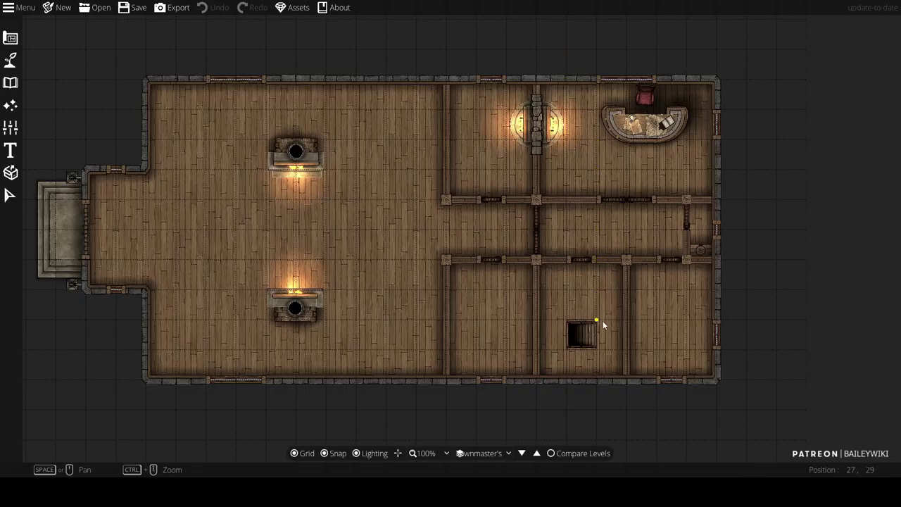
Select the stairwell opening in the lower middle room to view its object settings
scroll(601, 318, "up", 5)
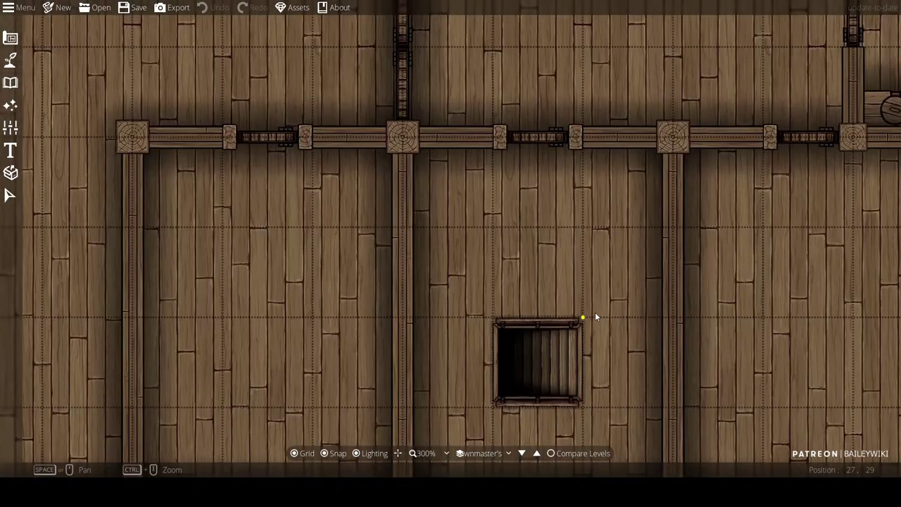
left_click_drag(595, 317, 577, 204)
left_click(10, 195)
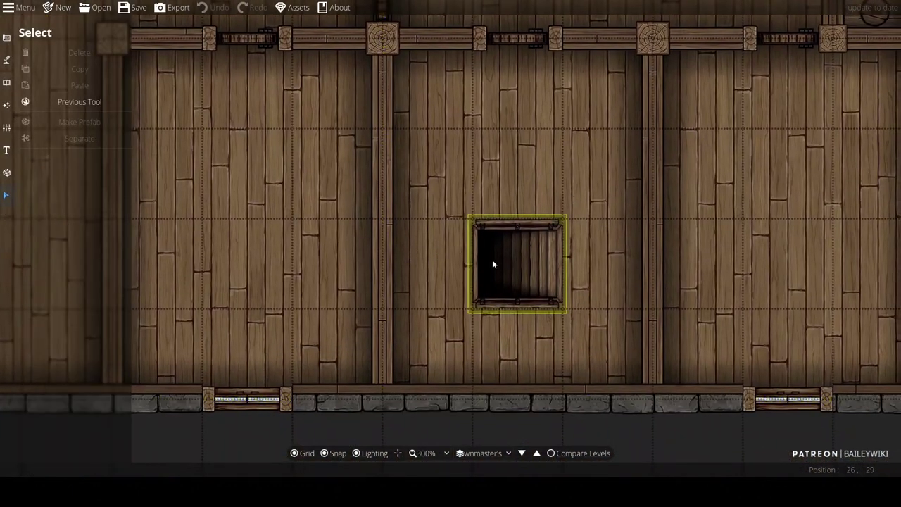
left_click(492, 259)
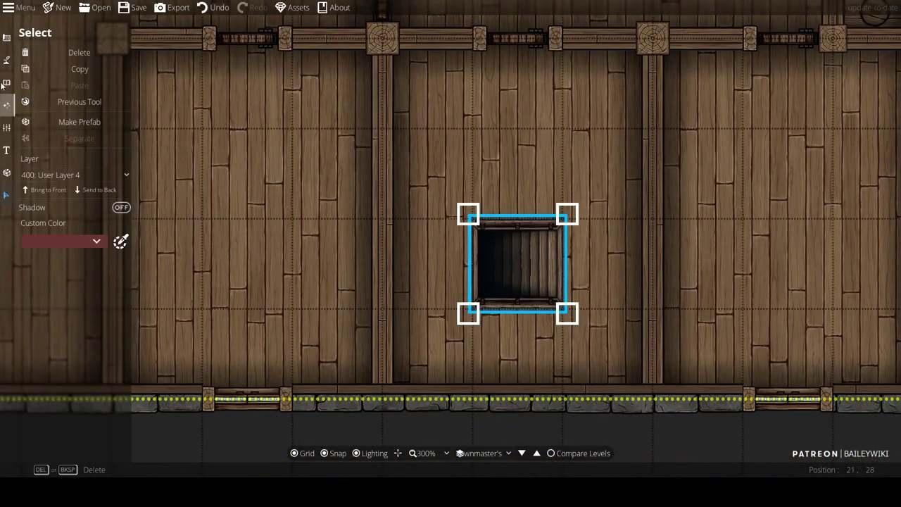
Set up the Path Tool with a dark shadow path, Fade for Transition In and Transition Out, and width 0.39
left_click(6, 59)
left_click(64, 126)
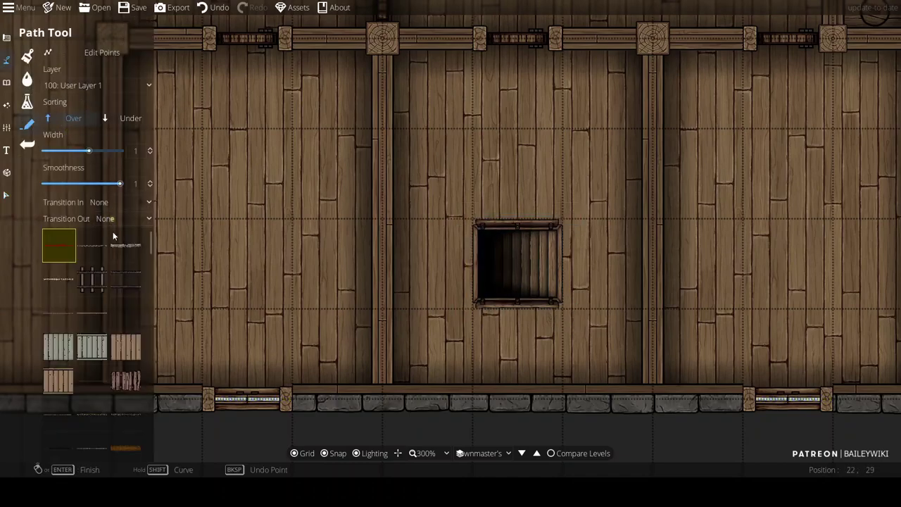
left_click_drag(151, 246, 145, 340)
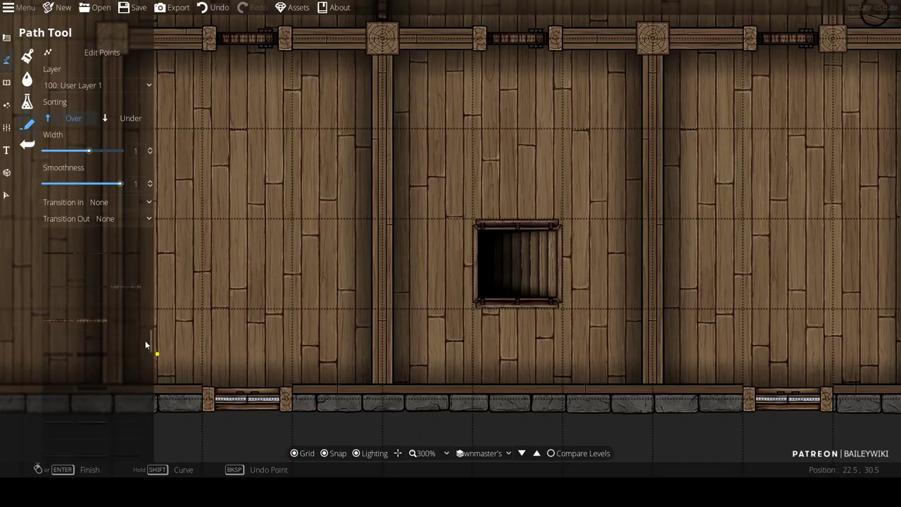
left_click(99, 203)
left_click(111, 232)
left_click(113, 219)
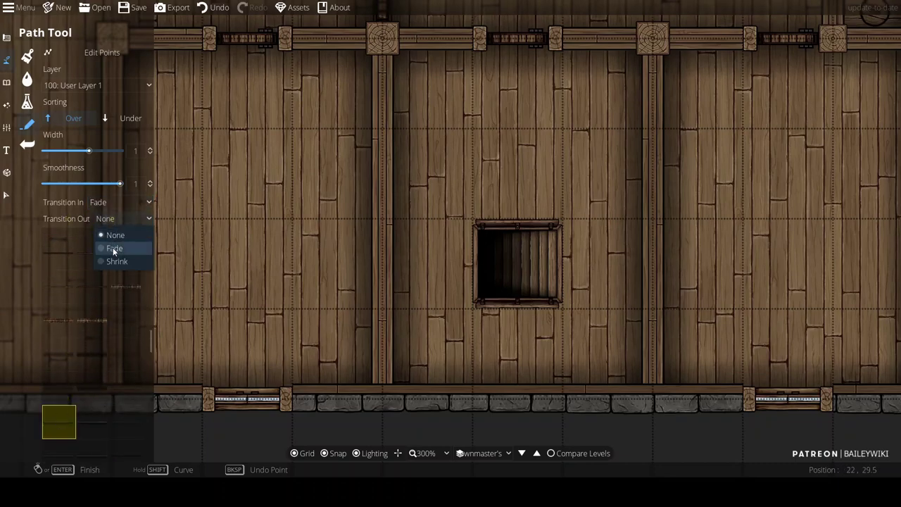
left_click(113, 248)
left_click_drag(86, 152, 78, 152)
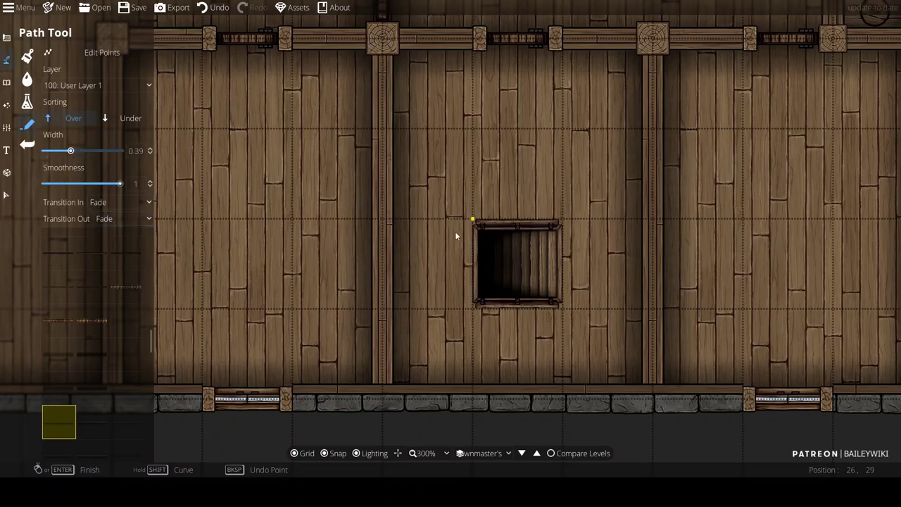
With snapping off, set the path width to 0.57 and draw a shadow along the stairwell's upper edge
scroll(472, 228, "up", 5)
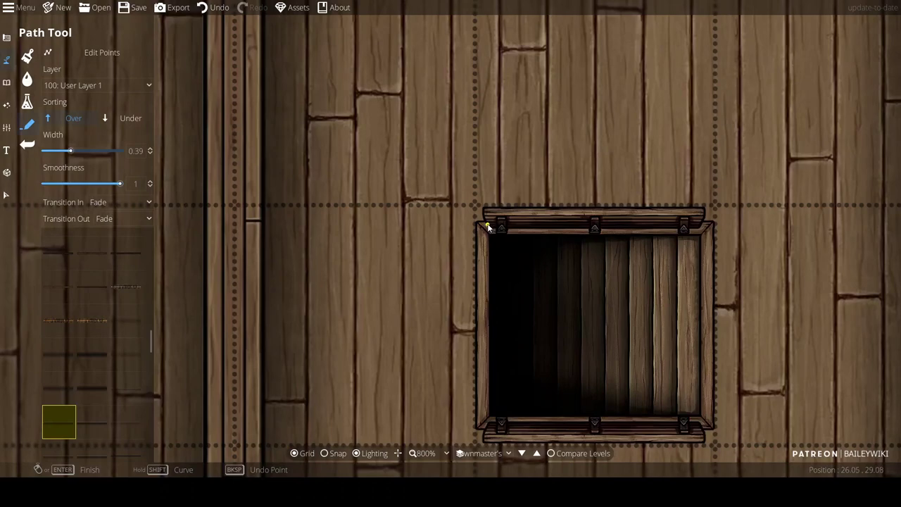
left_click(647, 217)
key("ctrl+z")
left_click(78, 151)
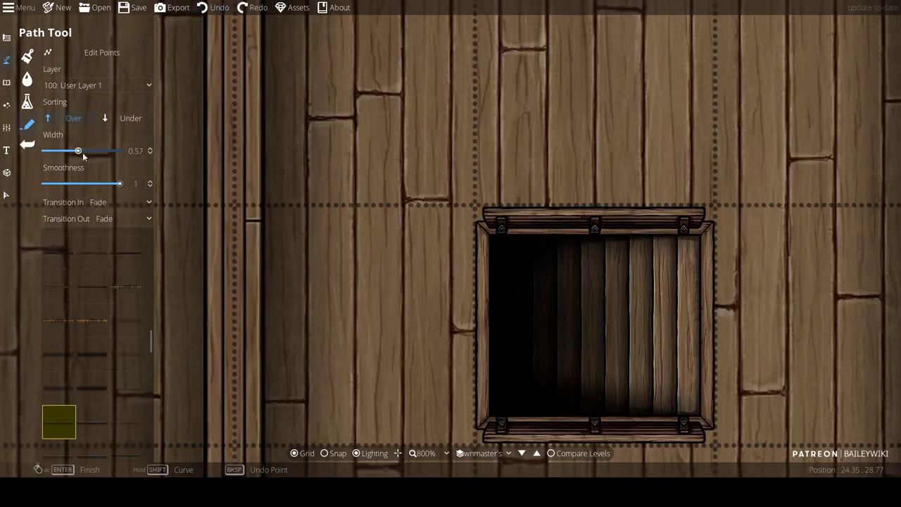
left_click(704, 225)
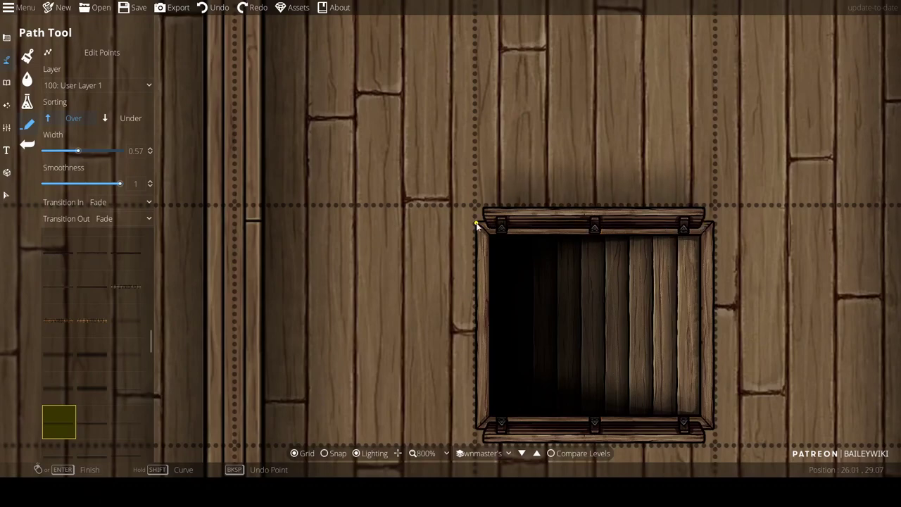
Draw a matching shadow path along the stairwell's lower edge
left_click_drag(485, 231, 478, 83)
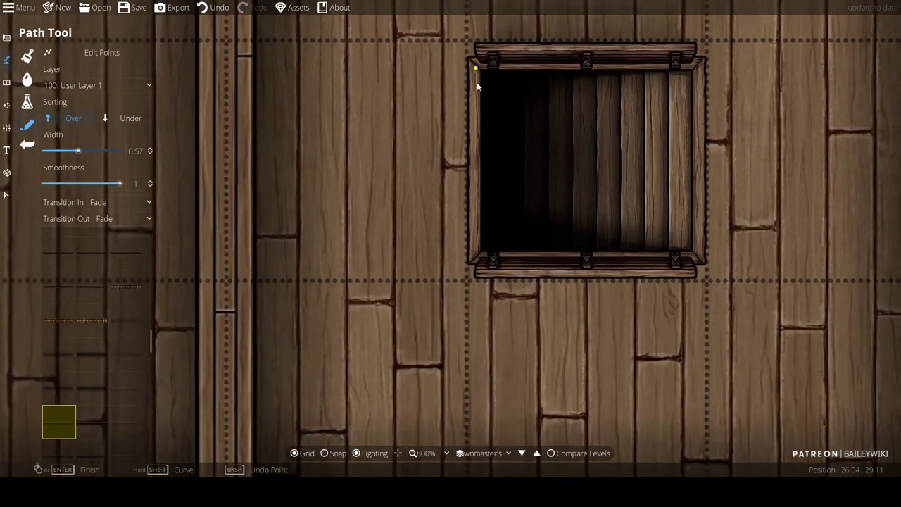
left_click(478, 270)
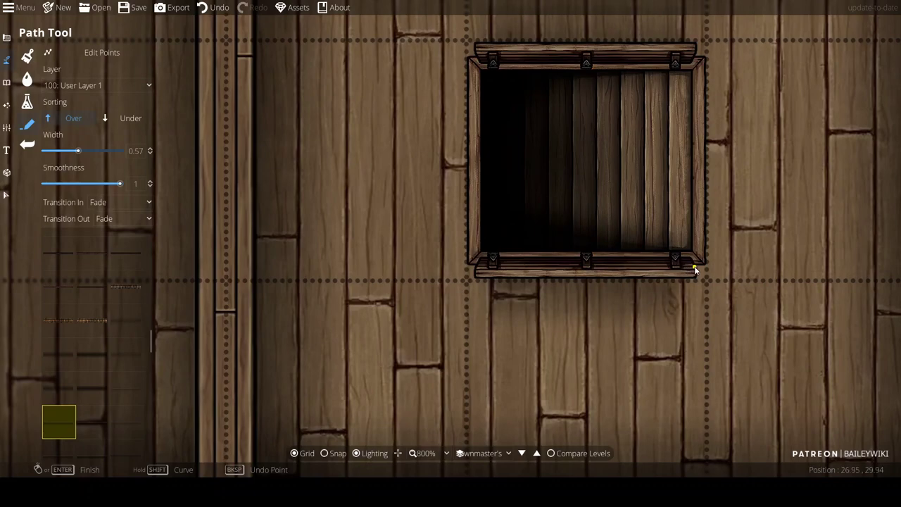
scroll(687, 253, "down", 5)
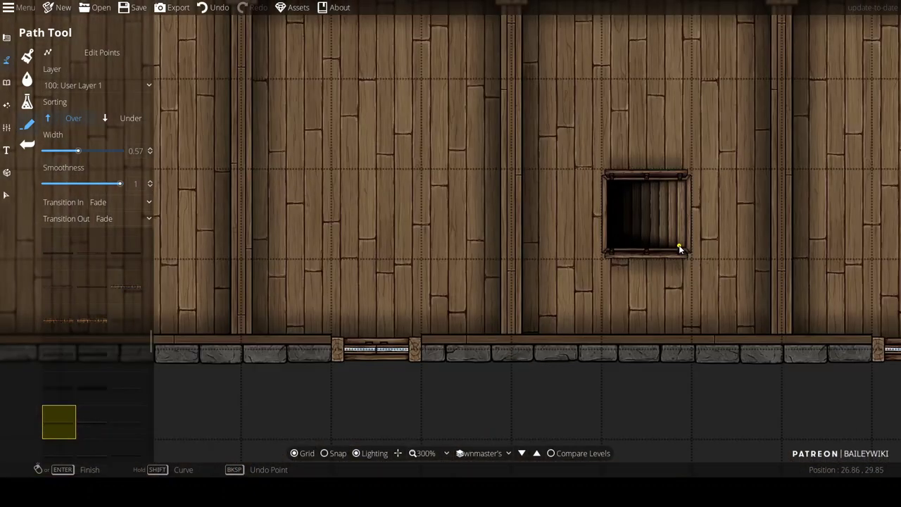
Add a second layer of shadow paths along the stairwell's lower and upper edges to darken them
scroll(612, 254, "up", 4)
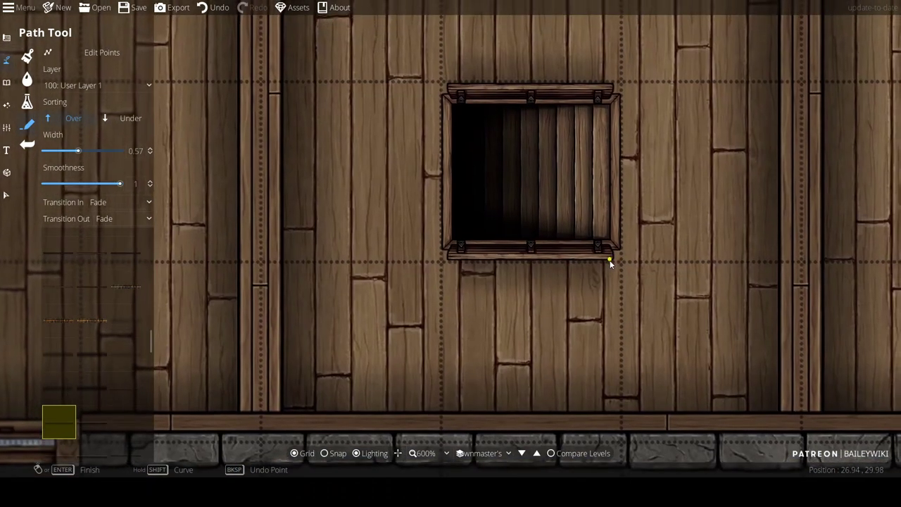
left_click_drag(610, 260, 601, 267)
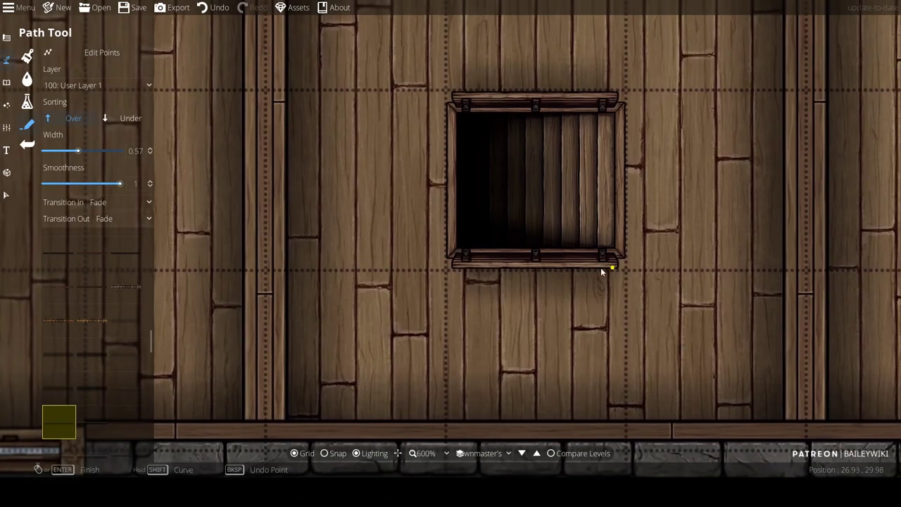
left_click(452, 261)
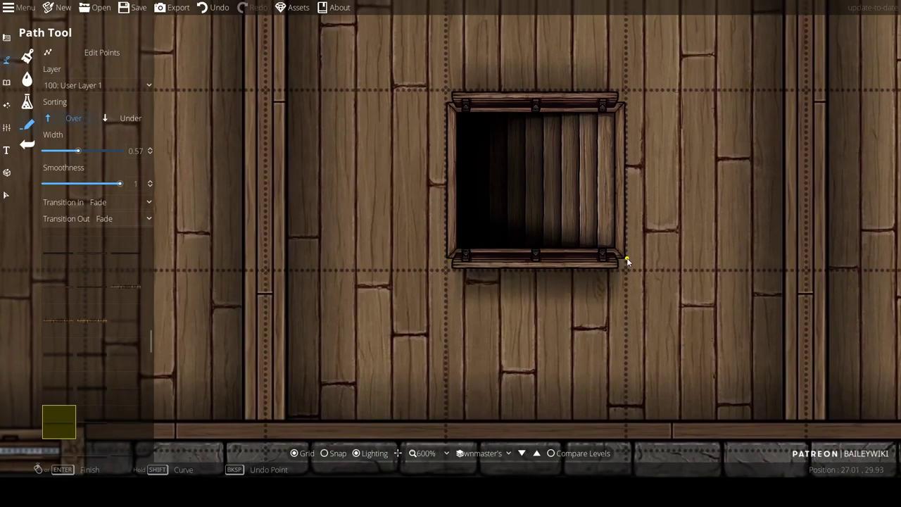
left_click(616, 106)
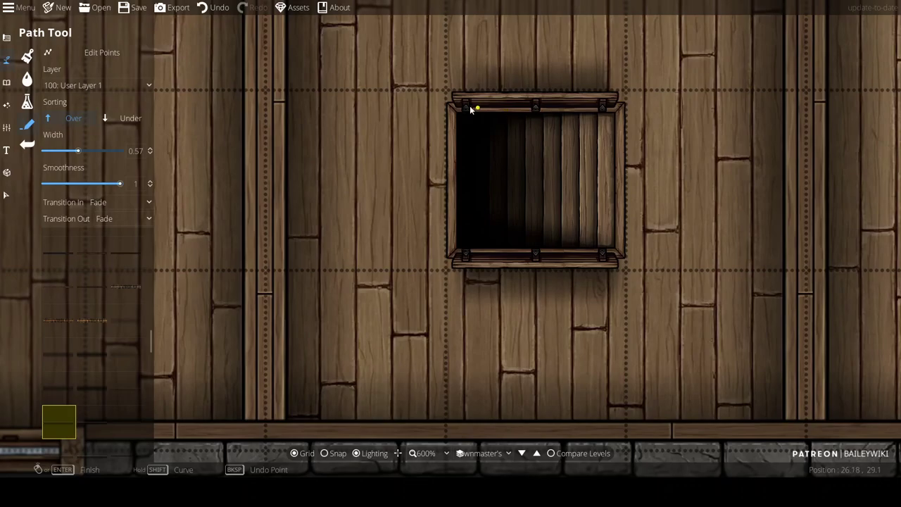
scroll(635, 135, "down", 5)
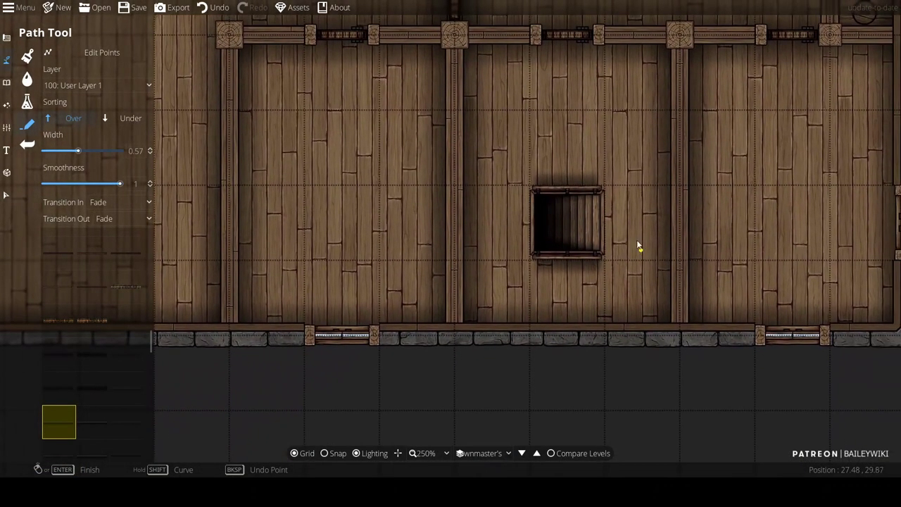
With the Object Tool active over the main hall, search the object library for "stair wood"
left_click_drag(438, 142, 601, 206)
left_click_drag(419, 125, 563, 236)
left_click_drag(387, 121, 659, 168)
left_click_drag(535, 187, 311, 229)
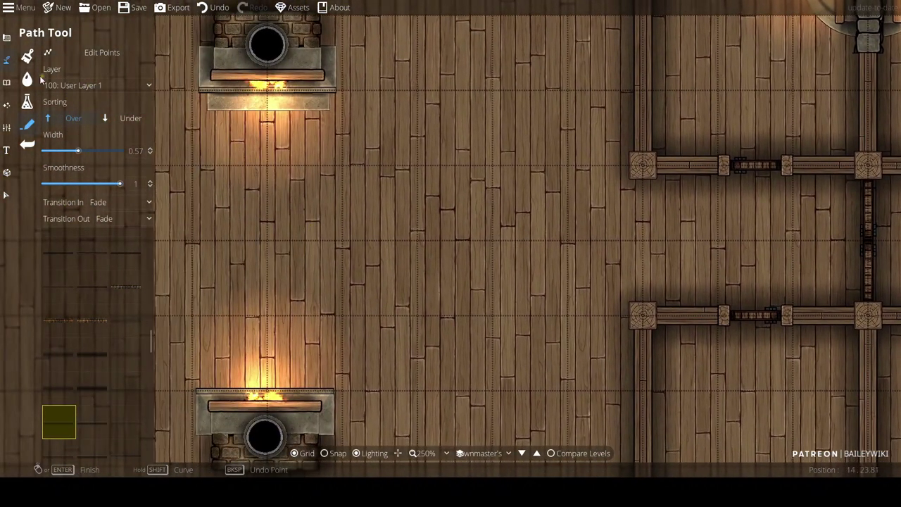
left_click(6, 82)
left_click(81, 57)
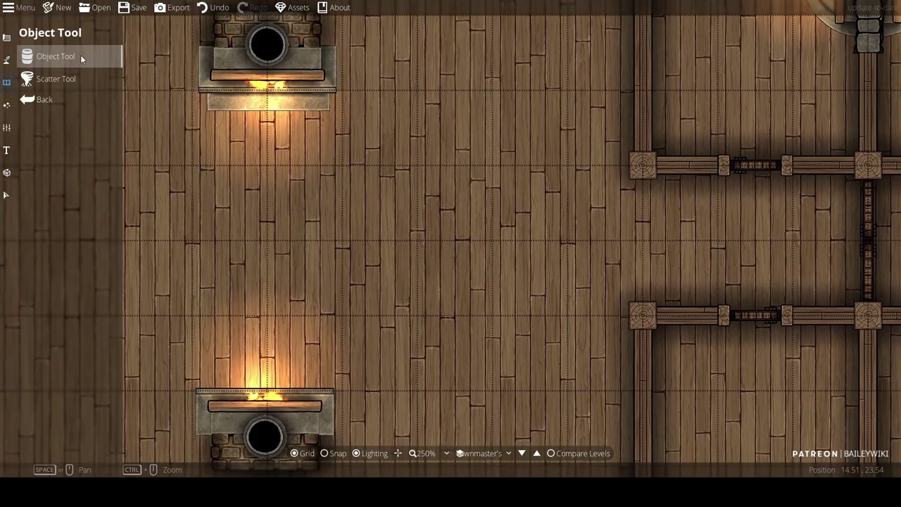
left_click(80, 56)
left_click(810, 52)
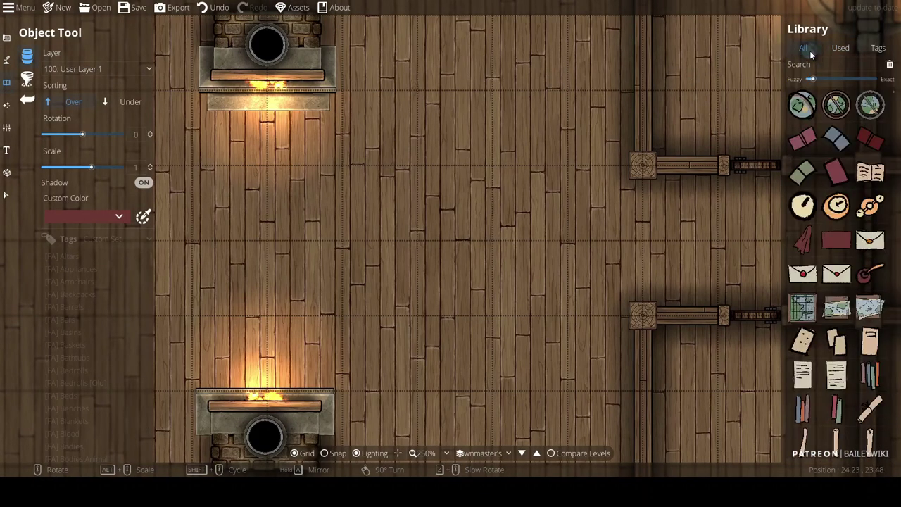
left_click(845, 65)
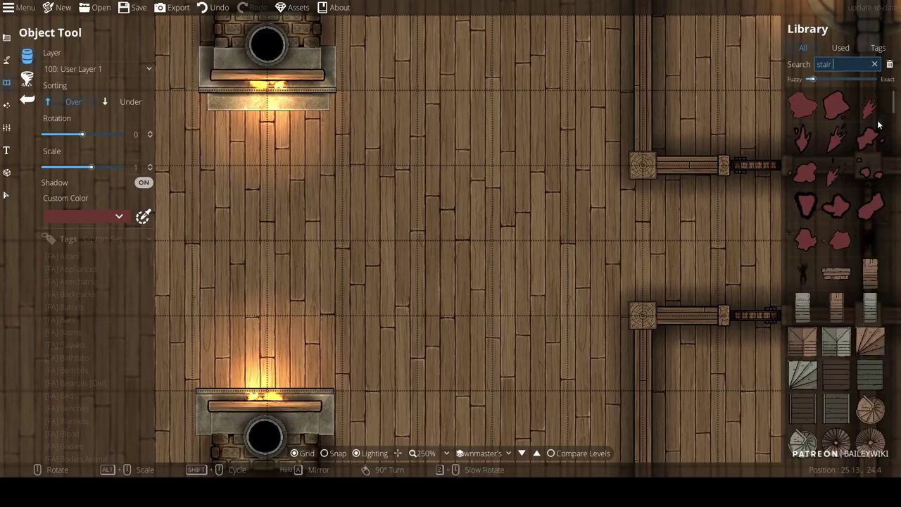
Choose the narrow rectangular Stairs Wood Ashen Platform with lengthwise grain from the search results
scroll(845, 246, "down", 5)
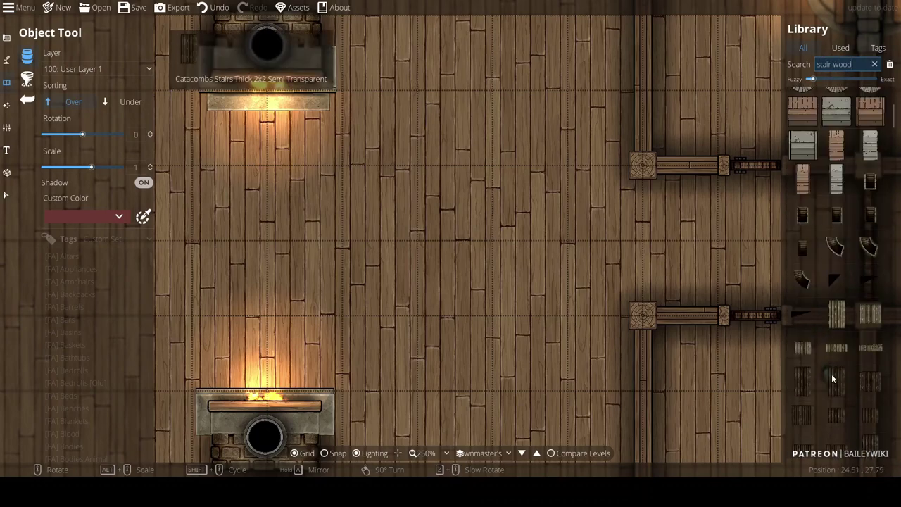
scroll(836, 368, "down", 6)
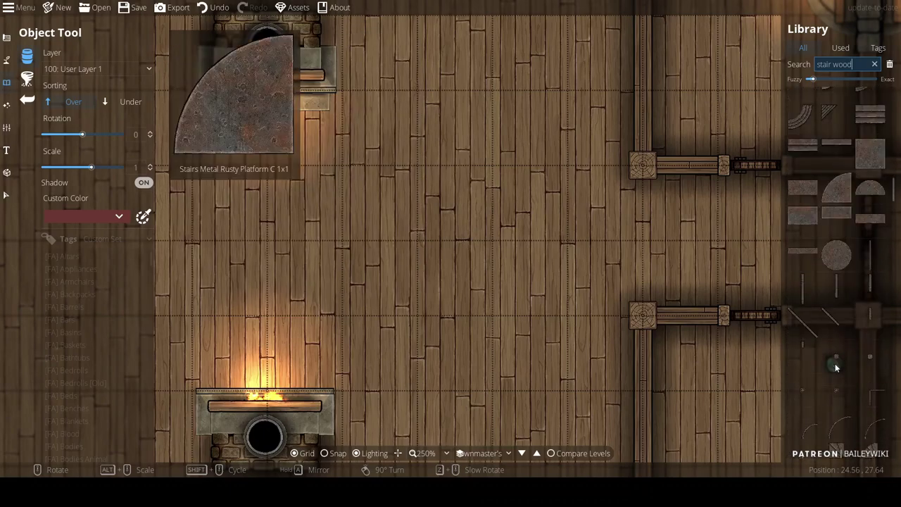
scroll(835, 364, "down", 3)
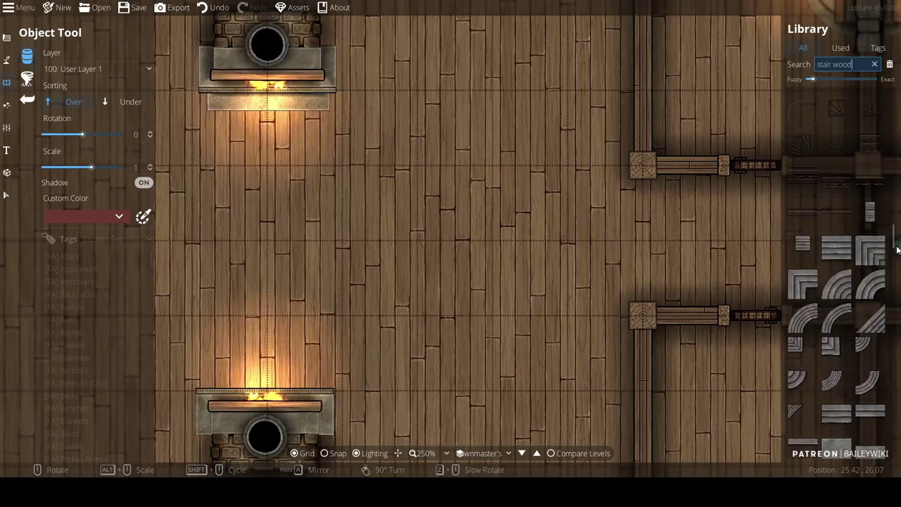
left_click_drag(897, 229, 896, 321)
mouse_move(841, 190)
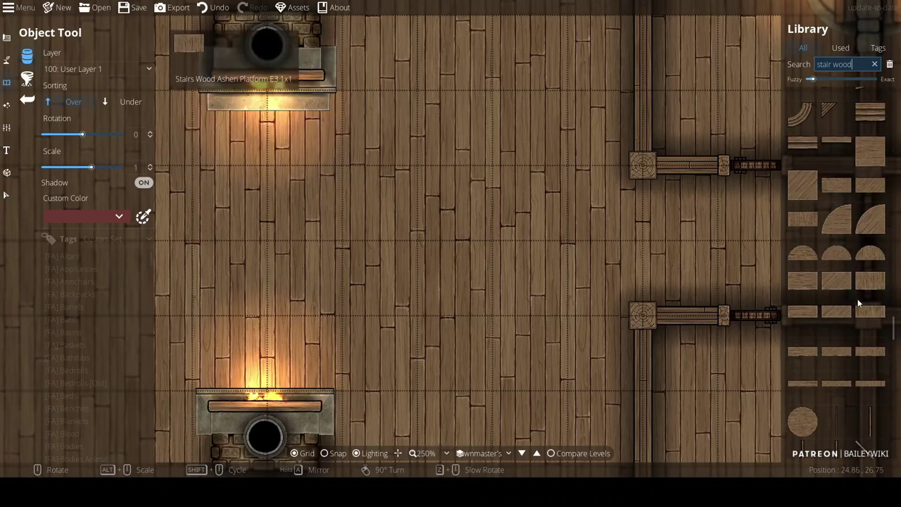
mouse_move(866, 315)
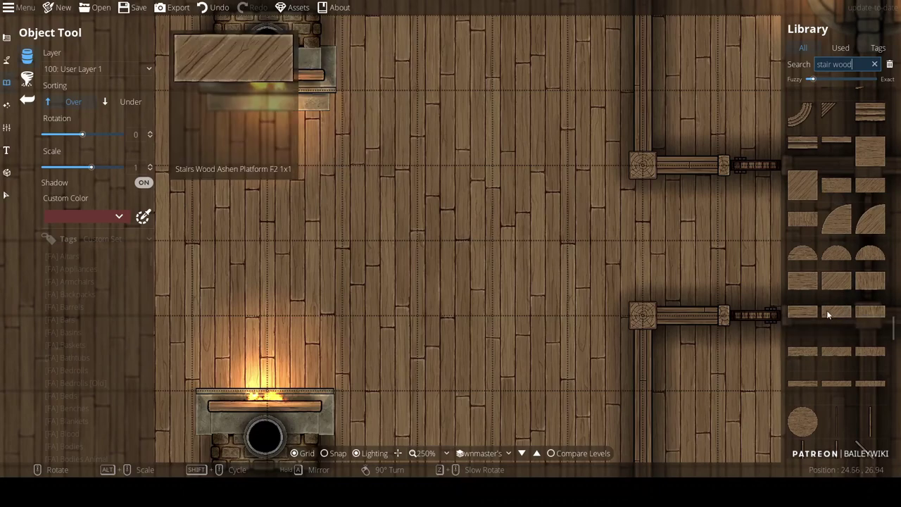
left_click(798, 315)
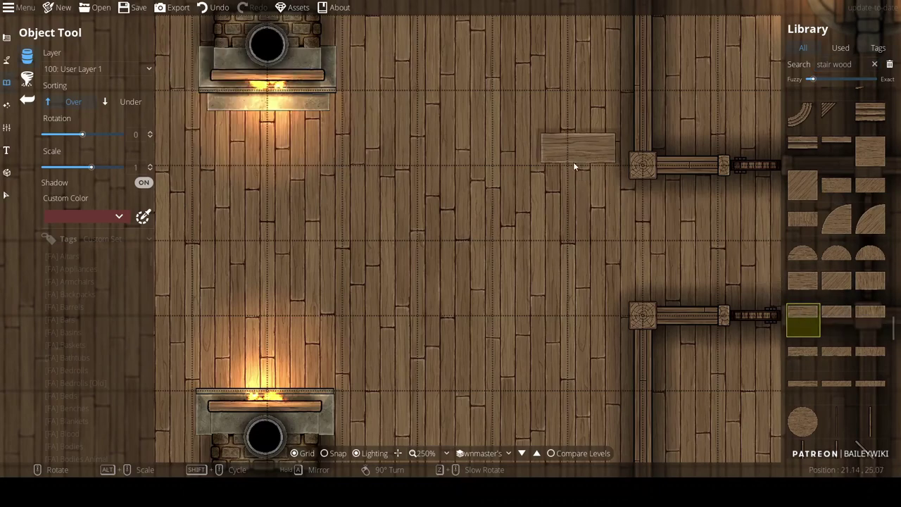
Place the platform without shadow, at scale 1.3 on 200: User Layer 2, against the main hall side of the corridor's upper corner post
left_click(143, 183)
scroll(584, 165, "up", 3, "alt")
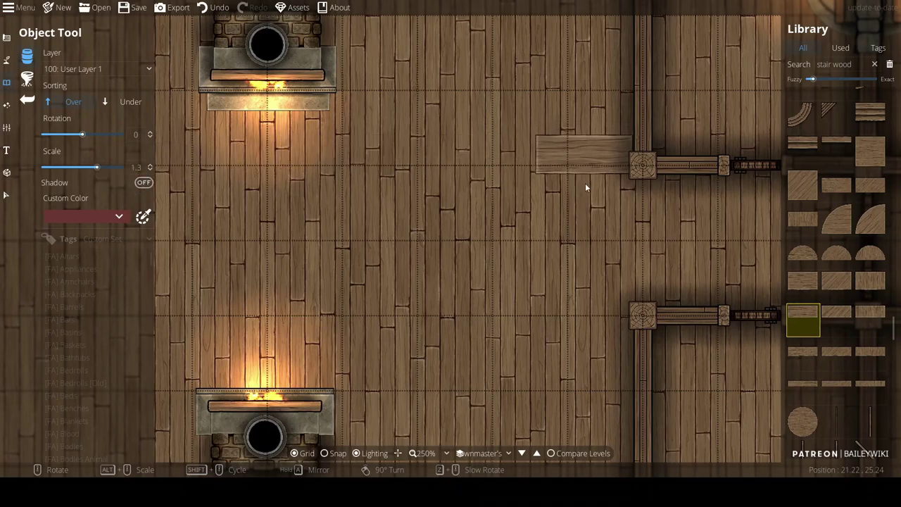
left_click(84, 70)
left_click(84, 177)
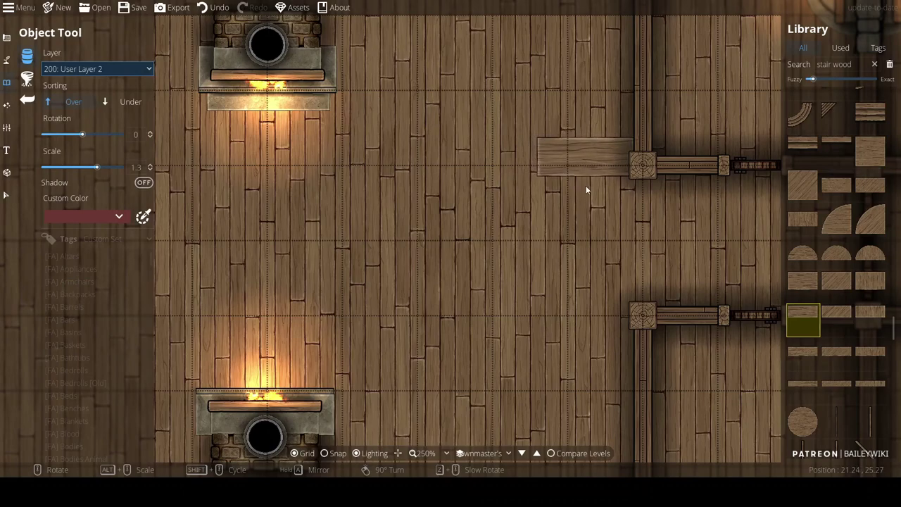
left_click(586, 186)
Set the platform to 90° rotation with Under sorting, and choose the crosswise-grain Stairs Wood platform that matches the first piece's width
middle_click(482, 167)
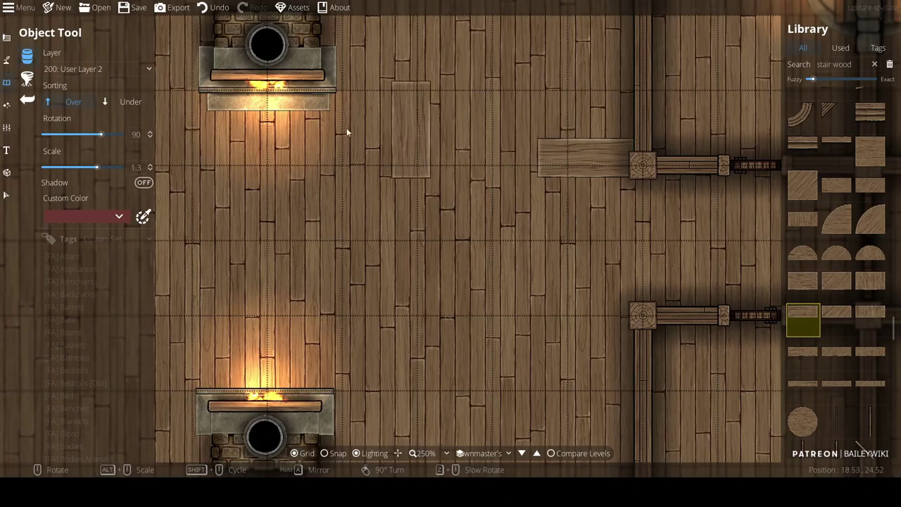
left_click(131, 103)
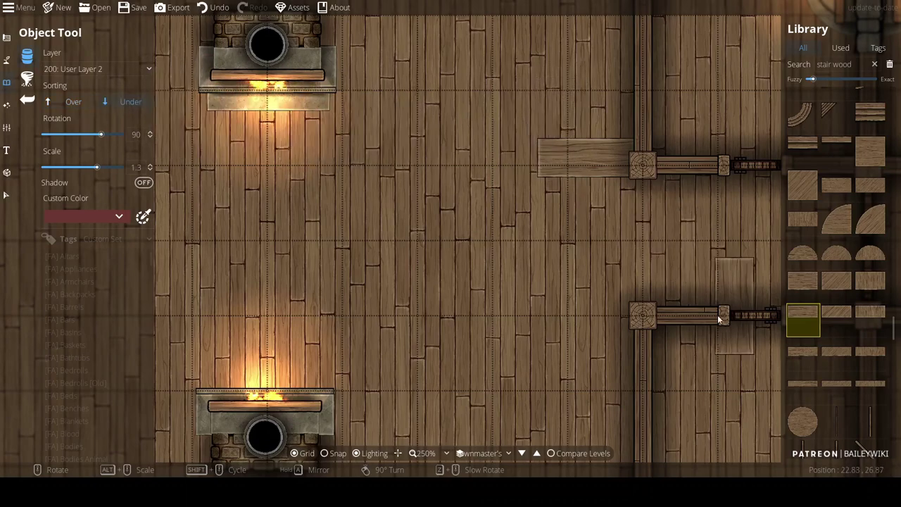
left_click(871, 352)
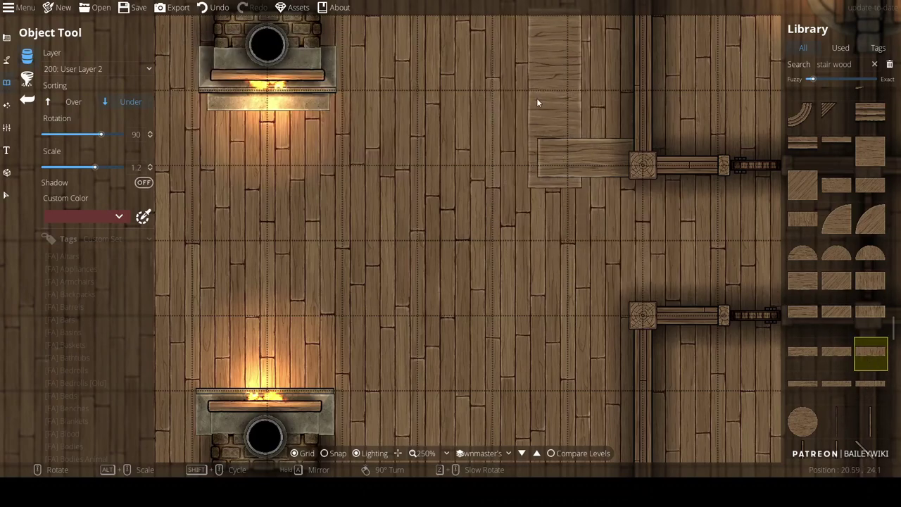
scroll(538, 100, "down", 4, "alt")
scroll(542, 111, "down", 2, "alt")
left_click(871, 320)
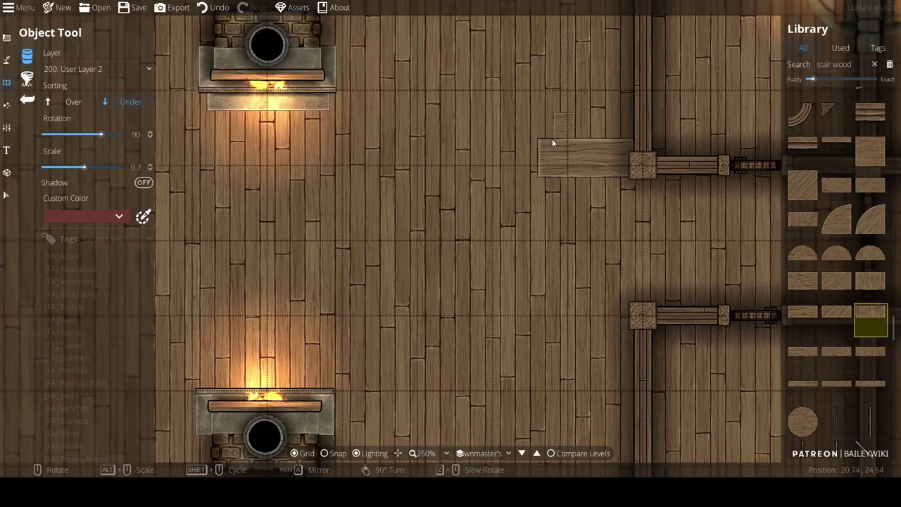
Place the crosswise-grain platform at scale 1.1 beneath the first one's outer end to form an L-shaped desk
scroll(537, 141, "up", 2, "alt")
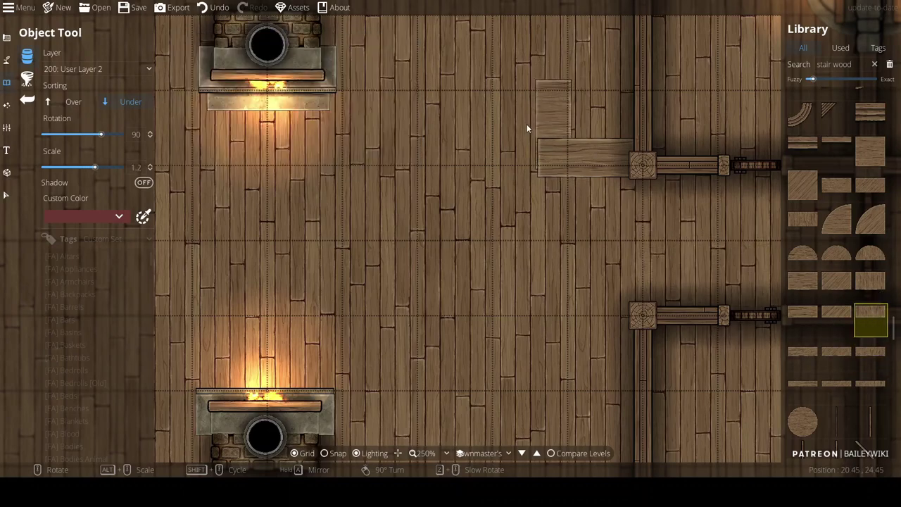
scroll(528, 126, "up", 1, "alt")
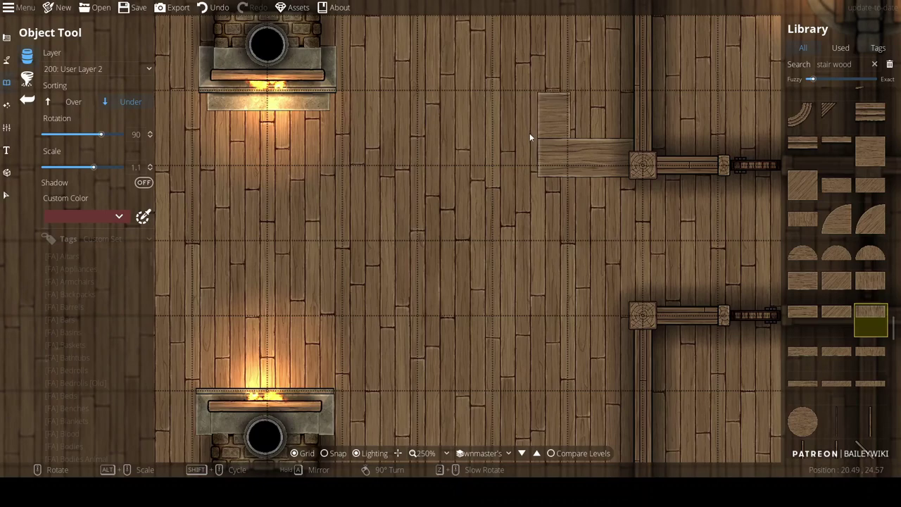
left_click(530, 133)
scroll(752, 151, "down", 1)
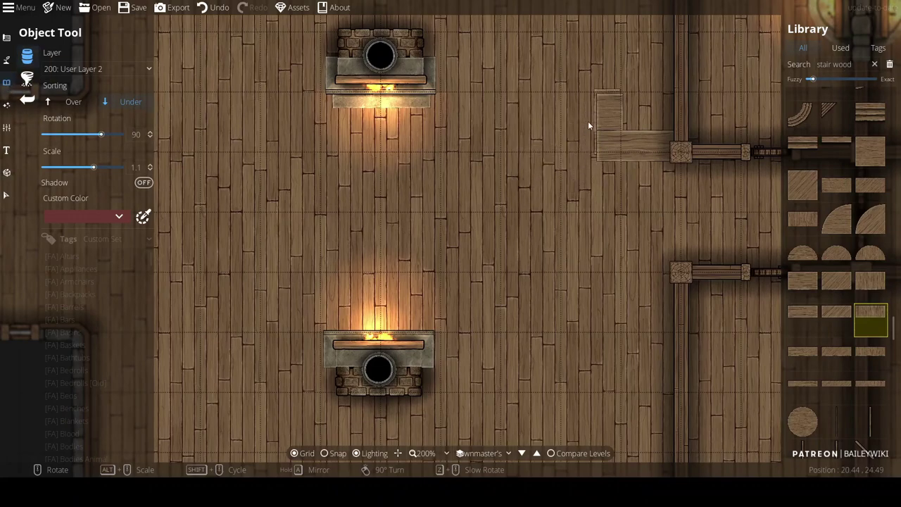
Place a second copy of the crosswise platform at scale 1.2 beneath the desk's upright leg, aligned with its outer edge
scroll(589, 126, "up", 2)
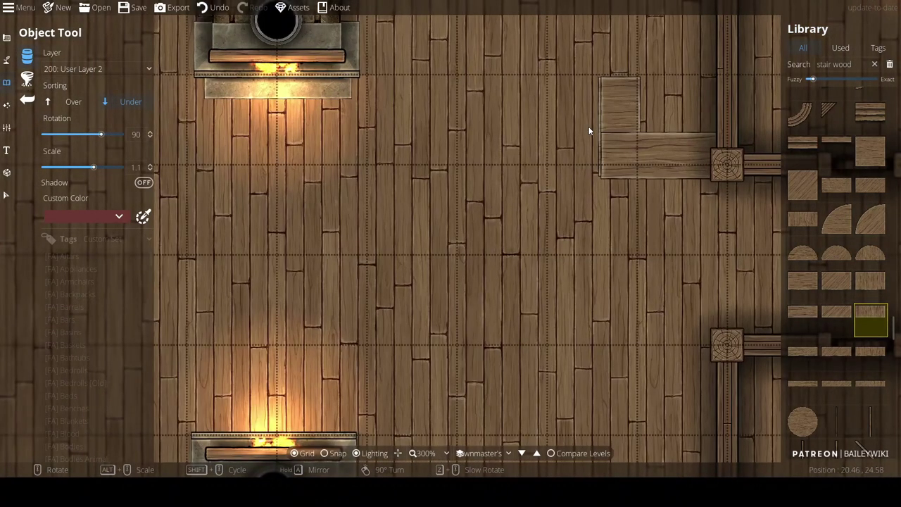
scroll(589, 126, "up", 1, "alt")
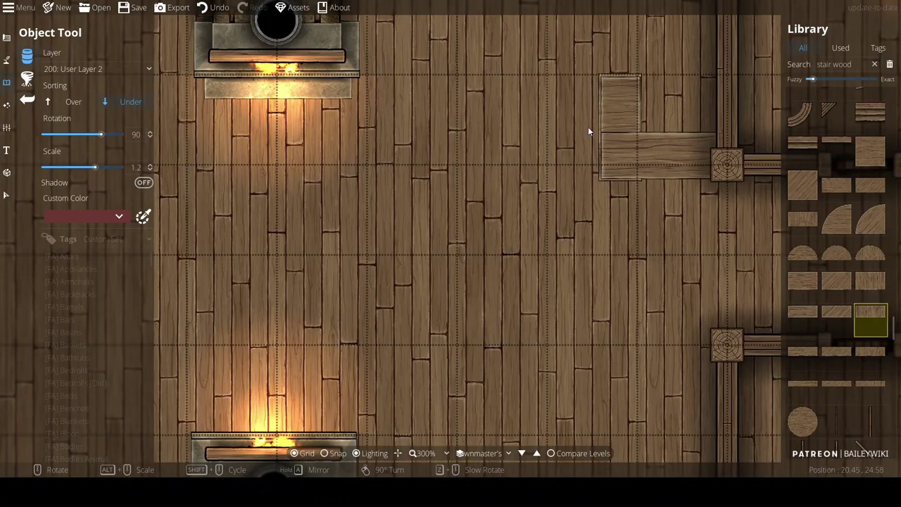
left_click(588, 127)
right_click(602, 142)
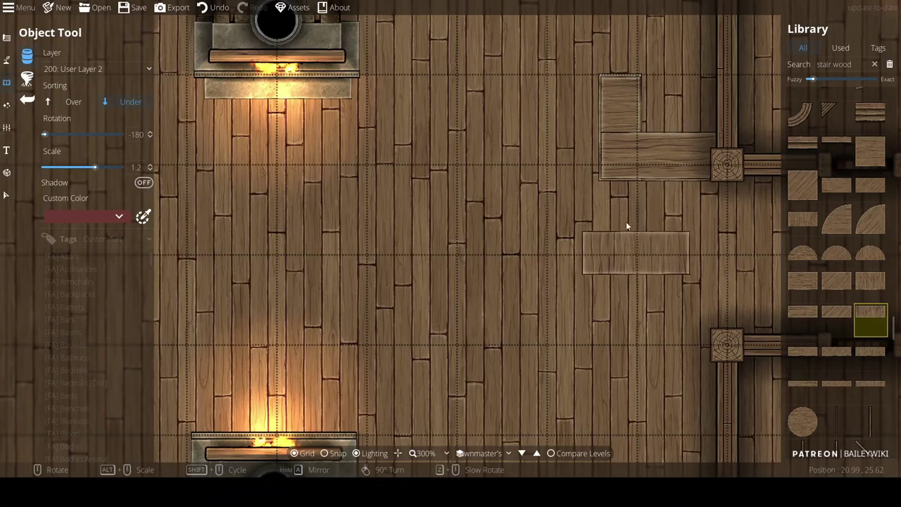
Choose the soft shadow object from the used assets and shade around the L-shaped desk on 100: User Layer 1
left_click(844, 50)
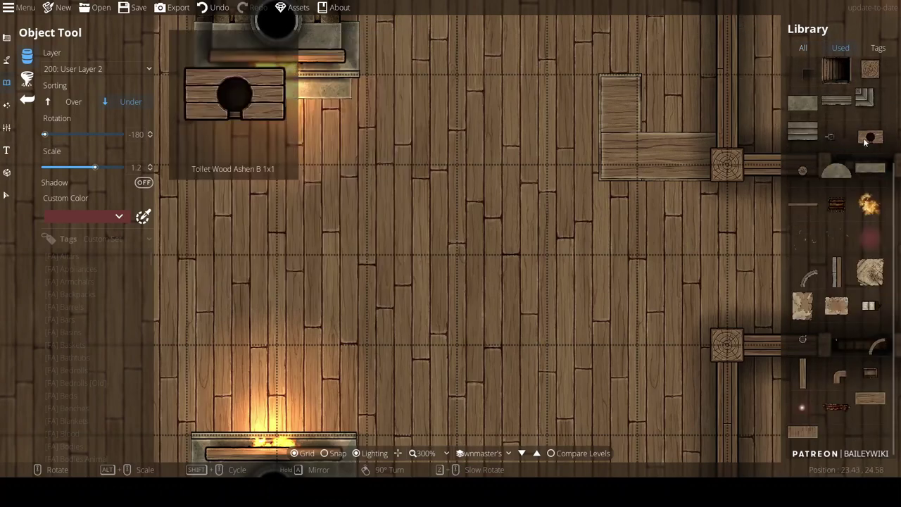
scroll(895, 181, "up", 3)
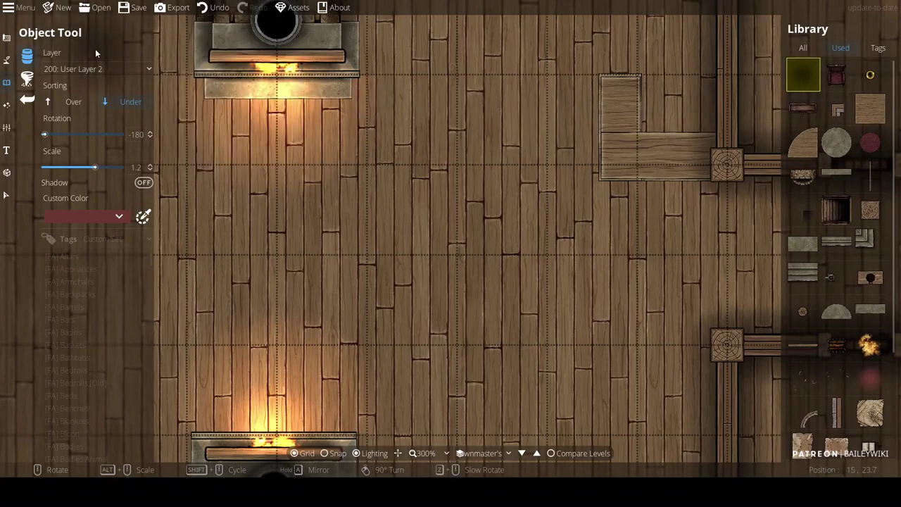
left_click(85, 67)
left_click(89, 166)
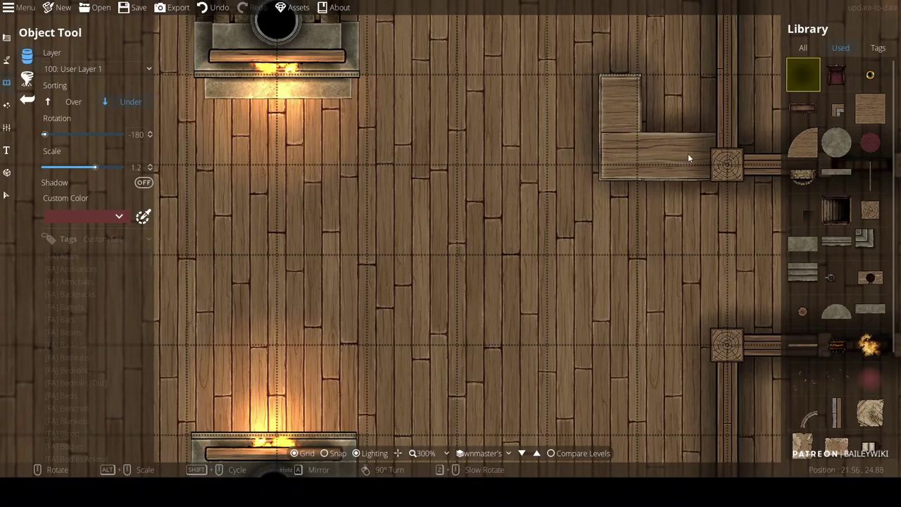
scroll(502, 243, "down", 3)
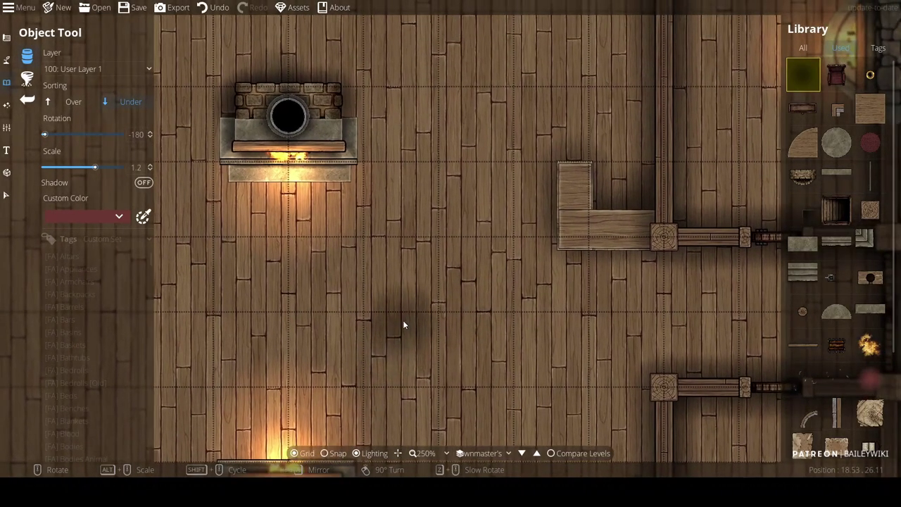
scroll(403, 325, "down", 1)
left_click_drag(403, 324, 390, 267)
scroll(425, 247, "up", 1)
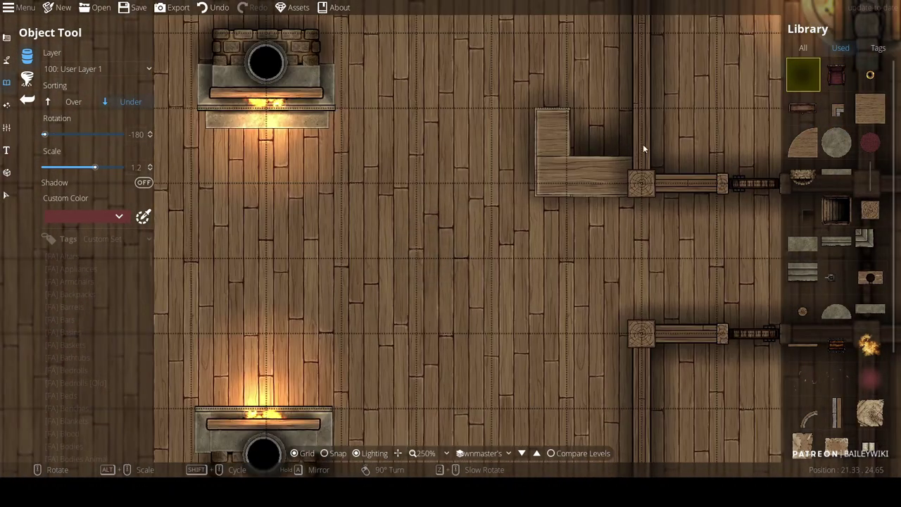
Search the full object library for "chair" and choose the last ashen wooden chair before the orange ones
left_click(805, 47)
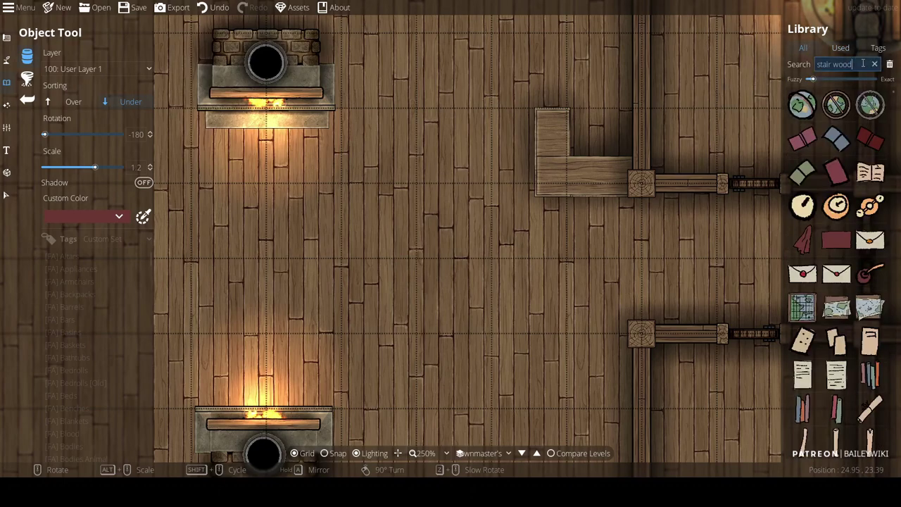
type("chair")
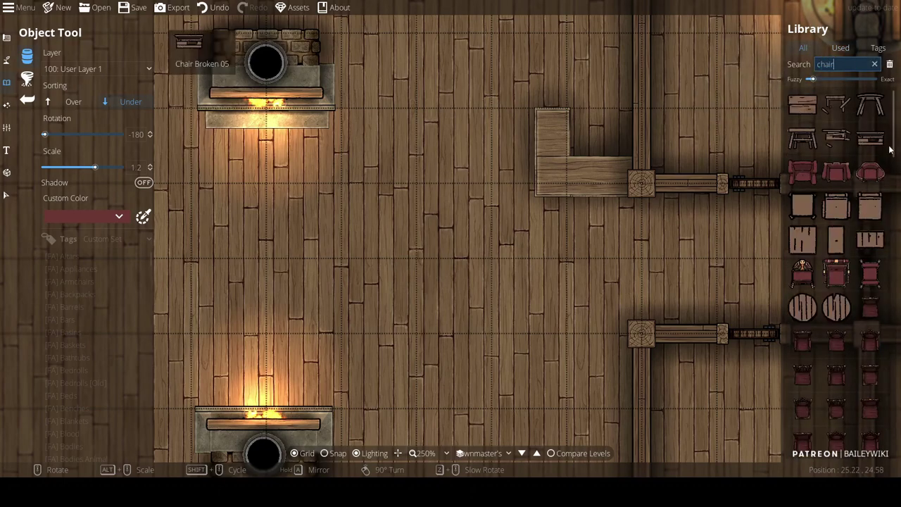
left_click_drag(895, 130, 898, 200)
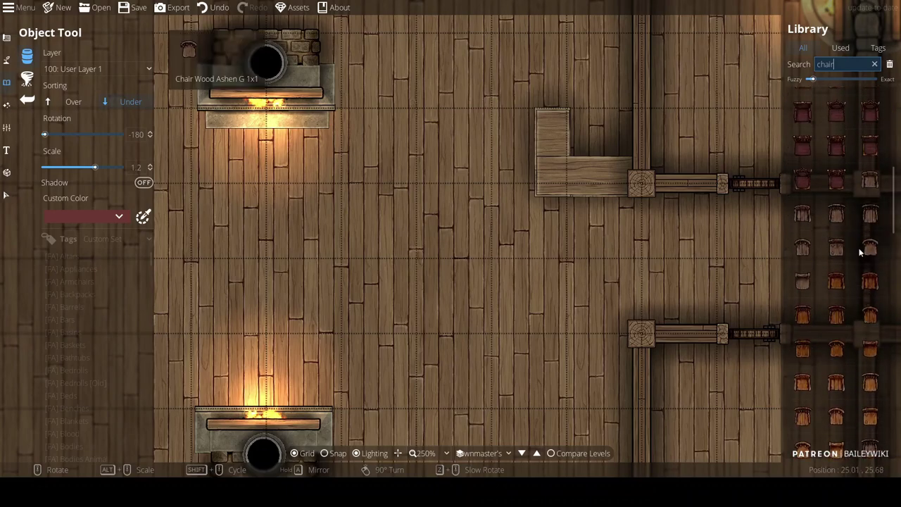
left_click(803, 290)
left_click(803, 290)
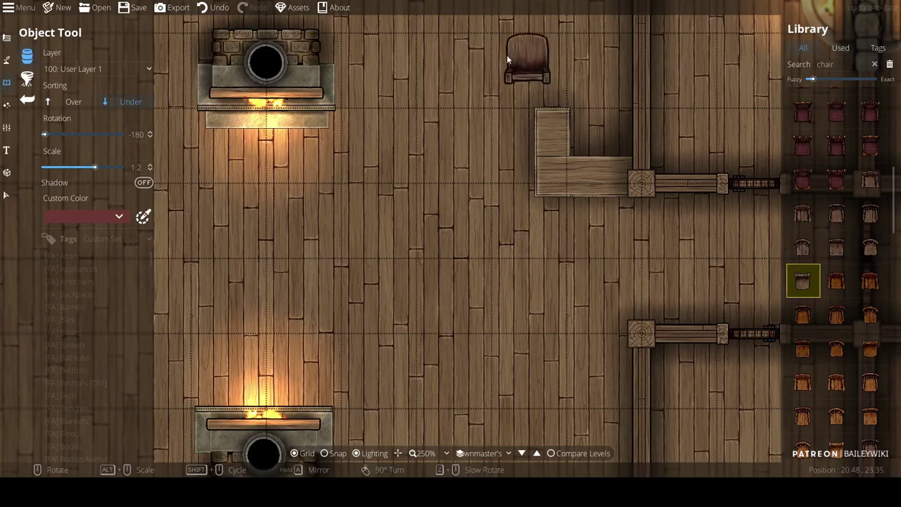
Place the chair in the desk's inner corner at scale 1, rotated 30°, with Over sorting on 100: User Layer 1
scroll(446, 98, "down", 1, "alt")
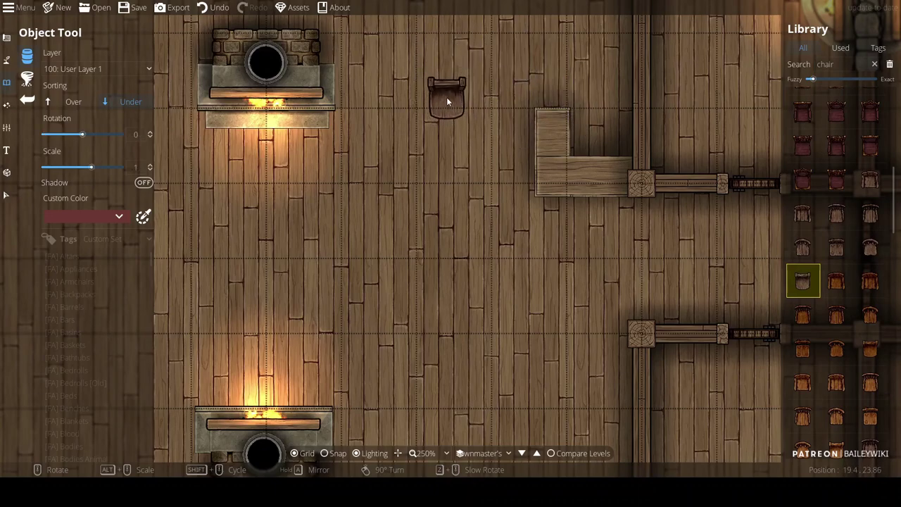
left_click(67, 106)
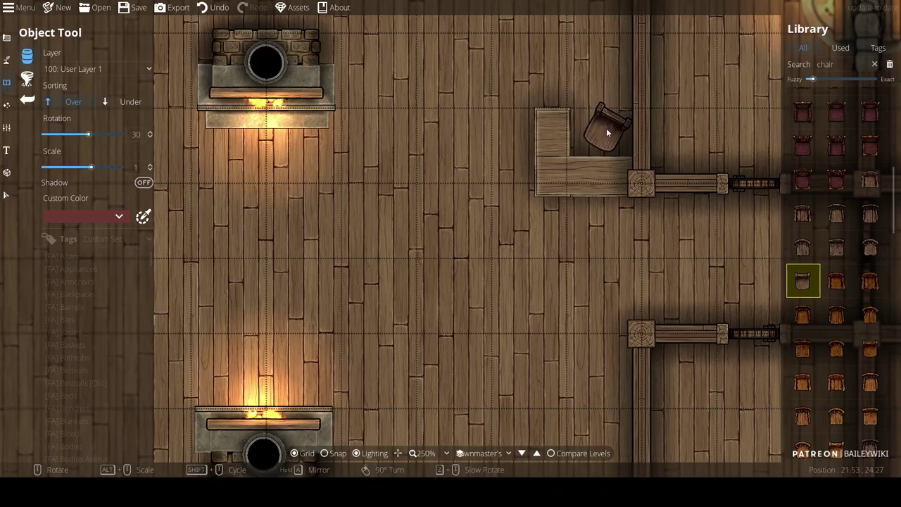
left_click(603, 130)
scroll(357, 124, "down", 4)
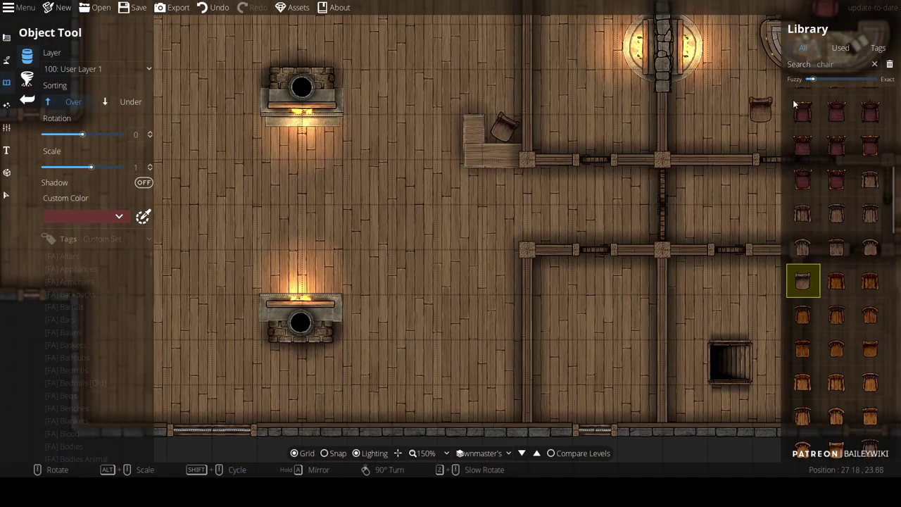
Search the object library for "book" and choose the open book with yellowed pages
double_click(825, 64)
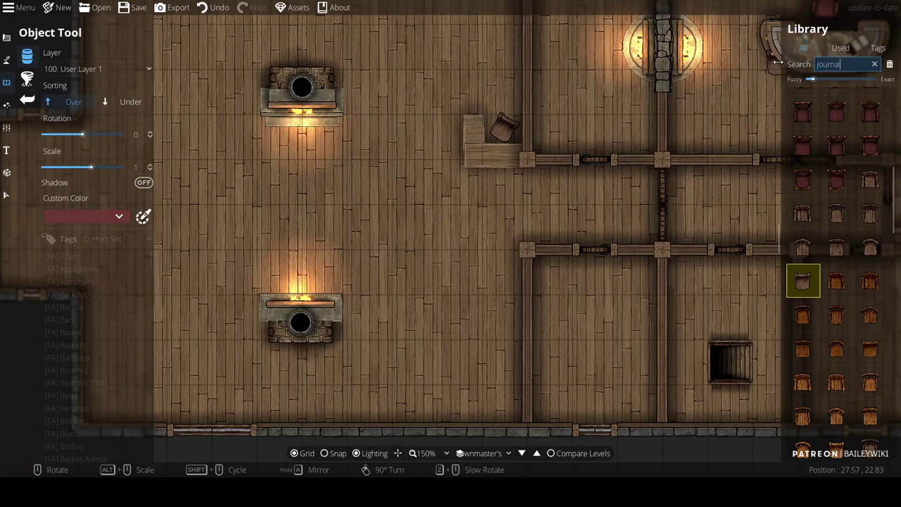
type("book")
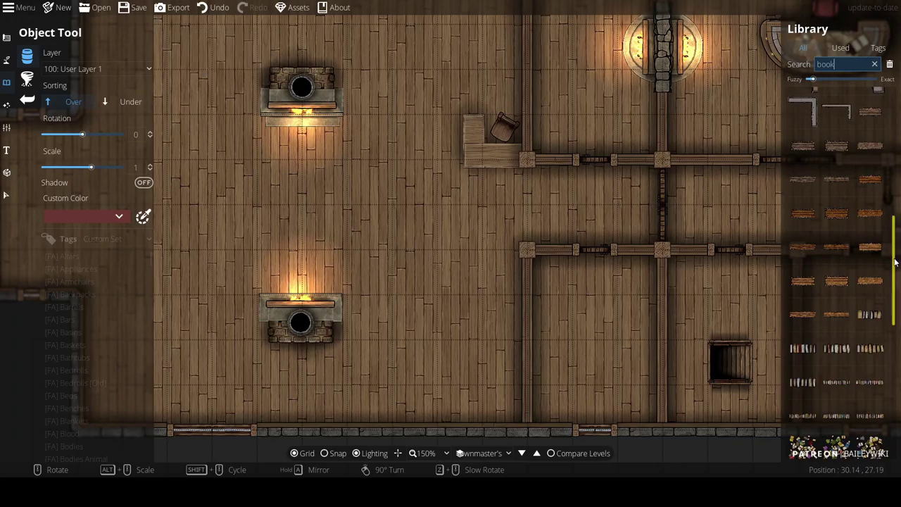
left_click_drag(895, 264, 900, 151)
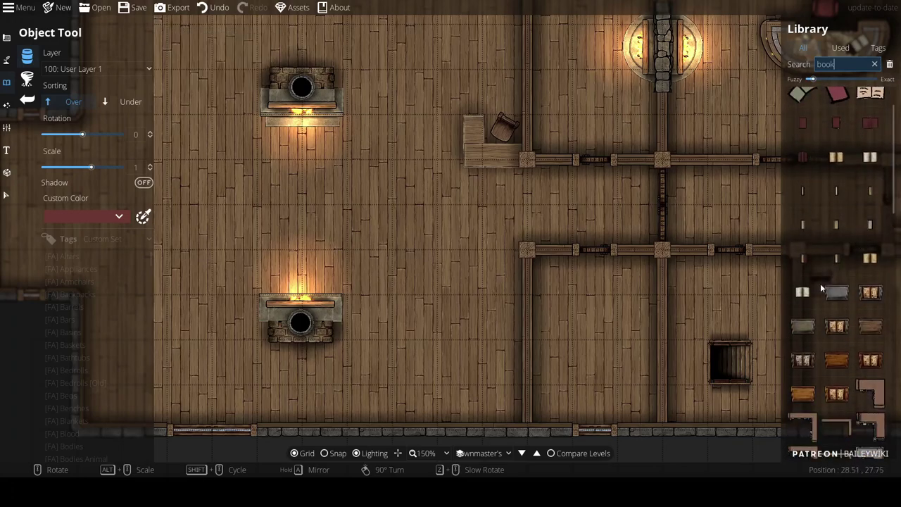
left_click_drag(894, 195, 889, 135)
left_click(839, 208)
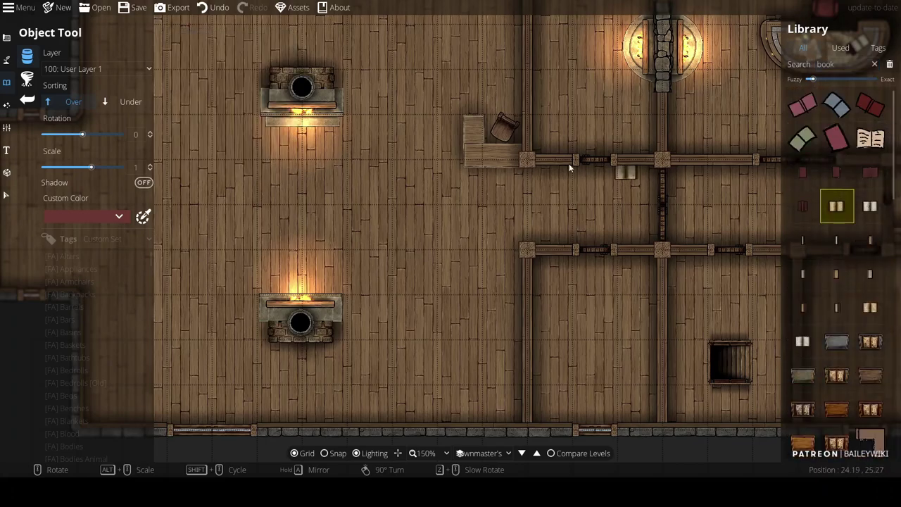
Place the open book at scale 1 on the desk's long section, using 200: User Layer 2
left_click(86, 70)
left_click(88, 177)
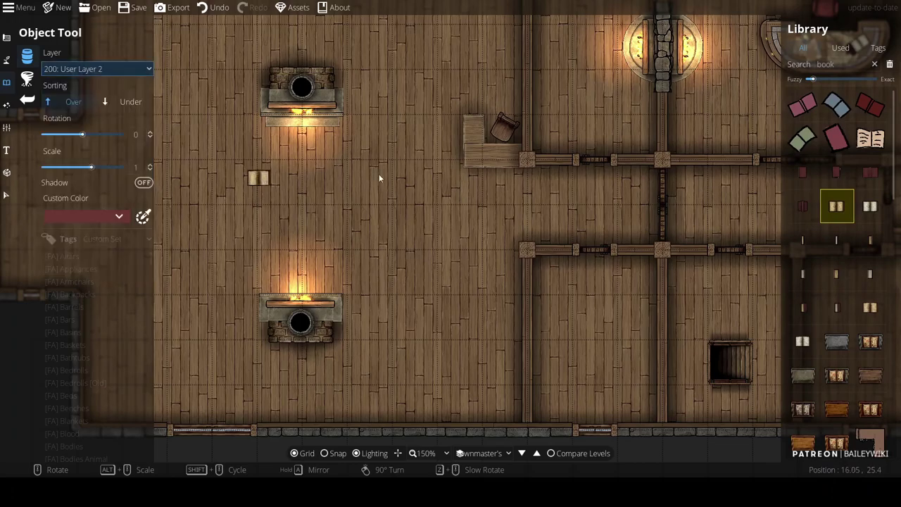
scroll(495, 171, "up", 2)
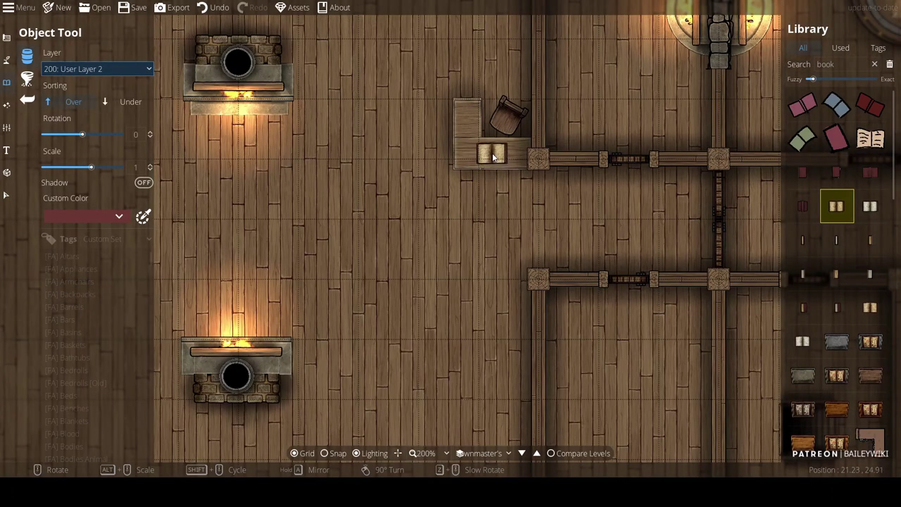
left_click(497, 156)
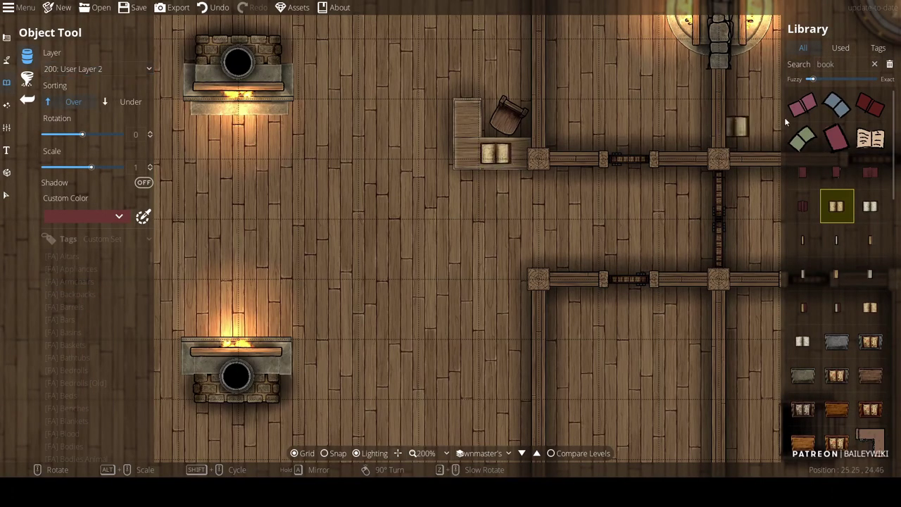
Search the object library for "quill" and choose the dark red custom-colour feather quill
left_click(840, 64)
type("quill")
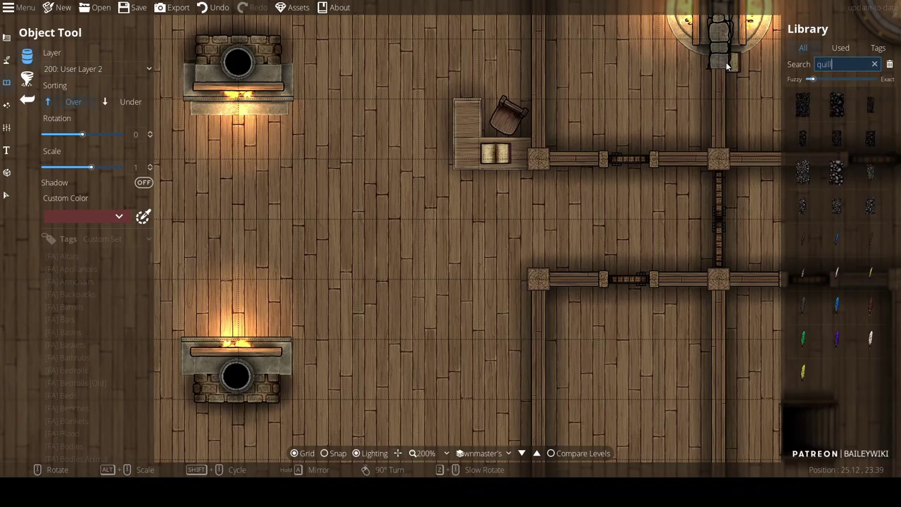
mouse_move(873, 338)
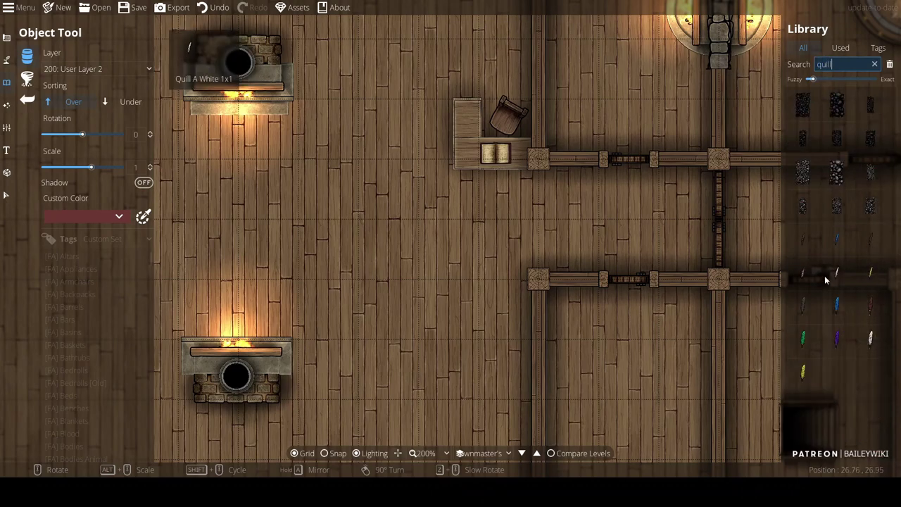
left_click(873, 310)
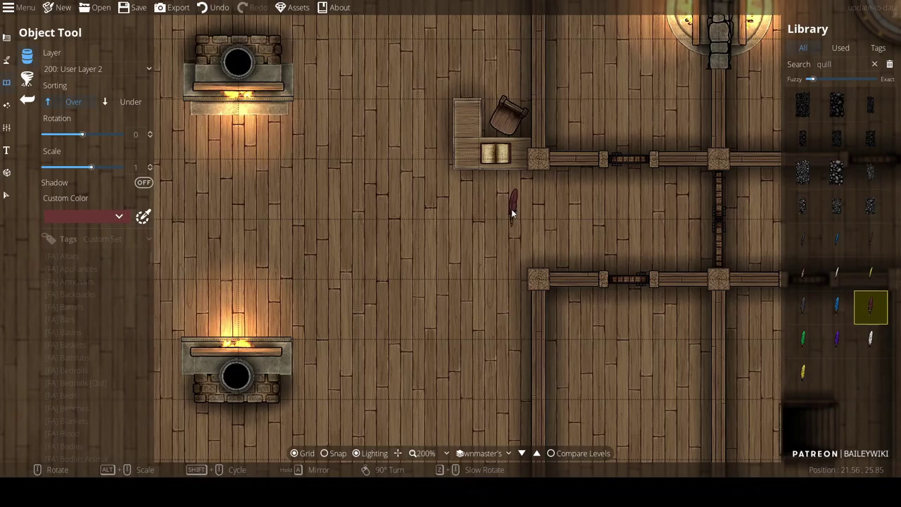
Recolour the quill to the magenta-pink swatch and place it at scale 1, rotated -165°, on the desk's corner beside the open book
left_click(81, 216)
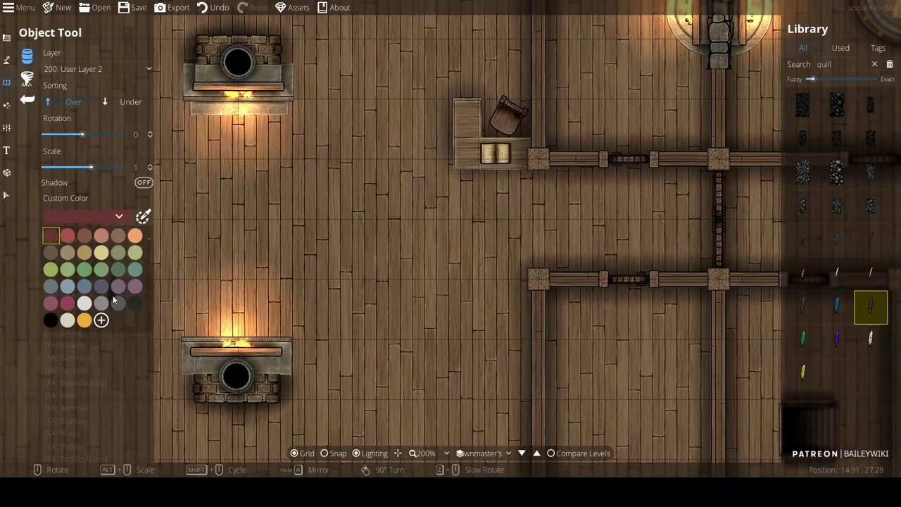
left_click(68, 302)
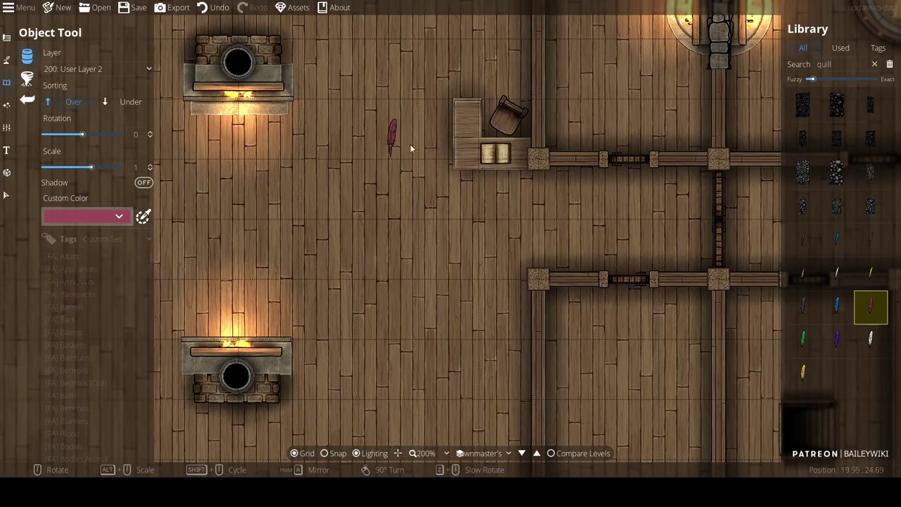
scroll(460, 146, "down", 12)
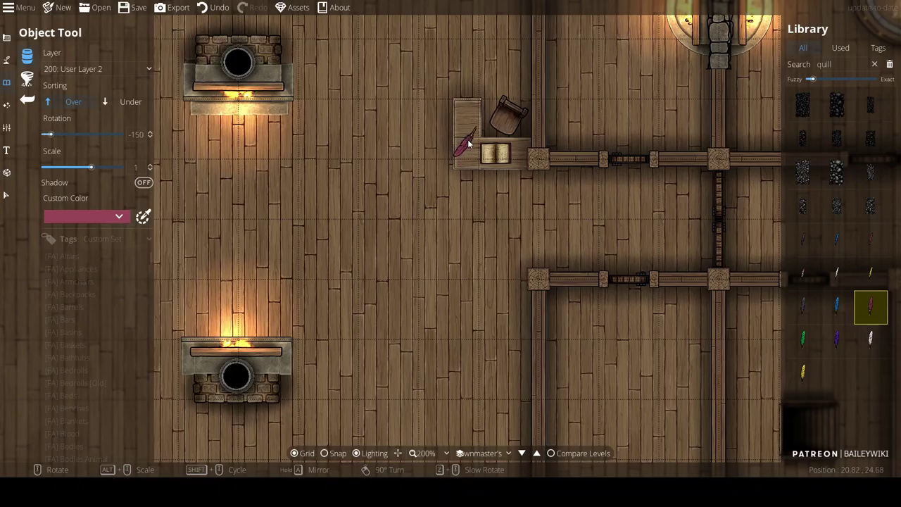
scroll(468, 139, "up", 1)
left_click(470, 139)
Choose Armchair Wood Ashen Fabric Colorable G 1x1 from the [FA] Armchairs set for 100: User Layer 1 and give it the slate-blue custom colour
scroll(453, 176, "down", 1)
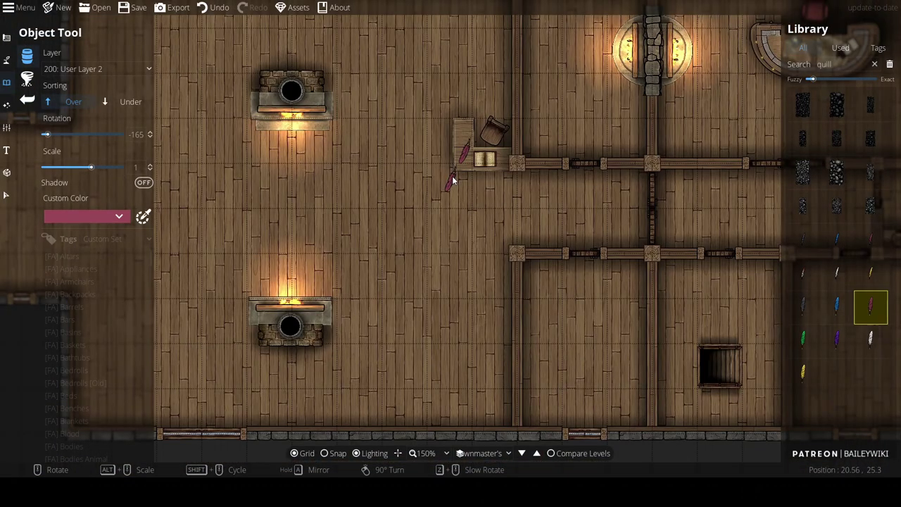
scroll(452, 179, "up", 2)
left_click_drag(382, 173, 587, 167)
scroll(328, 116, "down", 3)
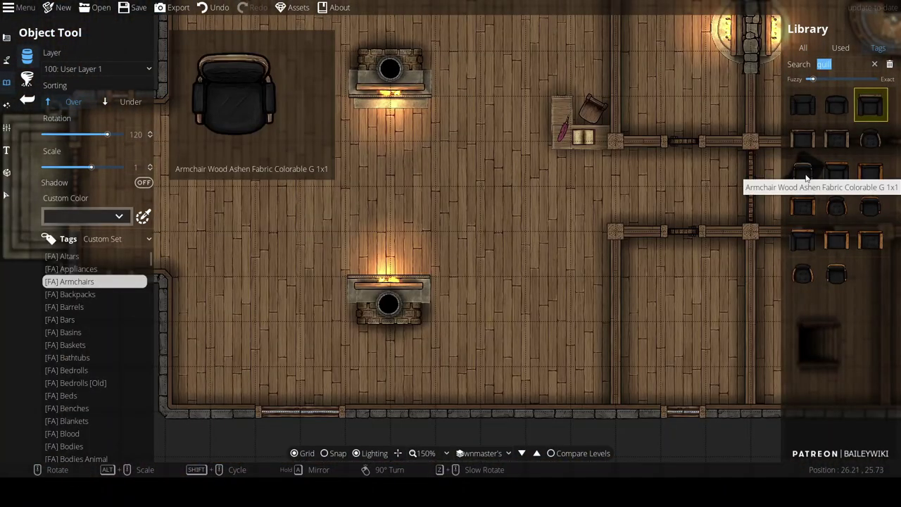
left_click(803, 173)
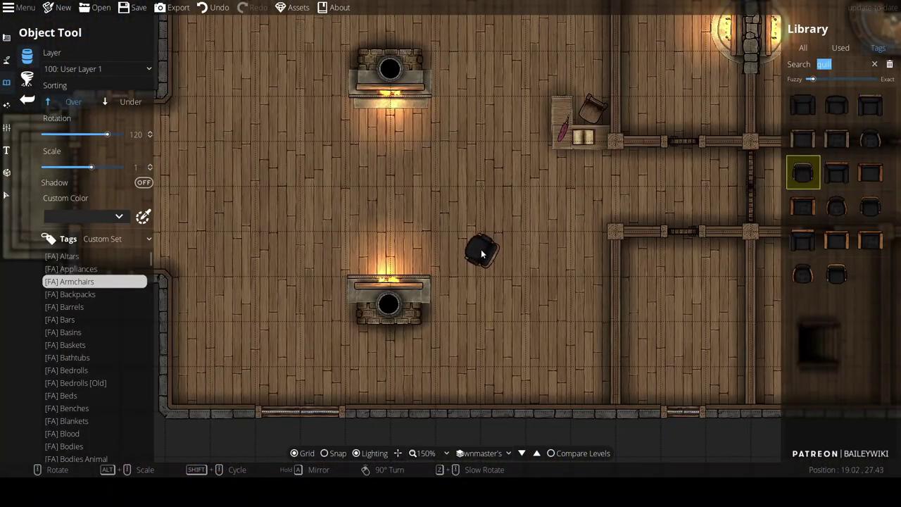
scroll(438, 247, "up", 3)
scroll(438, 247, "down", 2)
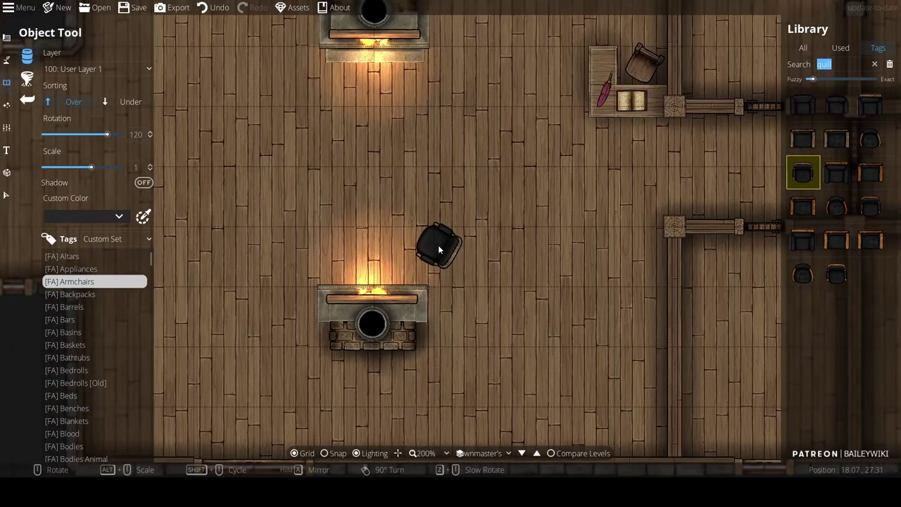
left_click(79, 217)
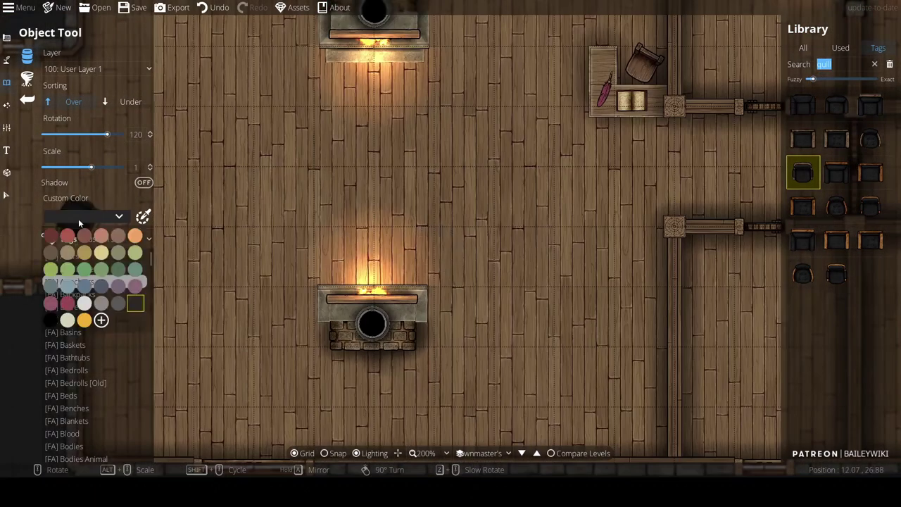
left_click(109, 293)
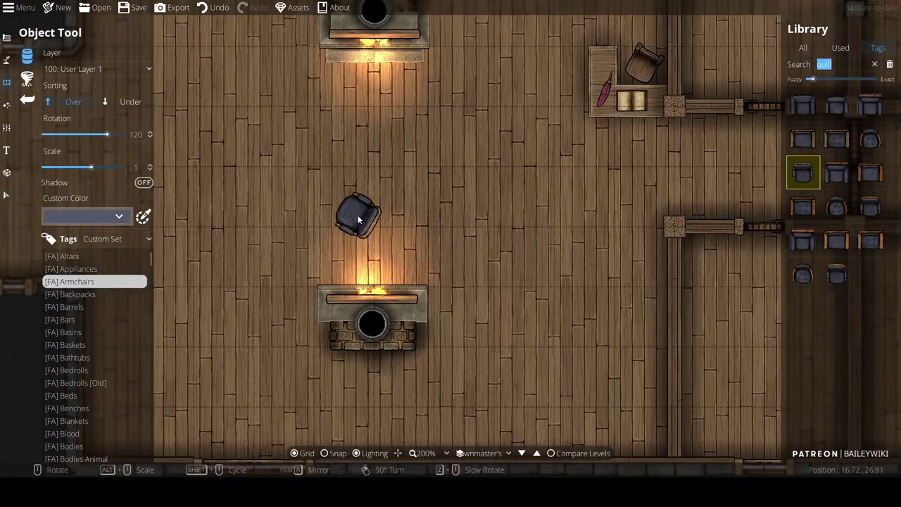
Place two facing armchairs beside the lower fireplace at scale 1, the right one rotated 90° and the left one -90°
scroll(382, 201, "down", 3)
scroll(382, 200, "up", 4)
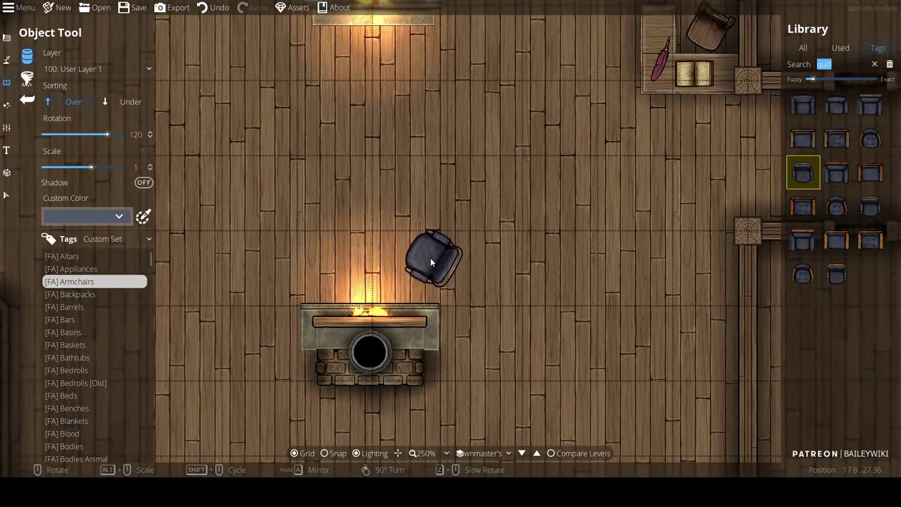
scroll(422, 262, "up", 1)
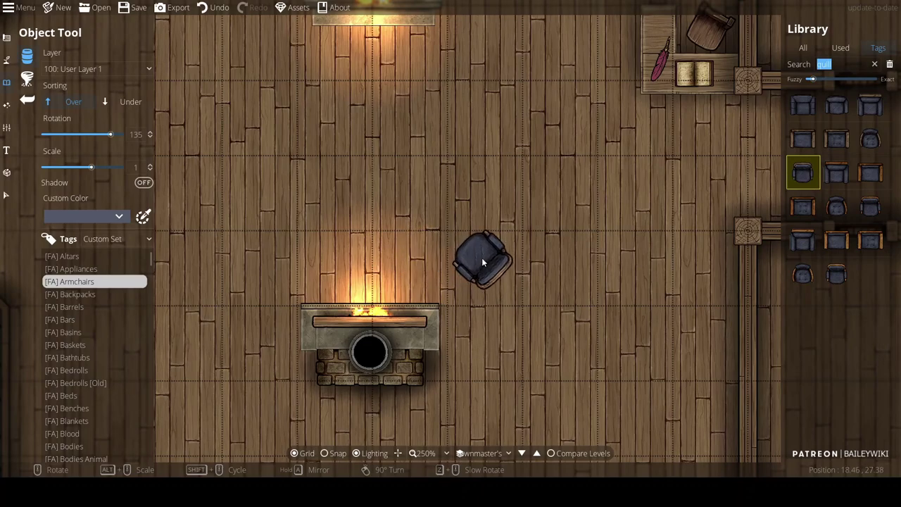
scroll(482, 261, "down", 2)
left_click_drag(476, 203, 490, 161)
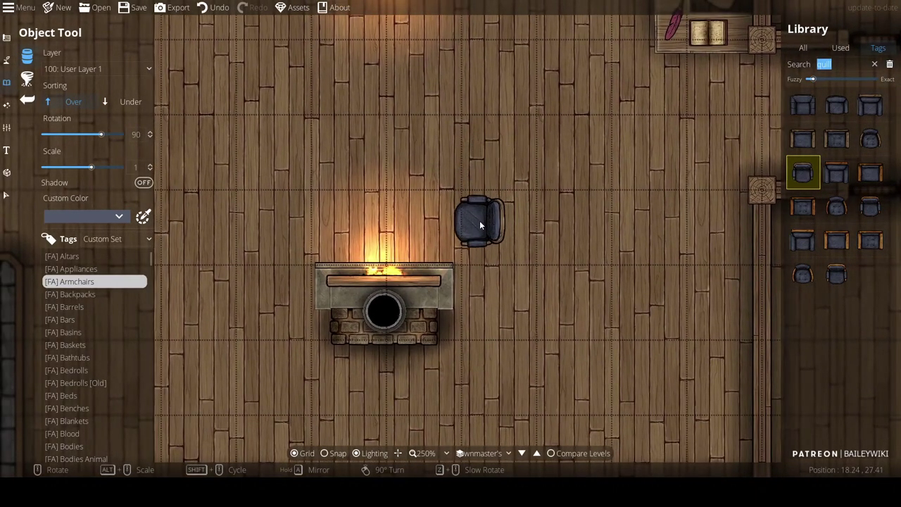
left_click(496, 220)
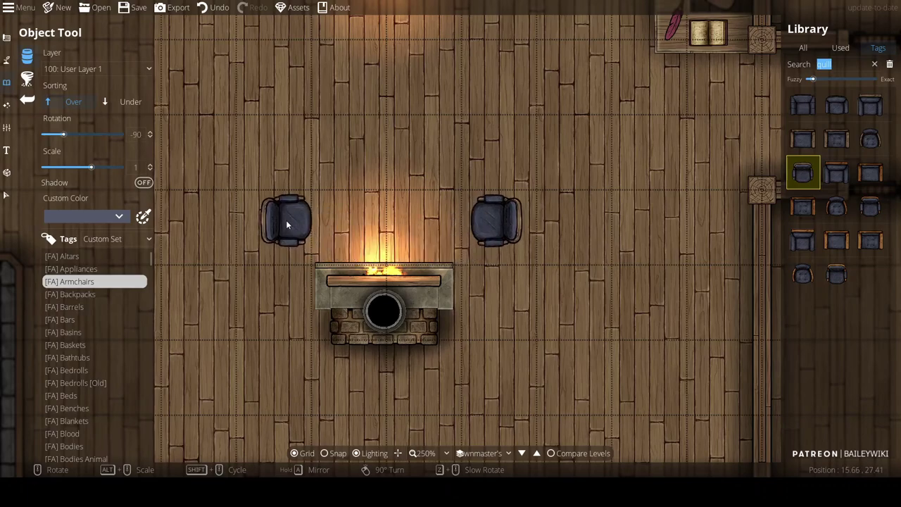
left_click(287, 220)
Place a matching pair of armchairs at the upper fireplace, the left one rotated -90° and the right one 90°
key("w")
key("a")
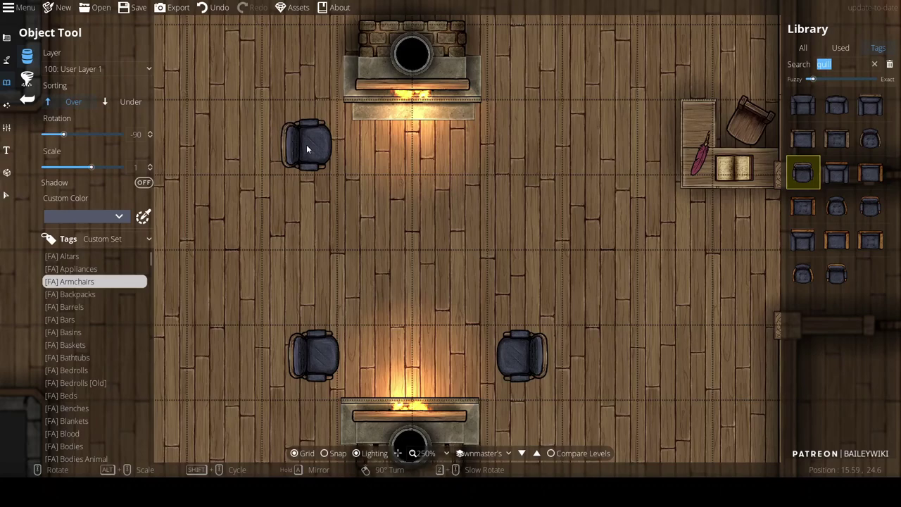
left_click(306, 144)
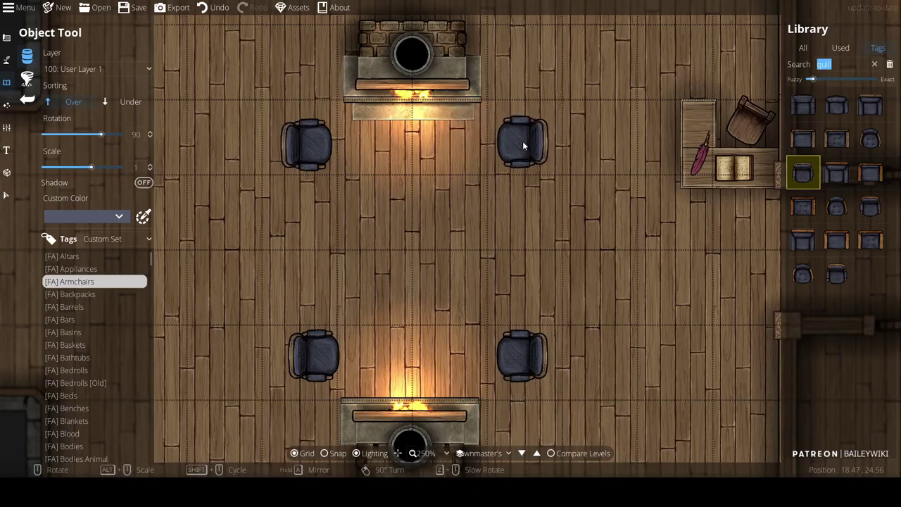
left_click(523, 146)
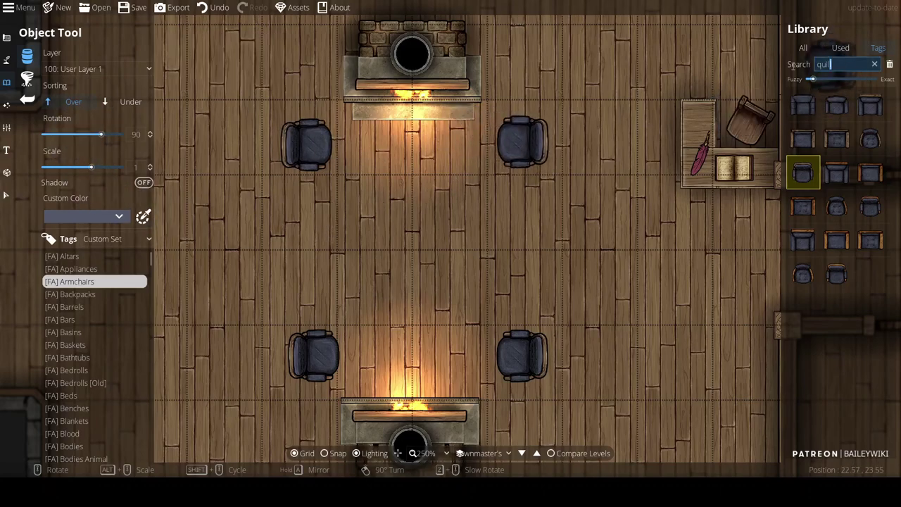
Search the object library for "ottoman", compare the variants, and choose the plain dark-framed one rotated -180°
type("ottoman")
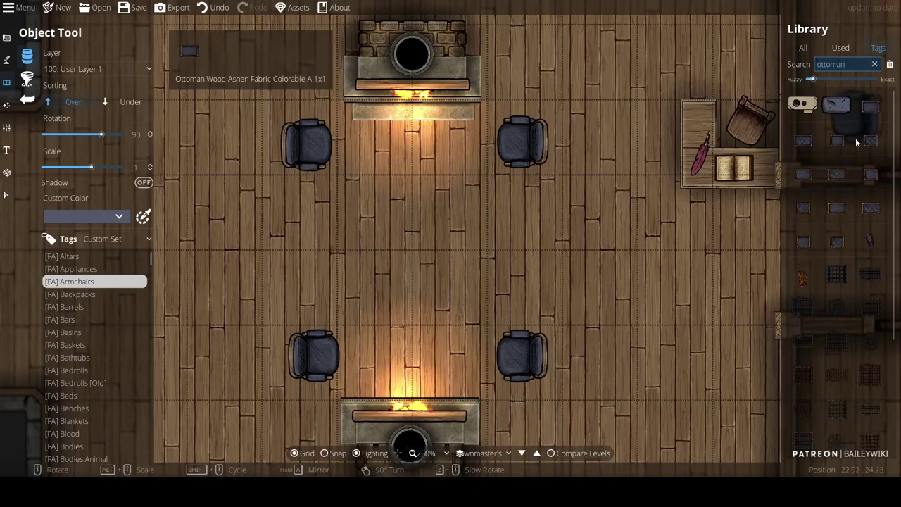
left_click(808, 143)
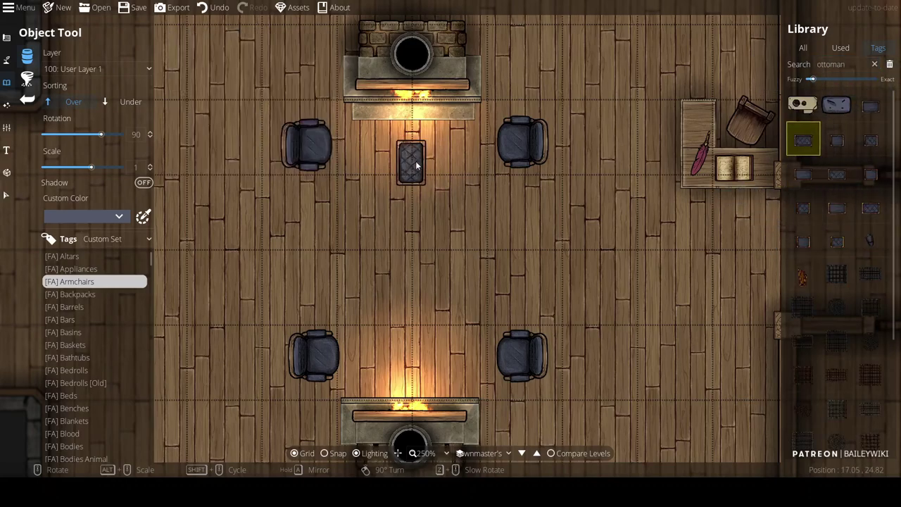
scroll(380, 154, "up", 5)
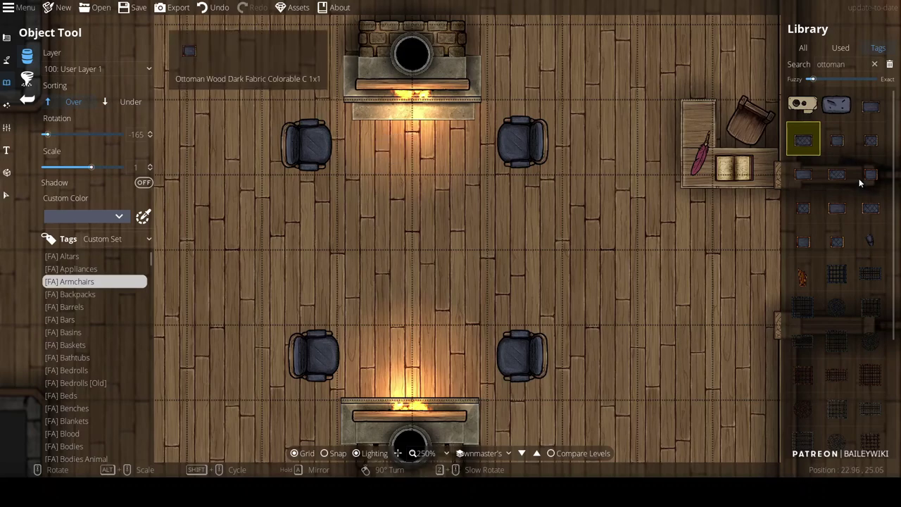
left_click(803, 173)
scroll(411, 158, "up", 1)
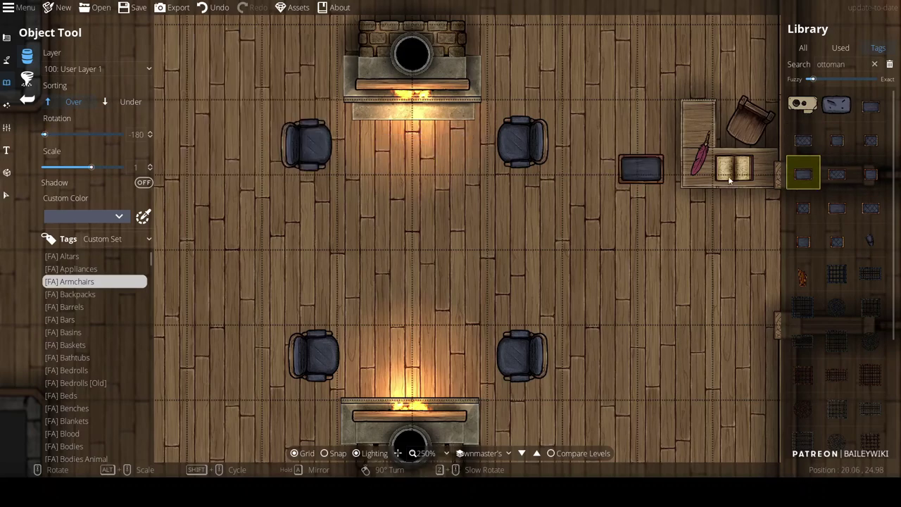
left_click(872, 115)
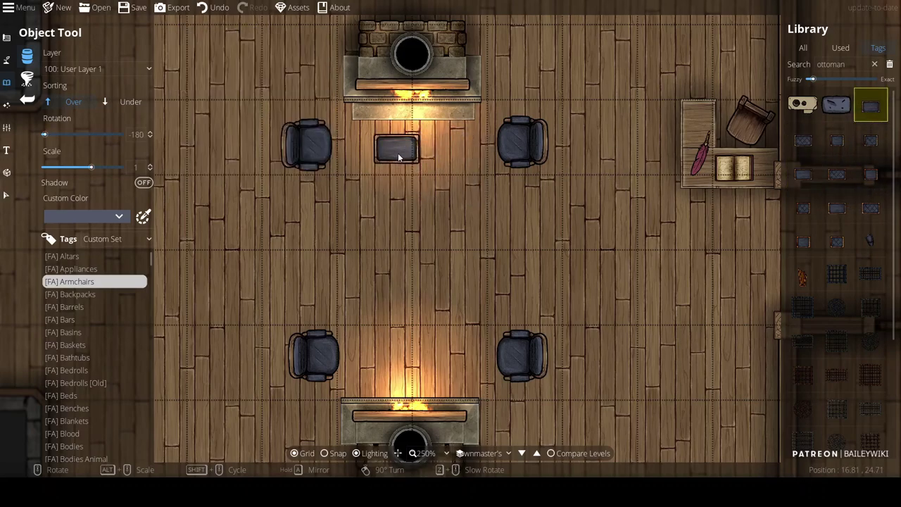
Place one ottoman at scale 1.1 between the armchairs in front of each fireplace
scroll(406, 149, "up", 2)
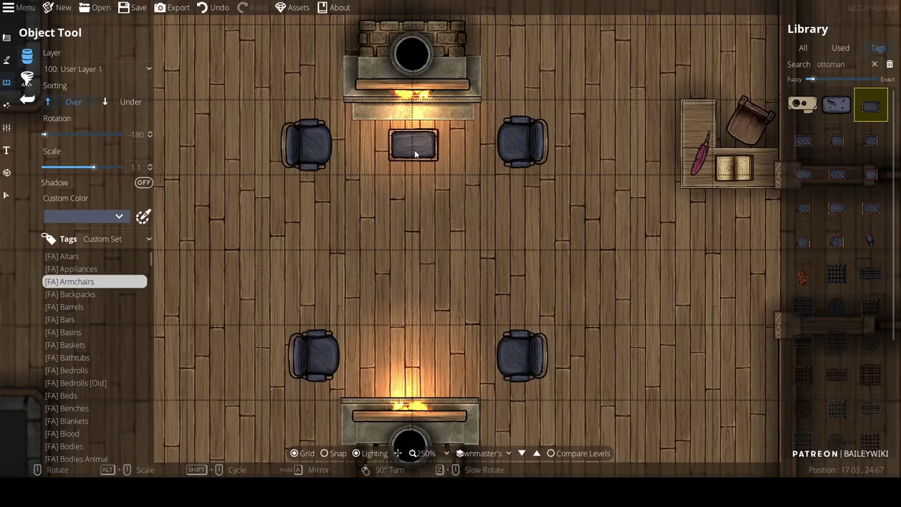
left_click(413, 155)
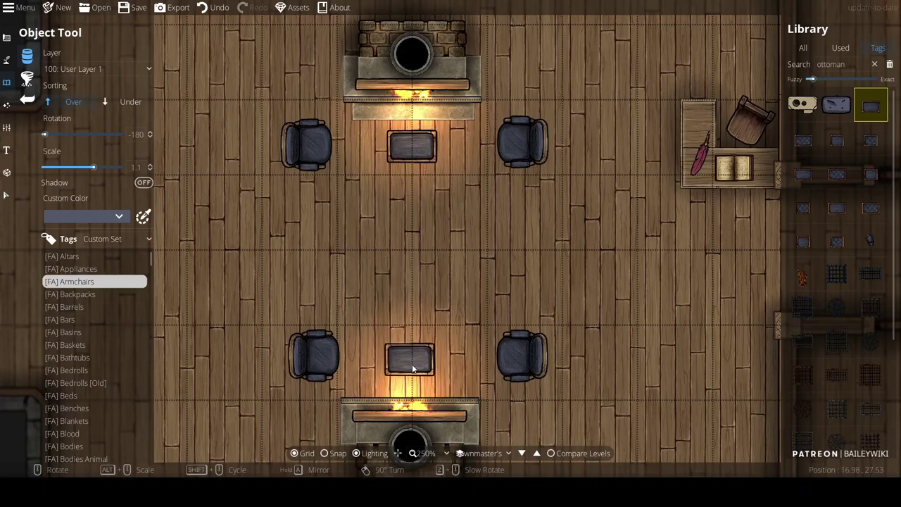
left_click(415, 366)
scroll(644, 228, "down", 3)
scroll(643, 227, "up", 3)
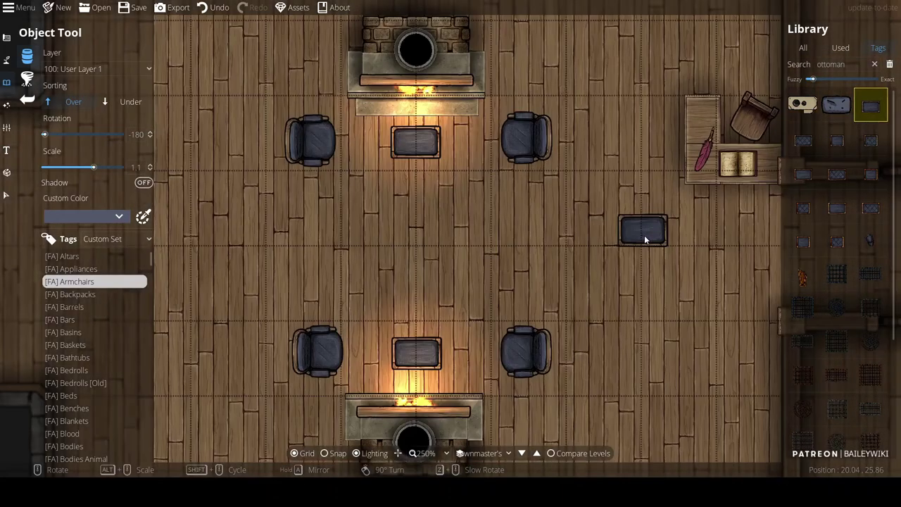
left_click(141, 167)
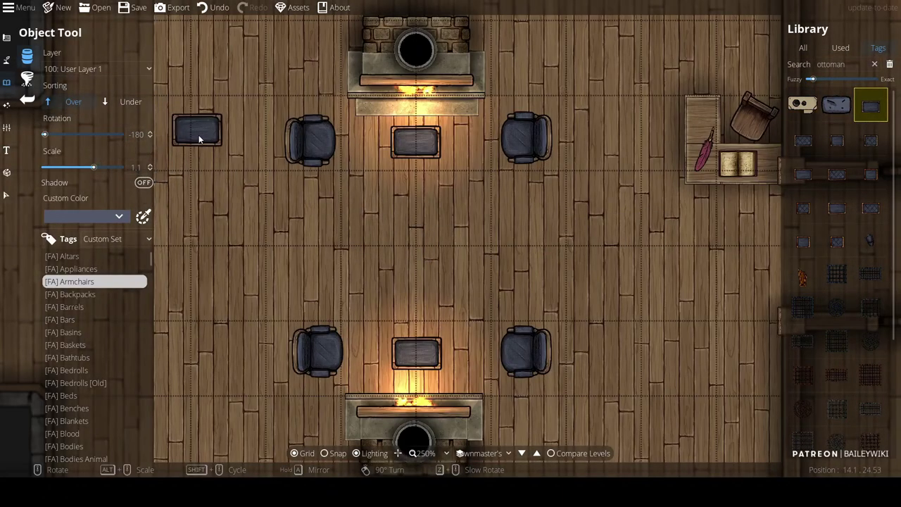
Search the object library for "pot", try the round white pot, and reduce the scale to 0.8
left_click_drag(855, 64, 754, 79)
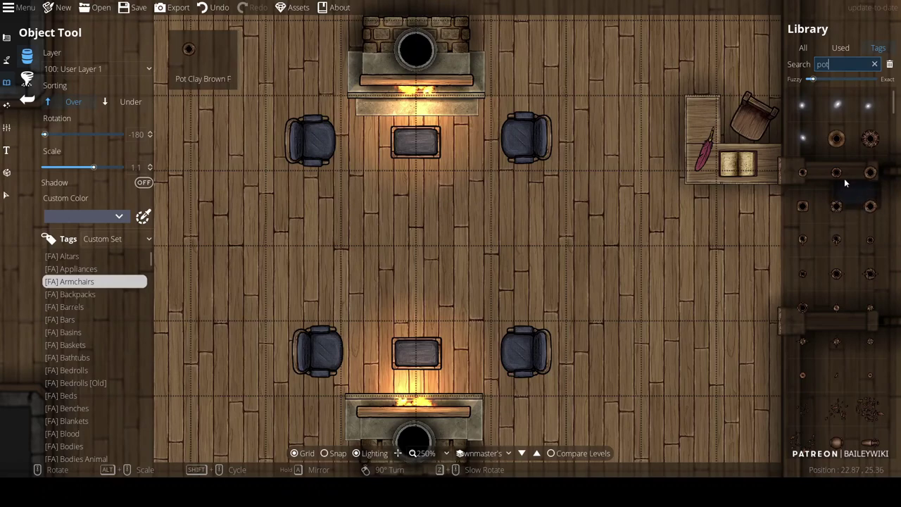
scroll(848, 250, "down", 5)
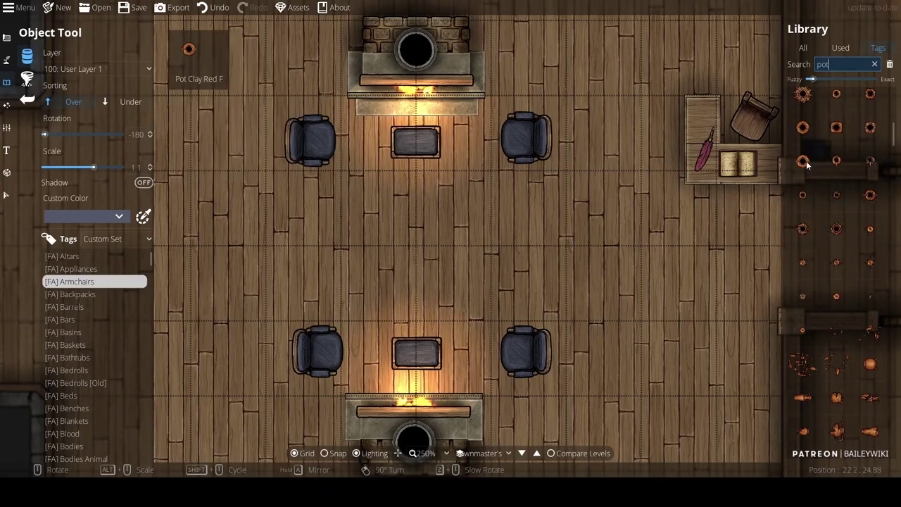
scroll(834, 265, "down", 5)
scroll(836, 271, "down", 5)
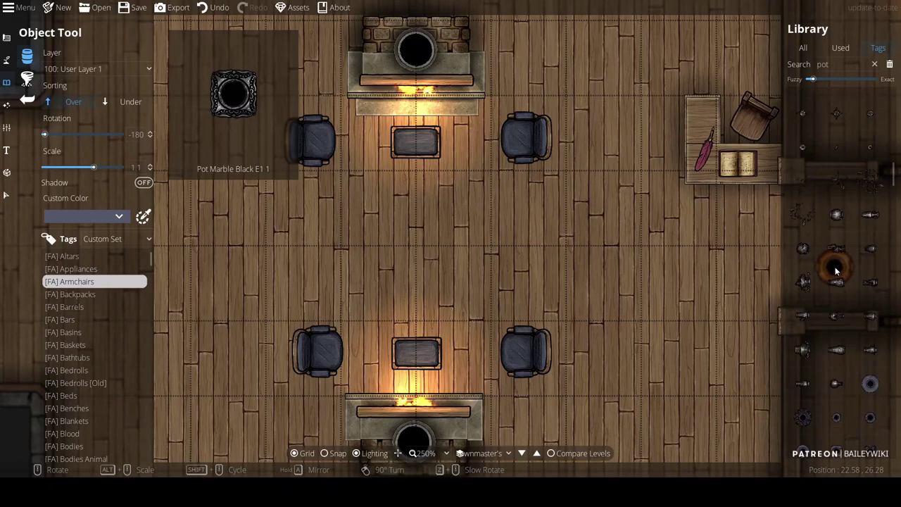
scroll(836, 288, "down", 3)
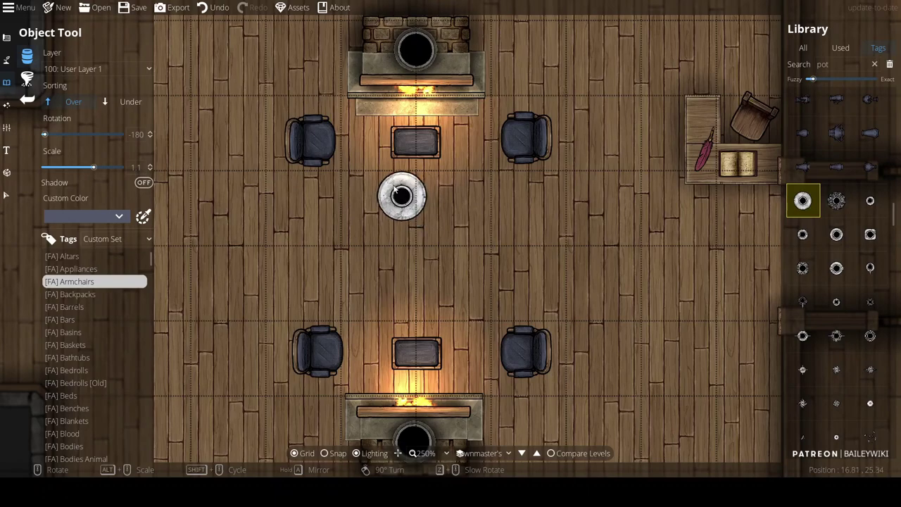
scroll(310, 75, "down", 3, "alt")
Compare the pot variants in the object library and choose the round Pot Stone 02 A1
scroll(838, 261, "down", 5)
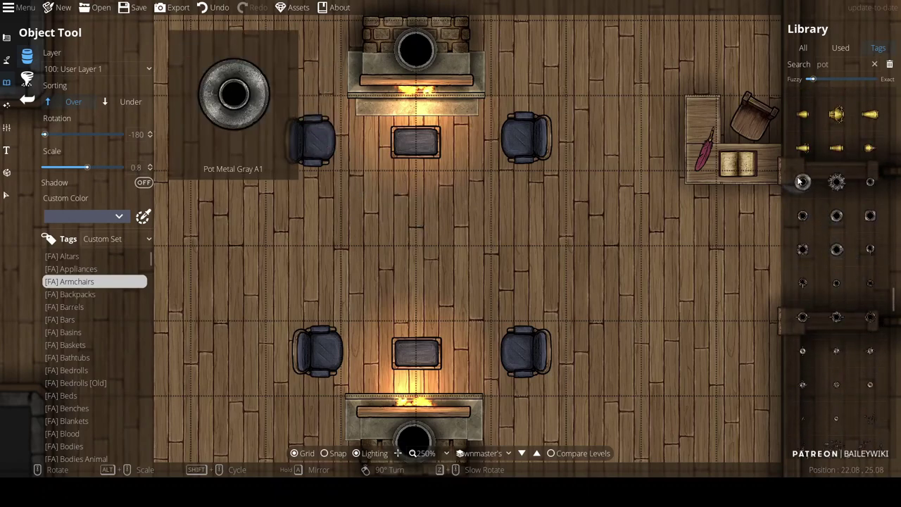
scroll(837, 262, "down", 3)
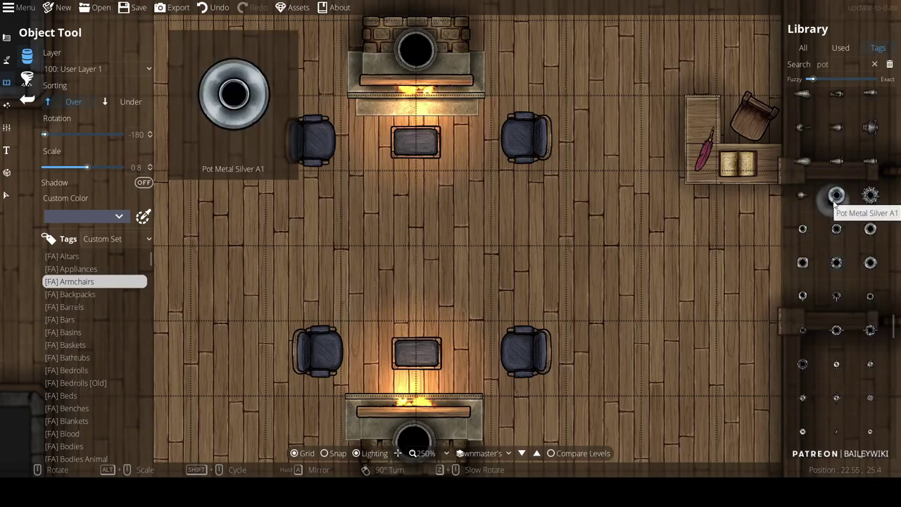
scroll(836, 197, "down", 3)
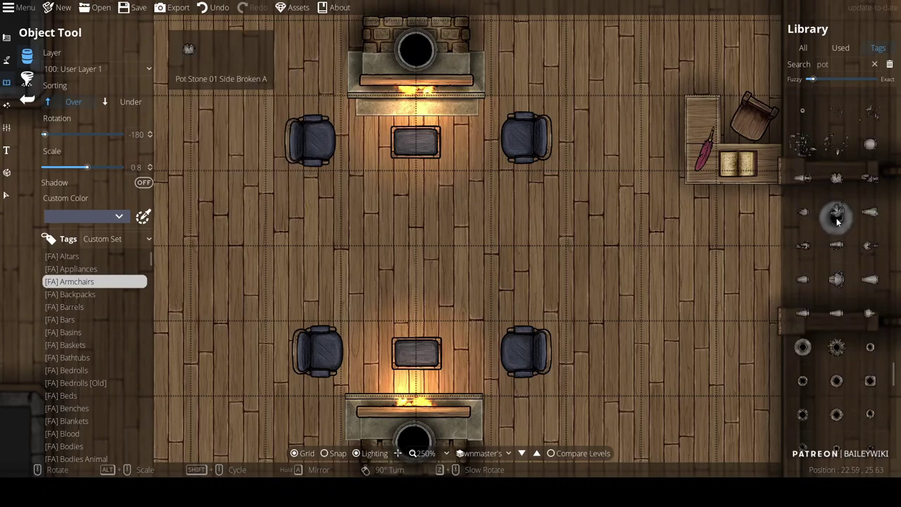
scroll(837, 186, "down", 2)
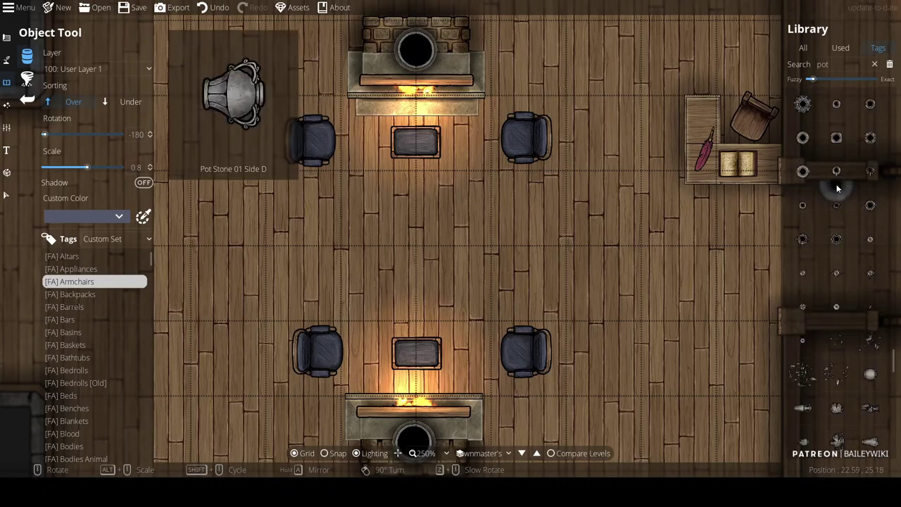
left_click(870, 162)
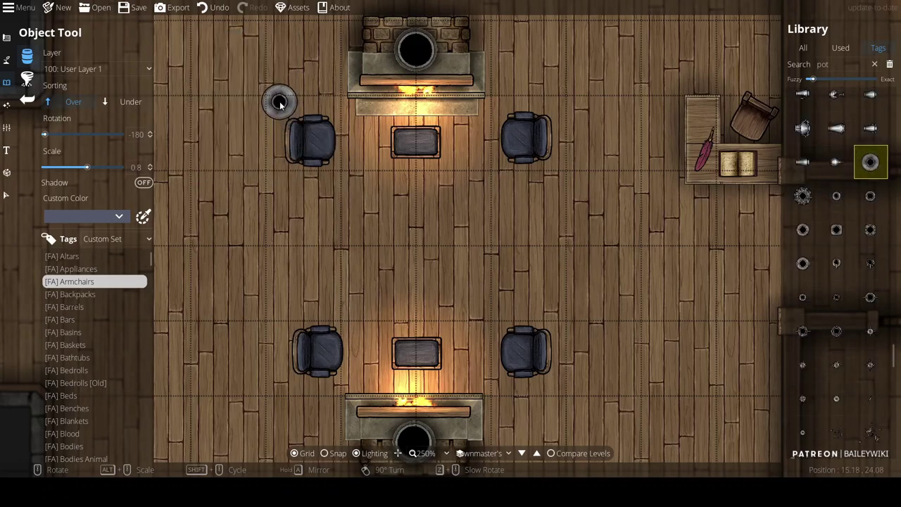
scroll(840, 300, "down", 3)
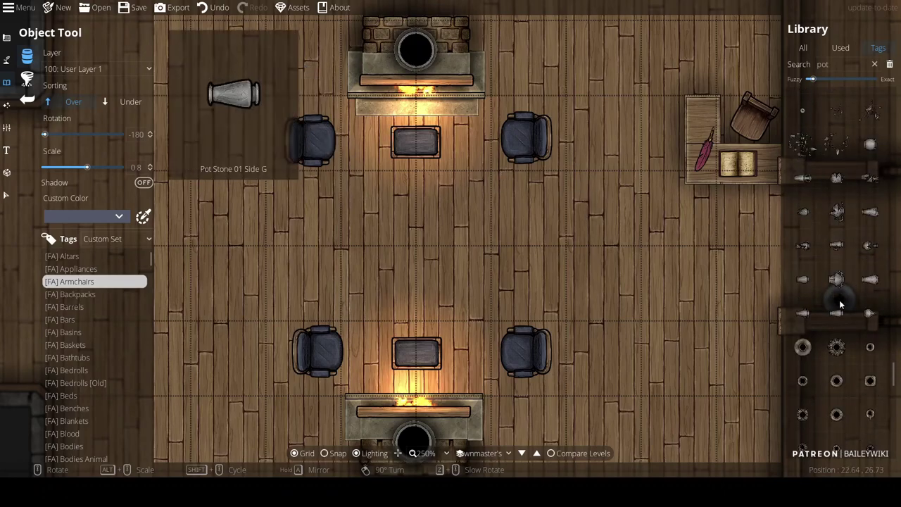
left_click(803, 347)
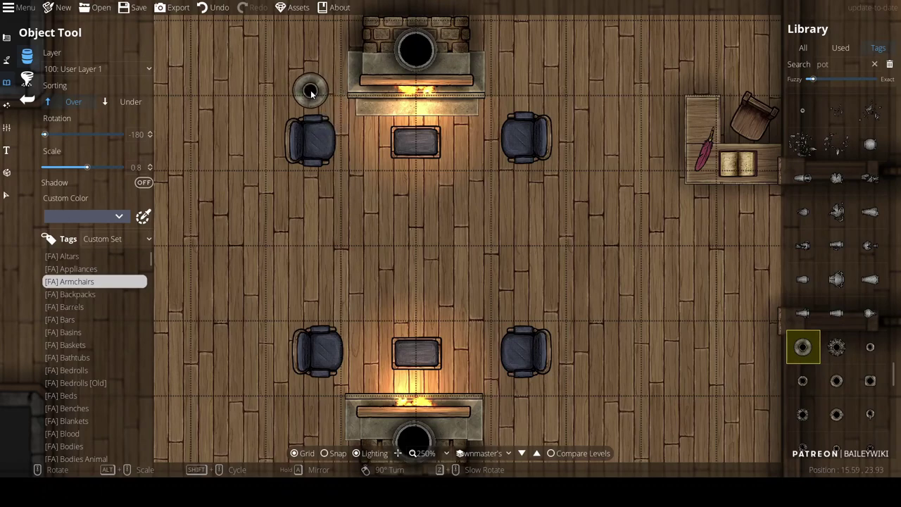
Place a round stone pot at scale 0.8 on each side of both the upper and lower fireplaces
left_click(311, 91)
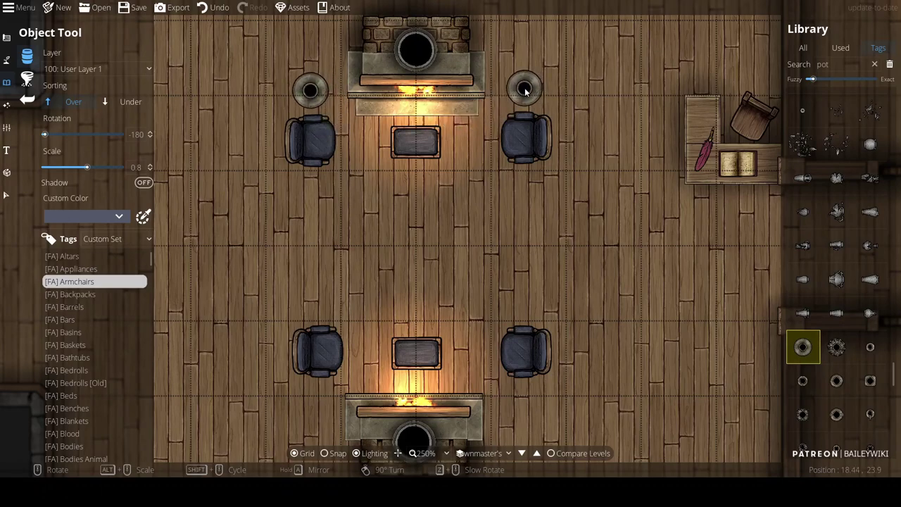
left_click(521, 89)
left_click_drag(341, 368, 354, 235)
left_click(334, 276)
left_click(535, 272)
Search the object library for "plant" and choose the largest broad-leaved green plant
left_click_drag(831, 65, 769, 66)
type("plant")
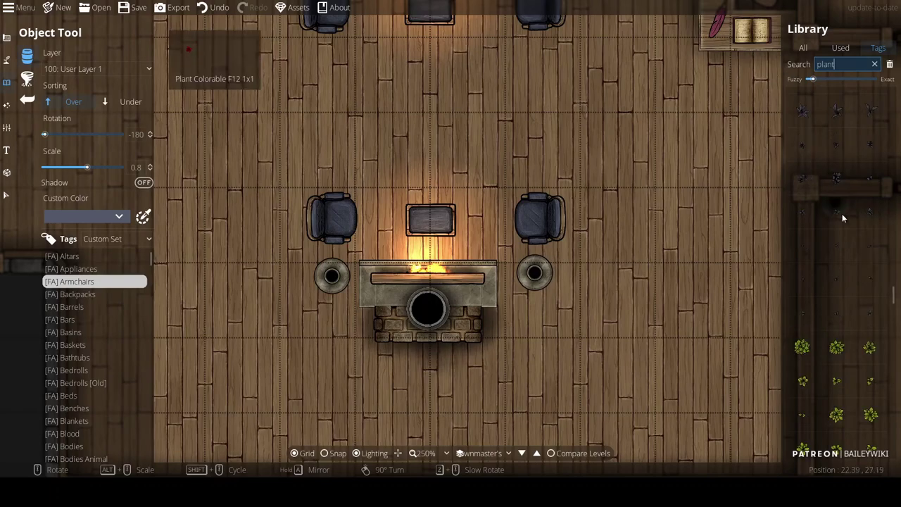
scroll(891, 299, "down", 5)
scroll(892, 298, "up", 2)
left_click(803, 269)
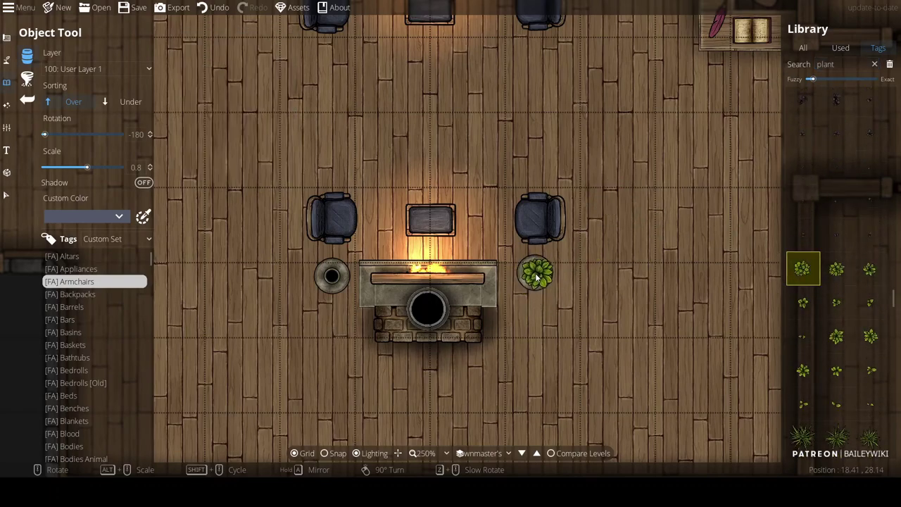
Place the leafy plant on layer 200: User Layer 2 in the pot to the right of the lower fireplace
left_click(78, 69)
left_click(91, 164)
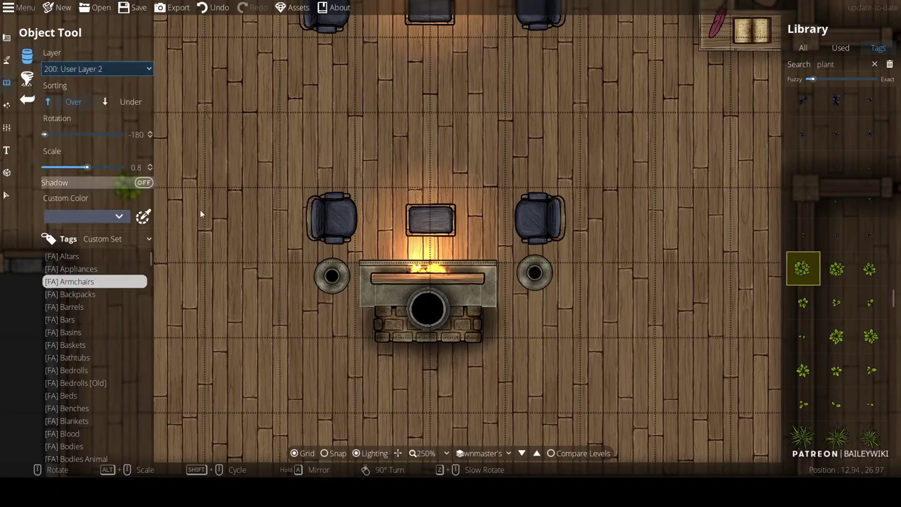
scroll(533, 275, "up", 1)
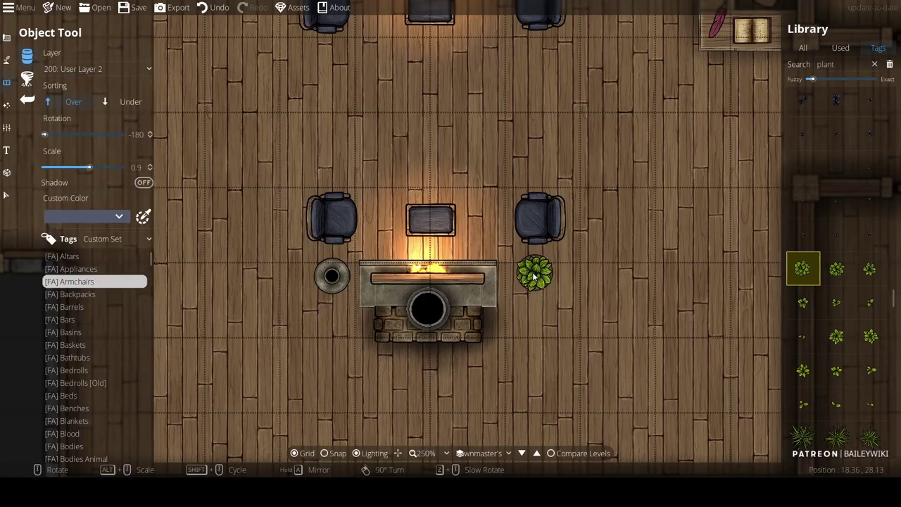
left_click(533, 276)
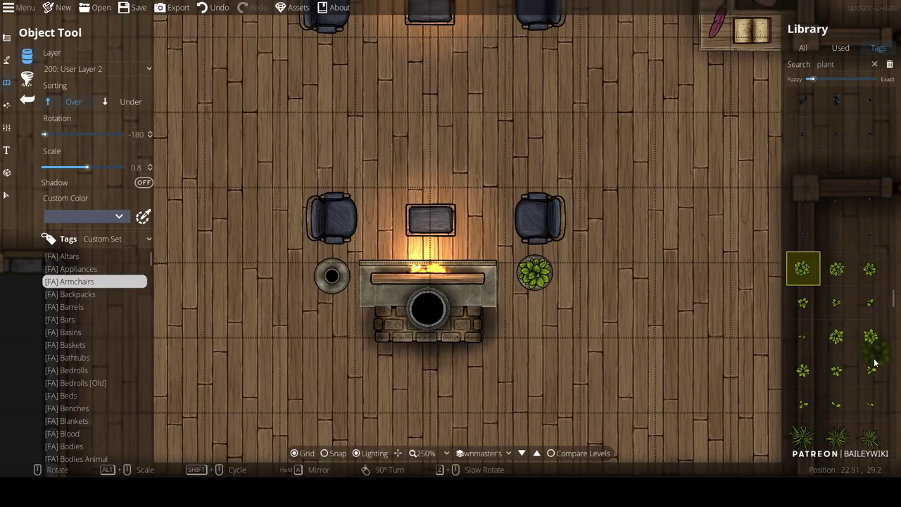
Choose the largest spiky green plant and place it at scale 0.8 in the pot left of the lower fireplace
scroll(858, 377, "down", 2)
left_click(803, 300)
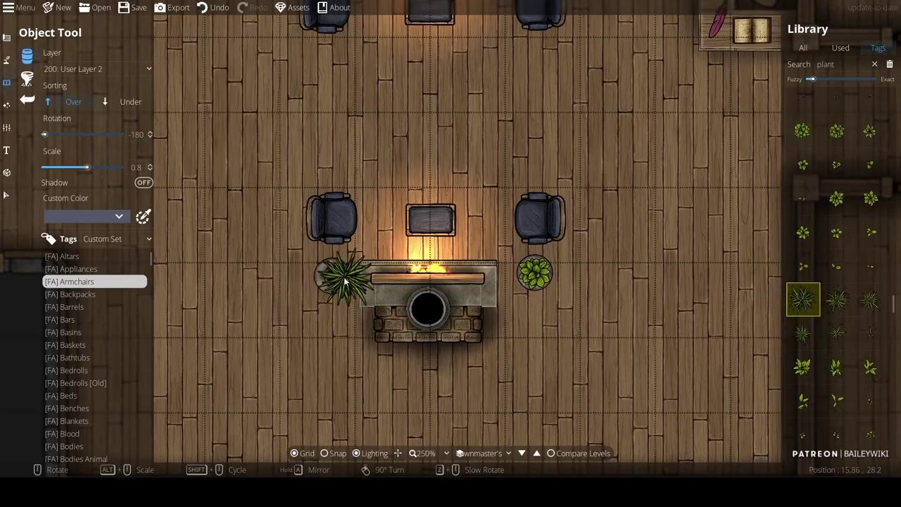
left_click(330, 278)
Place Plant Green A2 1x1 at scale 1.1 in the pot left of the upper fireplace
left_click_drag(330, 289, 317, 438)
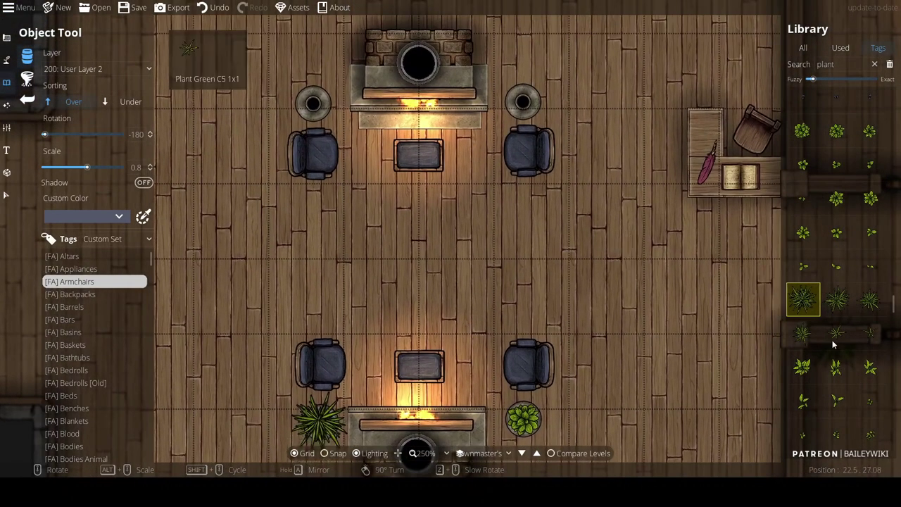
scroll(835, 352, "down", 3)
scroll(842, 345, "up", 2)
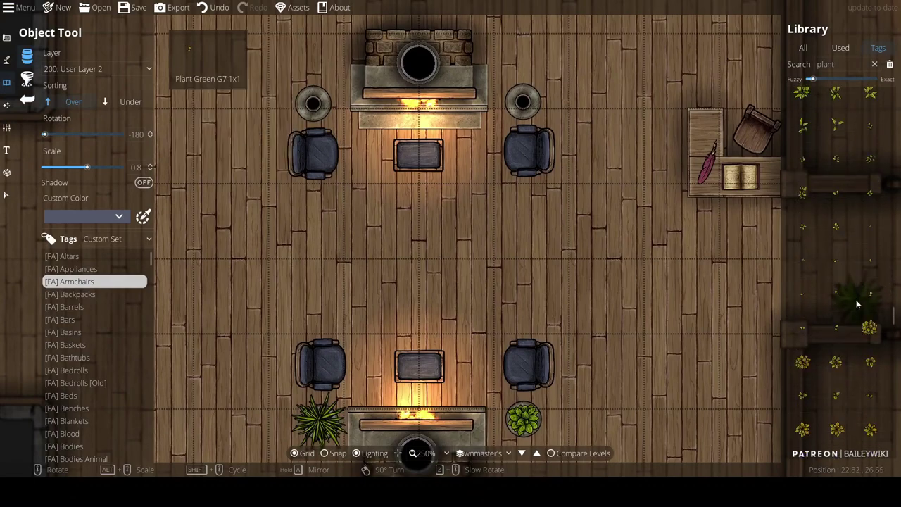
scroll(856, 299, "down", 3)
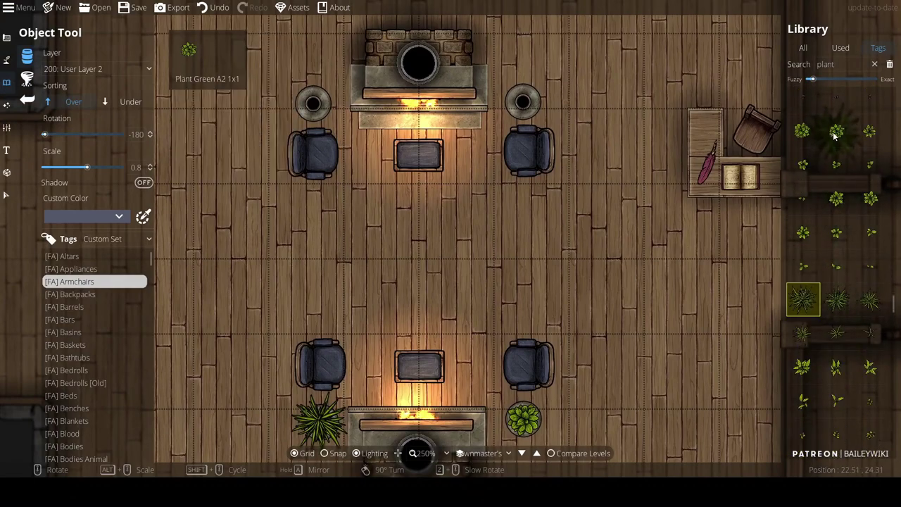
left_click(837, 131)
scroll(309, 109, "up", 3, "alt")
left_click(310, 109)
Place the second spiky plant variant at scale 1 in the pot right of the upper fireplace
left_click(837, 299)
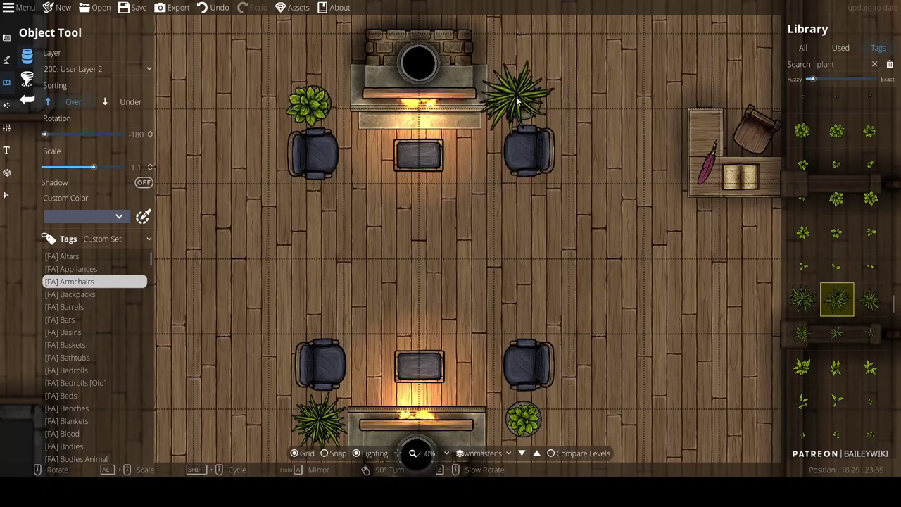
scroll(521, 102, "down", 1, "alt")
left_click(521, 102)
Search the library for "pot" and place a smaller round pot at scale 0.7 on User Layer 1 beside the upper fireplace's leafy plant
scroll(633, 204, "down", 3)
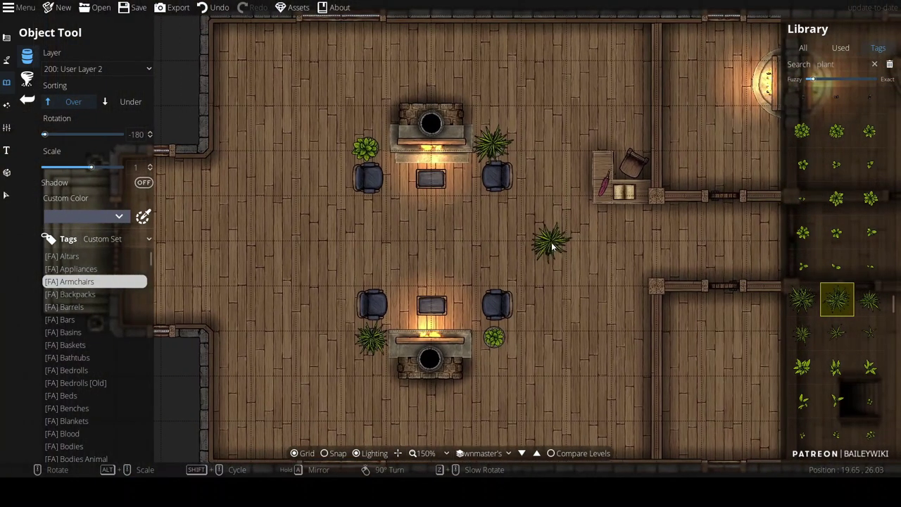
scroll(549, 240, "up", 2)
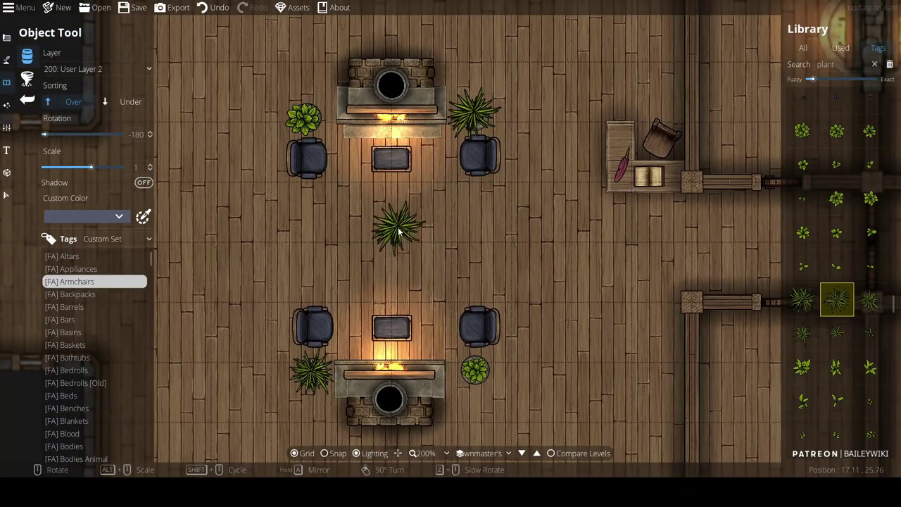
left_click_drag(840, 64, 709, 73)
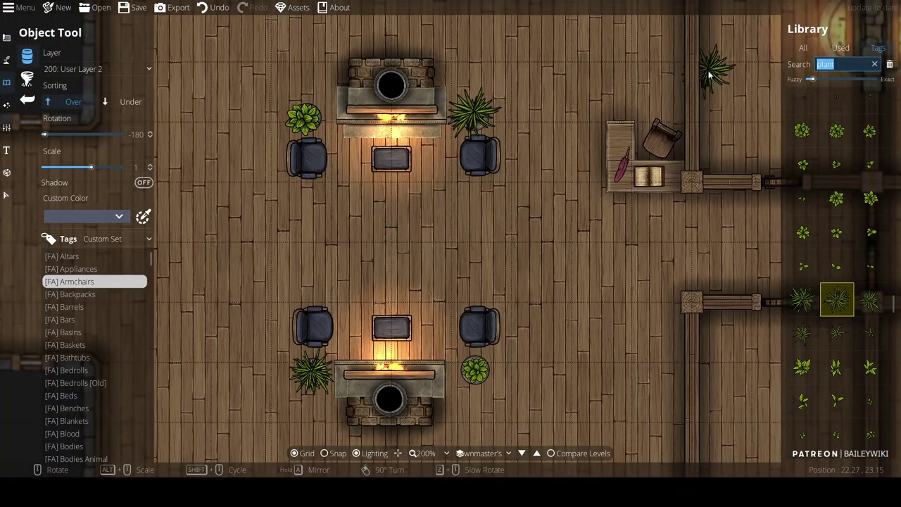
type("pot")
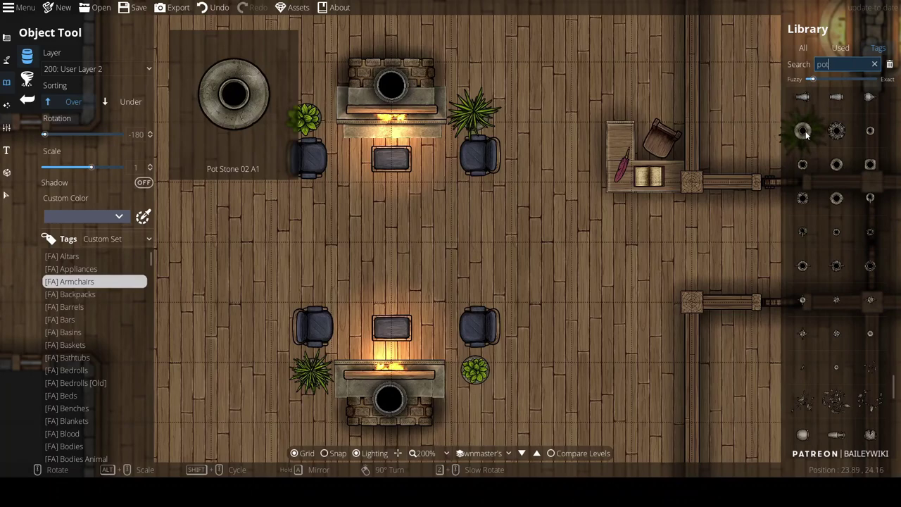
left_click(836, 166)
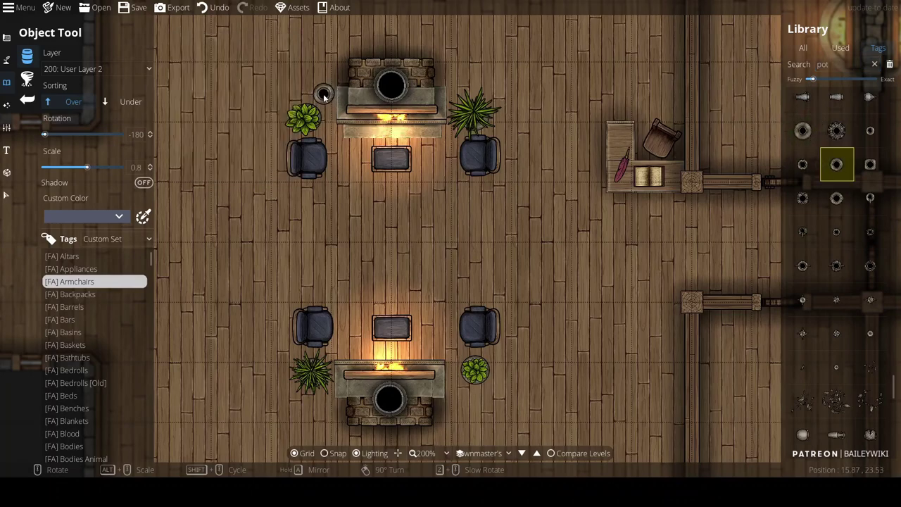
left_click(92, 69)
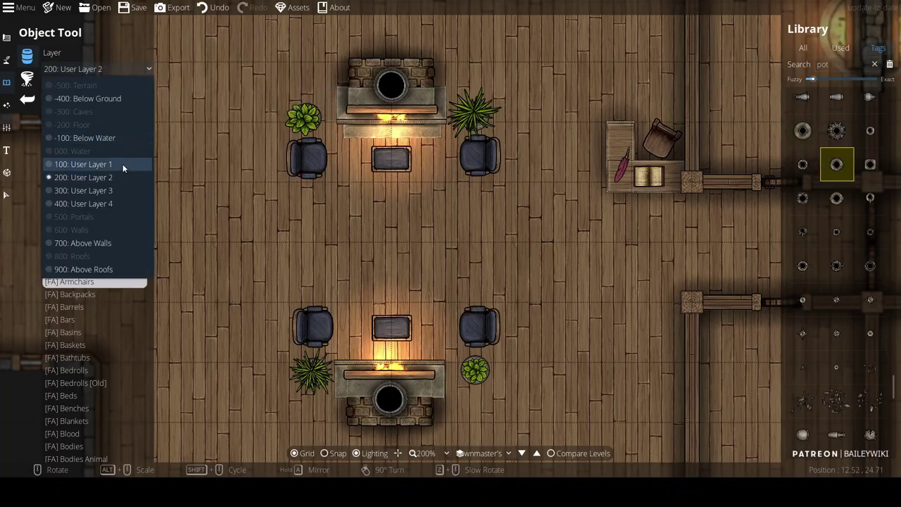
left_click(121, 165)
left_click(321, 102)
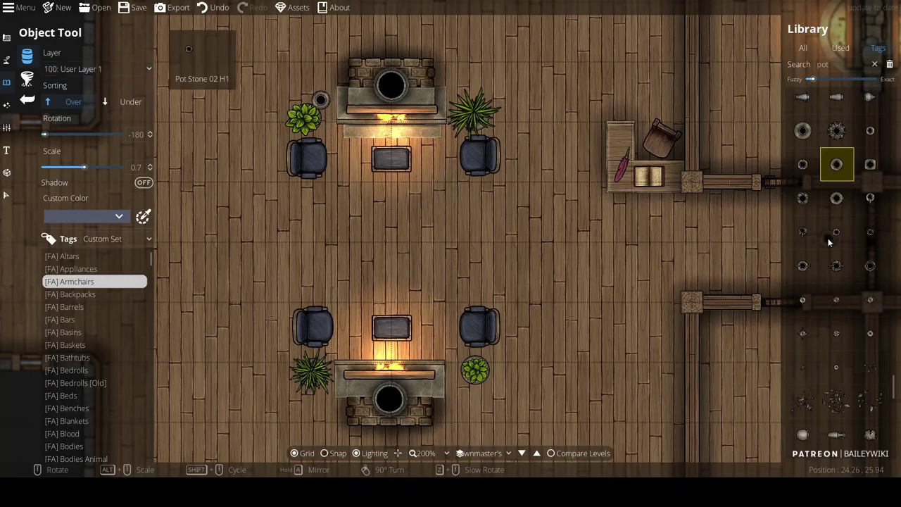
With sorting set to Under, place a small square pot beside the lower fireplace's leafy plant and a small dark pot beside the upper spiky plant
left_click(870, 164)
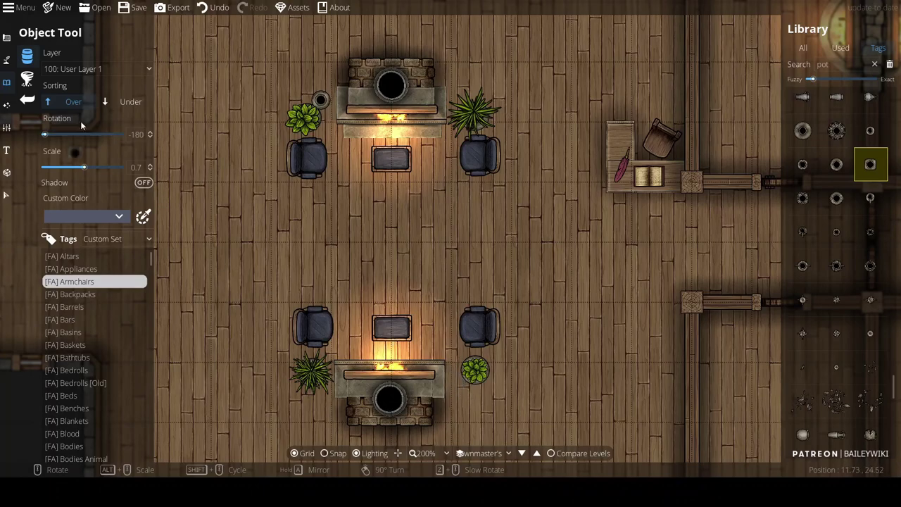
left_click(105, 101)
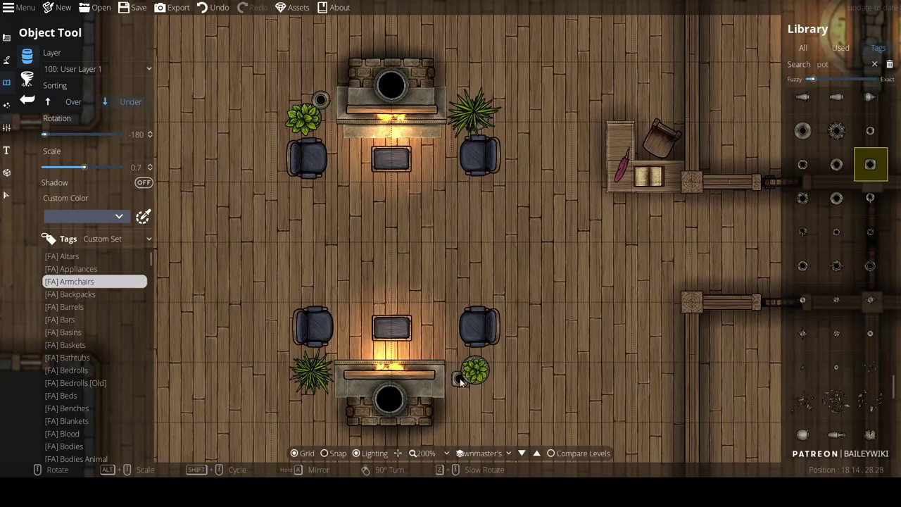
left_click(871, 235)
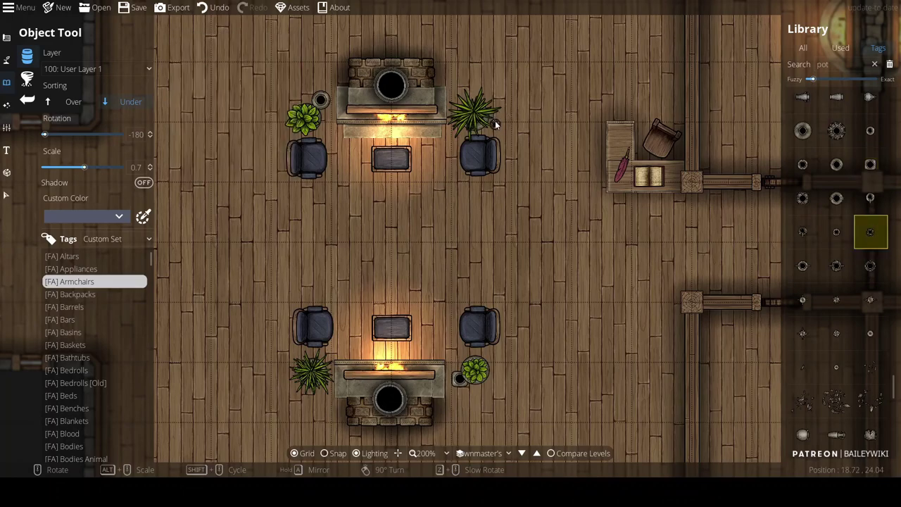
left_click(496, 123)
Choose the small ring-shaped pot piece from the stone pot variants in the library
left_click(858, 301)
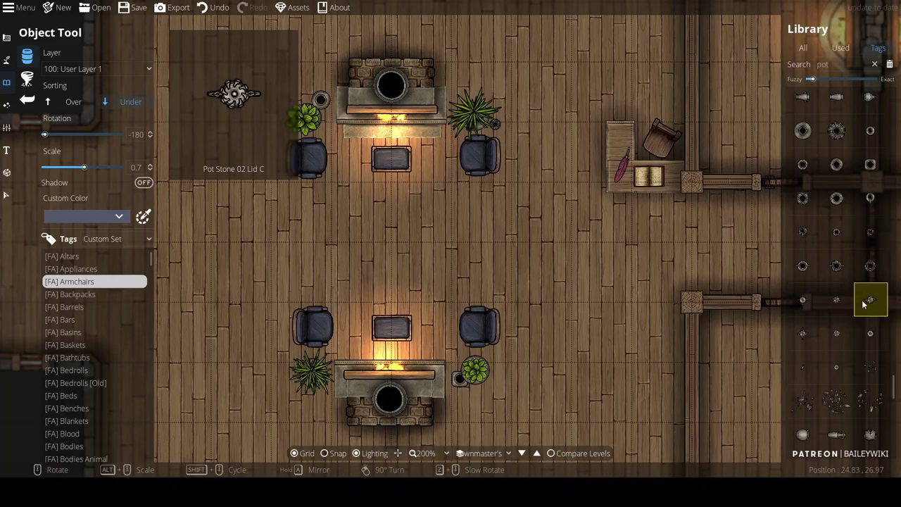
left_click(871, 333)
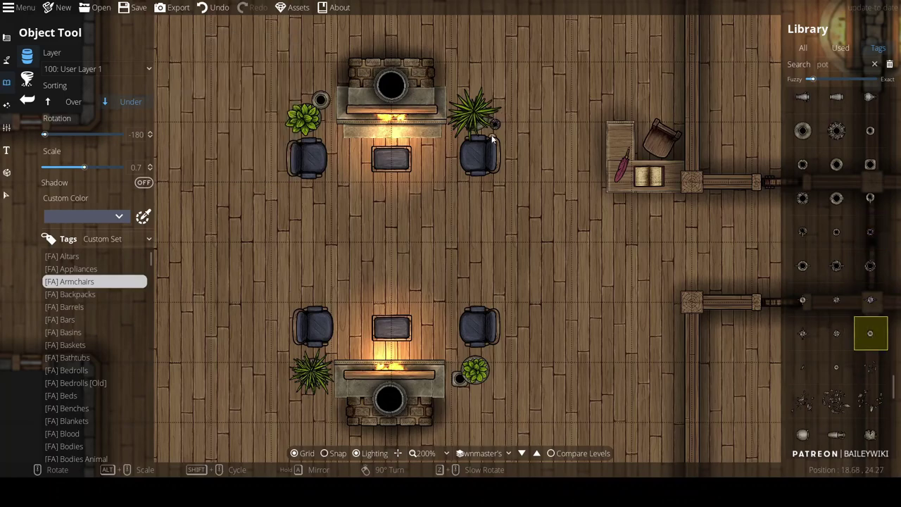
left_click(73, 102)
left_click(84, 72)
left_click(104, 189)
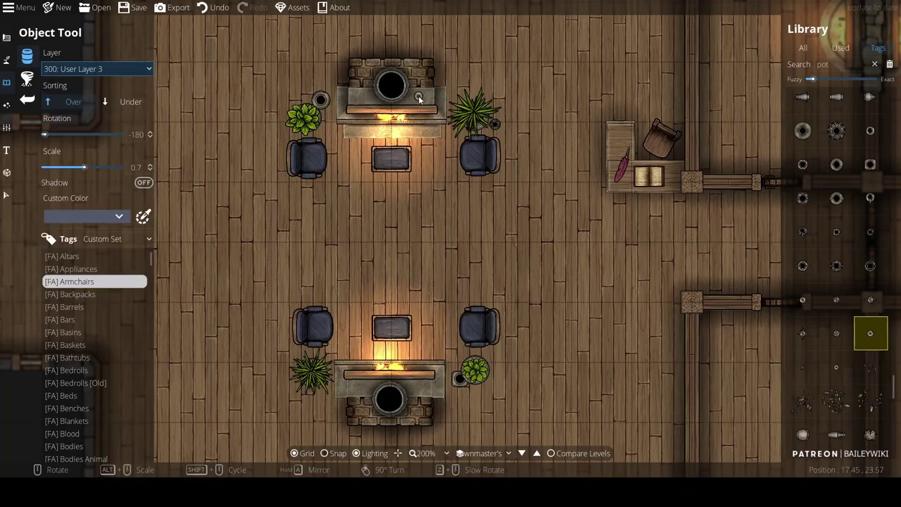
scroll(419, 99, "up", 4)
scroll(419, 101, "down", 3)
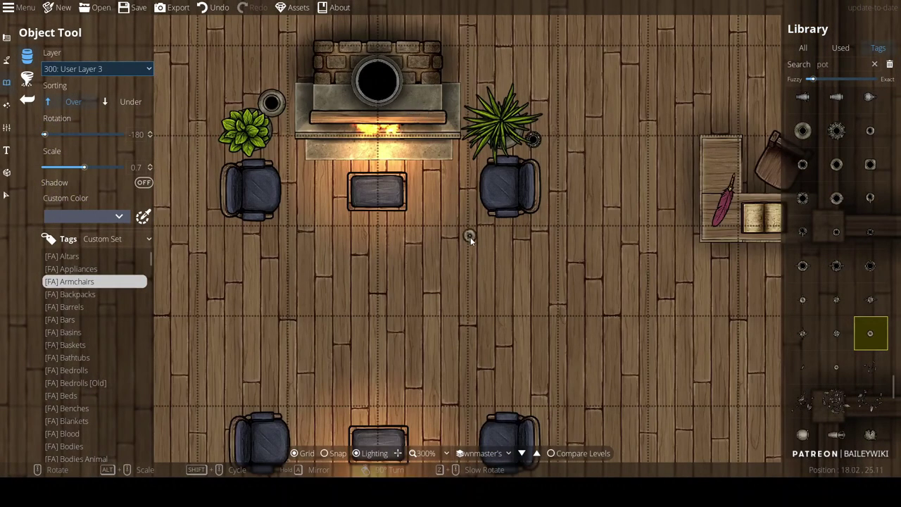
On User Layer 1 with sorting set to Under, place the small ring-shaped pot at scale 0.7 beside the lower fireplace's spiky plant
left_click_drag(452, 200, 432, 48)
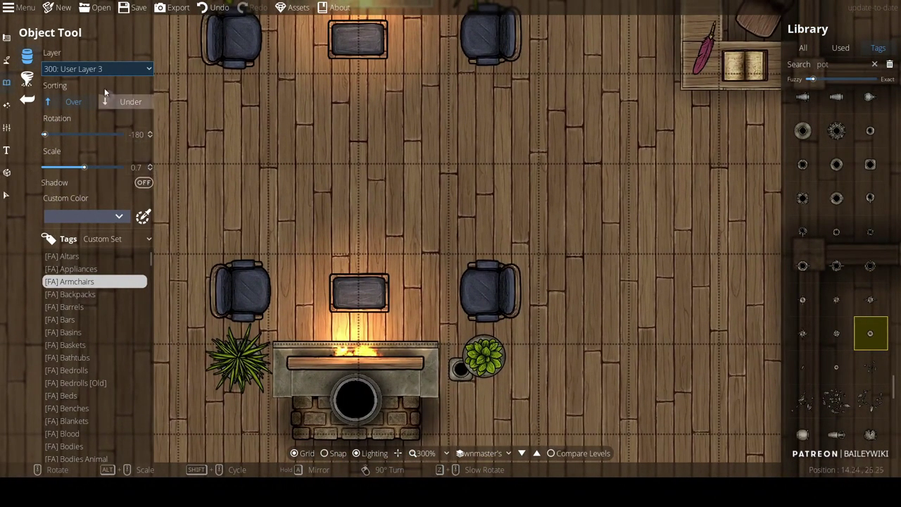
left_click(98, 69)
left_click(103, 172)
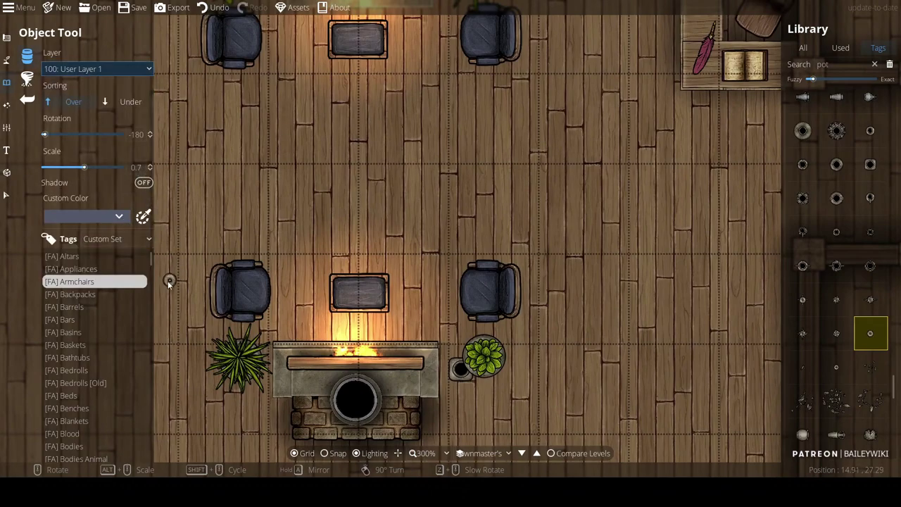
left_click(123, 105)
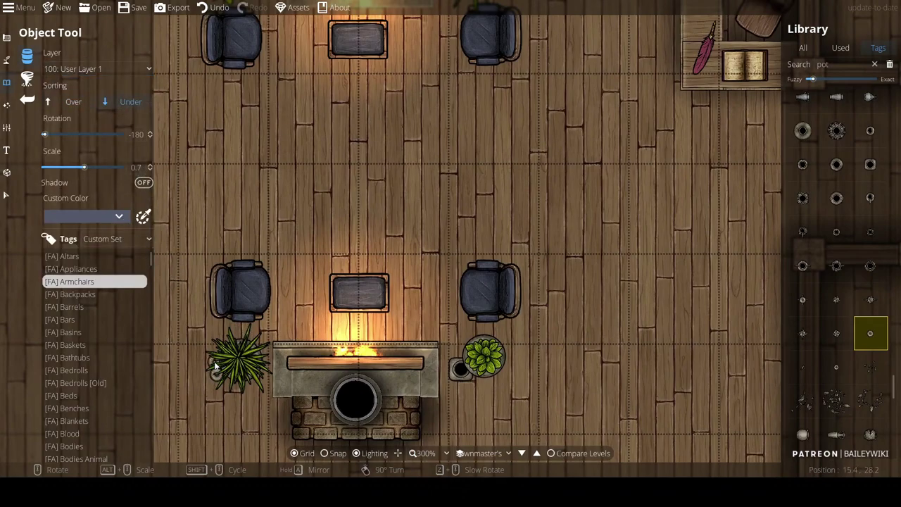
scroll(603, 266, "down", 1)
Place the already used soft shadow object at scale 1 beneath the armchairs, ottomans, plants and pots around both fireplaces
left_click(848, 48)
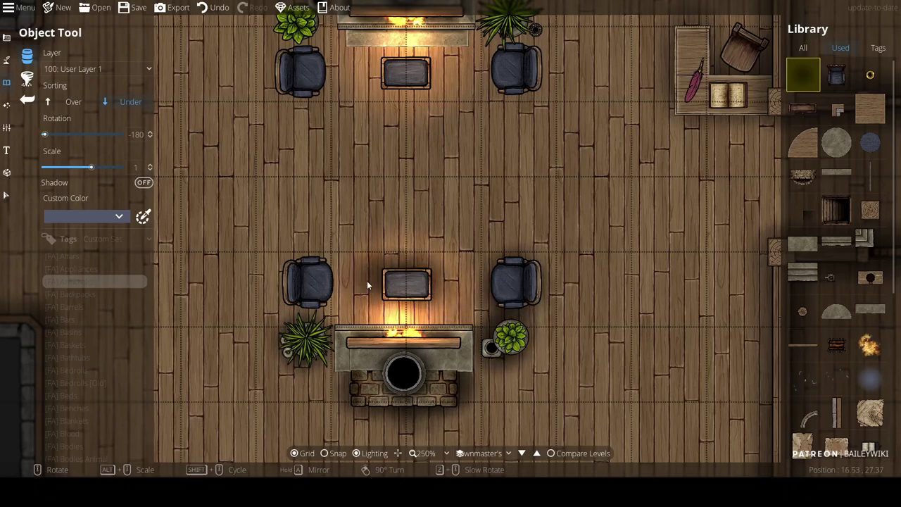
left_click(313, 293)
left_click_drag(392, 113, 408, 193)
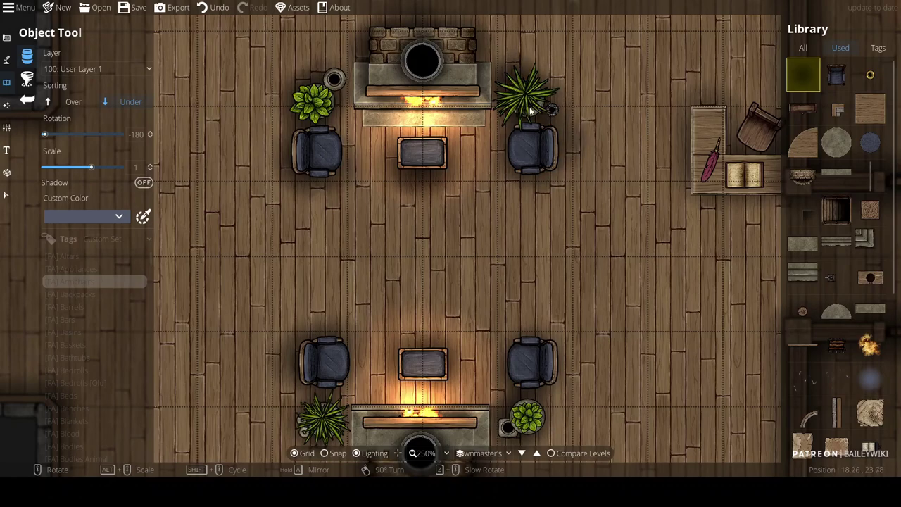
left_click_drag(593, 327, 572, 351)
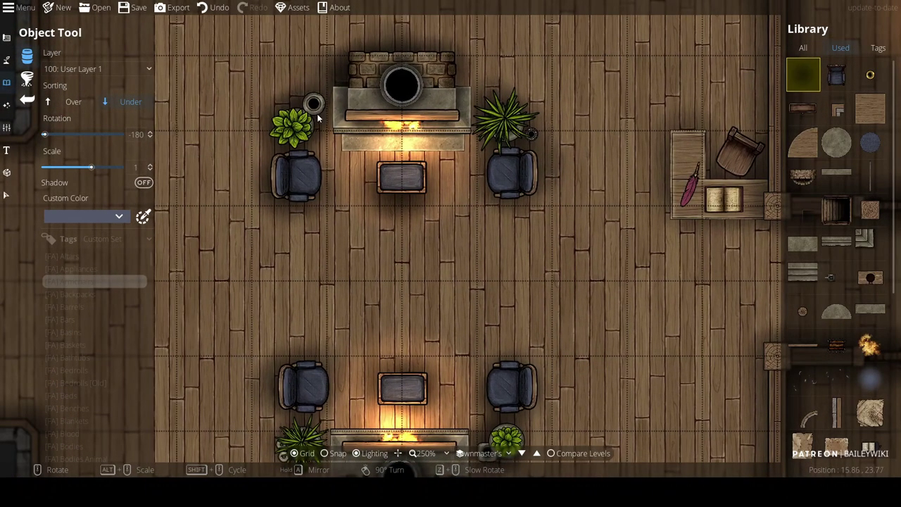
left_click_drag(636, 299, 611, 145)
scroll(576, 174, "down", 1)
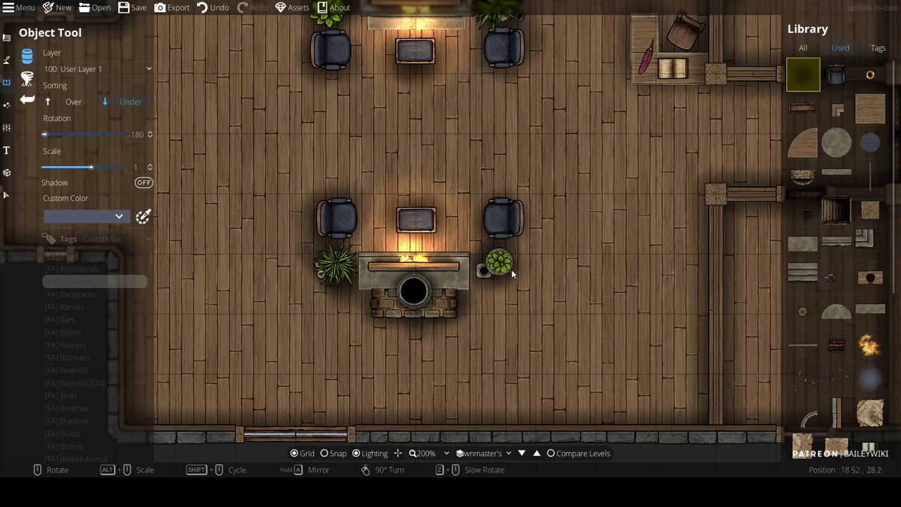
scroll(598, 269, "down", 2)
scroll(566, 301, "up", 2)
scroll(555, 250, "up", 1)
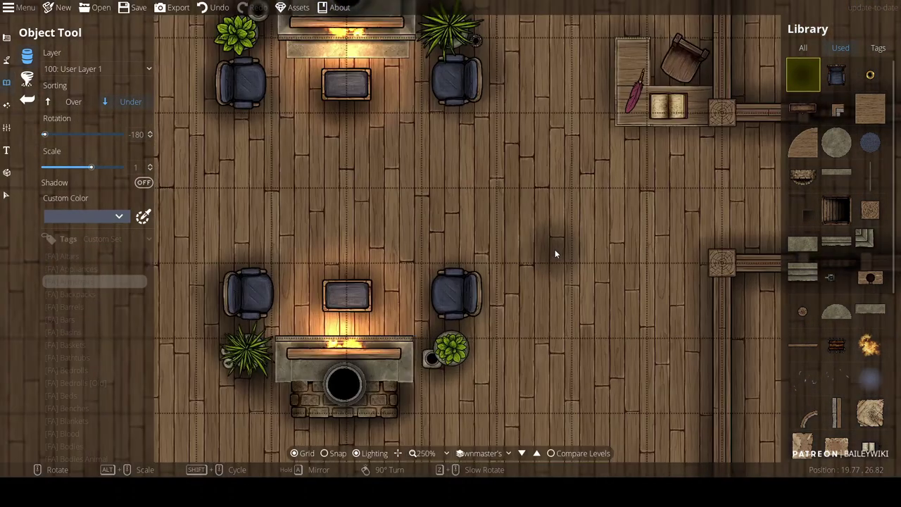
key("Up")
key("Left")
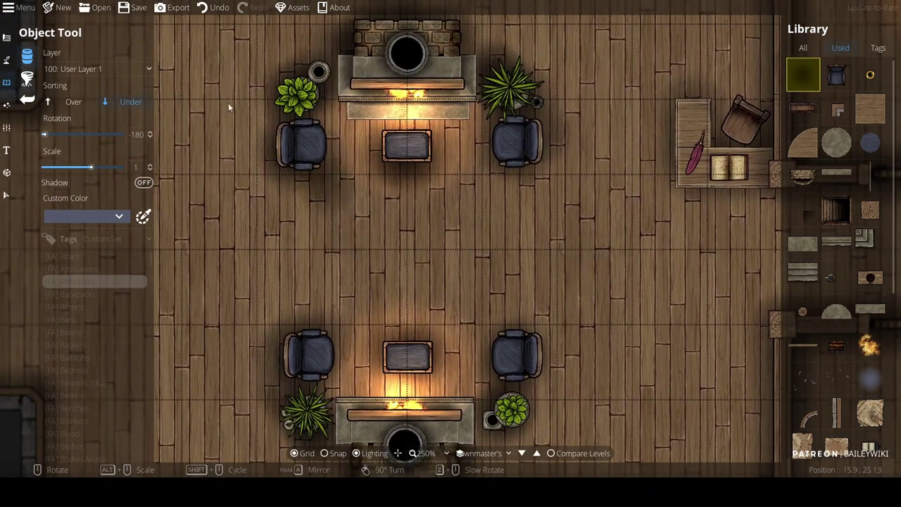
Search the full library for "rug" and try drawing a line across the hall between the seating groups with the Path Tool
left_click(804, 48)
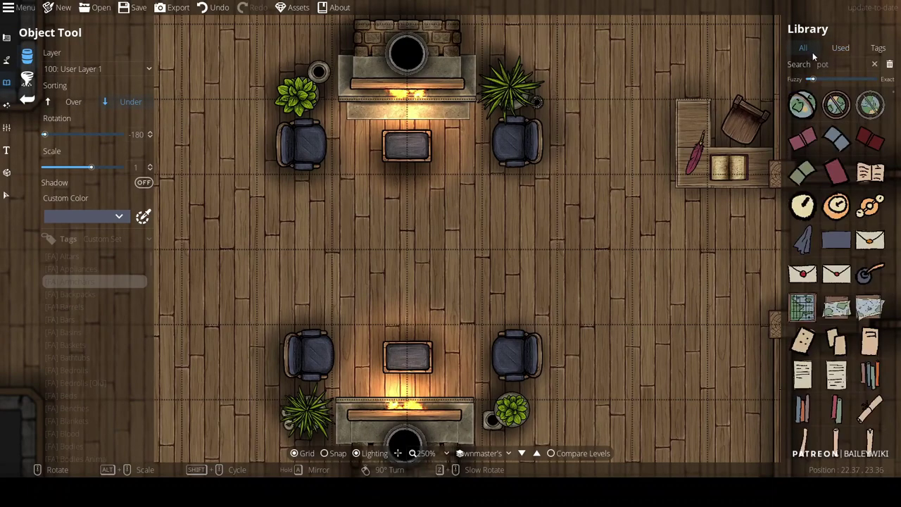
type("g")
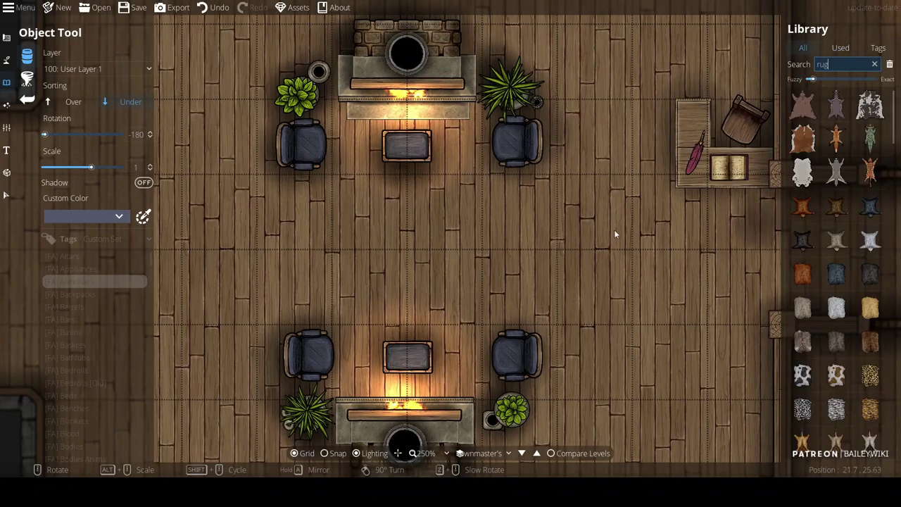
left_click(8, 62)
left_click(78, 108)
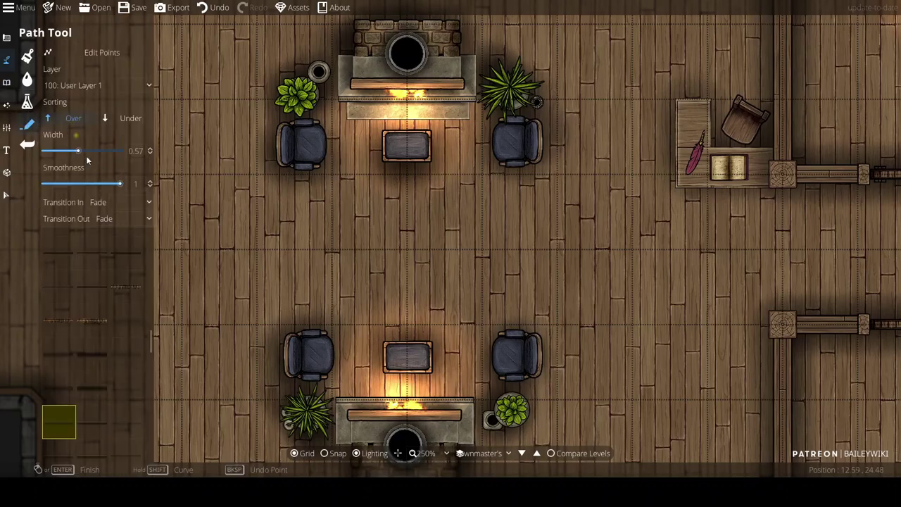
left_click(91, 316)
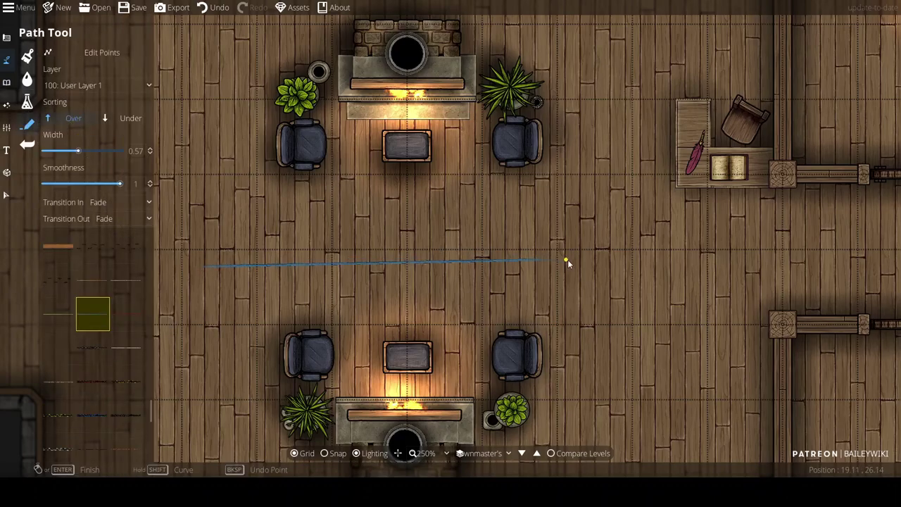
scroll(569, 261, "up", 6)
scroll(563, 266, "down", 5)
key("ctrl+z")
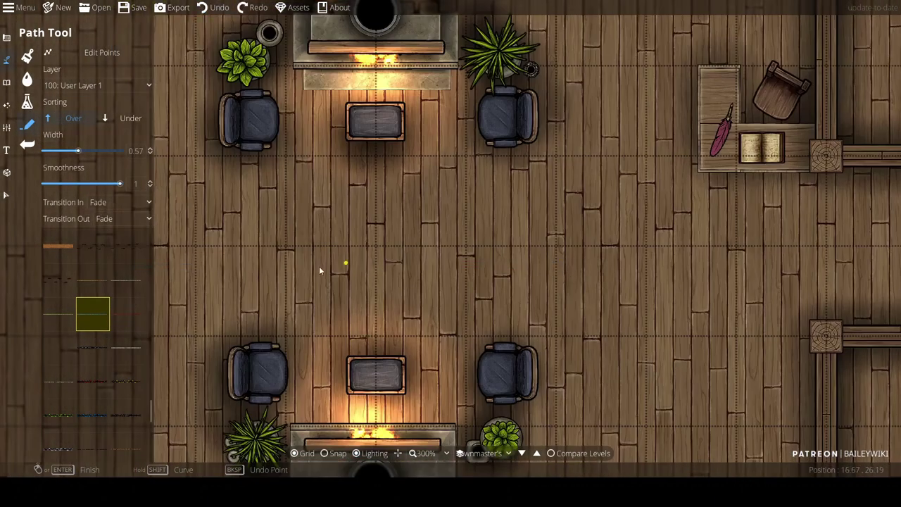
left_click(100, 202)
left_click(116, 218)
Return to the Object Tool and search the full library for "carpet"
left_click(8, 84)
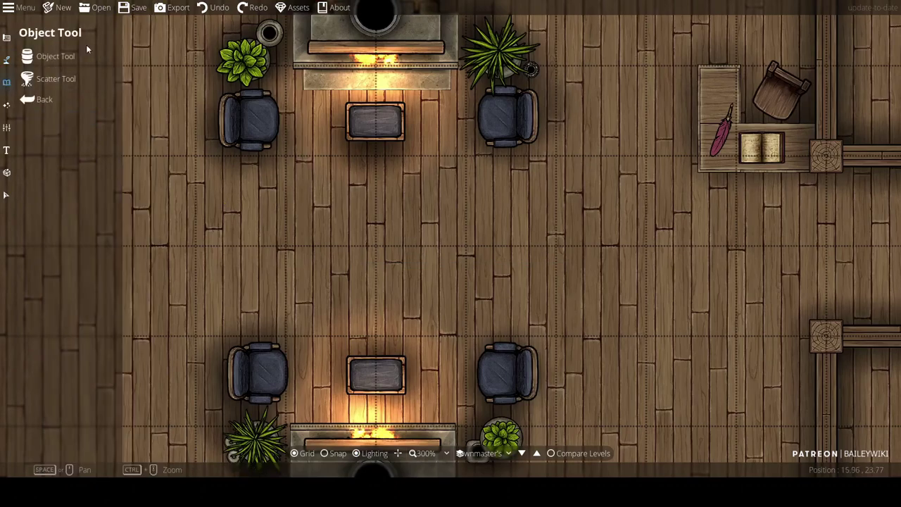
left_click(60, 56)
left_click_drag(837, 62, 773, 70)
type("carpet")
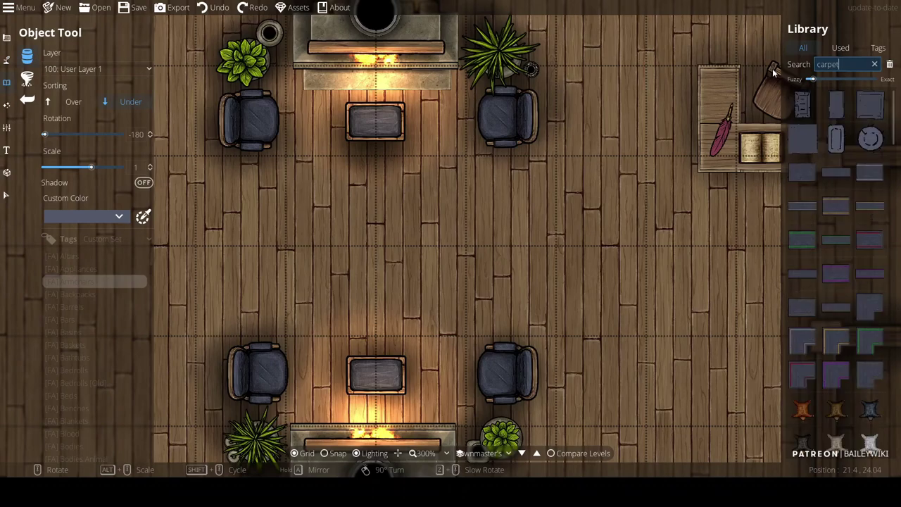
Try out Carpet Modular Straight B1 Colorable 3x2 between the two seating groups and inside the entrance
mouse_move(873, 179)
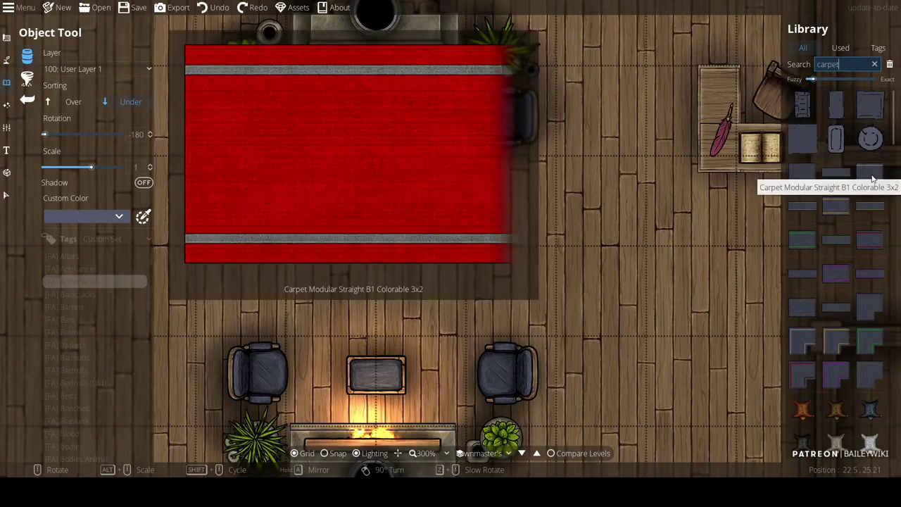
left_click(873, 180)
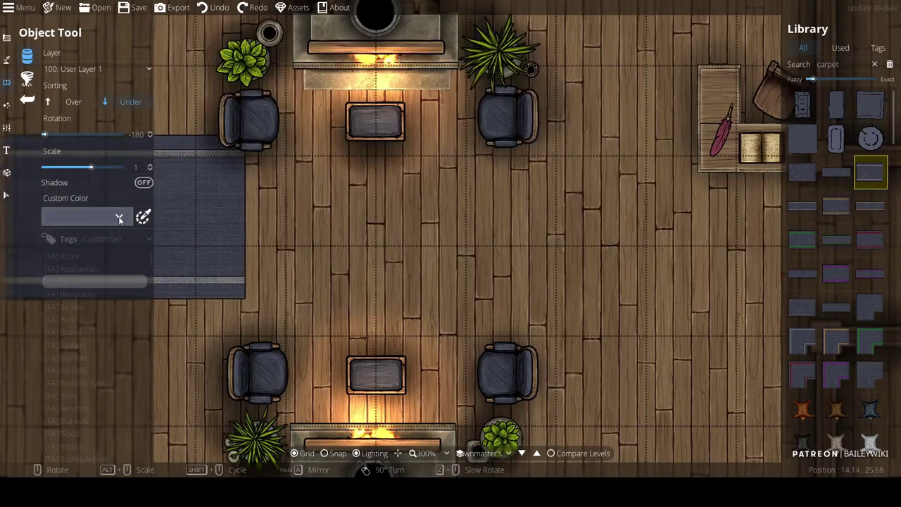
scroll(299, 225, "down", 2)
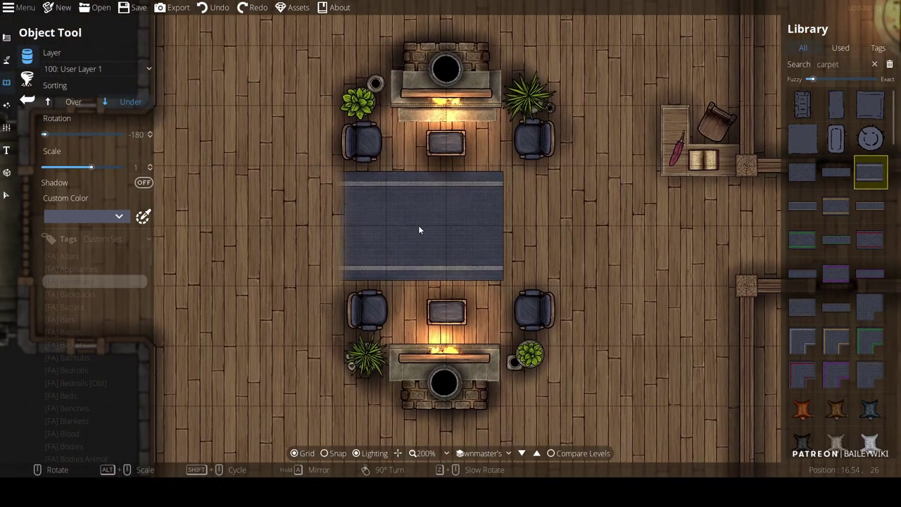
right_click(401, 223)
right_click(401, 223)
left_click_drag(363, 223, 548, 210)
scroll(450, 211, "down", 2)
scroll(394, 211, "up", 1)
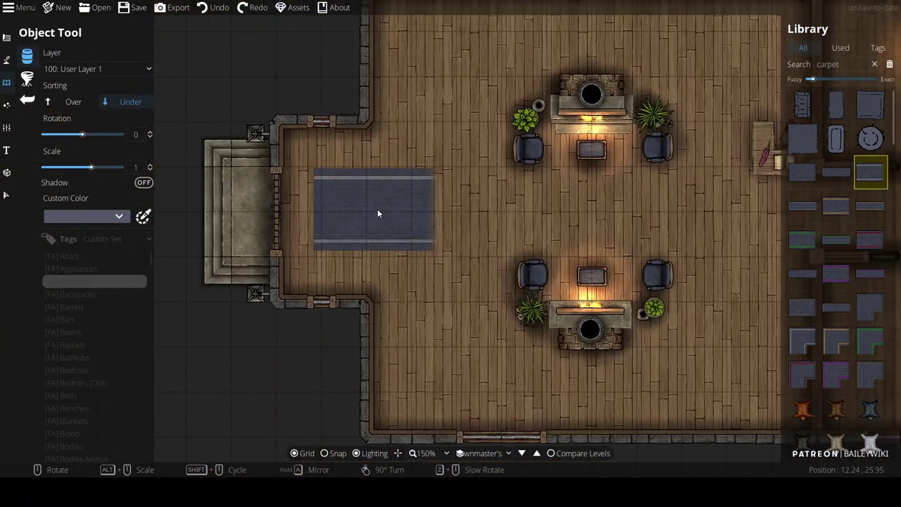
key("Right")
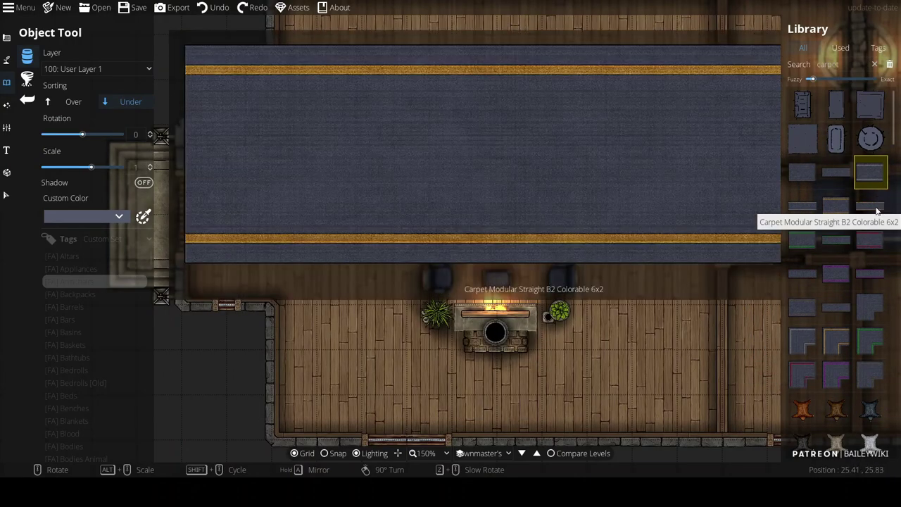
Select Carpet Modular Straight B2 Colorable 6x2 and reduce its scale to 0.9 to fit the corridor beside the reception desk
left_click(877, 209)
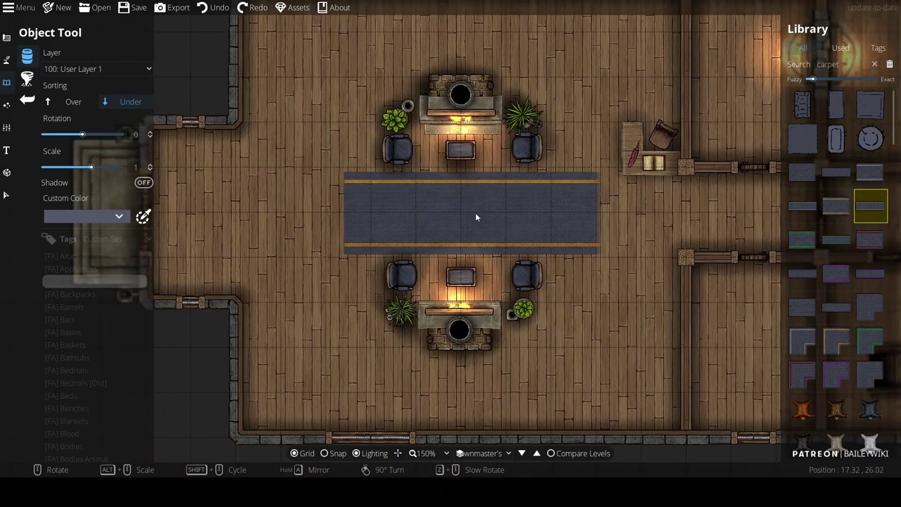
right_click(479, 214)
right_click(481, 214)
scroll(536, 219, "down", 1, "alt")
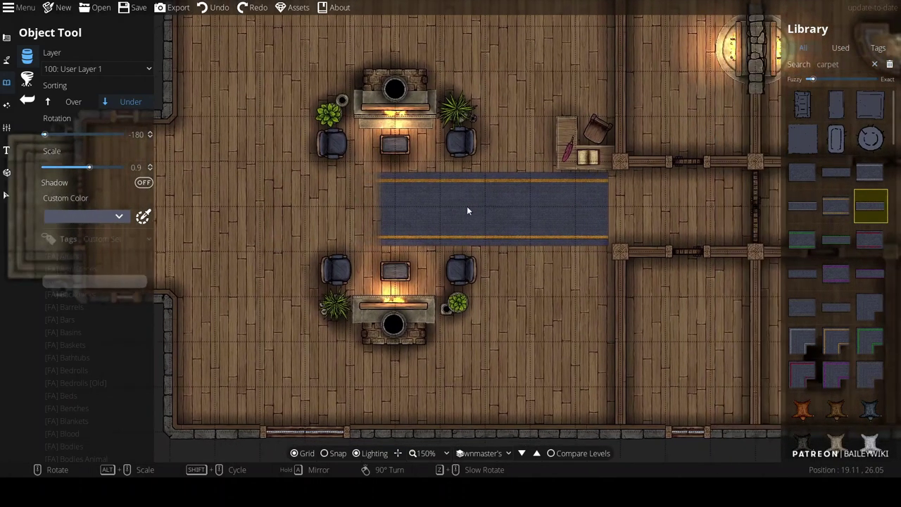
left_click_drag(467, 206, 362, 200)
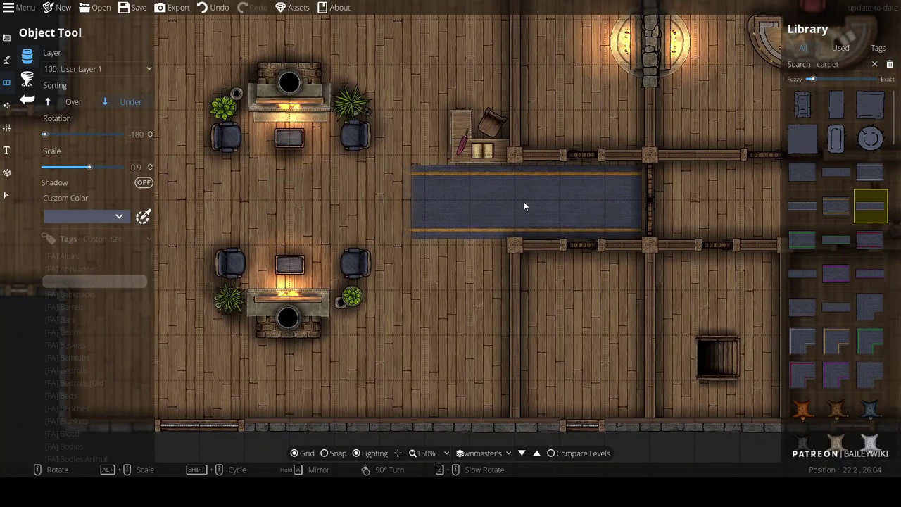
Try placing the carpet section without snapping in the corridor beside the reception desk, and undo the placement
left_click(524, 206)
key("Left")
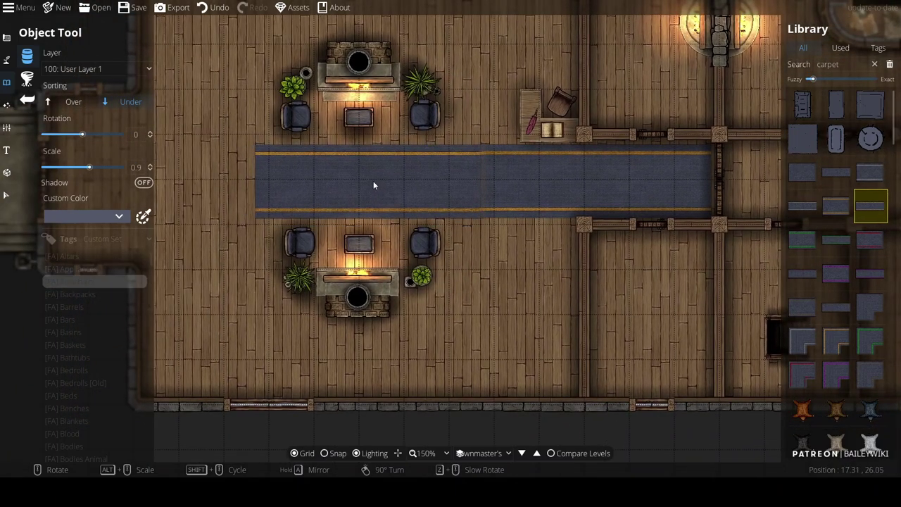
key("ctrl+z")
With snapping on, place 6x2 carpet sections end to end from the corridor beside the reception desk to the entrance door
scroll(464, 184, "down", 12)
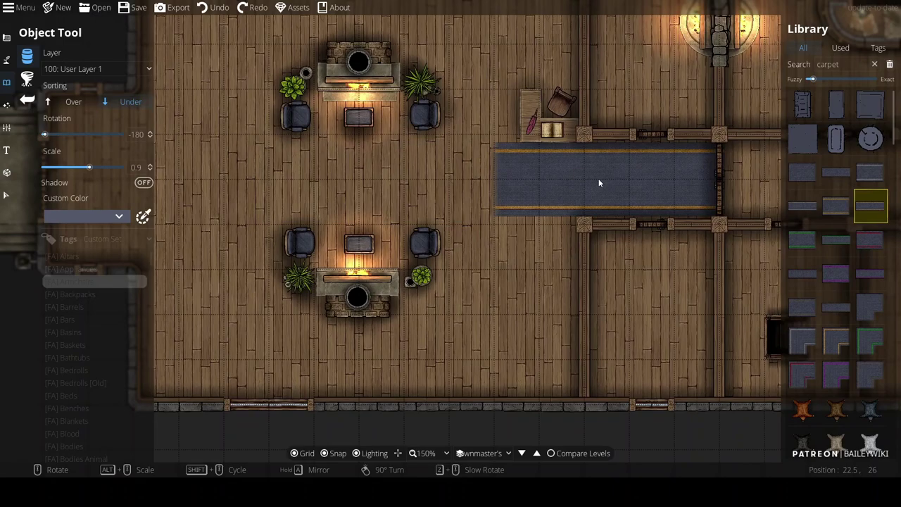
left_click(593, 183)
scroll(493, 183, "up", 12)
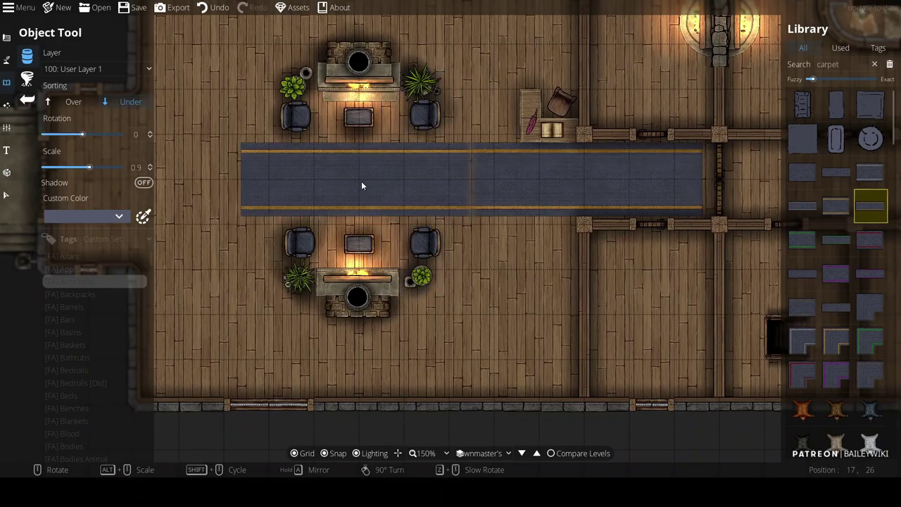
left_click(378, 185)
key("Left")
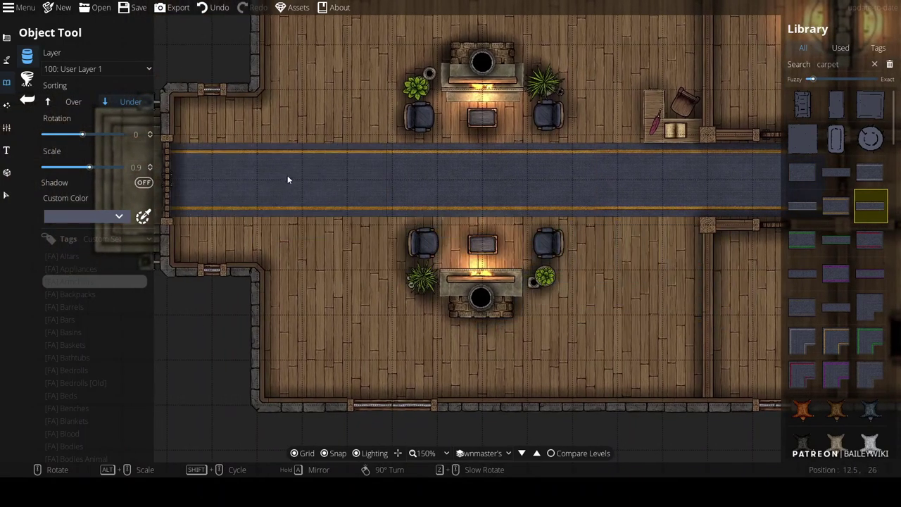
left_click(297, 177)
Try out Carpet Modular Turn B2 Colorable 3x3 with sorting set to Over and 90° rotation around the corridor doorway
left_click_drag(574, 305, 521, 308)
left_click(836, 341)
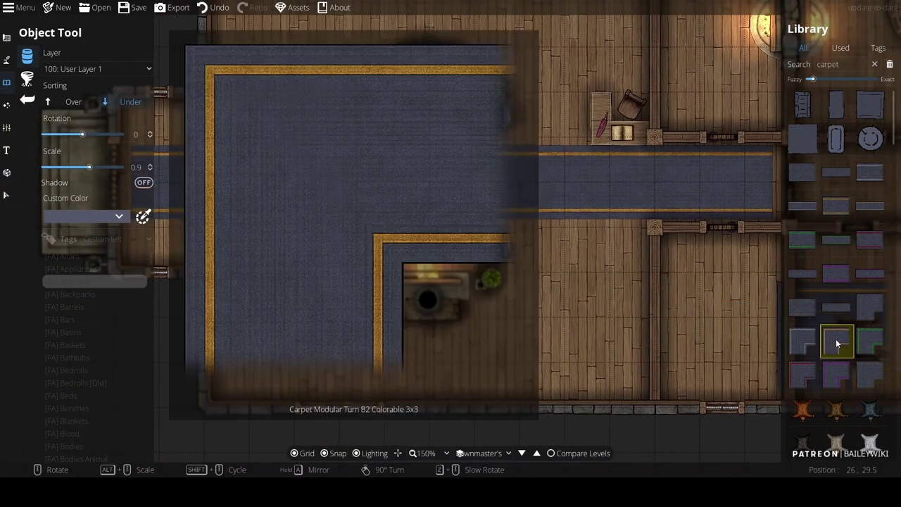
scroll(864, 309, "down", 3)
scroll(862, 333, "up", 3)
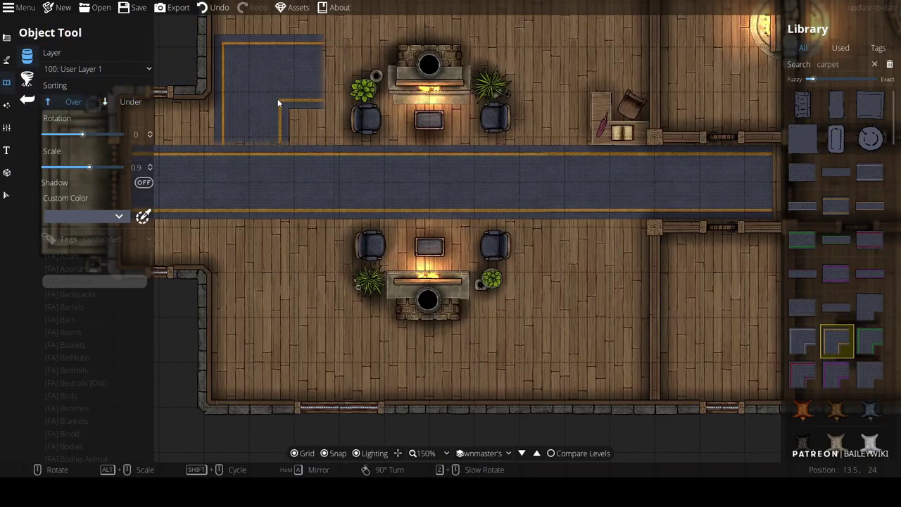
key("s")
scroll(278, 109, "up", 6)
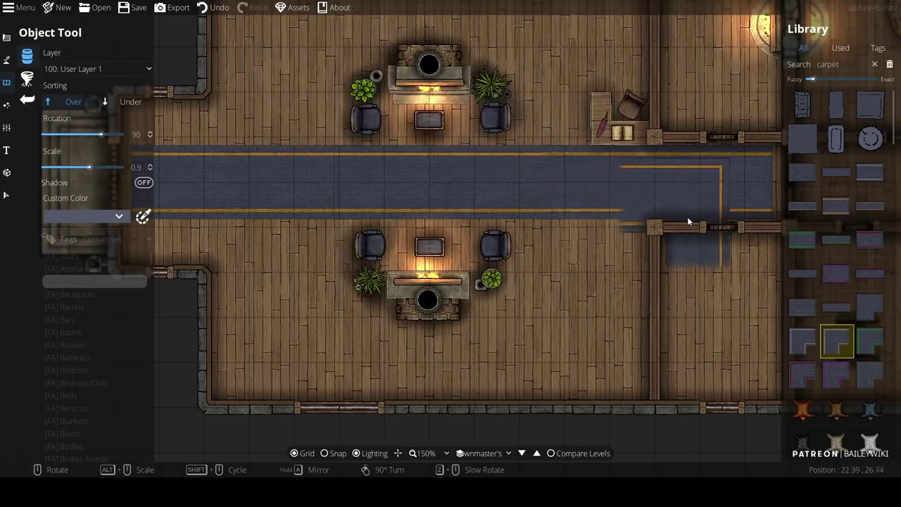
left_click_drag(558, 301, 569, 310)
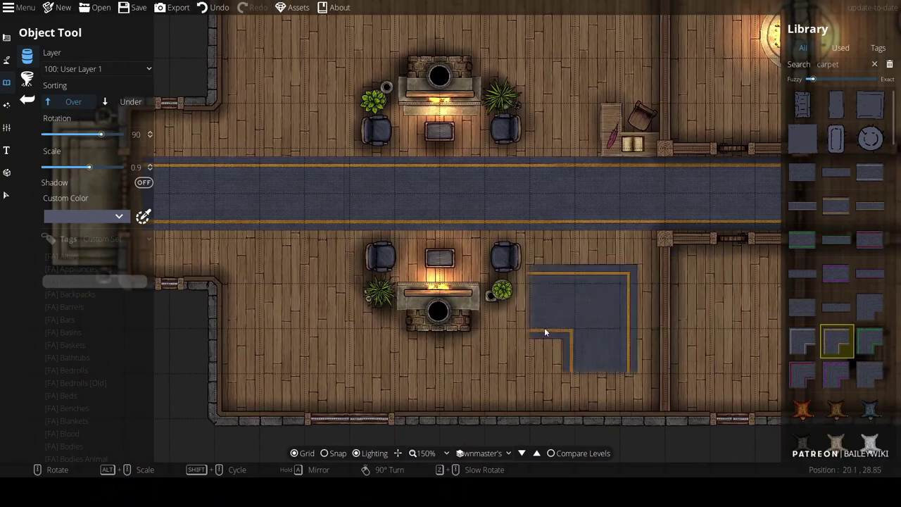
left_click(6, 38)
scroll(625, 176, "up", 3)
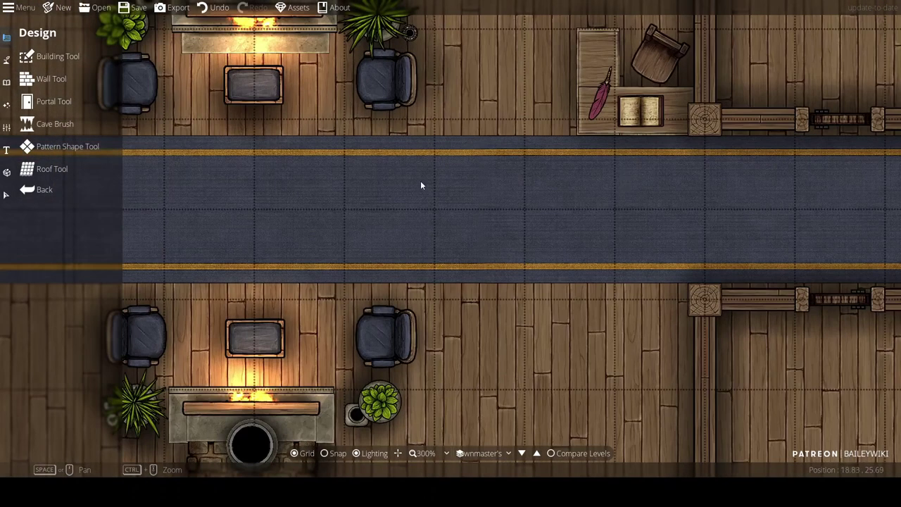
scroll(507, 183, "down", 1)
left_click_drag(508, 183, 898, 190)
scroll(712, 233, "down", 2)
left_click_drag(712, 233, 755, 224)
Search the object library for "armor" and look through the pieces for something to decorate the entrance
left_click(6, 82)
left_click(78, 58)
left_click(844, 64)
type("armor")
scroll(834, 264, "down", 5)
scroll(845, 211, "up", 5)
Search the object library for "statue" and choose a stone knight statue to decorate the entrance
left_click_drag(854, 63, 760, 78)
type("statue")
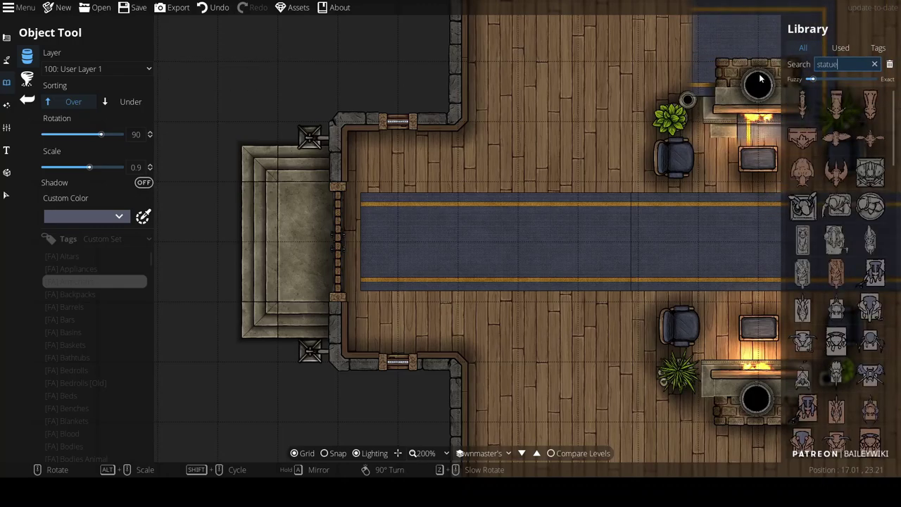
scroll(837, 268, "down", 5)
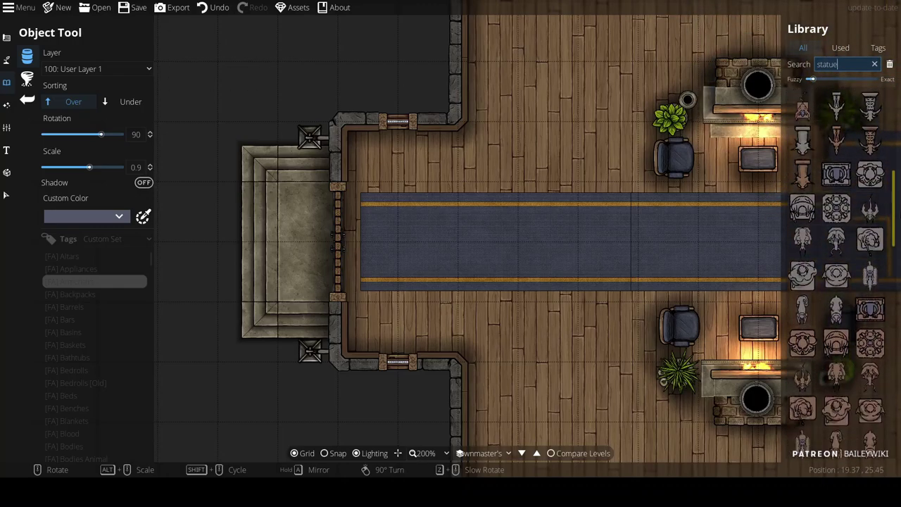
scroll(838, 267, "down", 5)
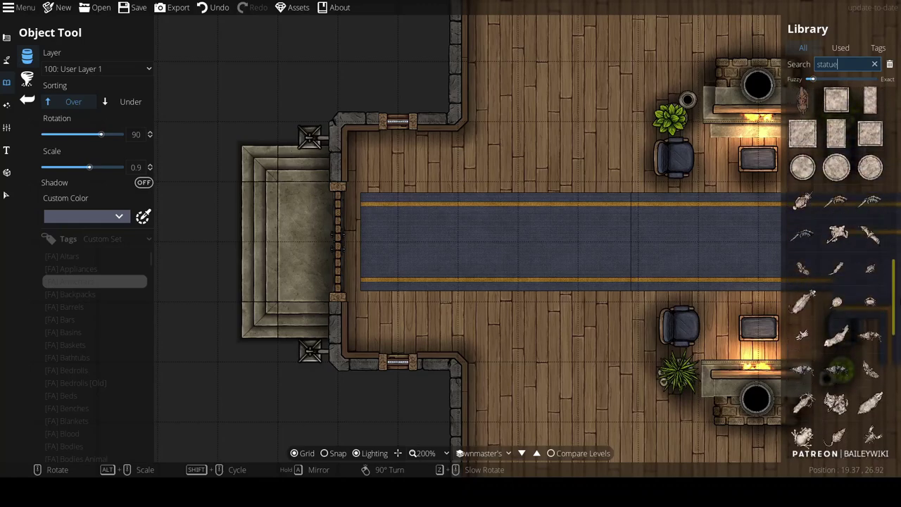
scroll(838, 267, "down", 5)
scroll(838, 267, "down", 2)
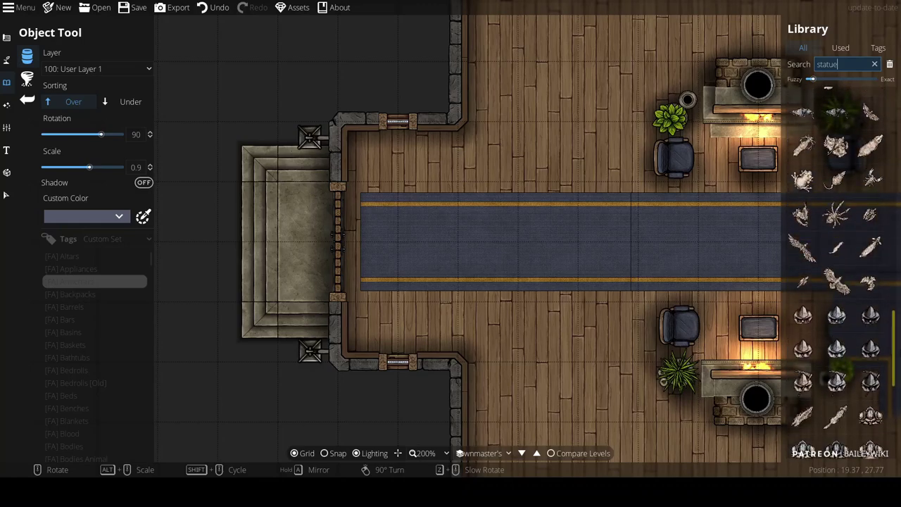
scroll(838, 268, "down", 5)
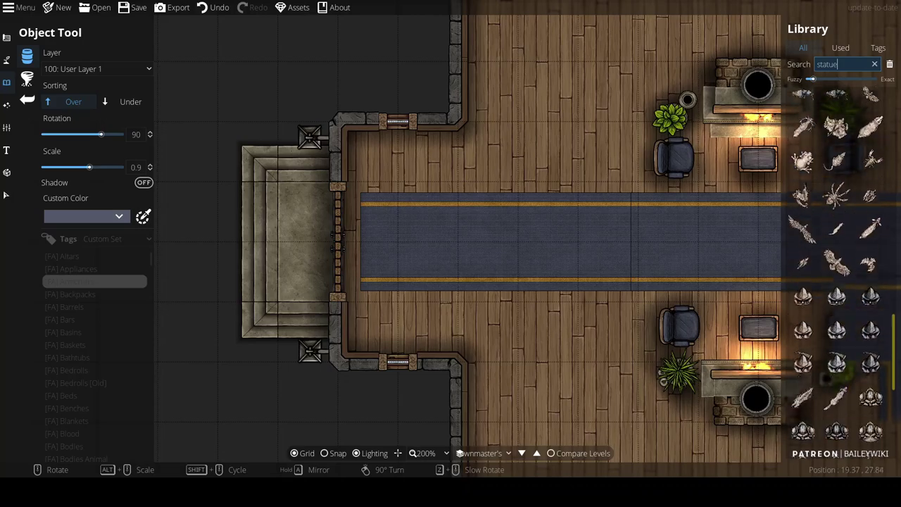
scroll(845, 268, "down", 3)
mouse_move(871, 251)
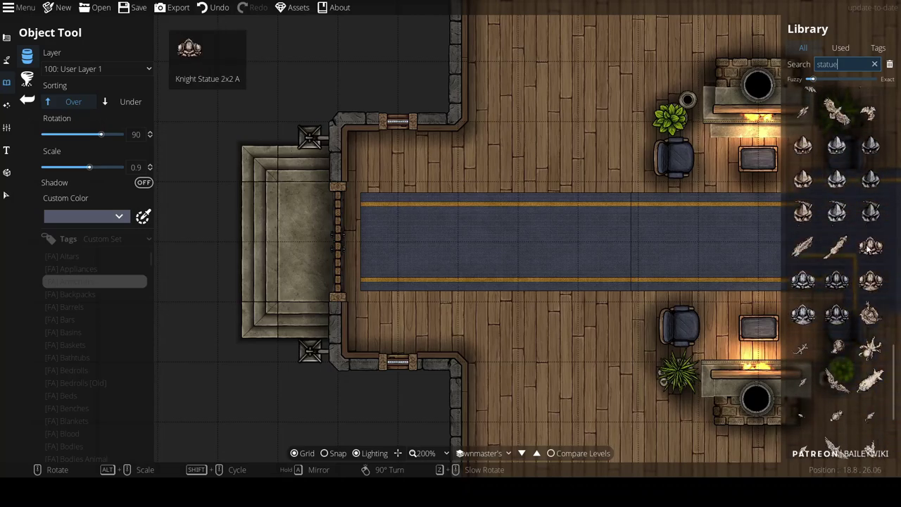
left_click(871, 279)
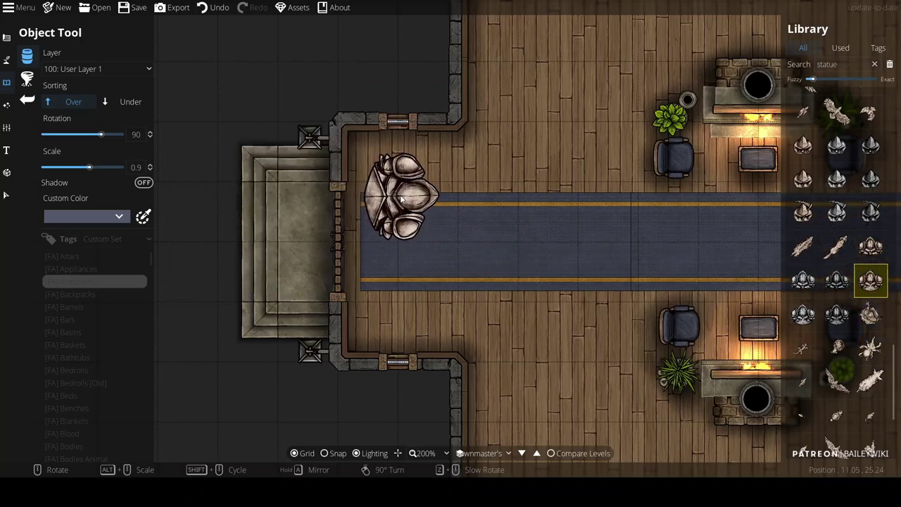
On User Layer 2, place knight statues at 0.6 scale in both corners inside the entrance, rotated -45° and -135°
scroll(403, 191, "down", 5)
scroll(412, 182, "down", 1, "alt")
scroll(406, 180, "down", 2, "alt")
scroll(388, 160, "down", 1)
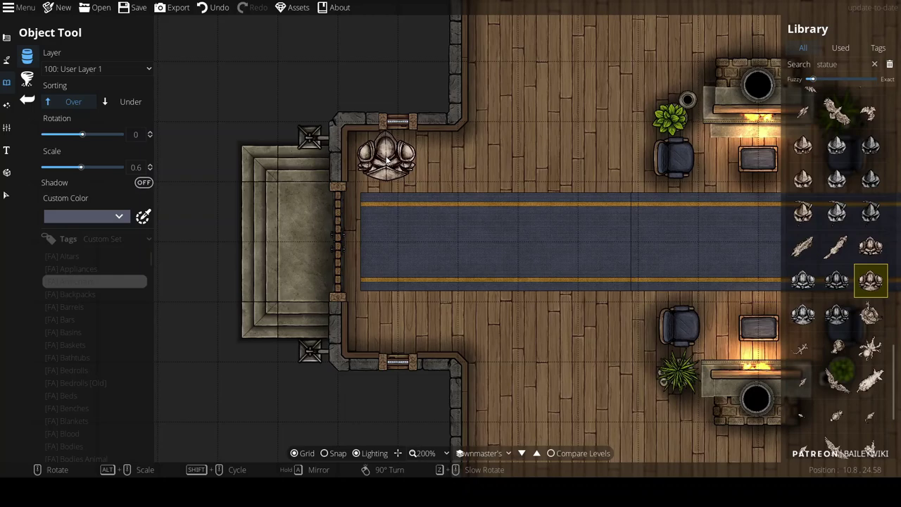
scroll(378, 161, "down", 3)
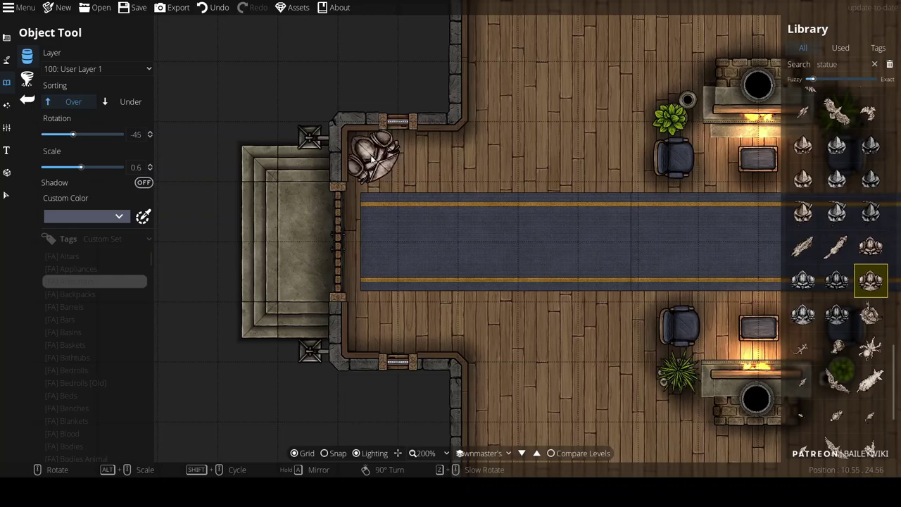
left_click(134, 69)
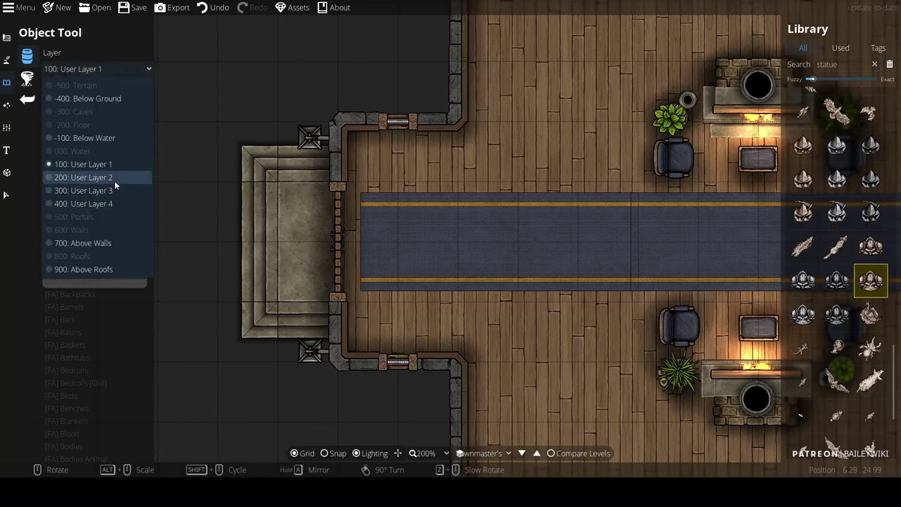
left_click(116, 180)
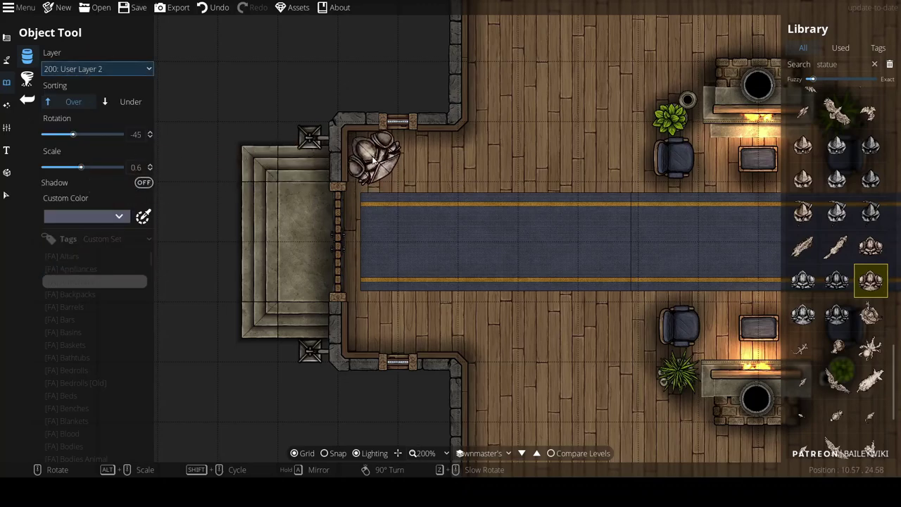
left_click(374, 161)
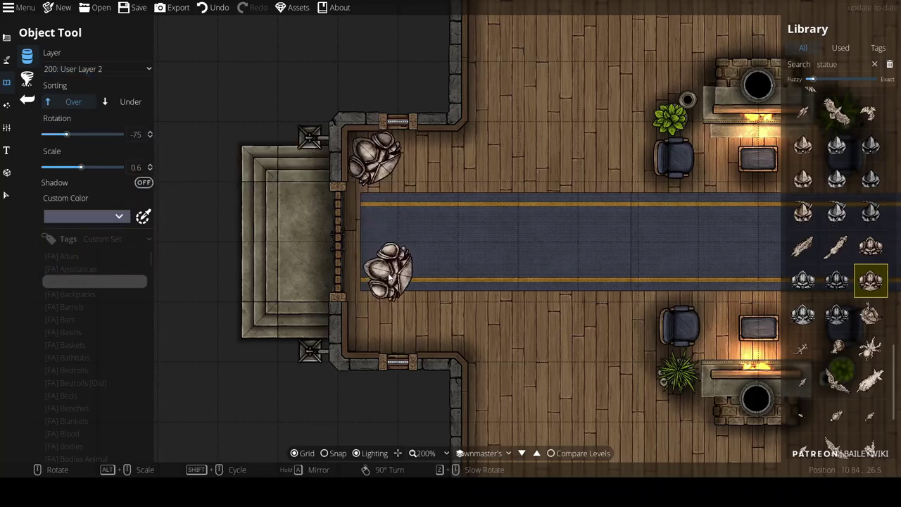
scroll(381, 318, "down", 6)
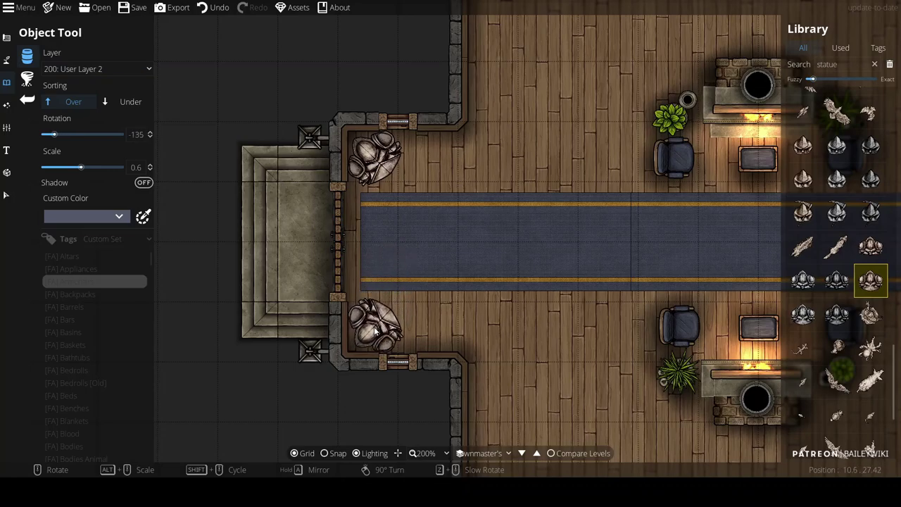
left_click(375, 331)
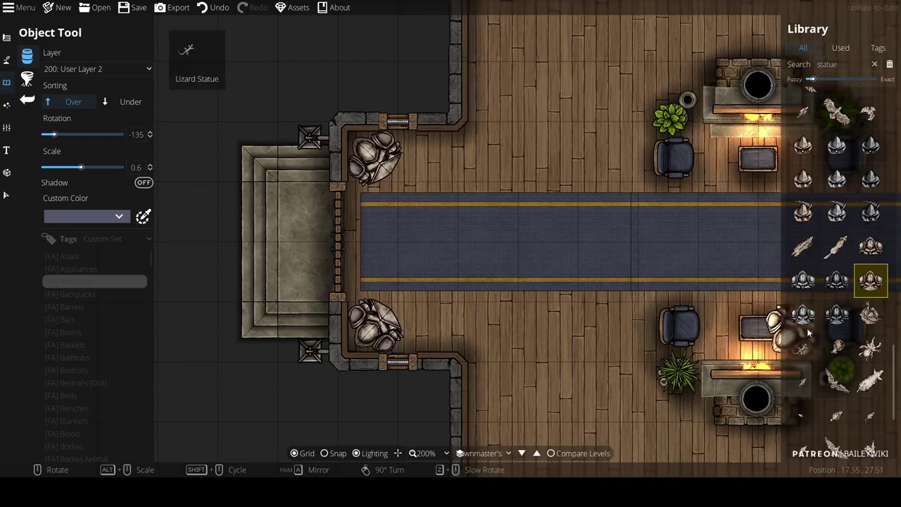
Place Statue Base Circle 2x2 beneath both knight statues on User Layer 1, with sorting Under and 0.6 scale
scroll(838, 331, "up", 2)
scroll(852, 330, "up", 6)
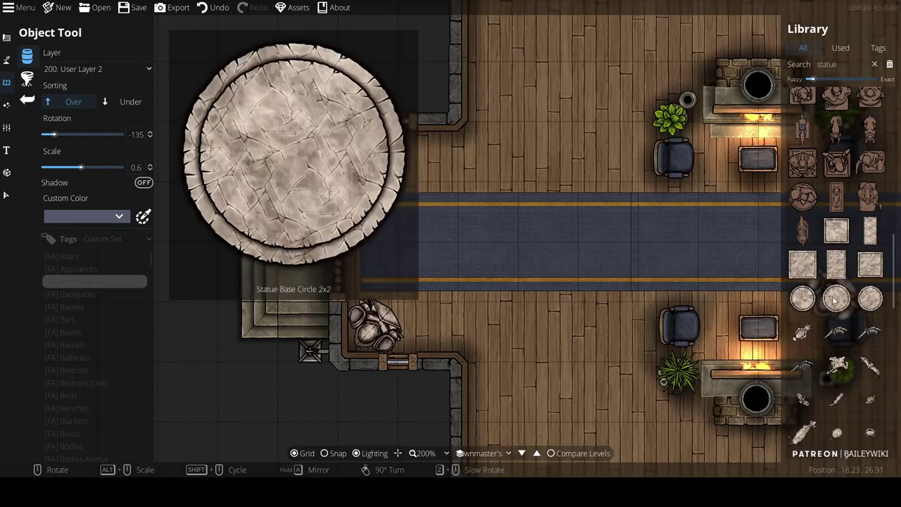
left_click(836, 299)
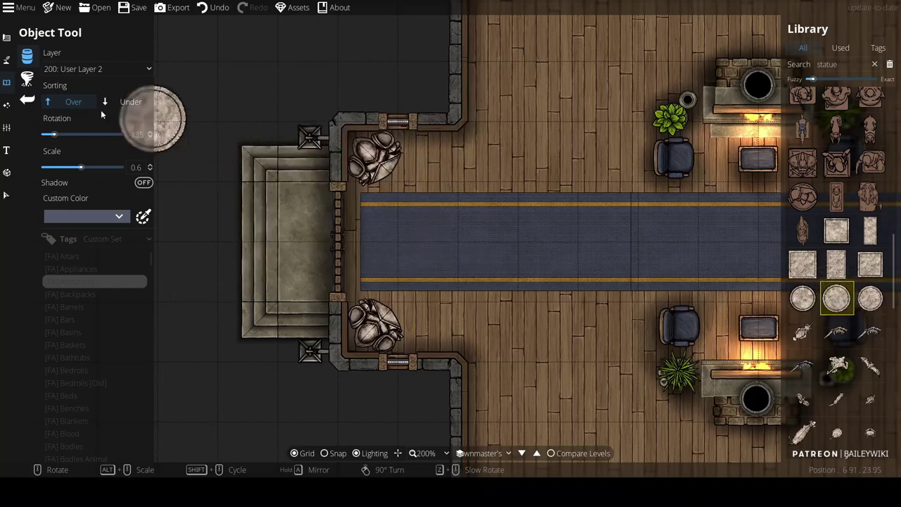
left_click(114, 69)
left_click(86, 137)
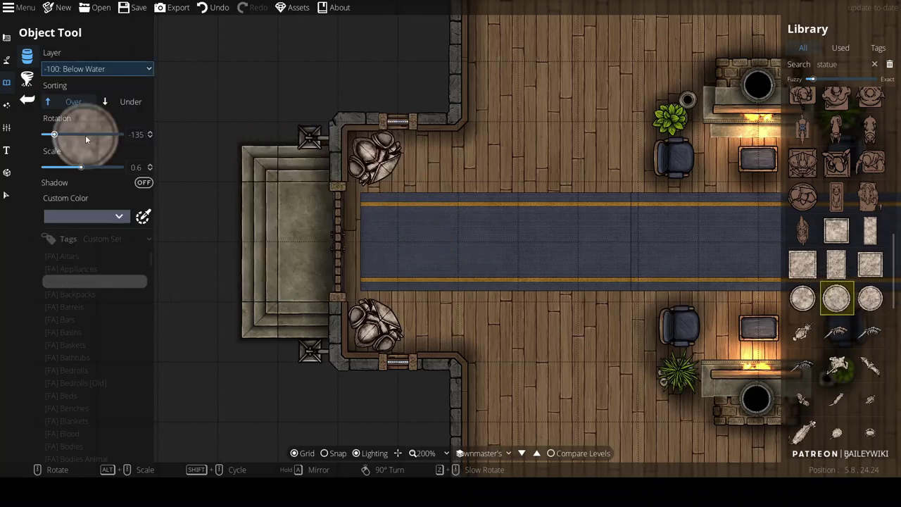
left_click(100, 70)
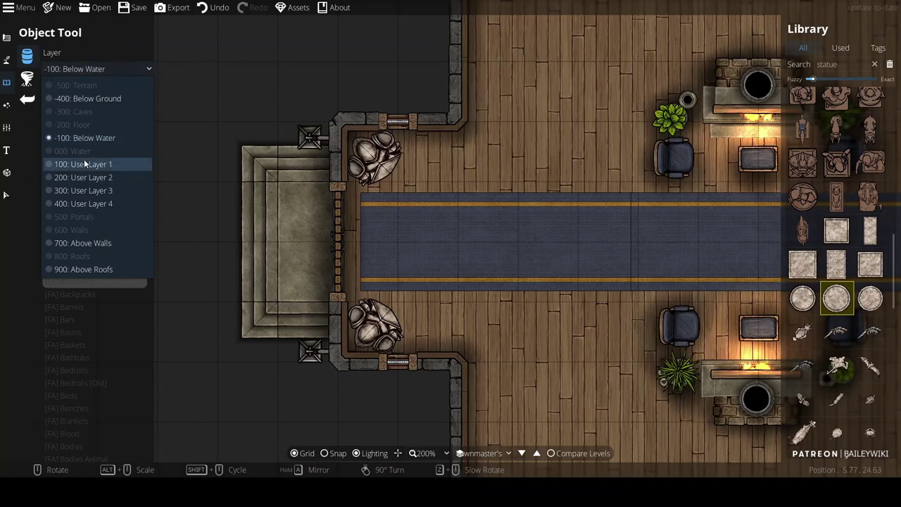
left_click(83, 164)
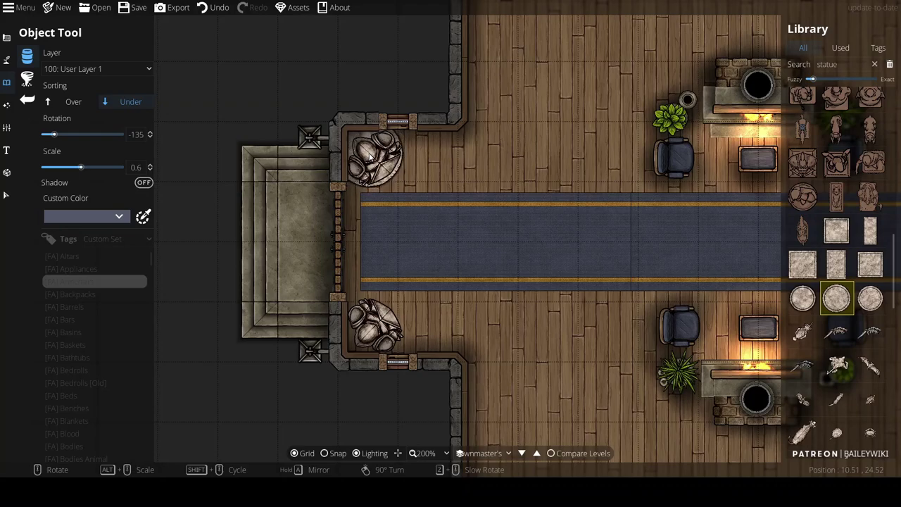
left_click(367, 157)
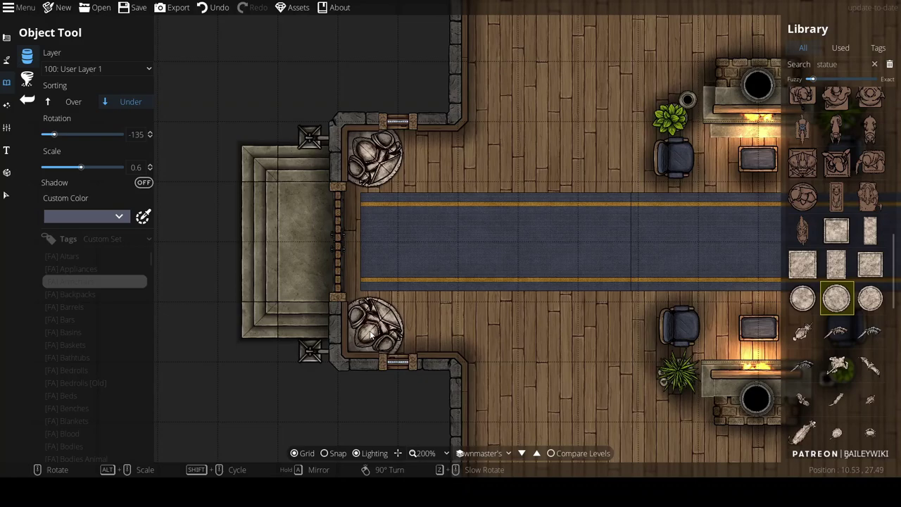
Shade around the entrance statues with the previously used dark shadow object, with sorting Over and 1.3 scale
left_click(835, 47)
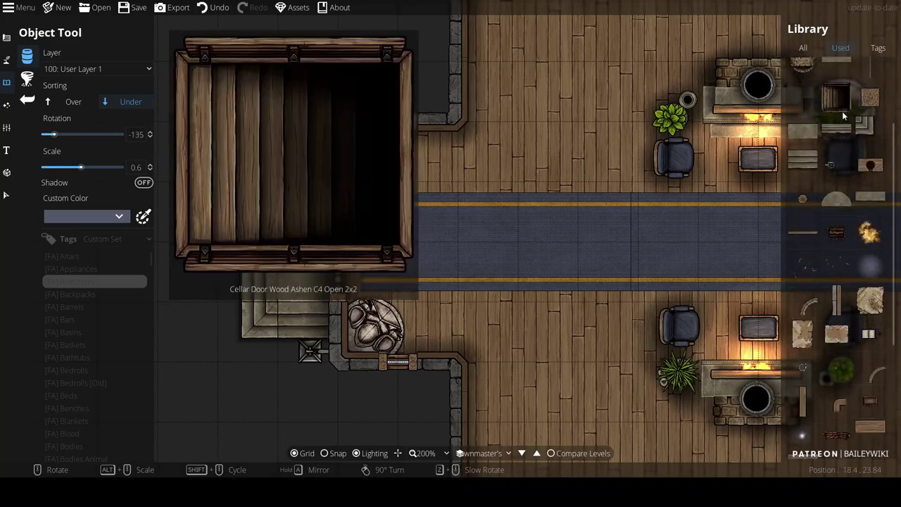
left_click(805, 75)
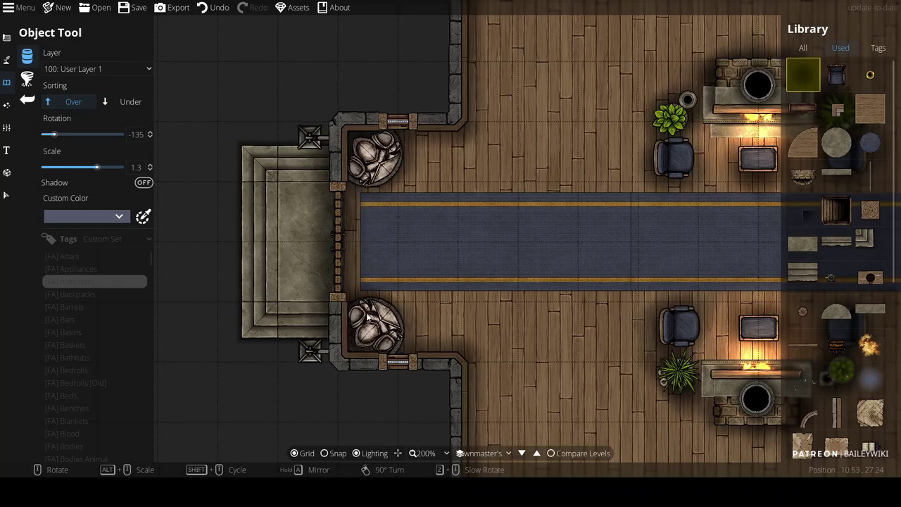
left_click_drag(586, 350, 433, 317)
scroll(459, 266, "down", 1)
left_click_drag(459, 266, 326, 281)
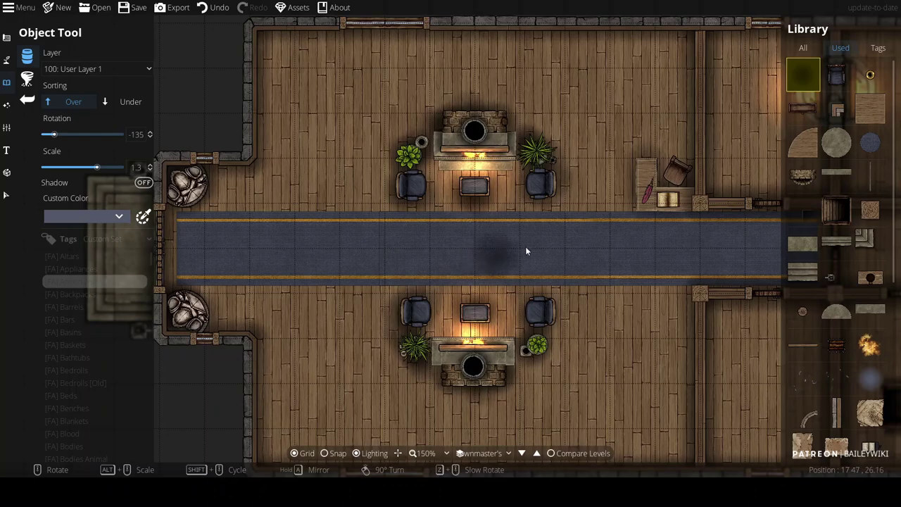
Search the full object library for "stair" and choose Stairs Metal Gray Railing Diag A 1x1
left_click(802, 49)
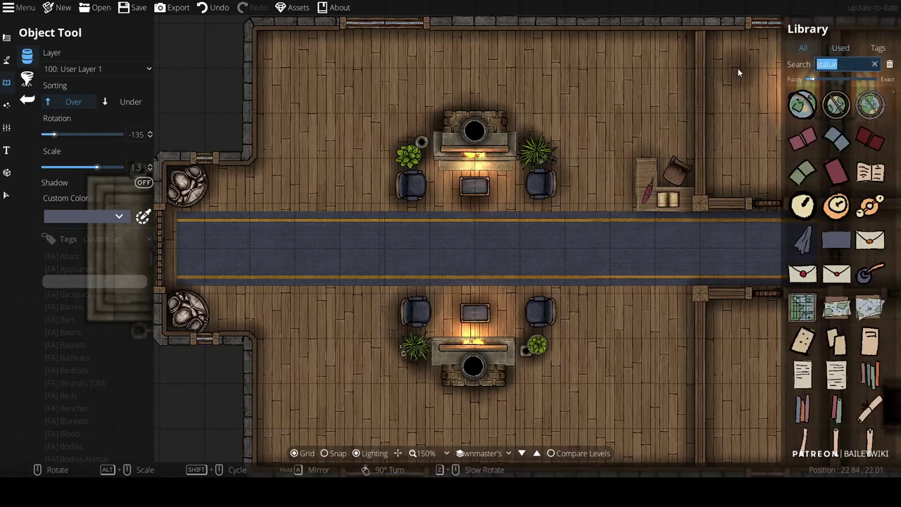
type("stair")
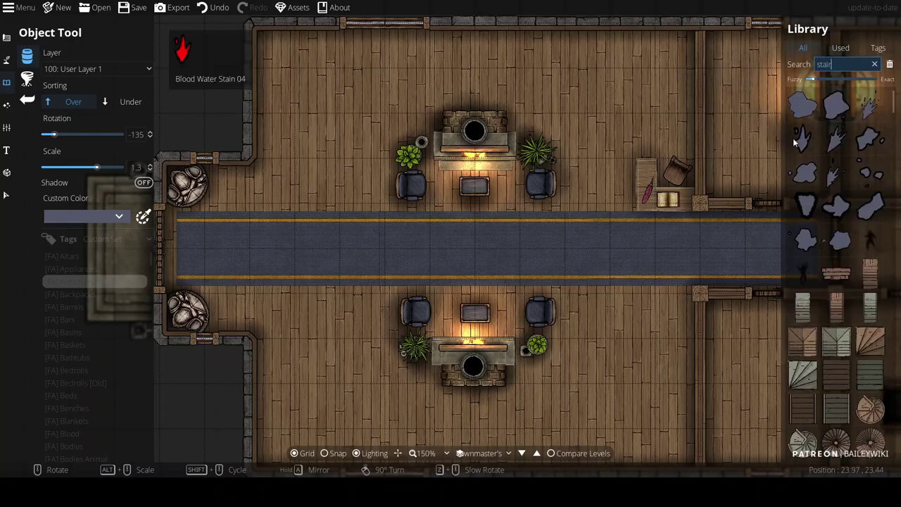
scroll(893, 145, "down", 3)
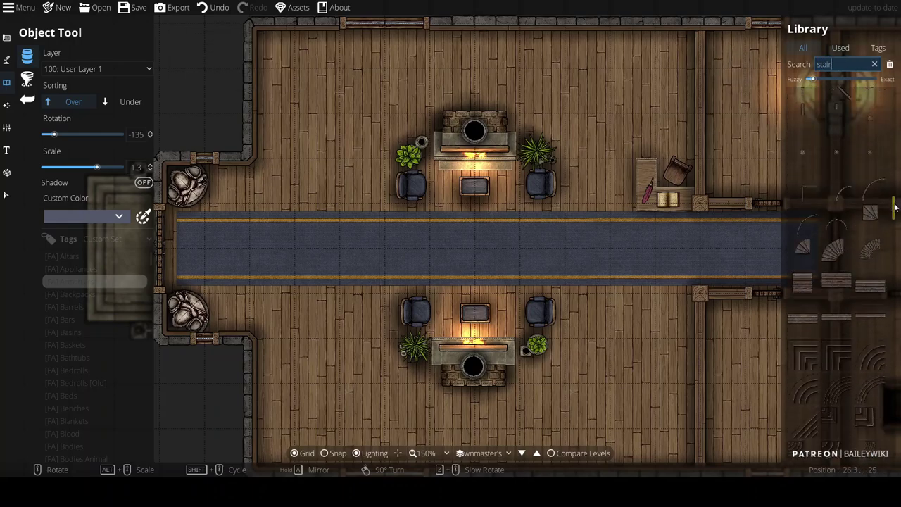
scroll(862, 287, "down", 5)
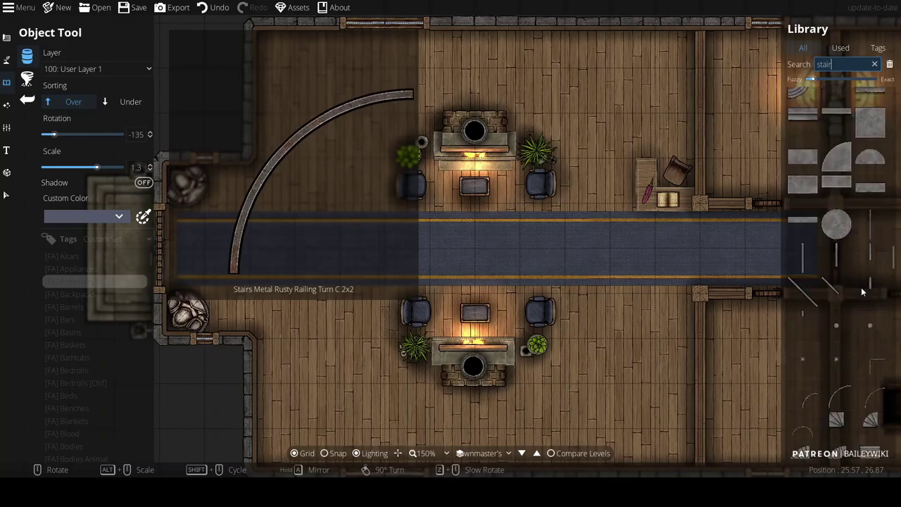
scroll(897, 281, "down", 3)
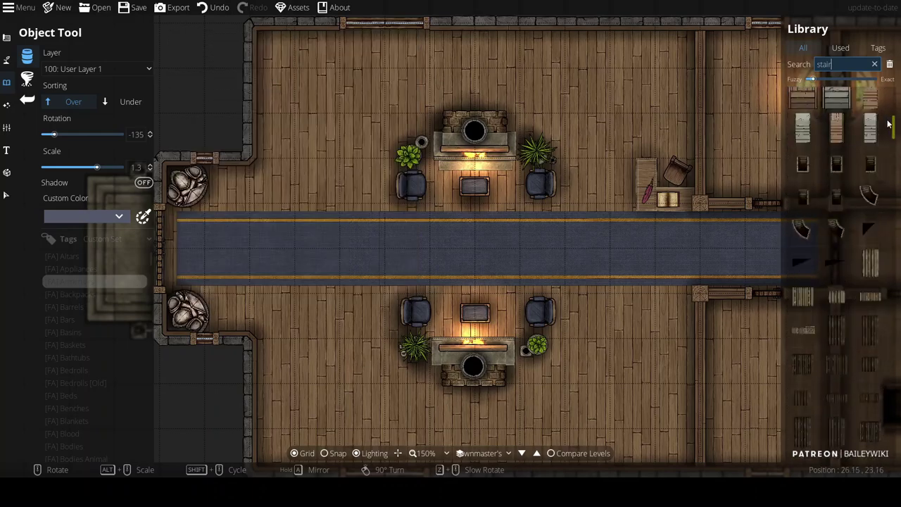
left_click_drag(888, 123, 889, 158)
left_click(871, 270)
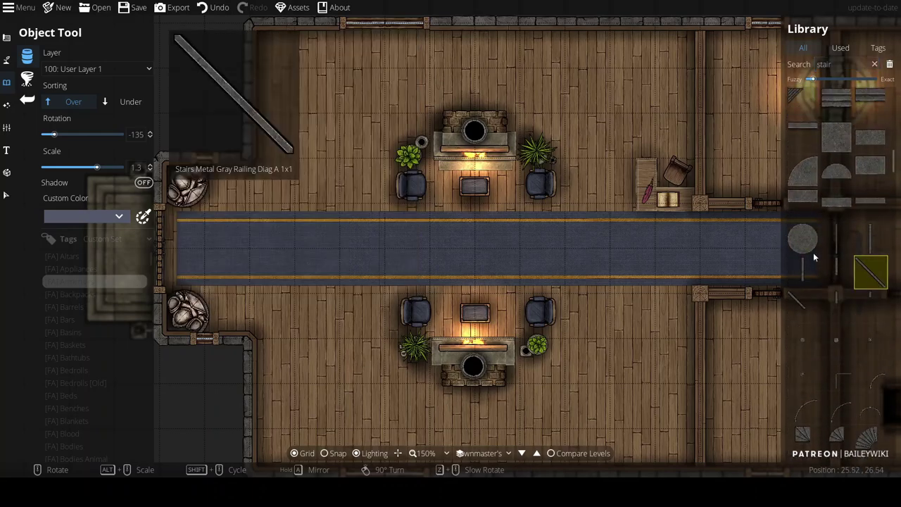
Place two overlapping railings at -45° and scales 1.3 and 1.6 on User Layer 3, along the wall behind the upper fireplace
scroll(439, 79, "up", 6)
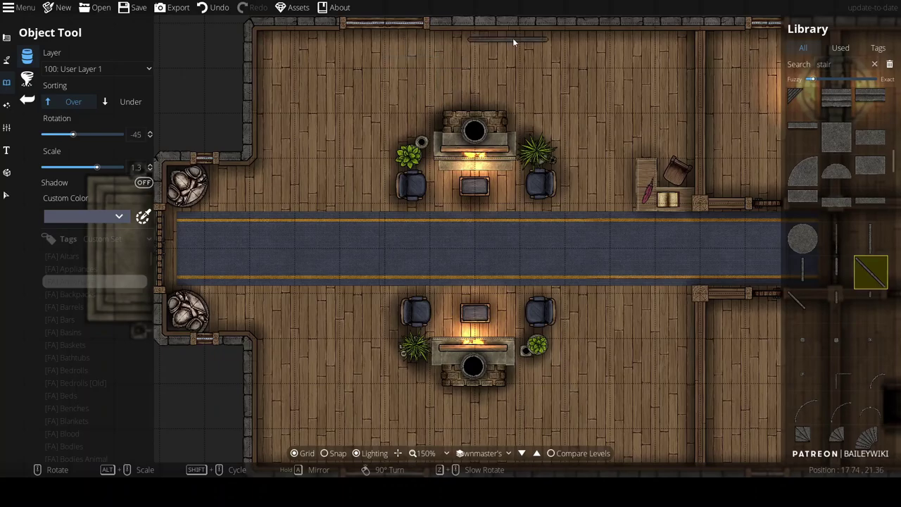
left_click_drag(514, 43, 433, 197)
scroll(432, 200, "up", 2)
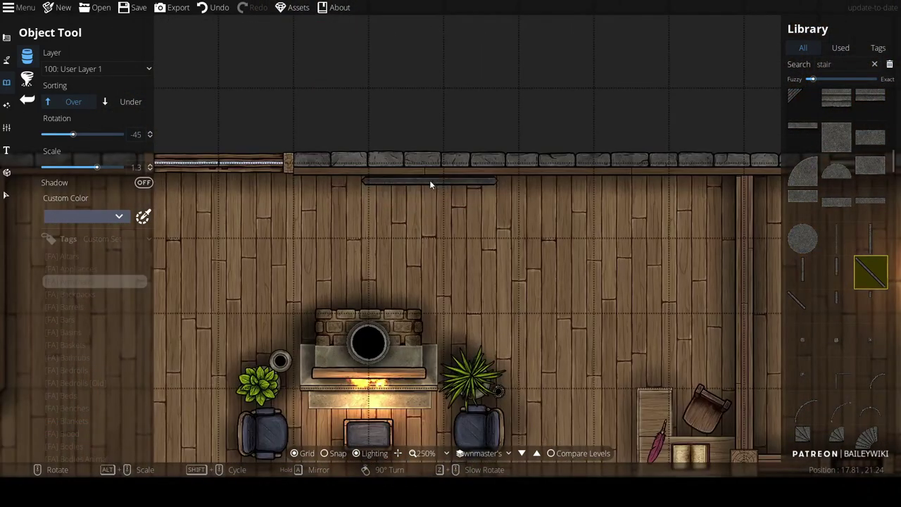
left_click(112, 70)
left_click(115, 190)
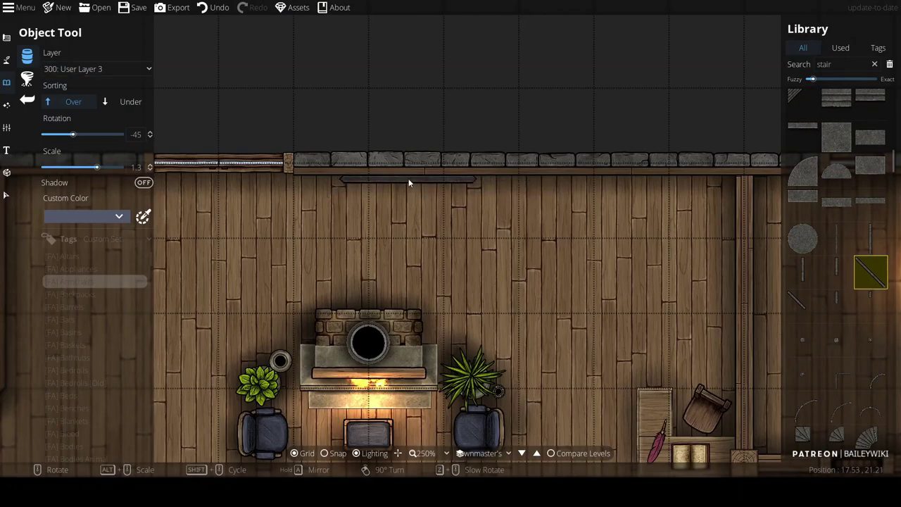
scroll(408, 182, "up", 2)
scroll(405, 185, "up", 1)
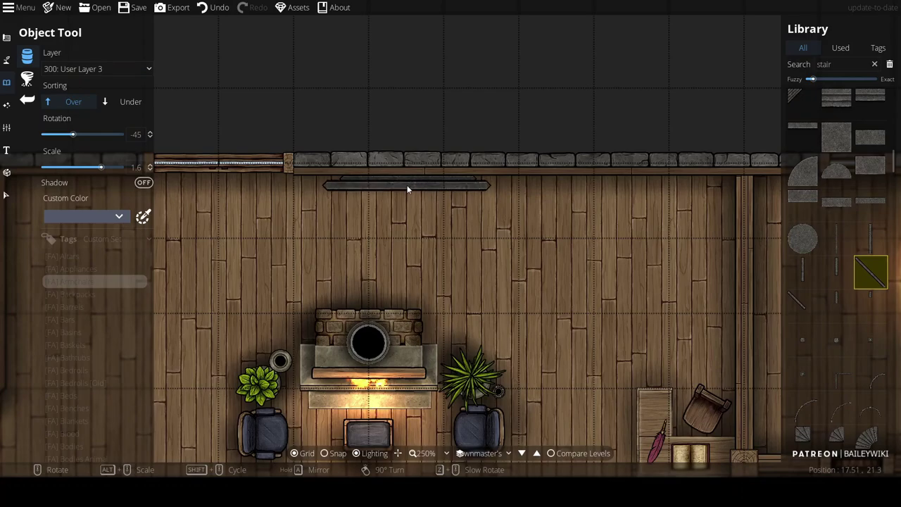
left_click(406, 184)
Place Stairs Metal Gray Railing Diag A at -45° and scale 1.4 along the lower wall right of the lower fireplace, layering a 1.3-scale copy with sorting Under
left_click(868, 239)
scroll(620, 232, "down", 3)
scroll(838, 299, "down", 3)
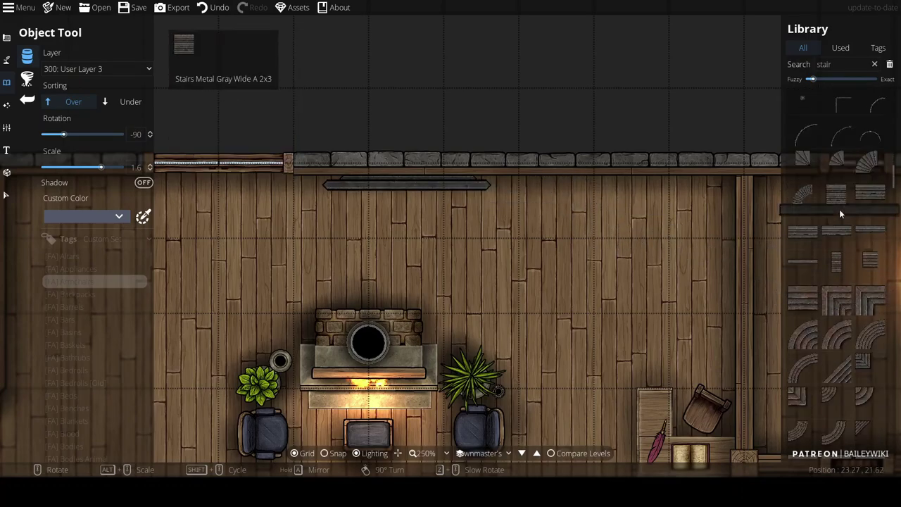
left_click(864, 182)
scroll(534, 344, "down", 3)
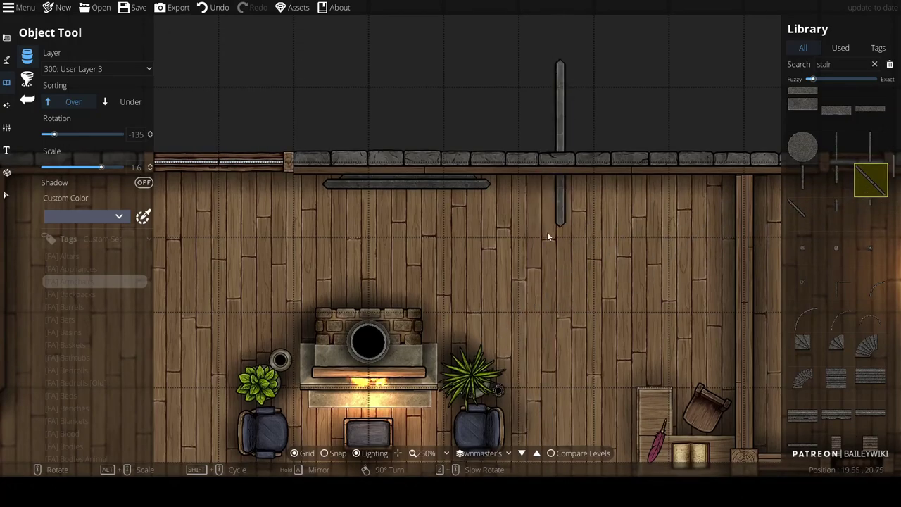
scroll(420, 231, "up", 7)
scroll(419, 230, "up", 3)
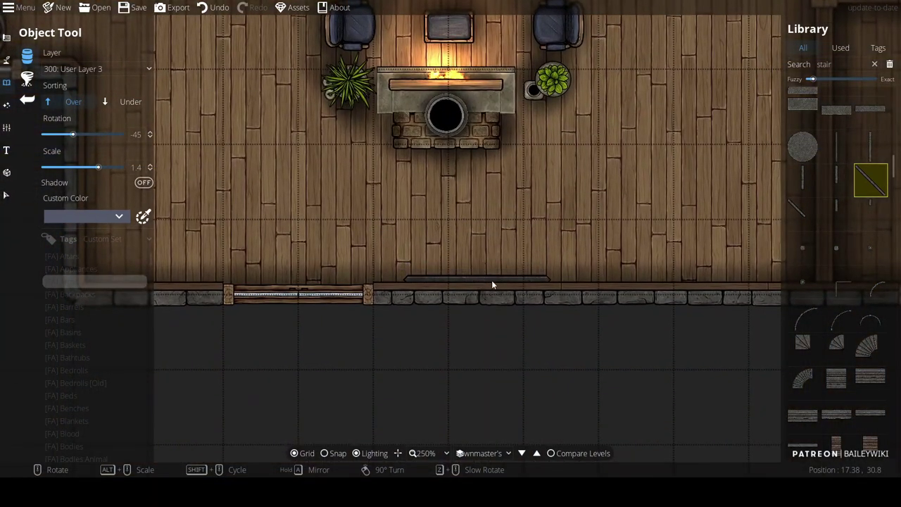
left_click_drag(660, 279, 414, 281)
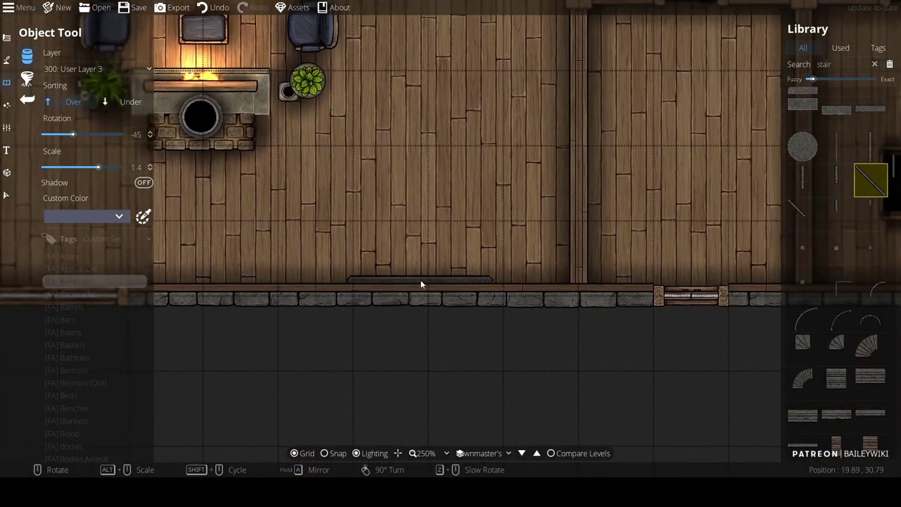
left_click(422, 280)
scroll(422, 276, "down", 1)
left_click(107, 102)
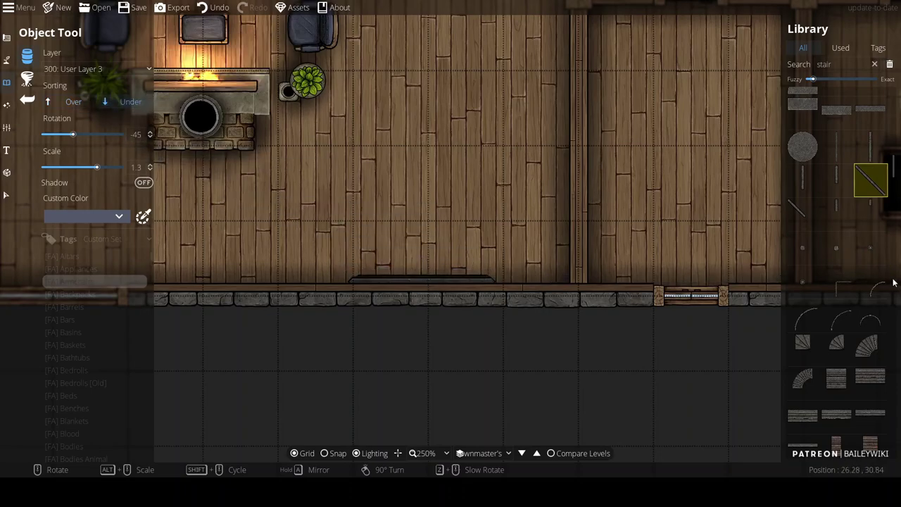
Place Stairs Wood Ashen Railing A 1x2 at -90° and scale 1.3 along the wall behind the lower fireplace, undoing an extra 1.2-scale copy
scroll(844, 290, "down", 5)
scroll(842, 286, "down", 8)
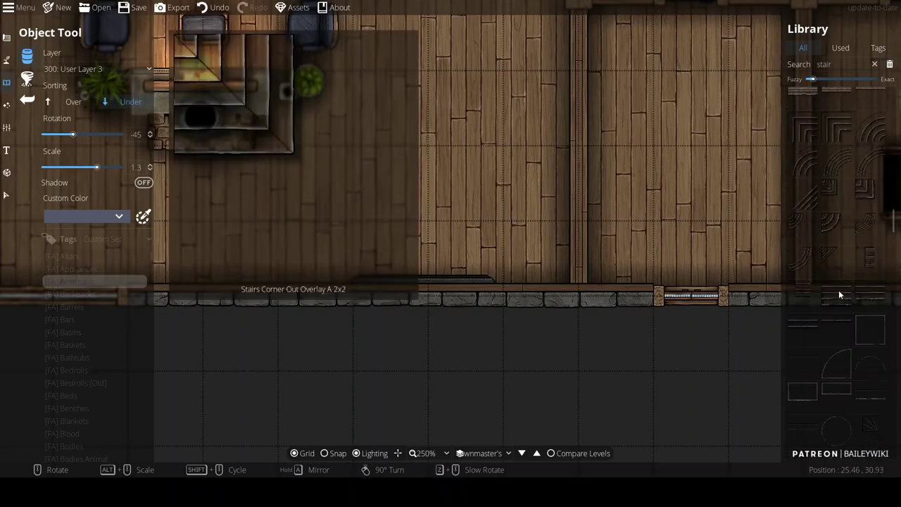
scroll(838, 317, "down", 6)
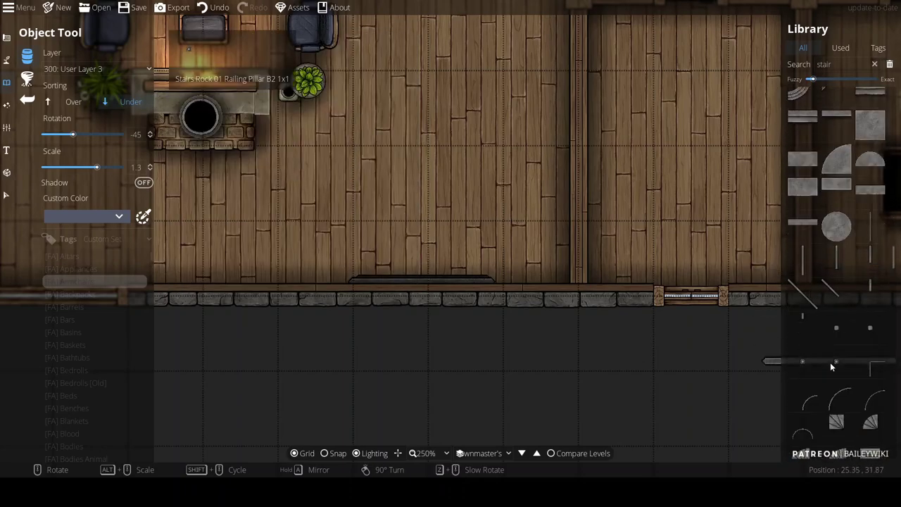
scroll(834, 362, "down", 5)
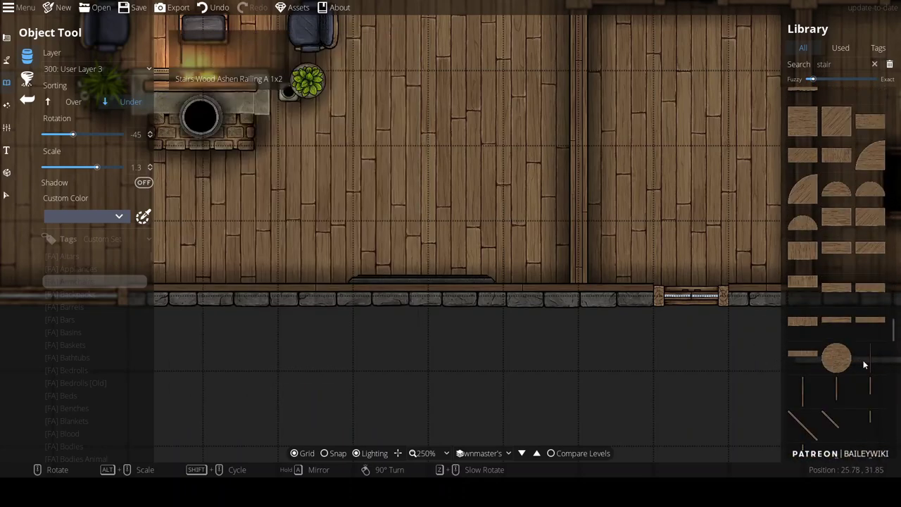
left_click(867, 363)
scroll(363, 244, "down", 1)
scroll(356, 243, "down", 2)
left_click_drag(310, 240, 511, 223)
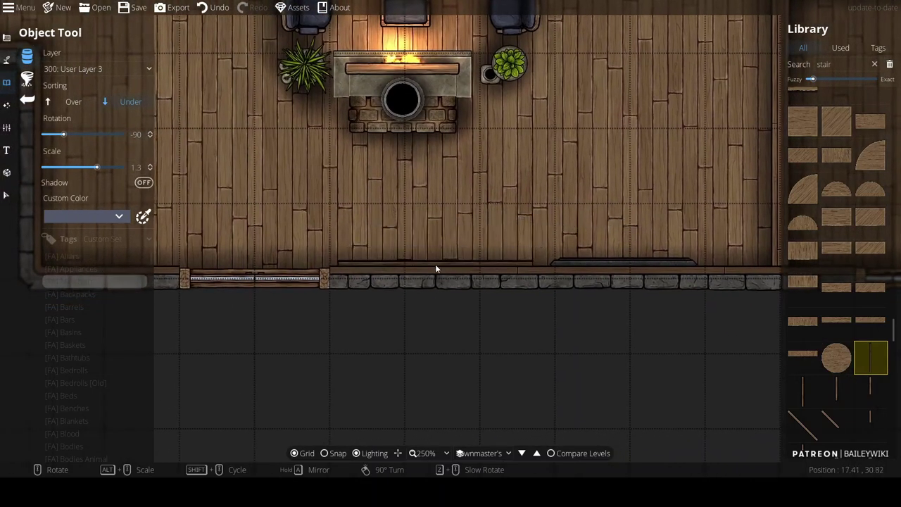
left_click(436, 265)
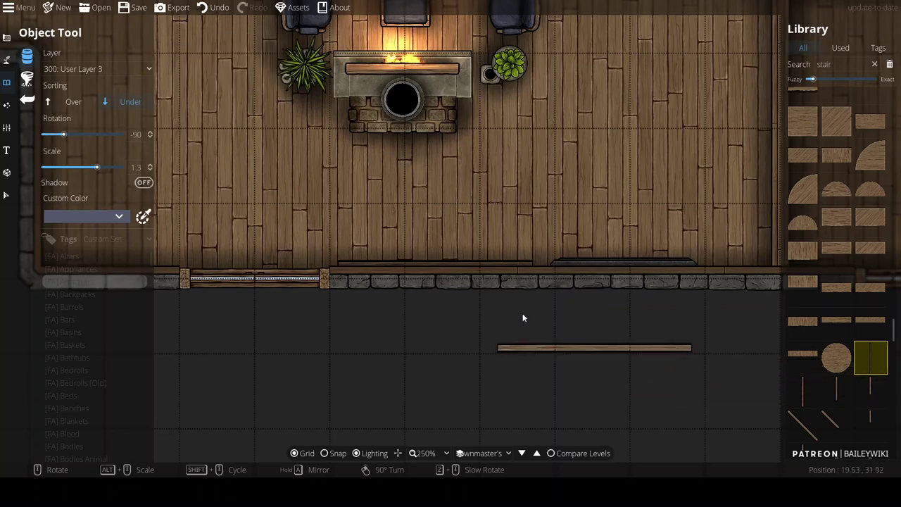
scroll(438, 260, "down", 1)
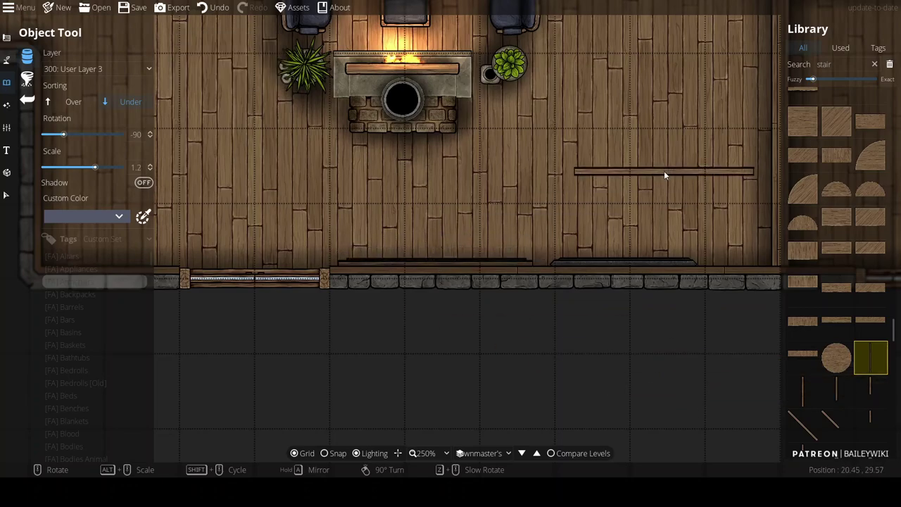
key("ctrl+z")
Add small square ashen wood railing posts along the wooden railing behind the lower fireplace, at -90° and scale 1.2 with sorting Under
scroll(835, 389, "down", 5)
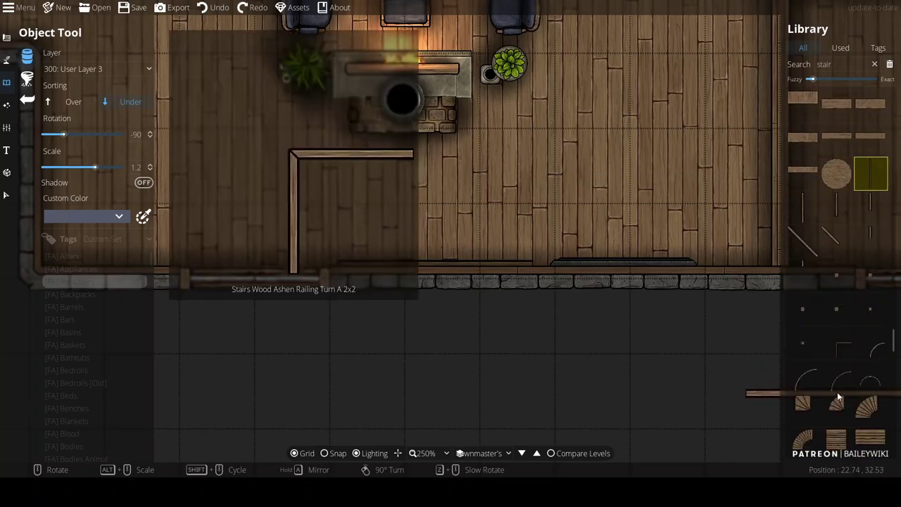
left_click(838, 310)
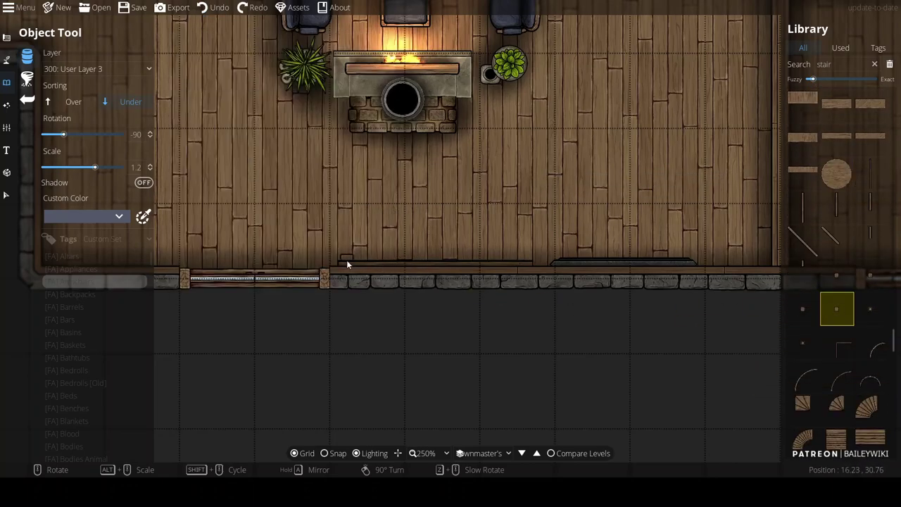
left_click(349, 263)
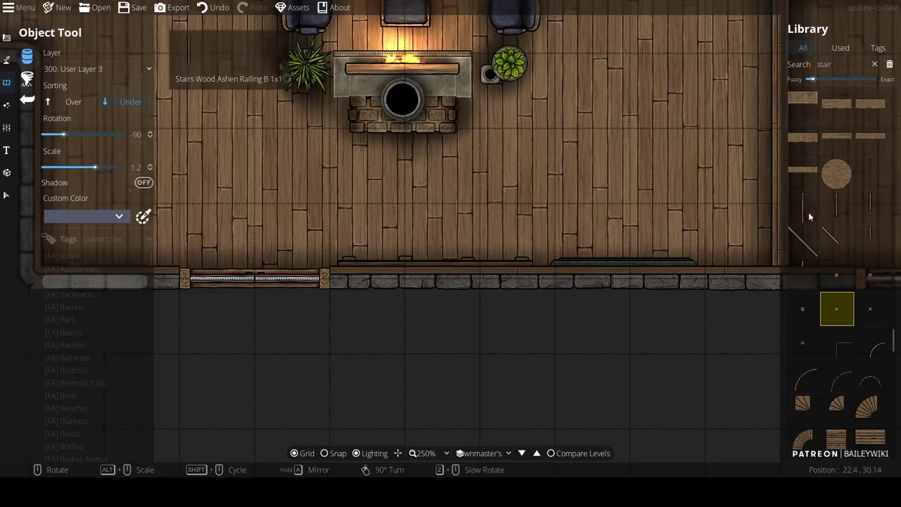
left_click(862, 187)
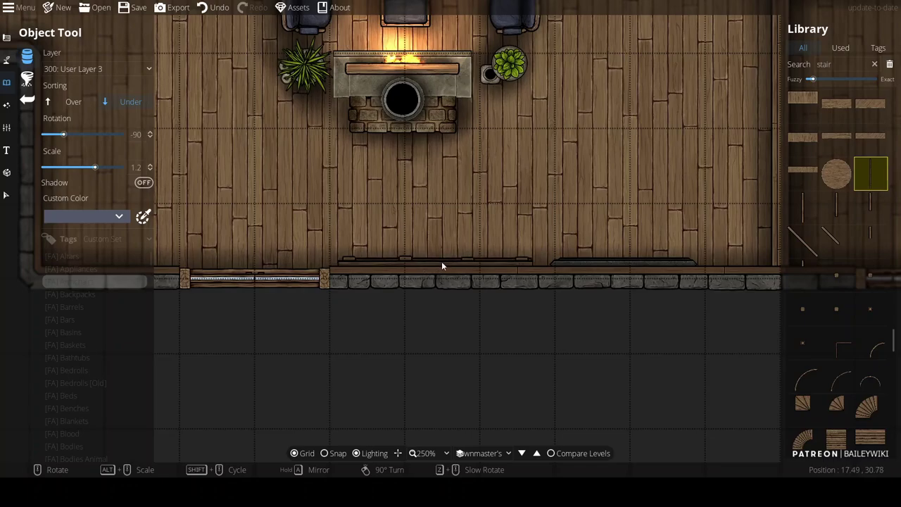
left_click(837, 274)
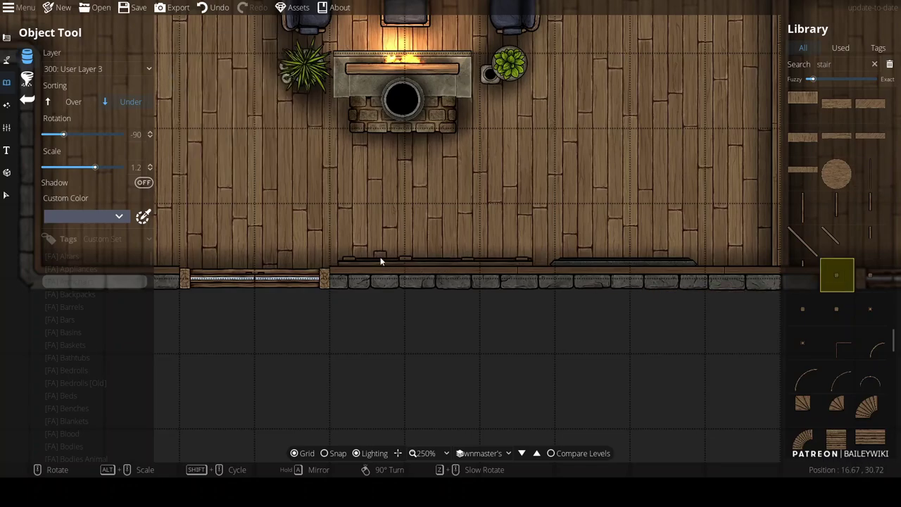
scroll(366, 261, "down", 1, "alt")
scroll(553, 198, "down", 1, "ctrl")
Layer three Stairs Wood Ashen Railing A 1x2 objects at -90° and scales 1.1, 1 and 0.9 along the upper wall right of the metal railing
left_click_drag(554, 119, 541, 214)
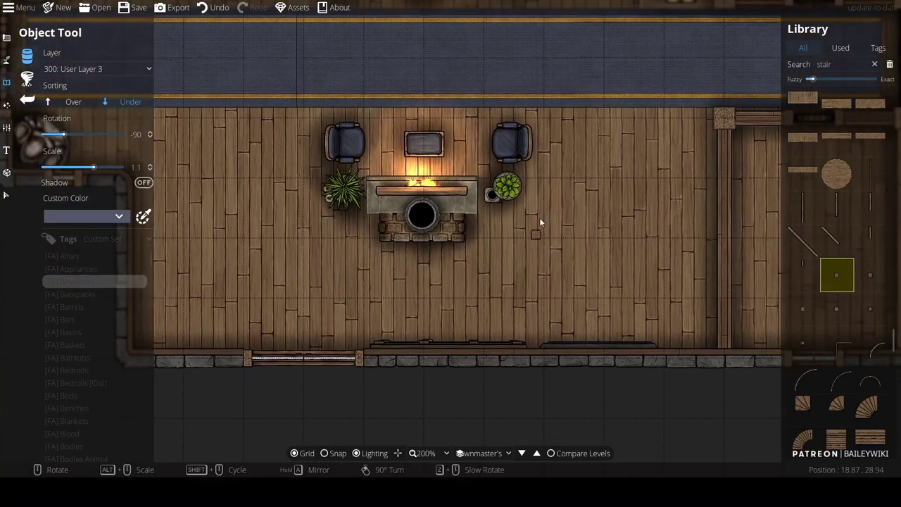
left_click_drag(509, 129, 549, 333)
left_click_drag(583, 70, 434, 263)
scroll(476, 213, "up", 2, "ctrl")
left_click(870, 174)
left_click(532, 117)
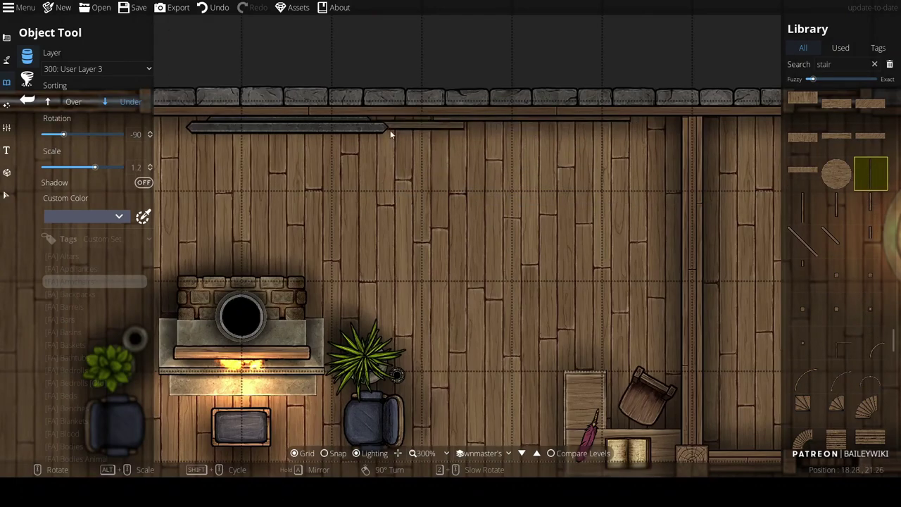
scroll(538, 133, "up", 1, "alt")
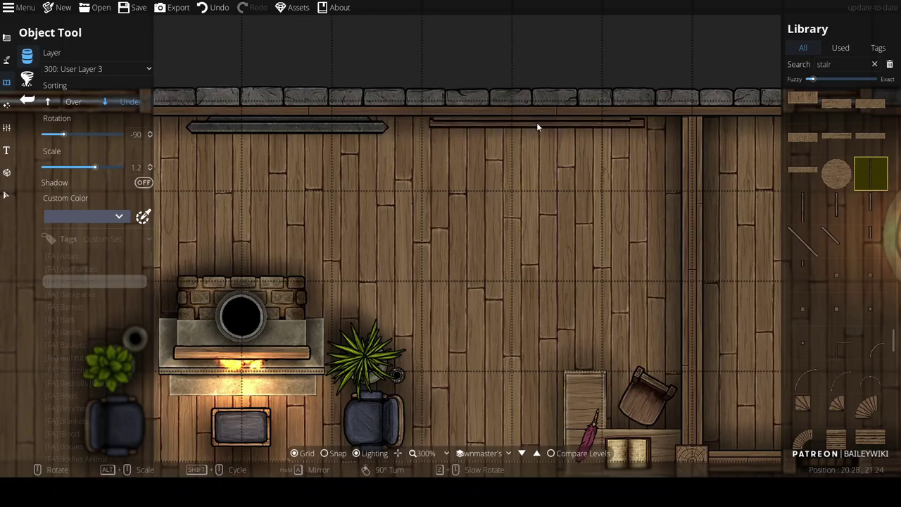
left_click(534, 122)
scroll(534, 125, "down", 2, "alt")
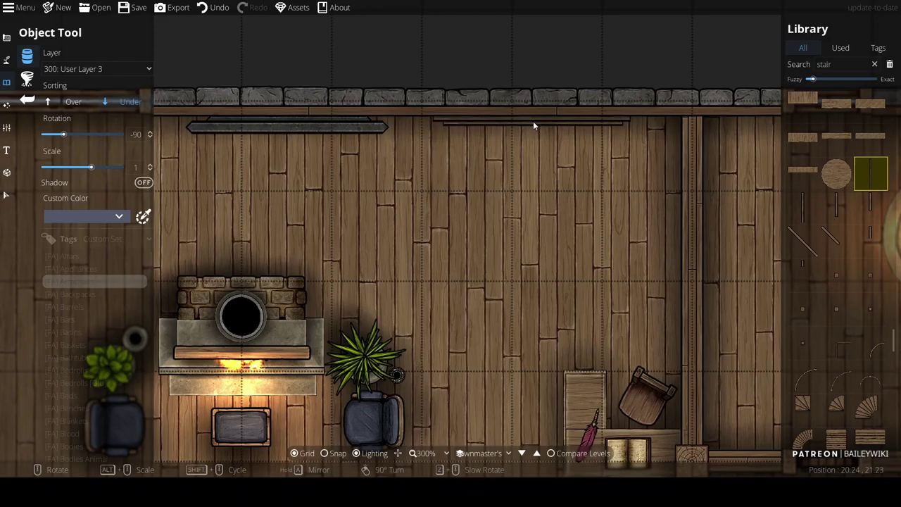
scroll(533, 125, "down", 1, "alt")
left_click(536, 125)
scroll(473, 248, "down", 1, "ctrl")
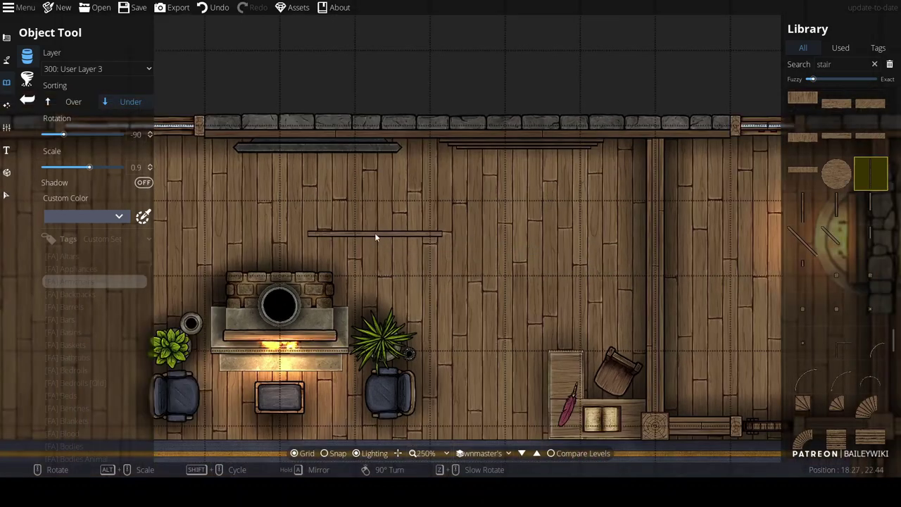
Layer two ashen wood railings at 0° rotation and scales 1 and 0.9 along the hall's upper left side wall
left_click_drag(243, 236, 561, 242)
right_click(332, 261)
left_click_drag(234, 271, 383, 221)
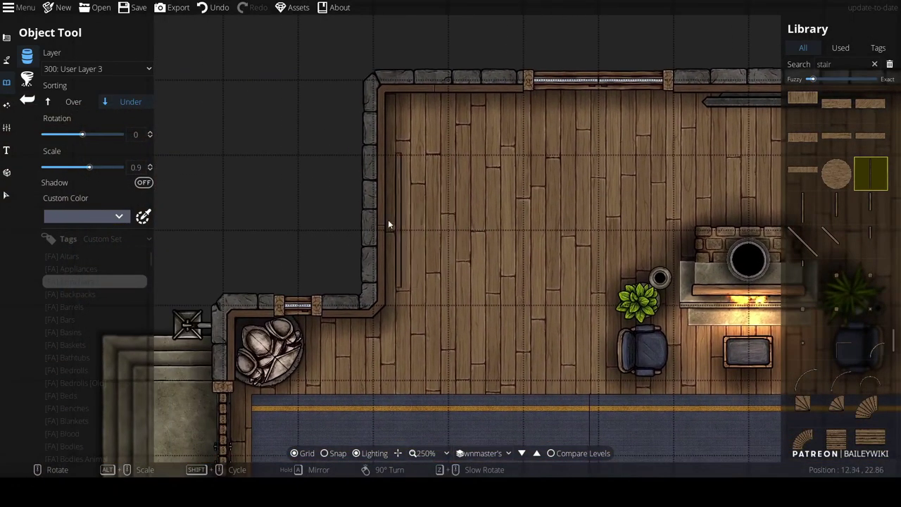
scroll(383, 221, "up", 1, "ctrl")
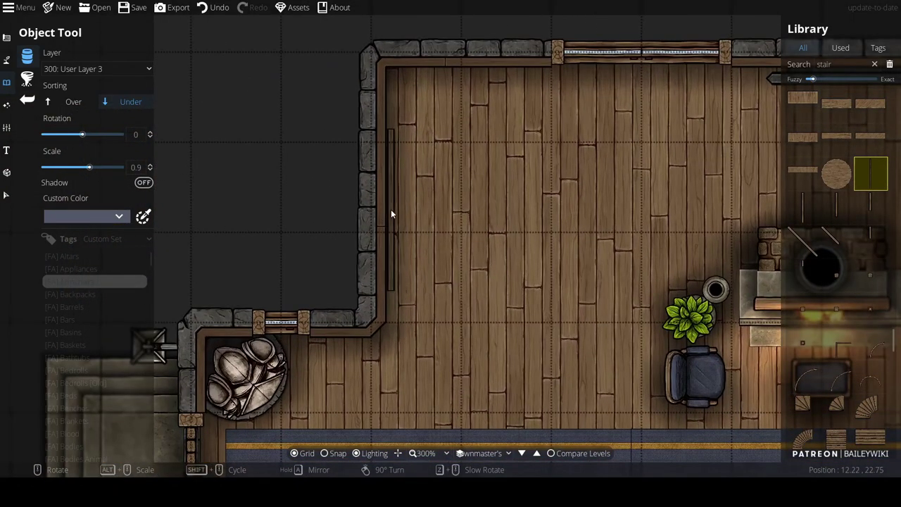
scroll(388, 207, "up", 1, "alt")
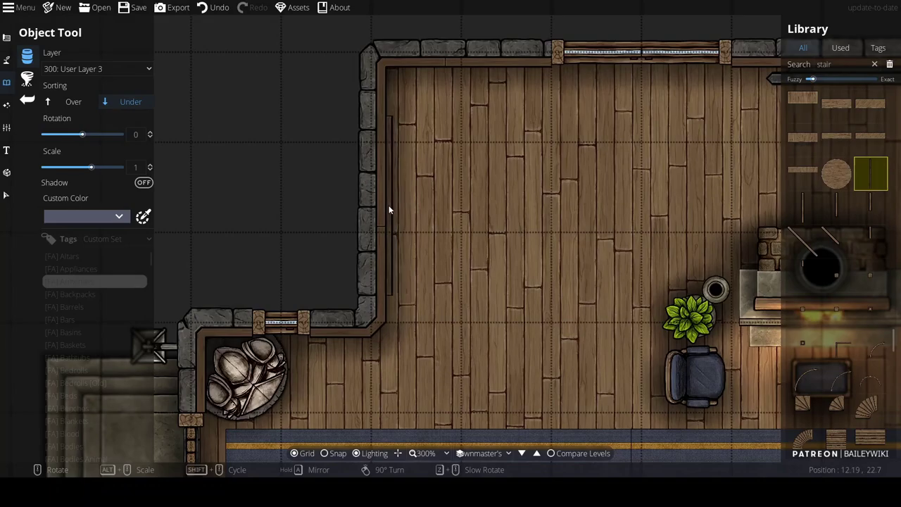
scroll(389, 205, "down", 1, "alt")
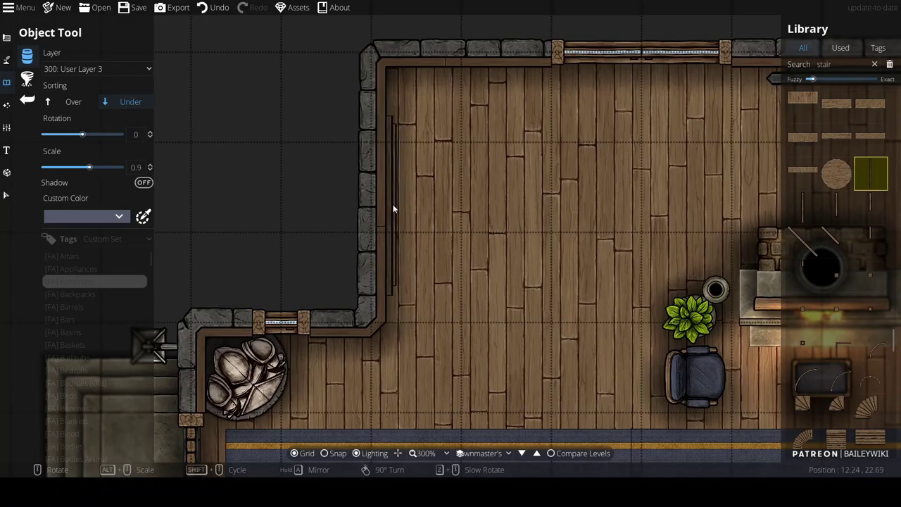
left_click(392, 205)
Place three short straight Stairs Rock 02 railings, evenly spaced along the hall's lower left side wall, at 0° rotation and scale 0.9
left_click_drag(473, 415, 484, 133)
left_click_drag(463, 283, 481, 93)
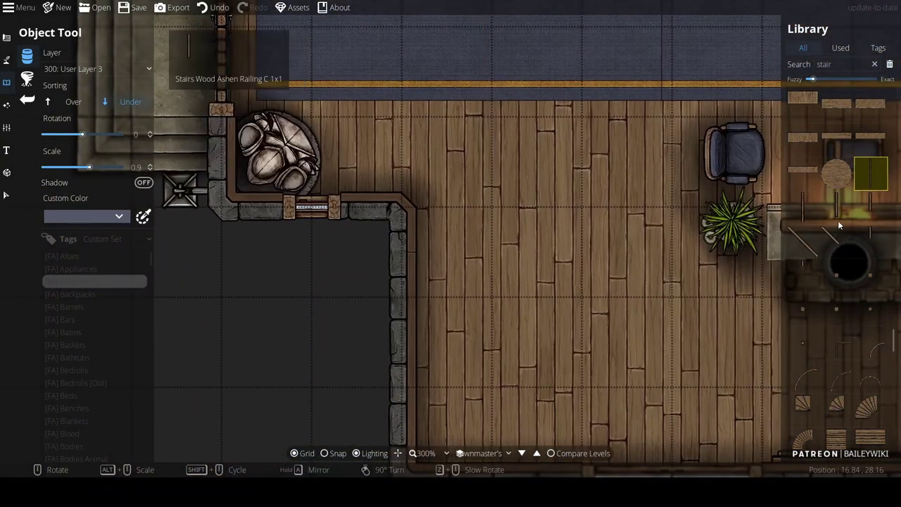
scroll(839, 225, "up", 15)
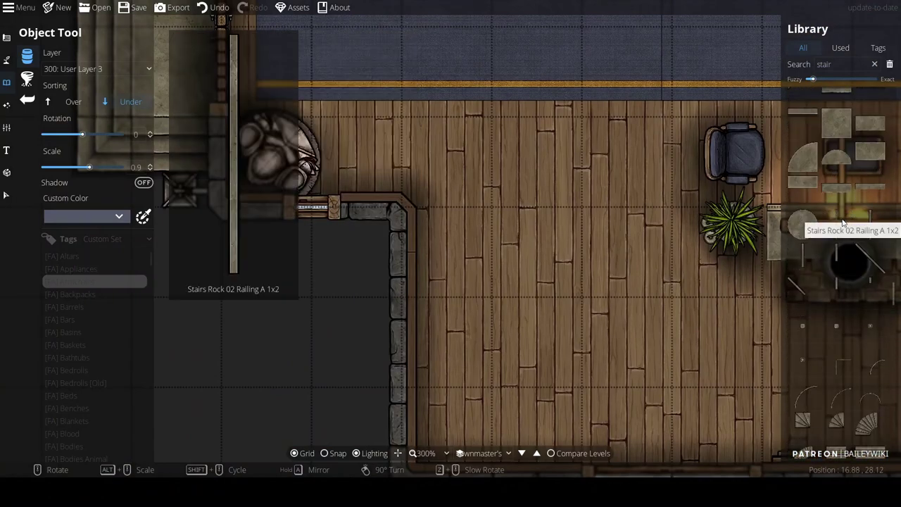
left_click(871, 258)
left_click_drag(514, 298, 560, 228)
right_click(561, 229)
scroll(493, 242, "down", 4)
left_click(834, 261)
scroll(482, 215, "down", 1)
scroll(483, 216, "down", 1)
left_click(467, 210)
left_click(466, 287)
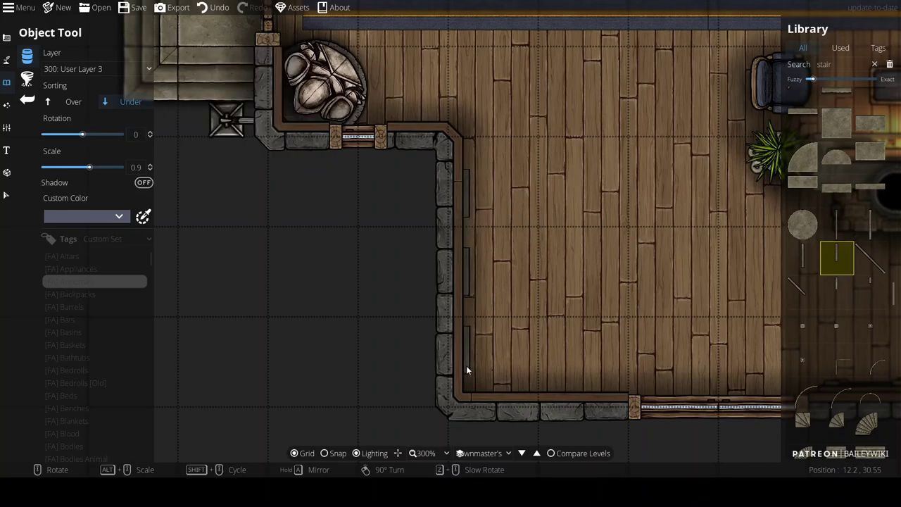
left_click(466, 366)
Layer short diagonal Stairs Rock 02 railings at -45° and scales 0.9 and 0.8 along the lower wall between the corner and the window
left_click_drag(518, 289, 450, 226)
left_click(798, 293)
scroll(535, 316, "down", 3)
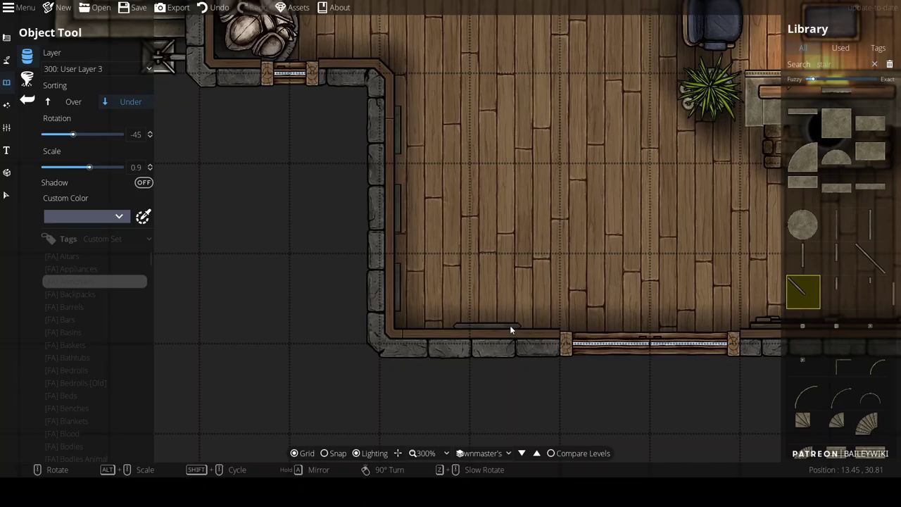
scroll(510, 326, "down", 1, "alt")
Layer short diagonal Stairs Rock 02 railings at -45° and scales 0.8 and 0.7 along the upper wall between the corner and the window
scroll(522, 145, "down", 5)
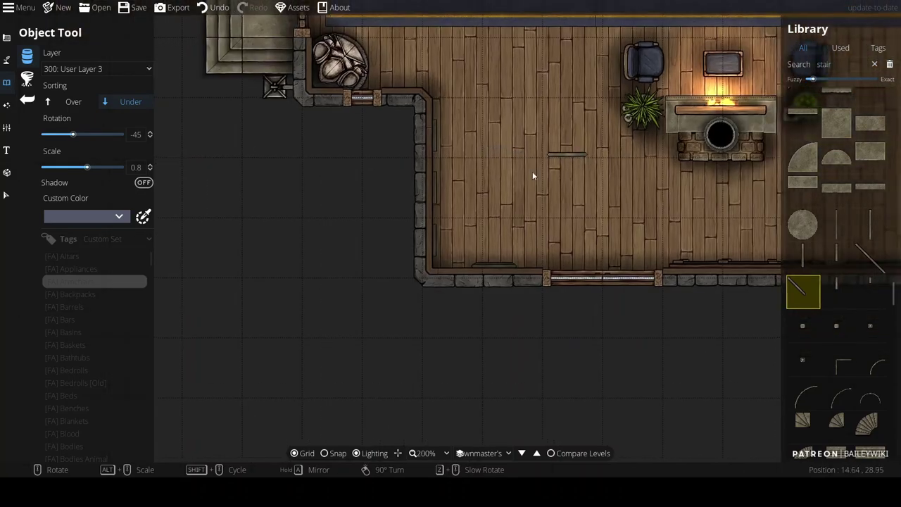
scroll(400, 197, "down", 2)
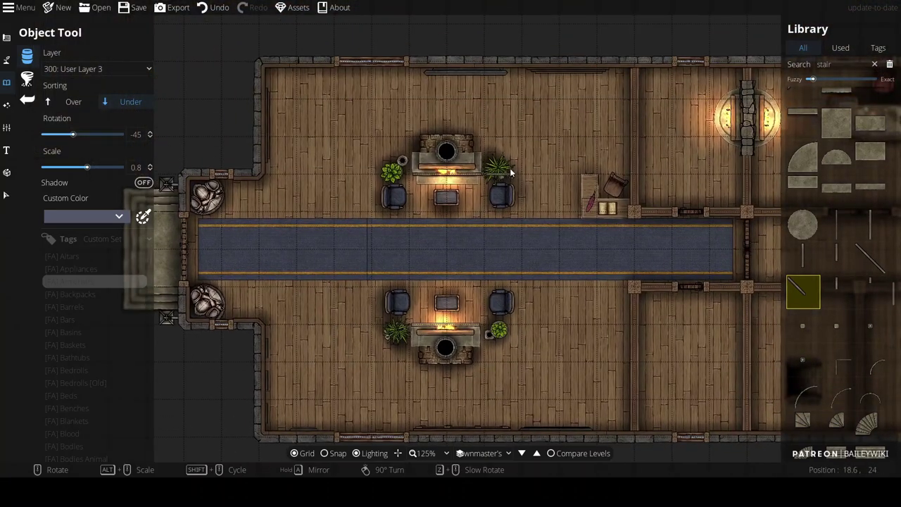
scroll(452, 176, "up", 4)
left_click_drag(482, 328, 482, 162)
scroll(455, 144, "up", 5)
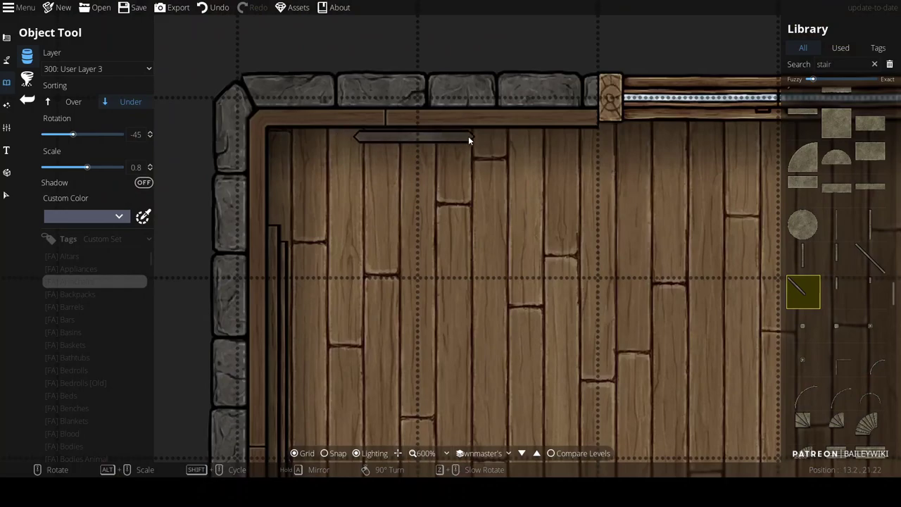
left_click(477, 133)
scroll(478, 134, "down", 1)
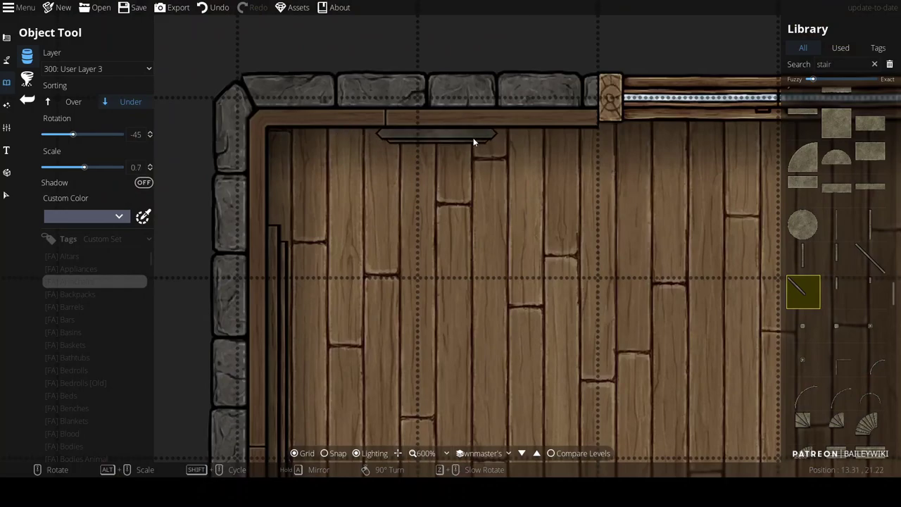
scroll(474, 137, "down", 1)
scroll(473, 139, "up", 1)
scroll(473, 139, "down", 3)
scroll(473, 137, "up", 6)
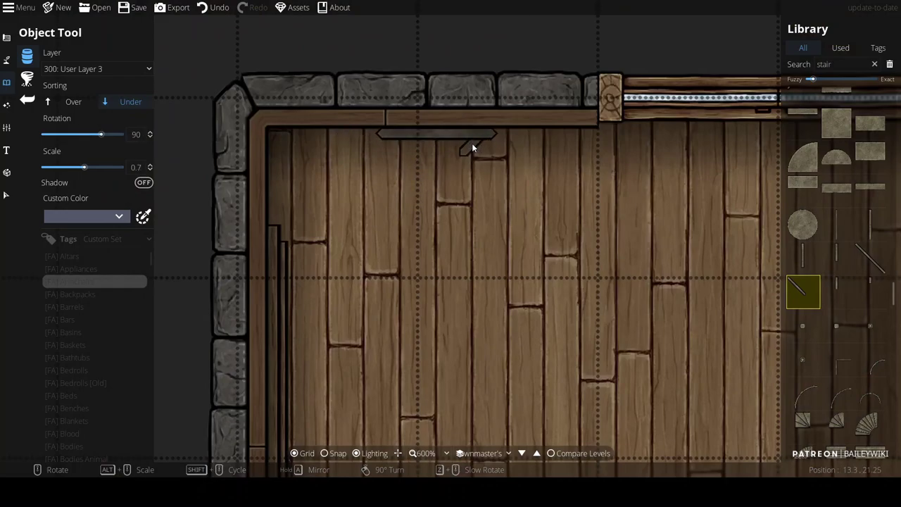
scroll(472, 146, "down", 9)
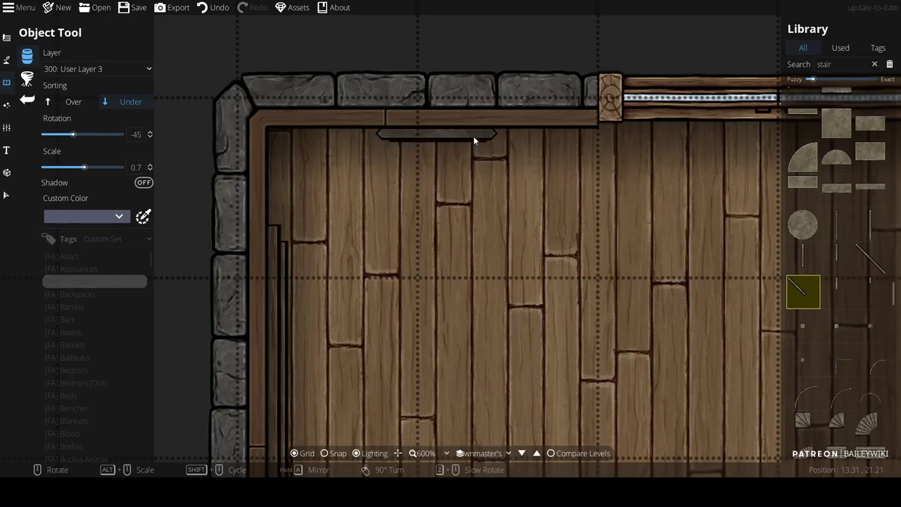
scroll(473, 136, "down", 8)
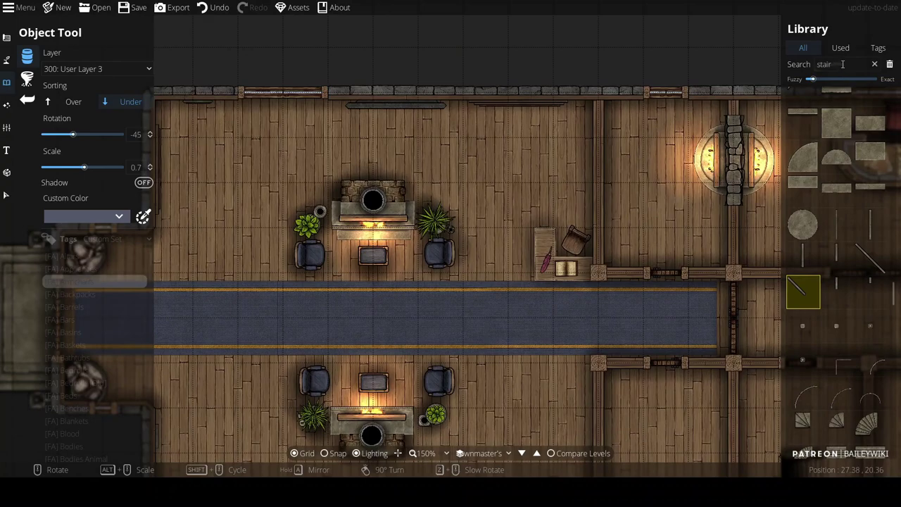
Find a handled wood cabinet under "wardrobe" and place two along the wall above the desk, on 100: User Layer 1, at 90° and scale 0.9
left_click_drag(840, 65, 774, 70)
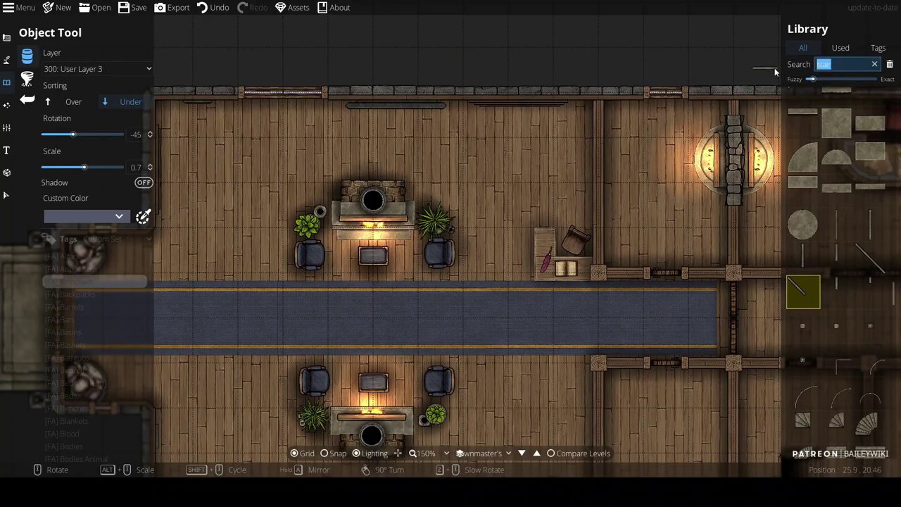
type("wardrobe")
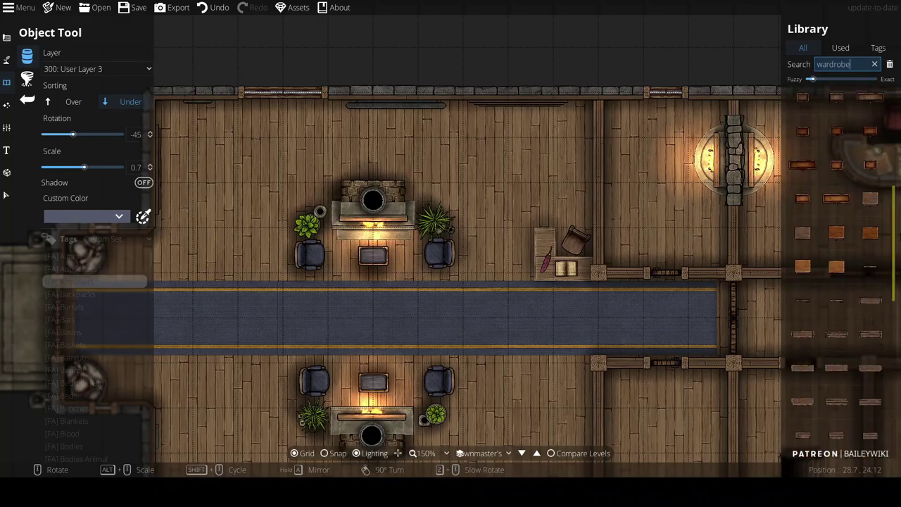
left_click(870, 206)
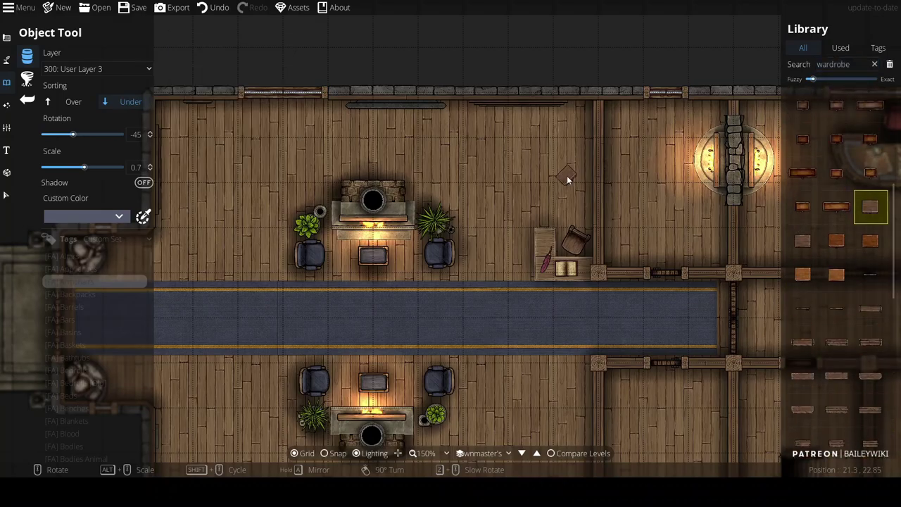
scroll(567, 175, "up", 6)
scroll(567, 173, "up", 9)
scroll(572, 172, "down", 4)
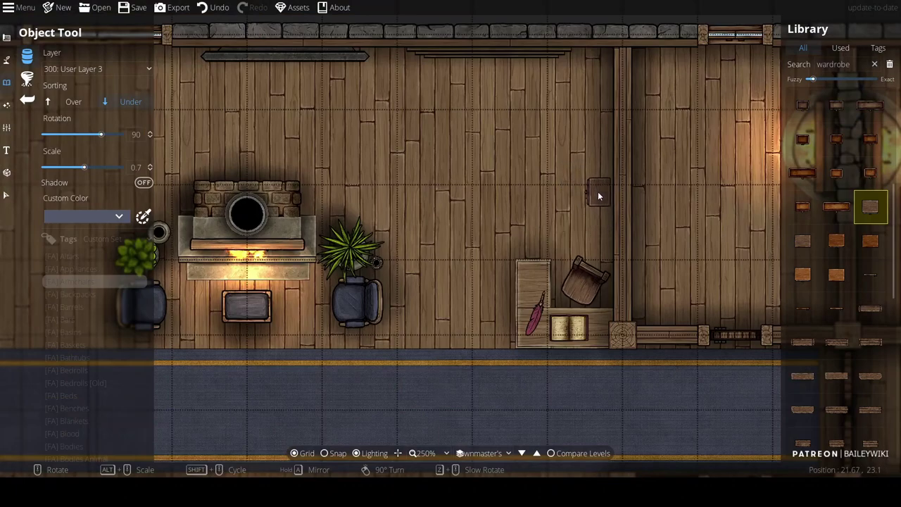
left_click(149, 71)
left_click(100, 148)
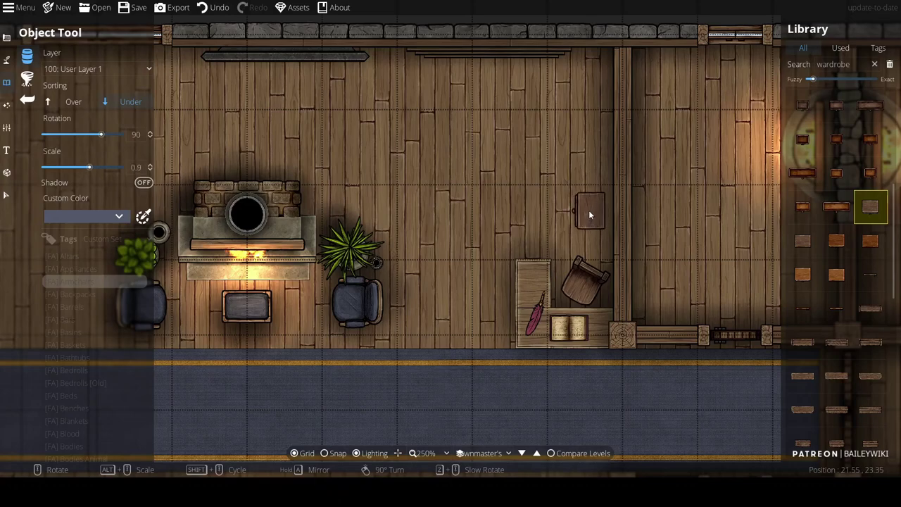
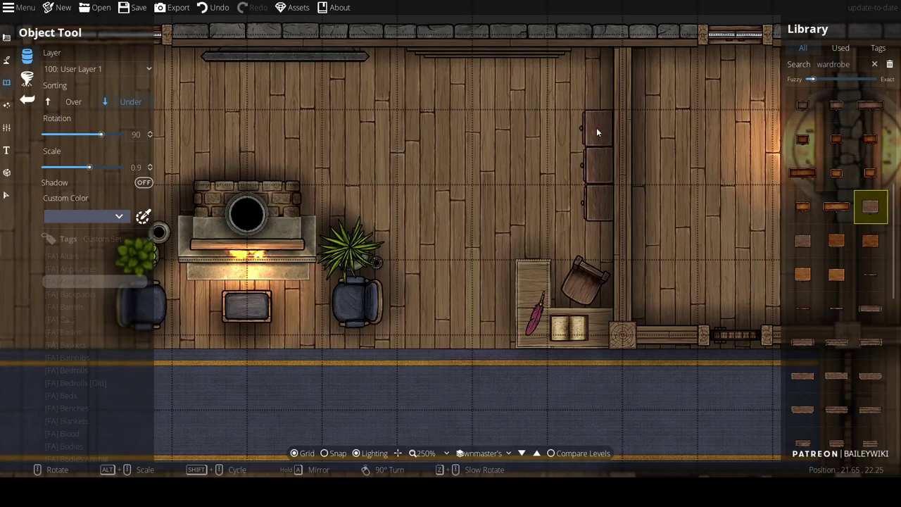
Extend the cabinet row upward with one handleless variant and one more handled cabinet at 90° and scale 0.9
right_click(598, 128)
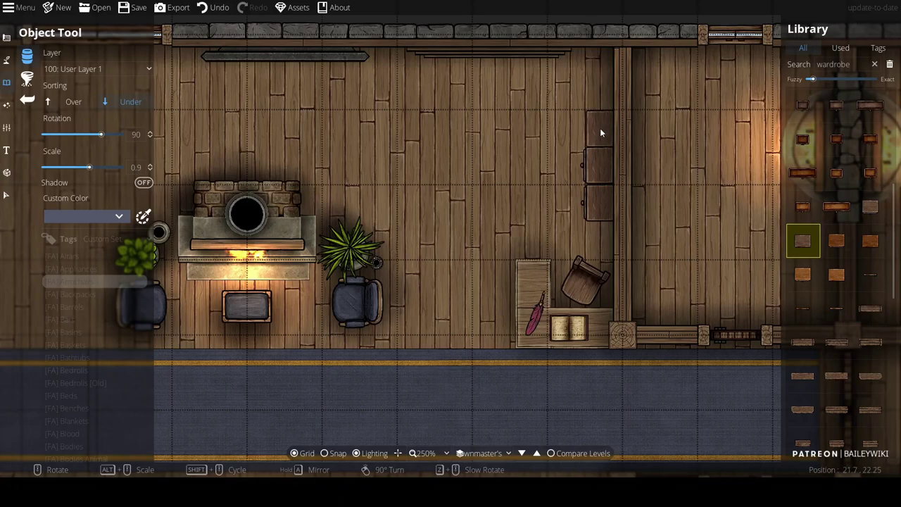
left_click(601, 129)
left_click(869, 210)
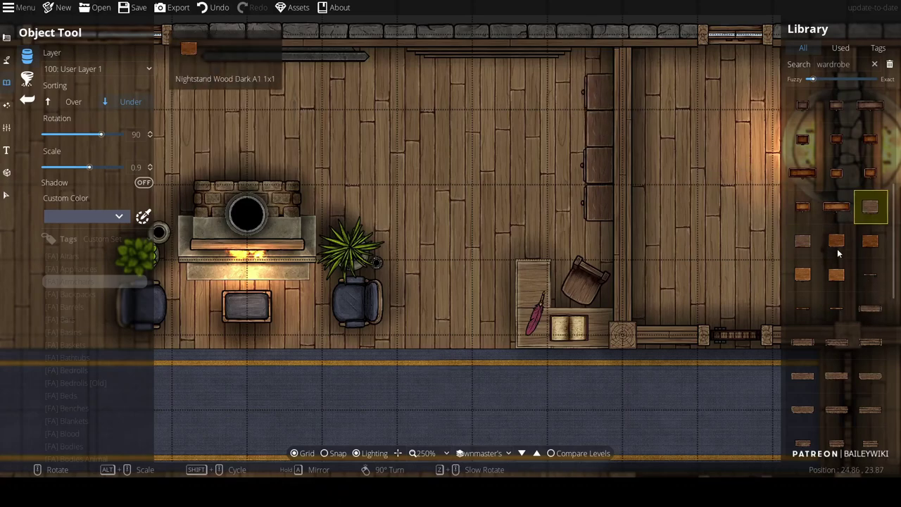
Place a small drawer projecting from the handleless cabinet at 90° and scale 0.9, and move that cabinet to 200: User Layer 2
scroll(817, 243, "up", 3)
left_click(802, 237)
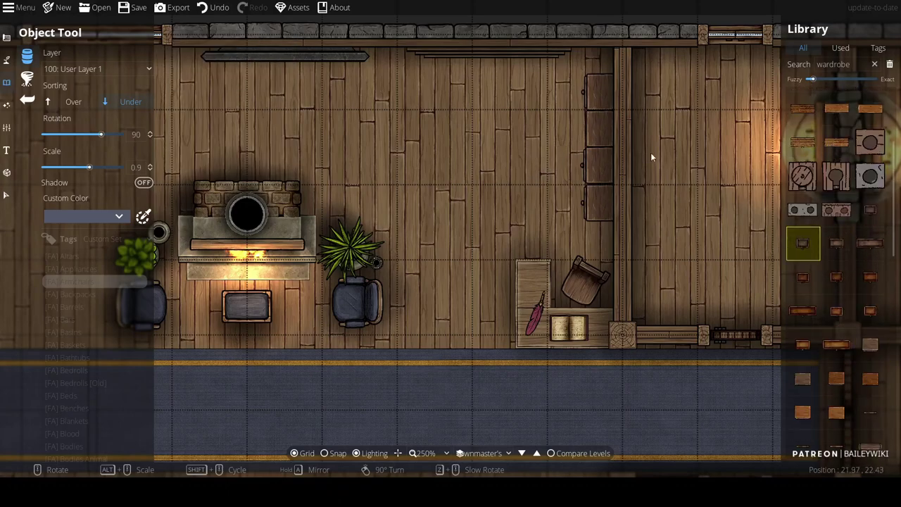
left_click(836, 242)
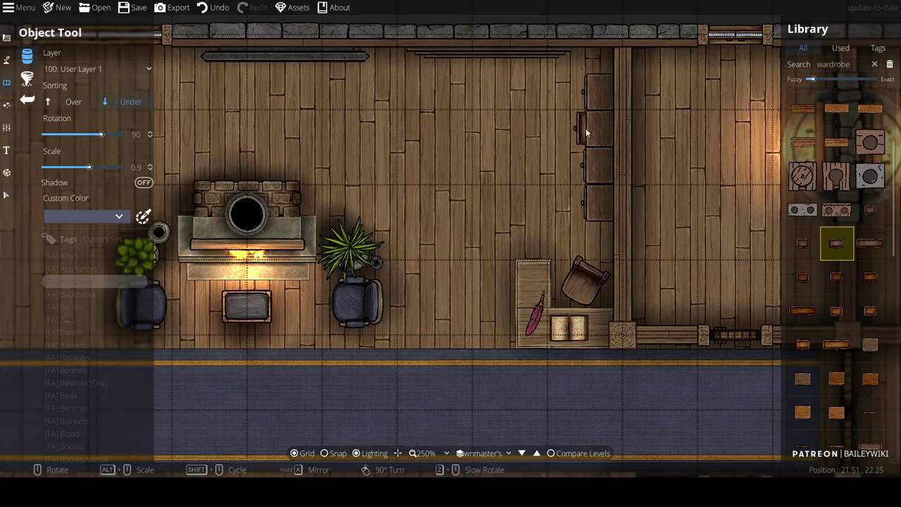
key("v")
left_click(601, 120)
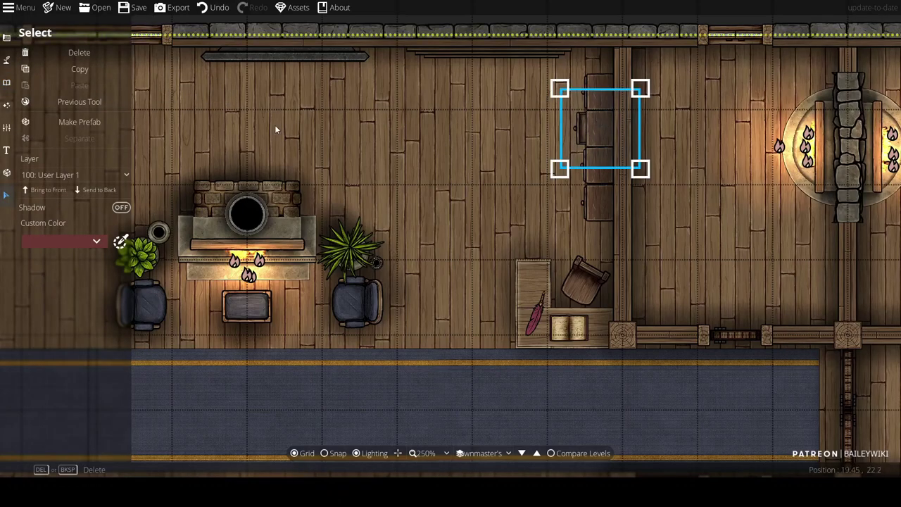
left_click(74, 175)
left_click(74, 282)
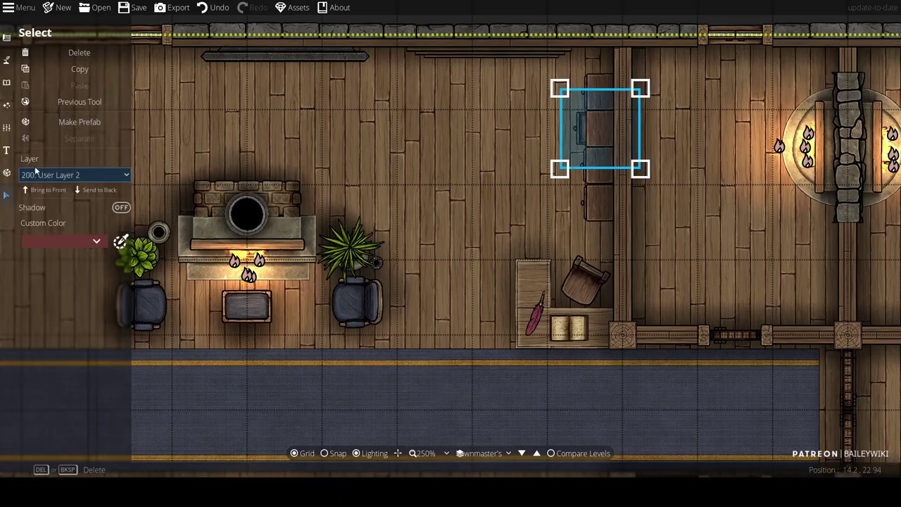
Search the object library for paper and place a group of paper sheets in the open drawer with Over sorting, at 90° and scale 0.9
left_click(6, 82)
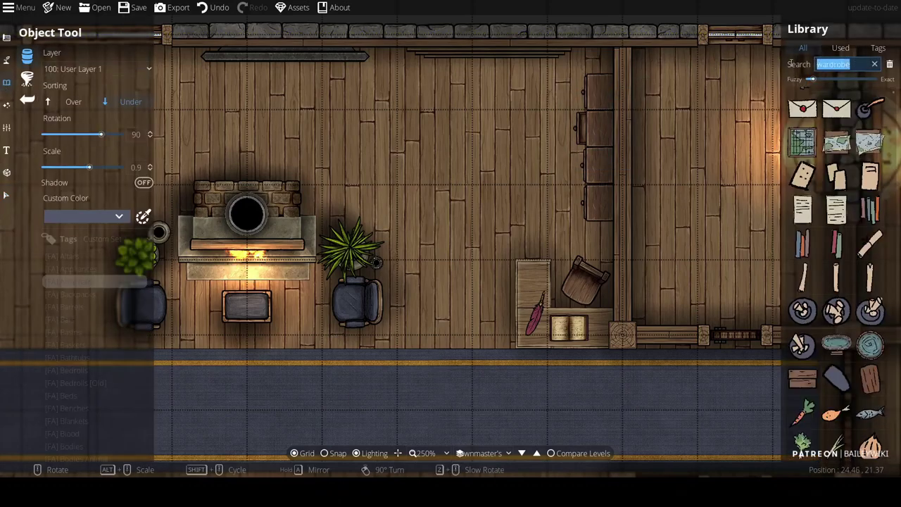
type("paper")
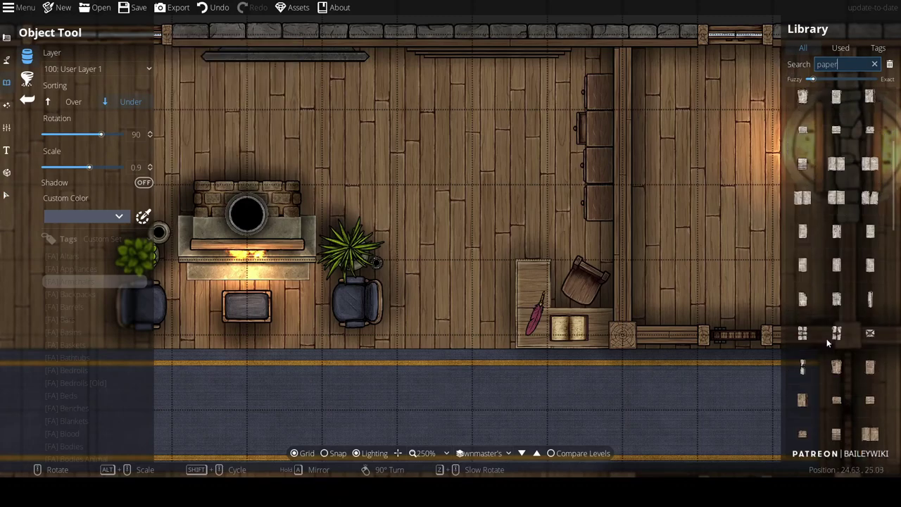
scroll(817, 331, "down", 3)
left_click(837, 421)
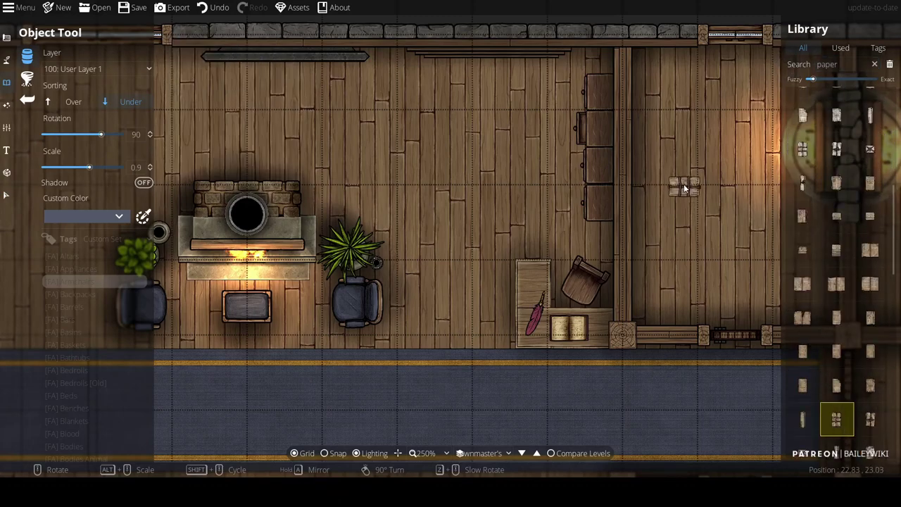
left_click(76, 103)
scroll(597, 128, "up", 5)
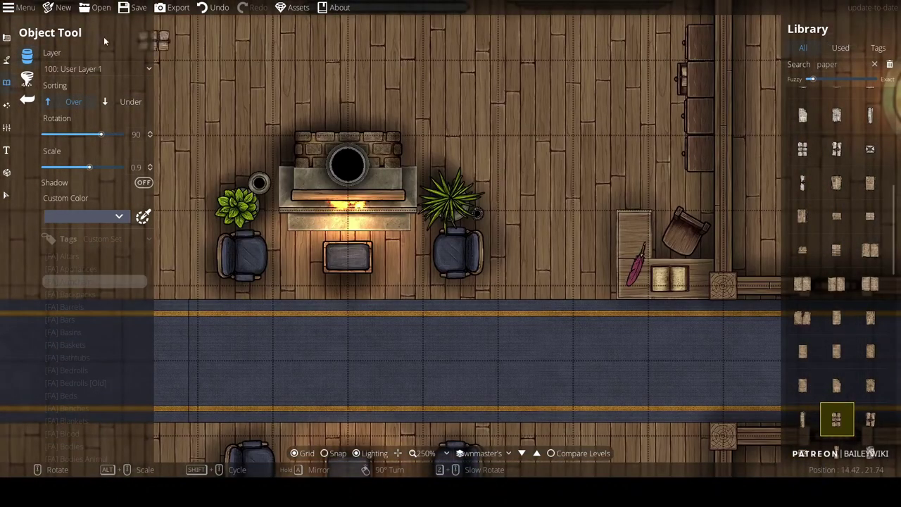
Draw a dark path of width 0.57 along the cabinet row, with Transition In and Transition Out set to Fade, replacing the undone first attempt
left_click(82, 146)
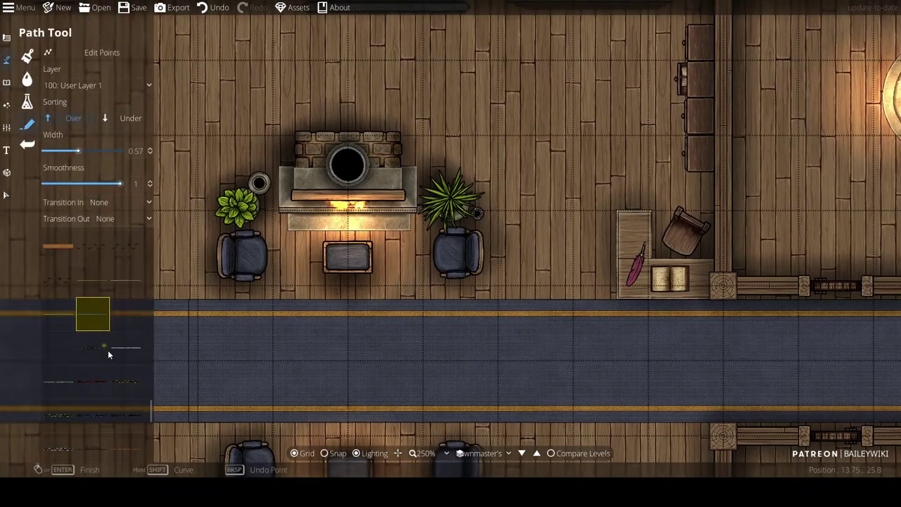
scroll(112, 361, "up", 5)
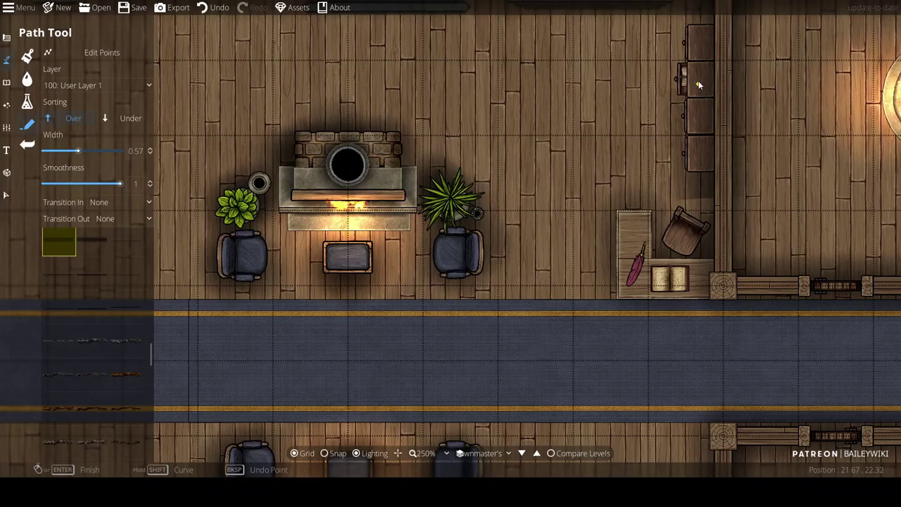
key("ctrl+z")
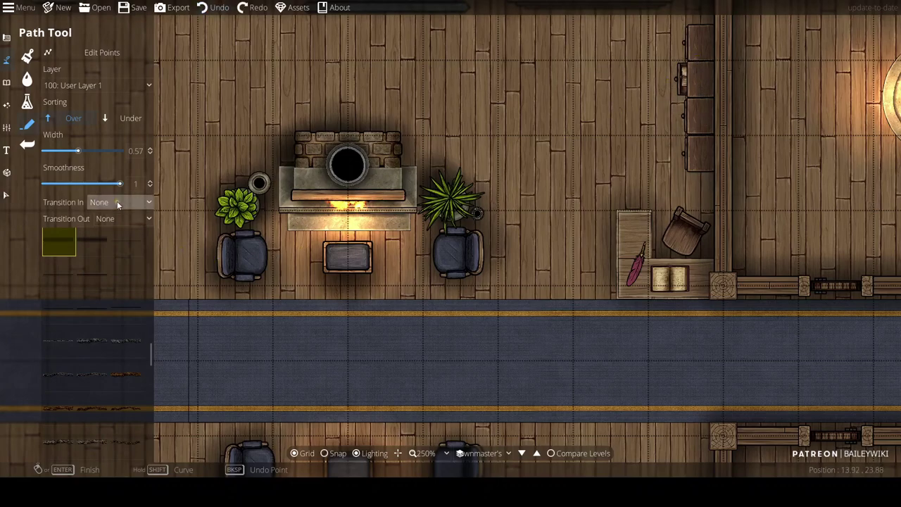
left_click(117, 203)
left_click(124, 232)
left_click(125, 220)
left_click(124, 248)
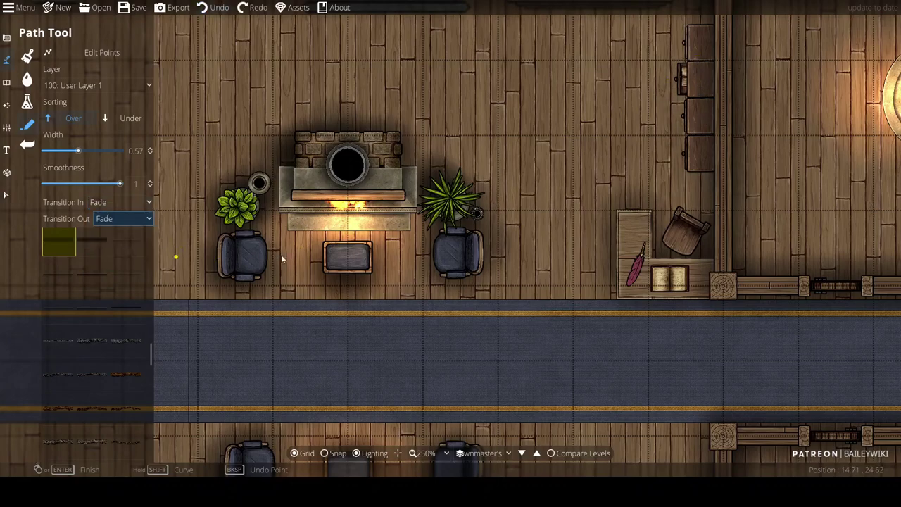
left_click(699, 200)
left_click_drag(704, 55, 692, 147)
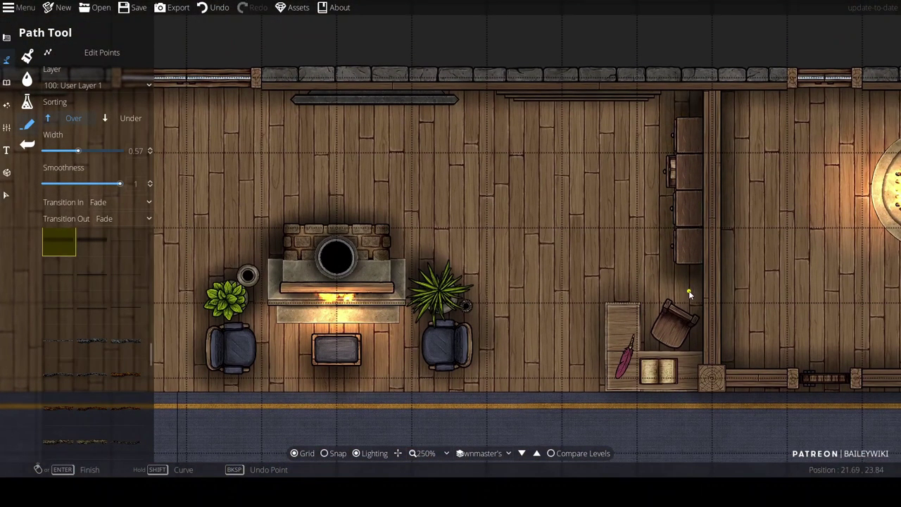
Search the full object library for bench and choose Fancy Bench Wood Ashen Fabric Colorable D 2x1
scroll(690, 294, "down", 5)
scroll(620, 169, "up", 5)
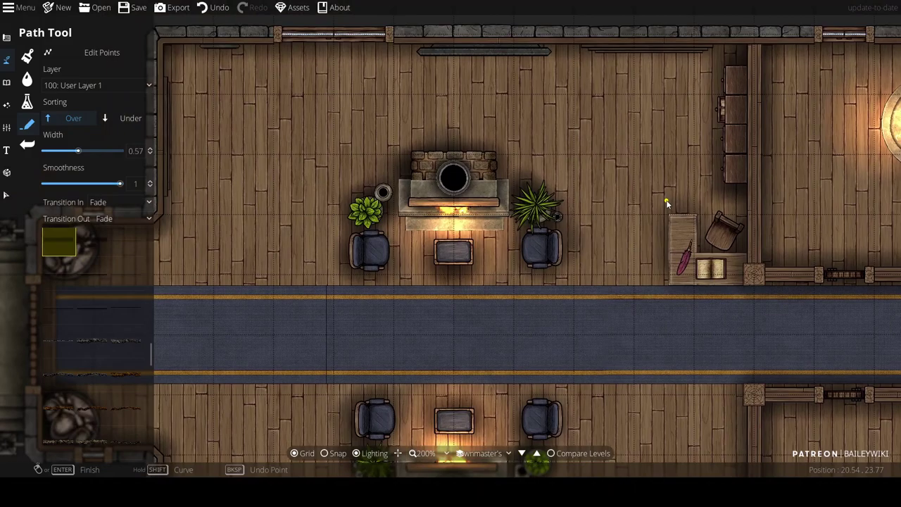
scroll(594, 307, "down", 5)
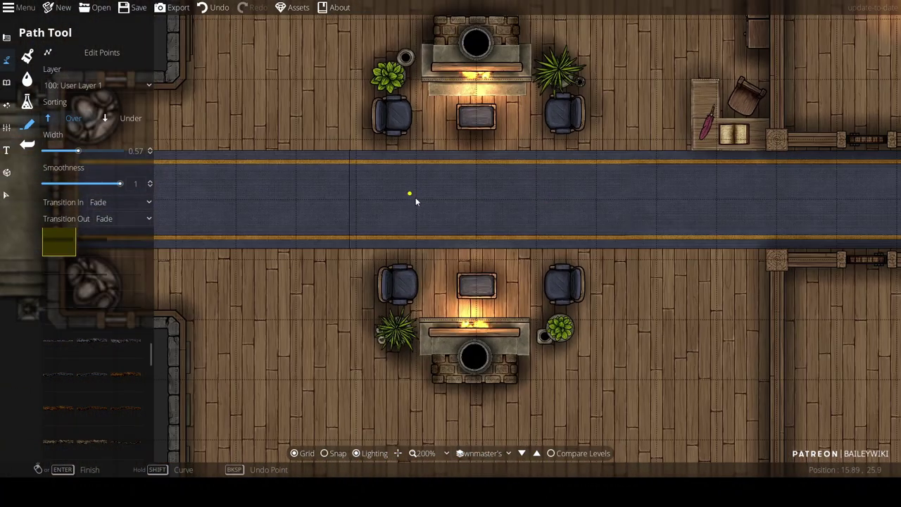
scroll(664, 386, "up", 4)
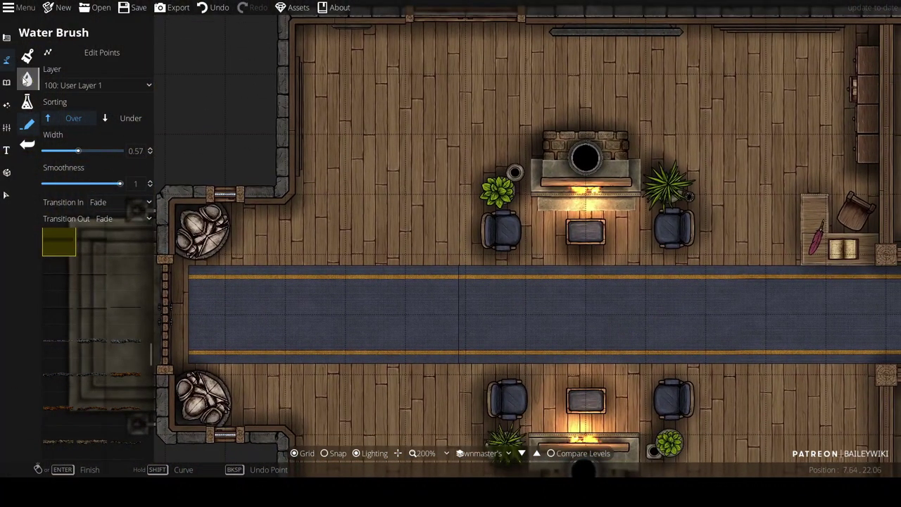
left_click(6, 82)
left_click(84, 55)
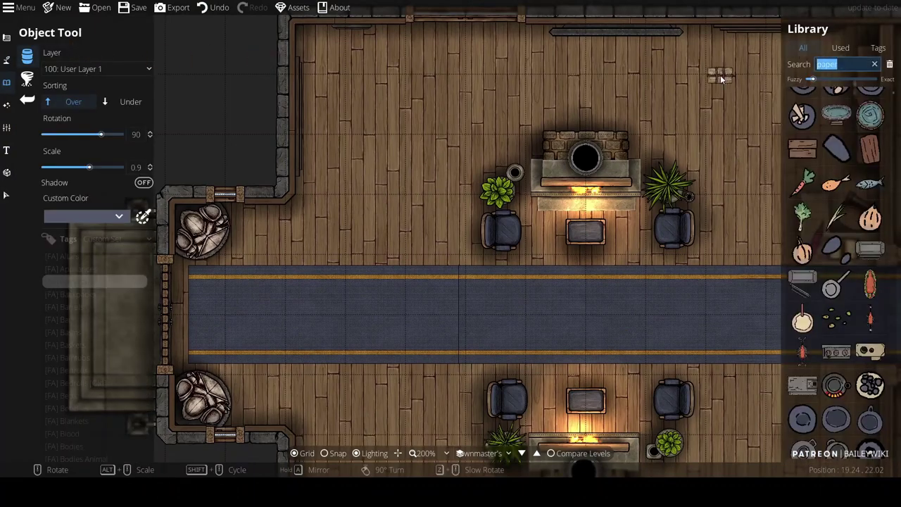
type("bench")
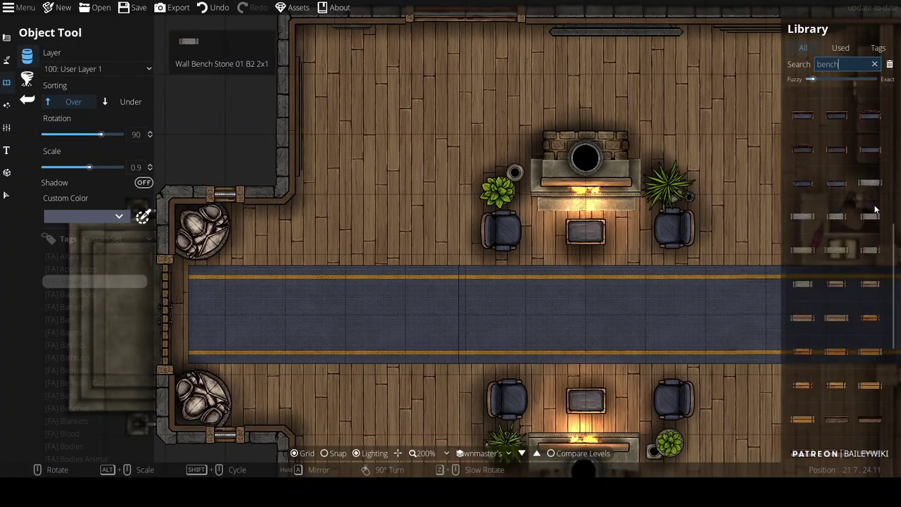
scroll(842, 134, "up", 3)
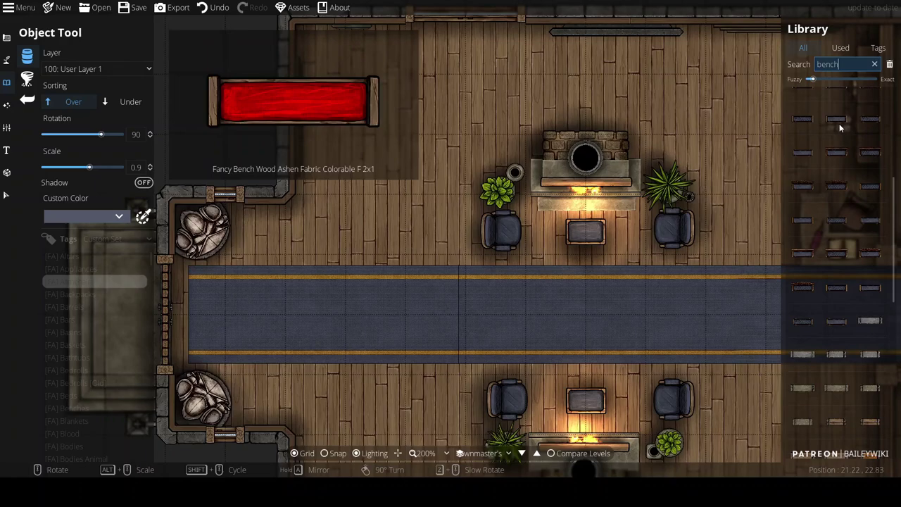
scroll(858, 159, "up", 2)
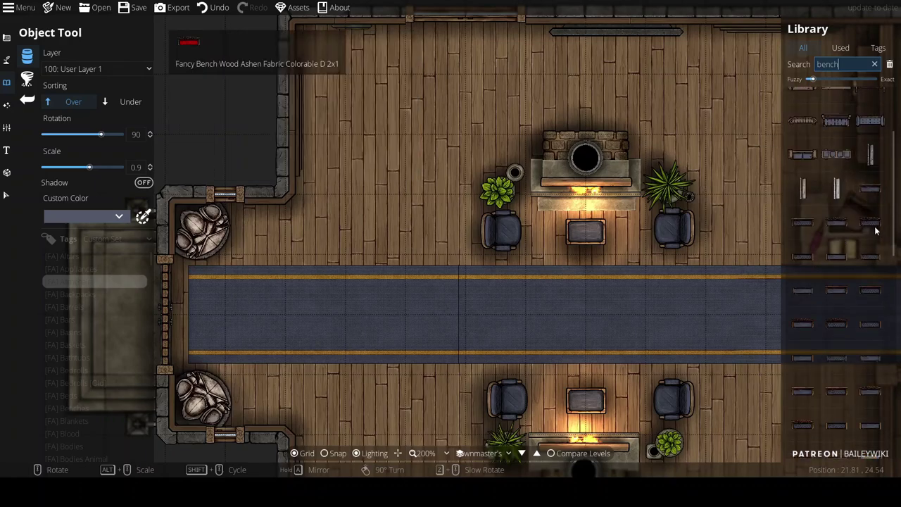
left_click(873, 222)
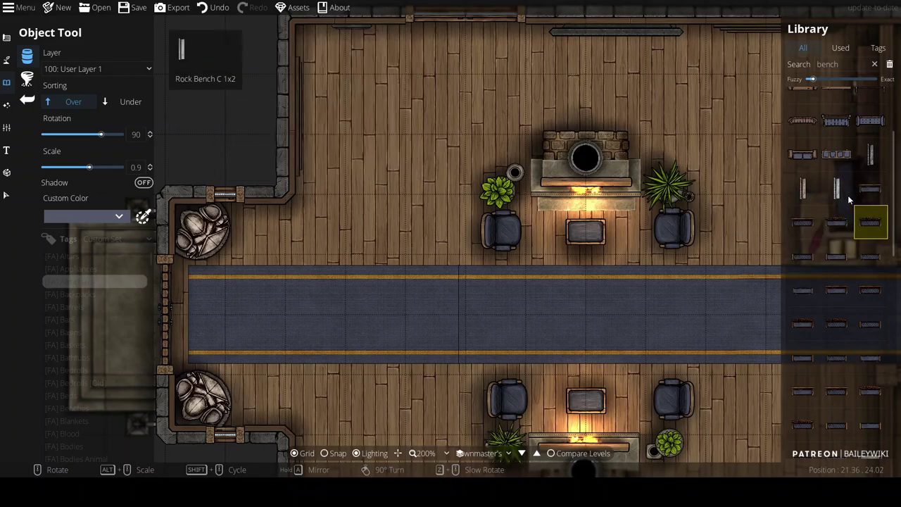
Place the fancy blue fabric bench below the main hall's upper window at 0° rotation and scale 1
right_click(506, 85)
left_click_drag(352, 72, 374, 119)
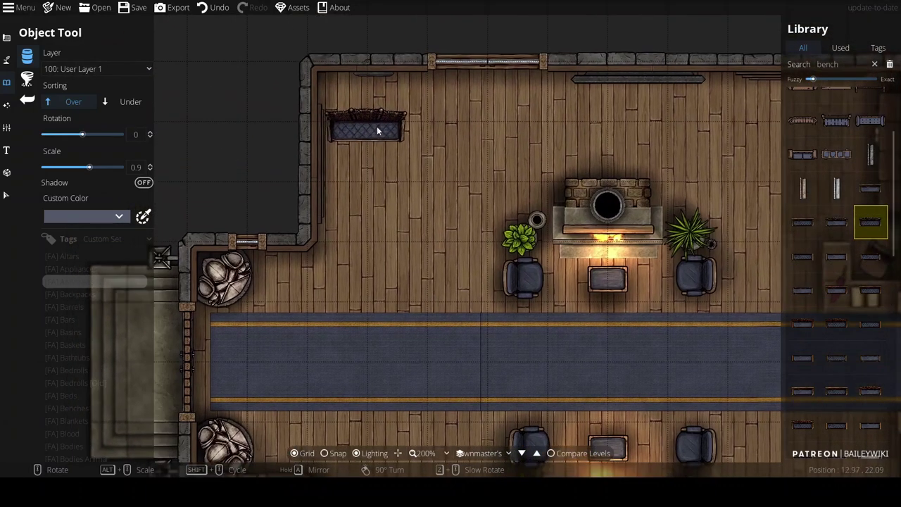
scroll(486, 99, "up", 1)
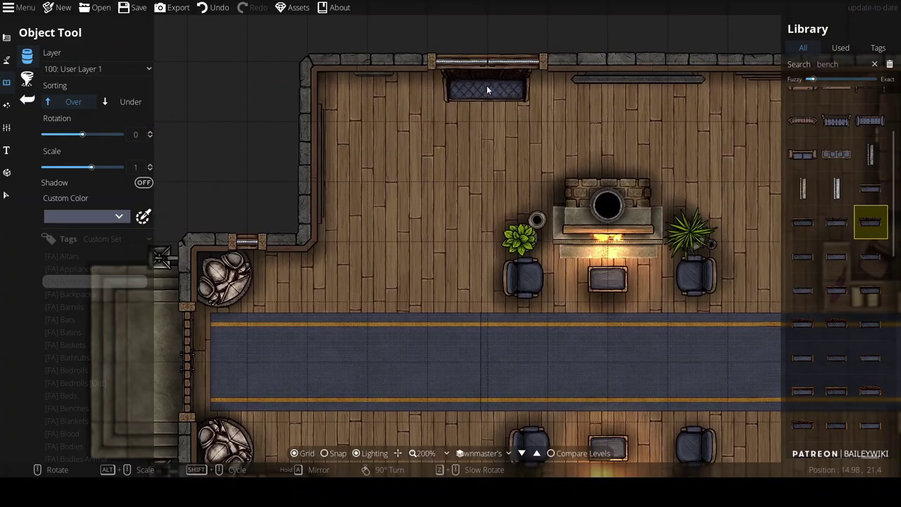
left_click(486, 91)
Place a matching fancy bench against the main hall's lower window at -180° and scale 1
left_click_drag(486, 91, 486, 8)
left_click_drag(490, 454, 469, 141)
right_click(473, 159)
right_click(479, 175)
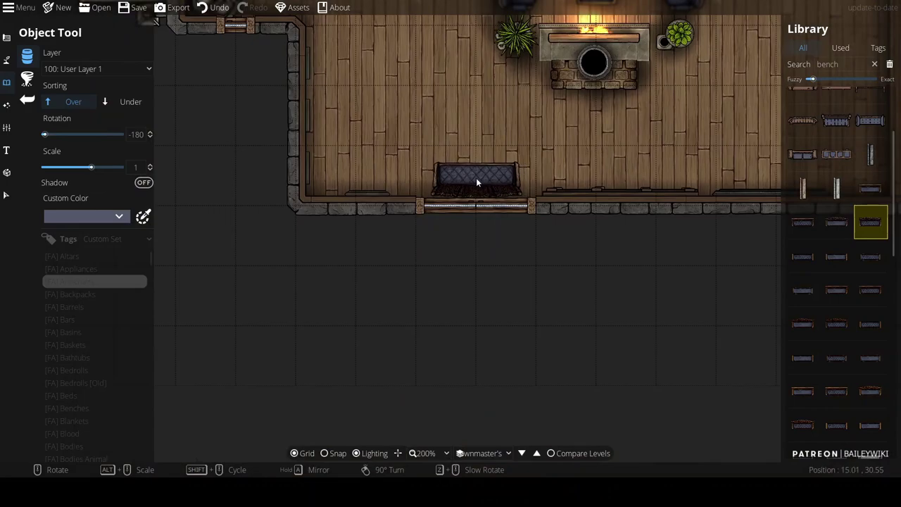
left_click(476, 178)
Place a third fancy bench against the partition wall in the hall's lower-right area at 90° and scale 1
key("Up")
scroll(378, 232, "up", 3)
scroll(375, 206, "up", 2)
left_click_drag(374, 207, 183, 273)
scroll(282, 258, "down", 3)
left_click_drag(282, 258, 360, 349)
left_click_drag(437, 378, 434, 373)
scroll(485, 267, "up", 1)
left_click_drag(488, 286, 401, 70)
right_click(483, 204)
right_click(488, 198)
scroll(489, 197, "up", 6, "ctrl")
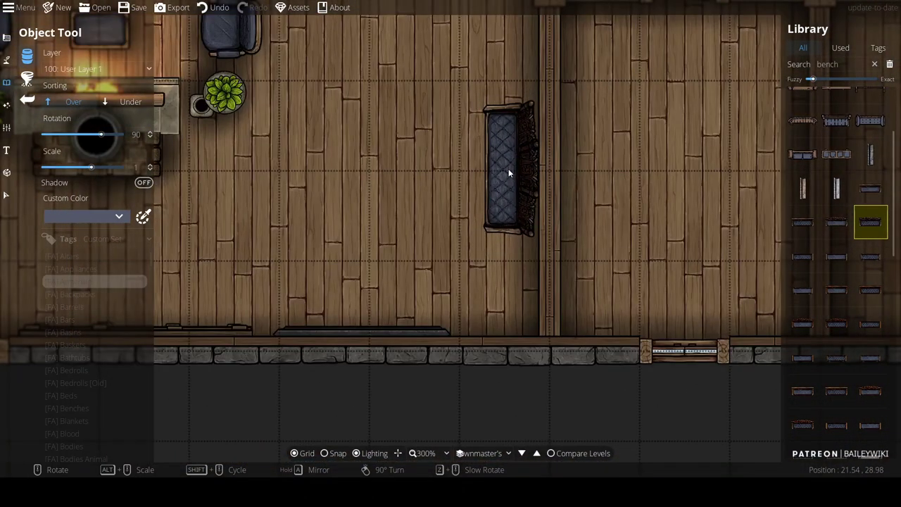
left_click(508, 169)
Place a backless blue fabric bench parallel to and left of the partition-wall bench at 90° and scale 1
scroll(506, 203, "down", 2, "ctrl")
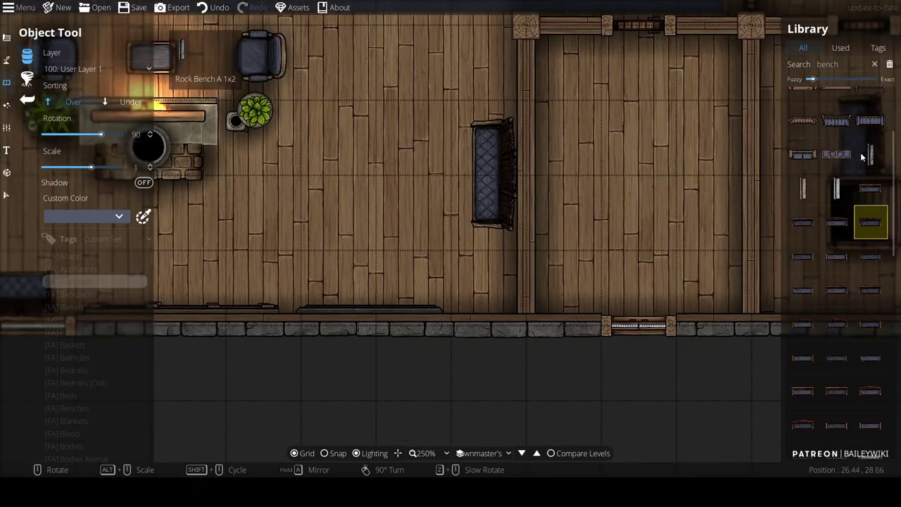
left_click(844, 257)
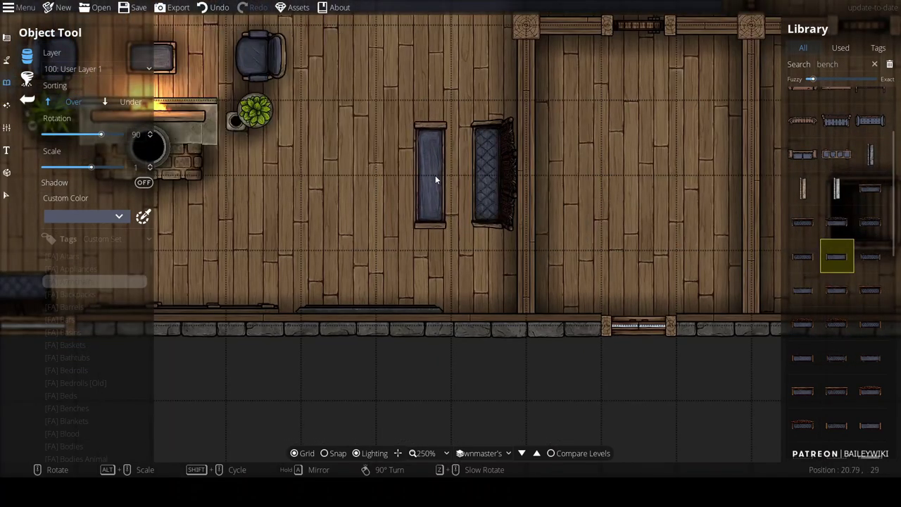
left_click(440, 175)
scroll(407, 192, "down", 4)
left_click_drag(668, 313, 607, 373)
scroll(542, 288, "up", 1)
left_click_drag(560, 254, 507, 152)
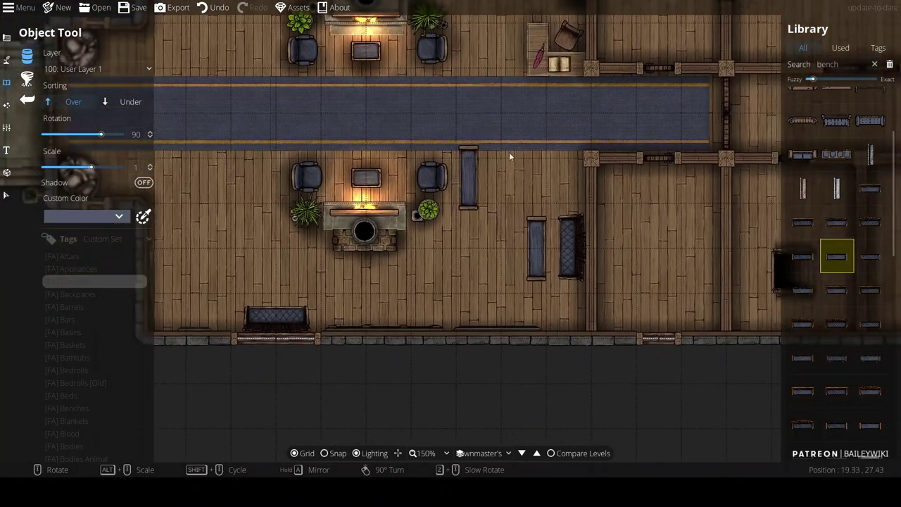
Reuse the round stone pot from the used objects to place two pots below the partition-wall bench, at scale 1 and 0.7
left_click(840, 47)
scroll(880, 212, "down", 5)
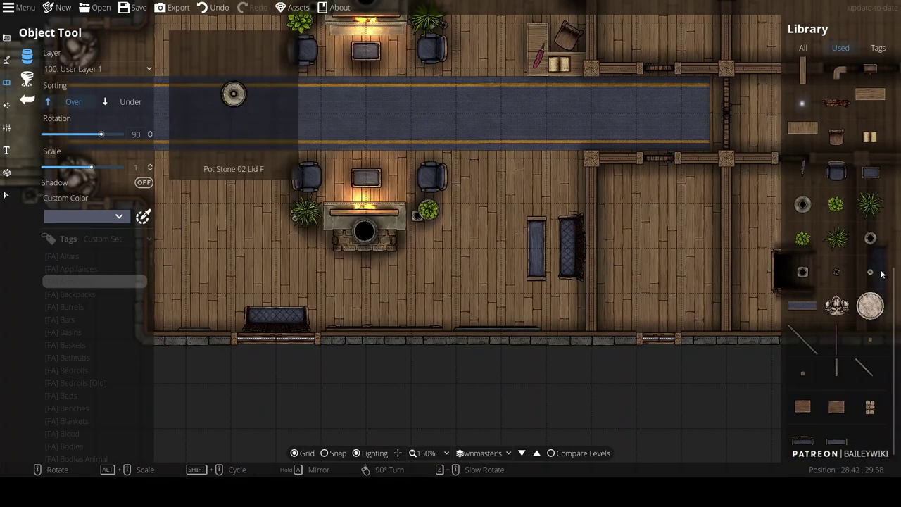
left_click(870, 238)
scroll(613, 296, "up", 4)
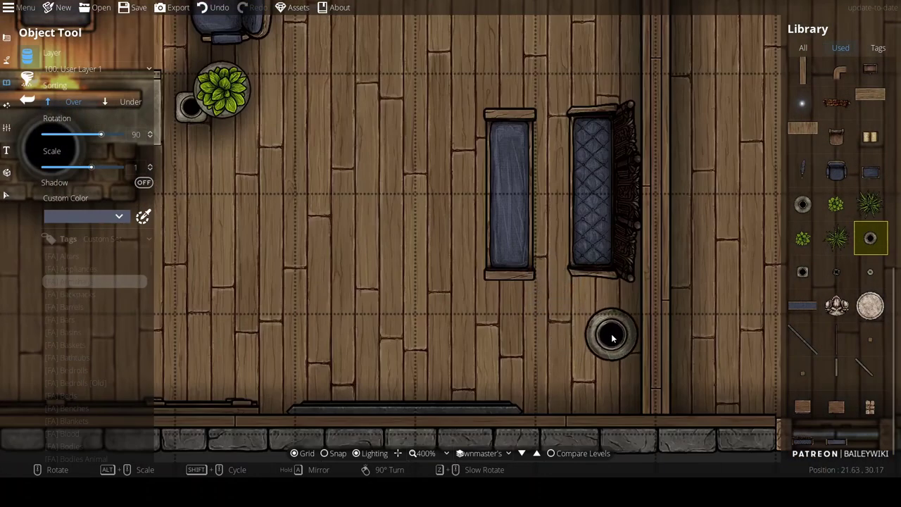
left_click(613, 338)
scroll(574, 358, "down", 3)
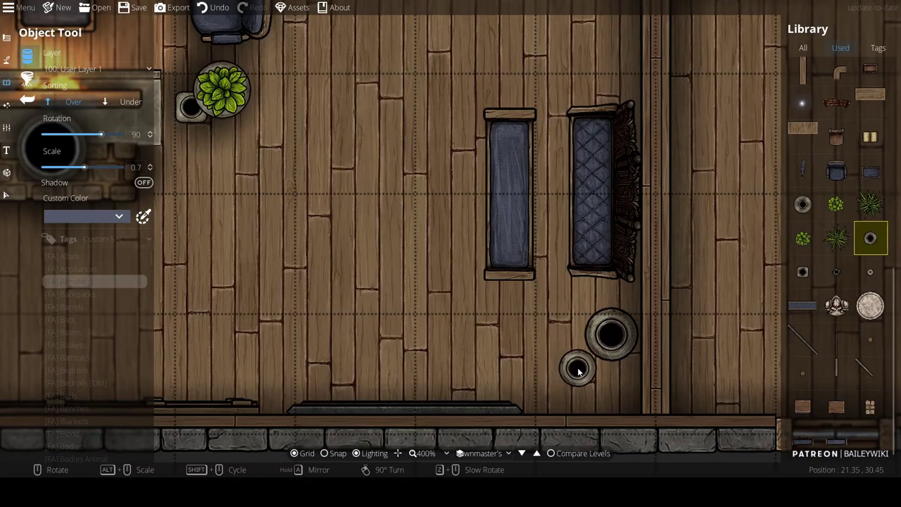
left_click(578, 371)
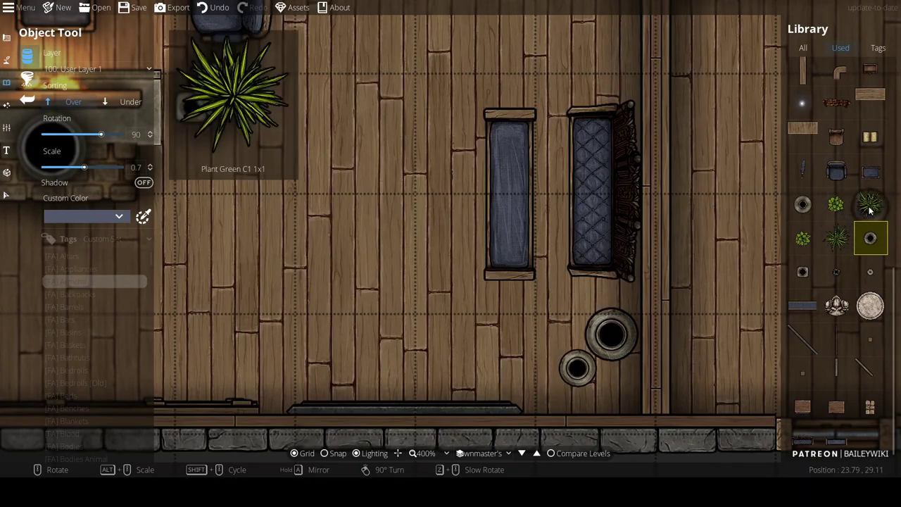
Put a broad-leaved green plant in the larger pot and Plant Green C1 1x1 at scale 0.7 in the smaller one
left_click(836, 204)
scroll(612, 333, "up", 6)
left_click(611, 332)
left_click(870, 204)
scroll(587, 348, "down", 6)
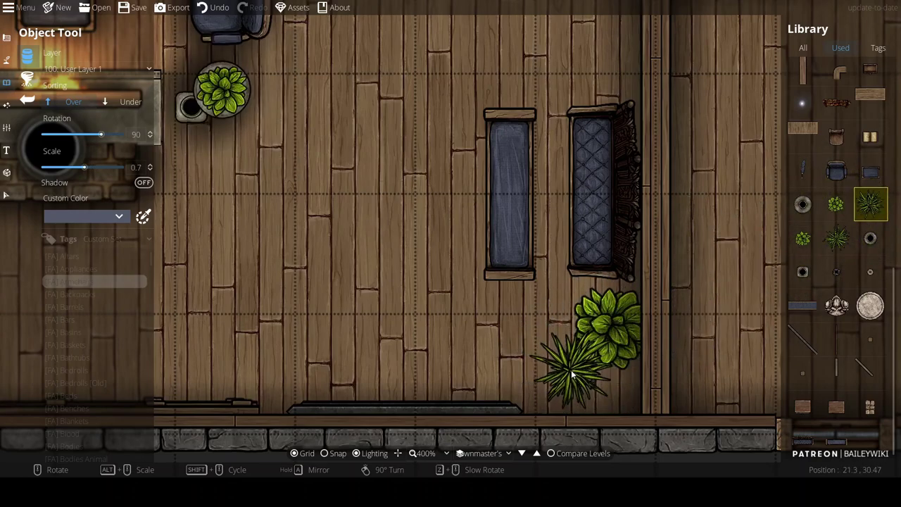
left_click(571, 367)
scroll(453, 289, "down", 1)
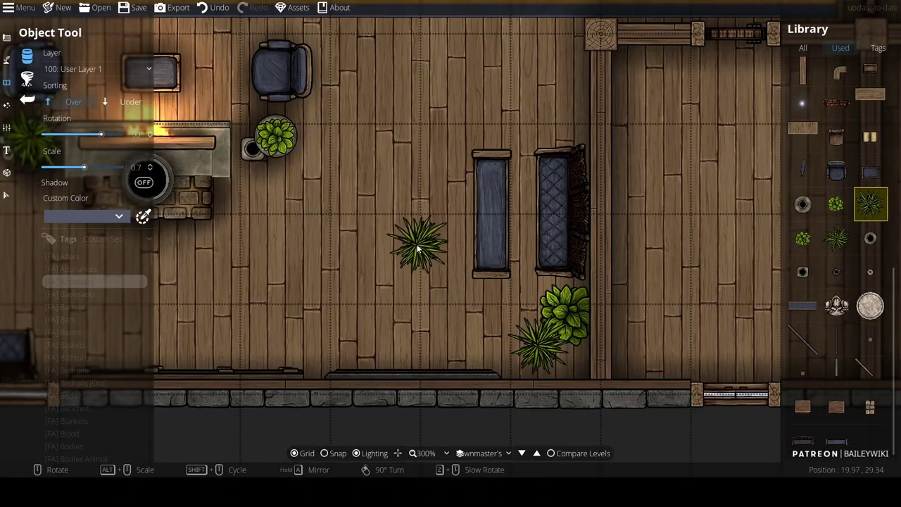
scroll(483, 257, "down", 1)
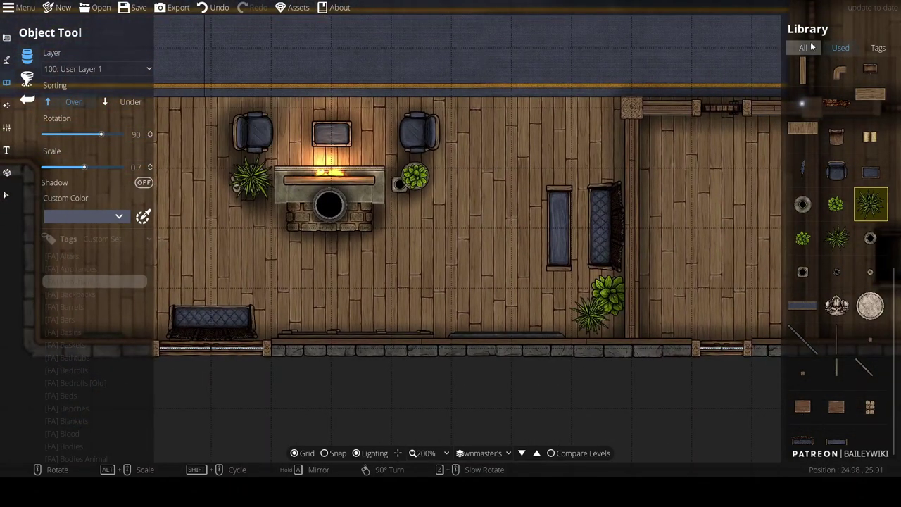
Add Shadow A 40% Circle Full beneath the partition-wall benches and corner plants, with Under sorting and scale 1.1
left_click_drag(893, 299, 893, 87)
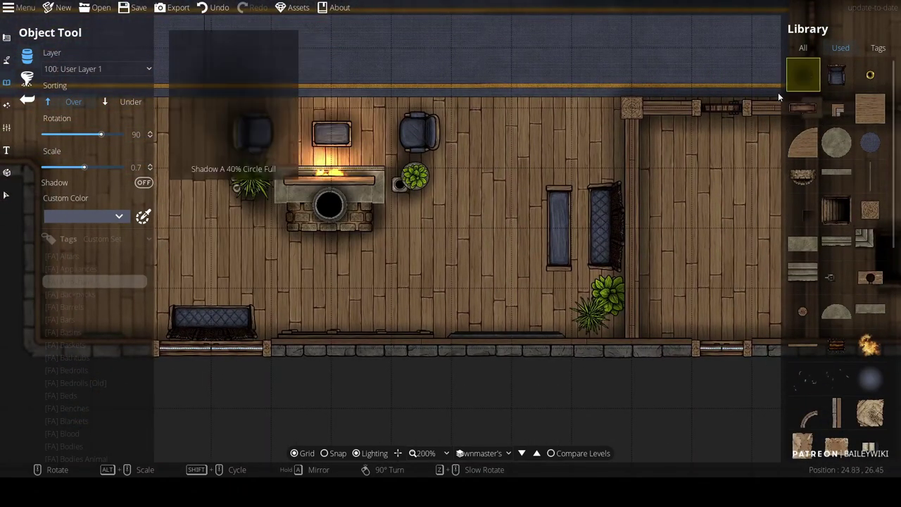
left_click(127, 101)
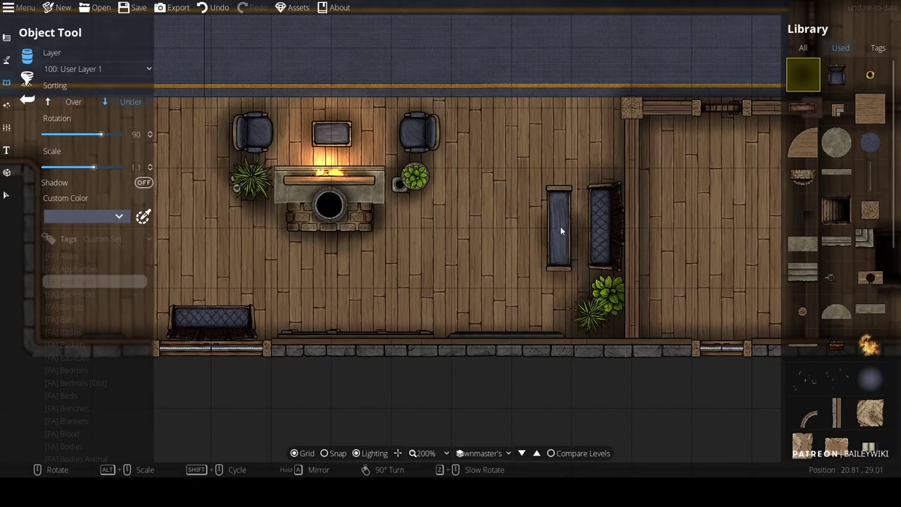
scroll(436, 206, "down", 3)
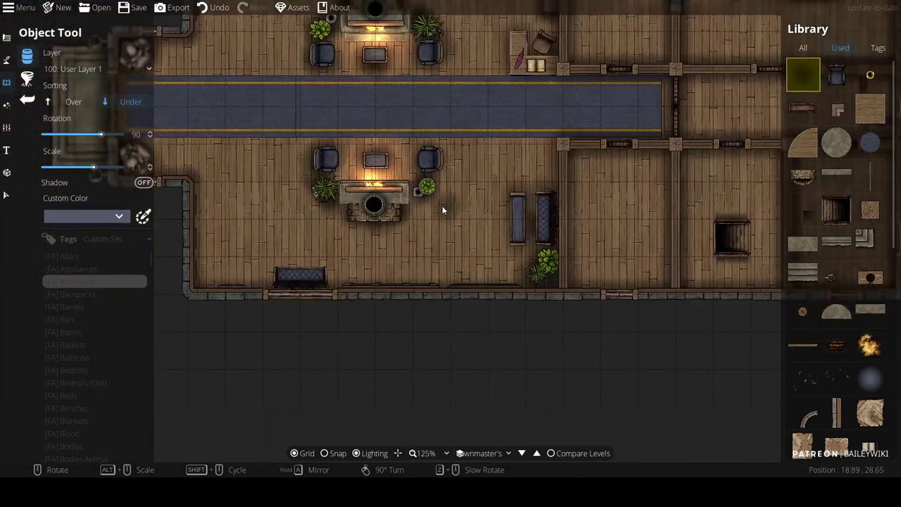
Add the same circular shadows beneath the two window benches, with Under sorting, at 90° and scale 1.1
left_click_drag(318, 278, 480, 197)
scroll(398, 300, "up", 6)
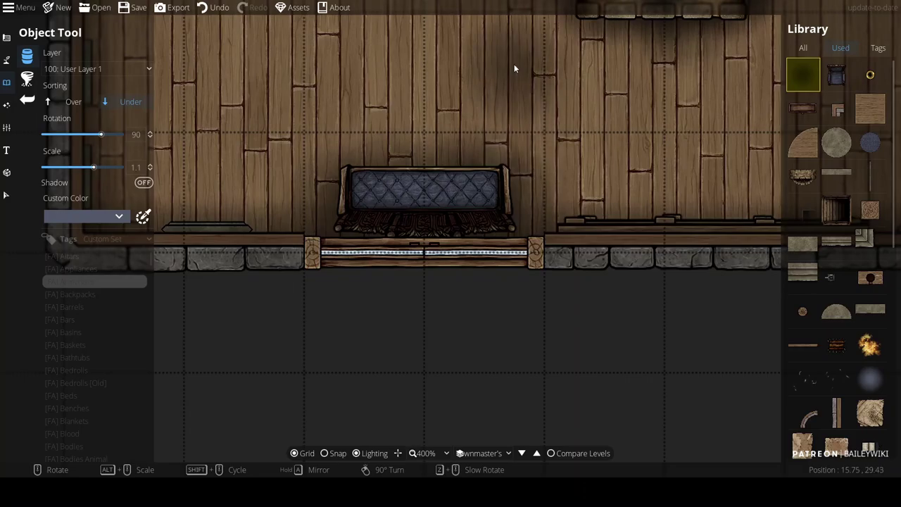
scroll(514, 66, "down", 2)
scroll(413, 282, "up", 3)
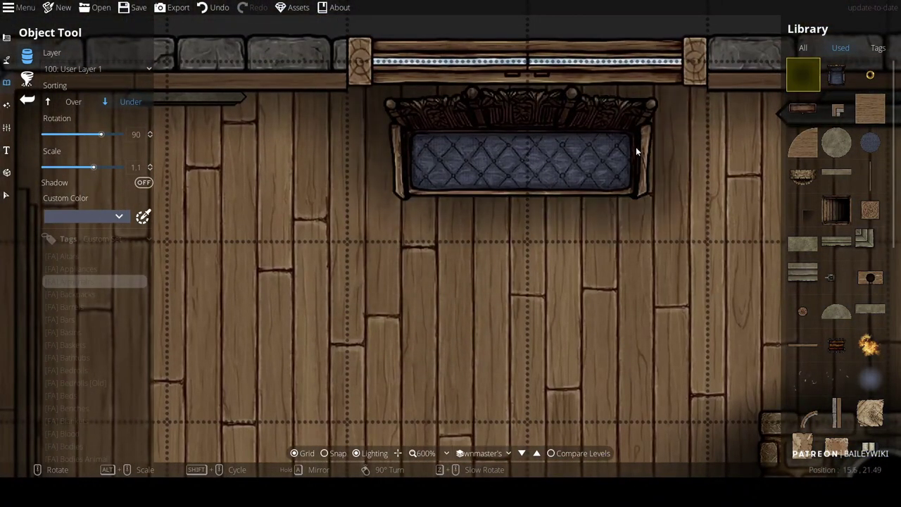
scroll(535, 233, "down", 3)
scroll(480, 280, "up", 2)
left_click_drag(470, 232, 562, 226)
scroll(550, 186, "down", 1)
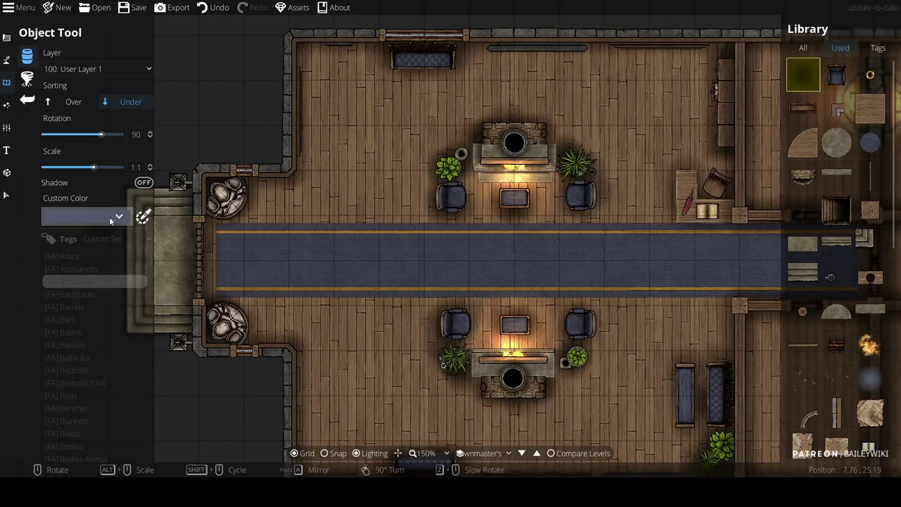
Set up the Pattern Shape Tool with the dark grey square stone tile pattern tinted light grey
left_click(6, 36)
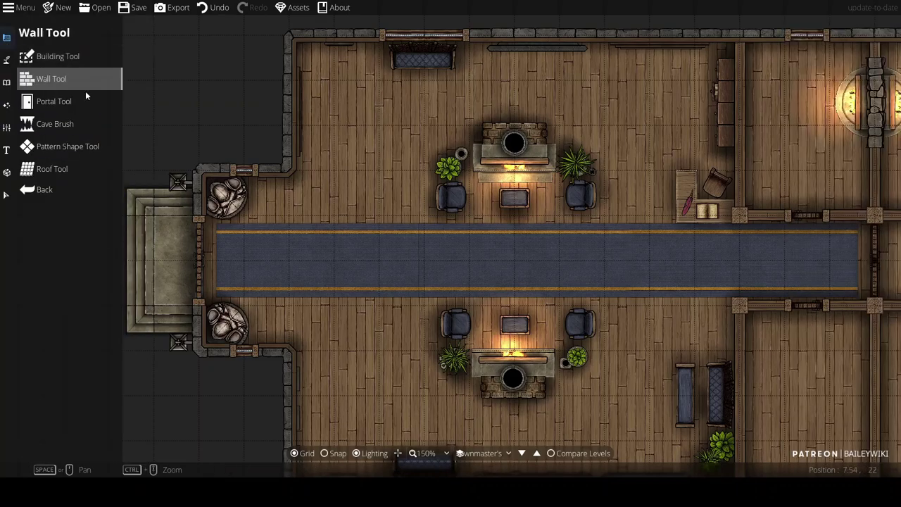
left_click(79, 146)
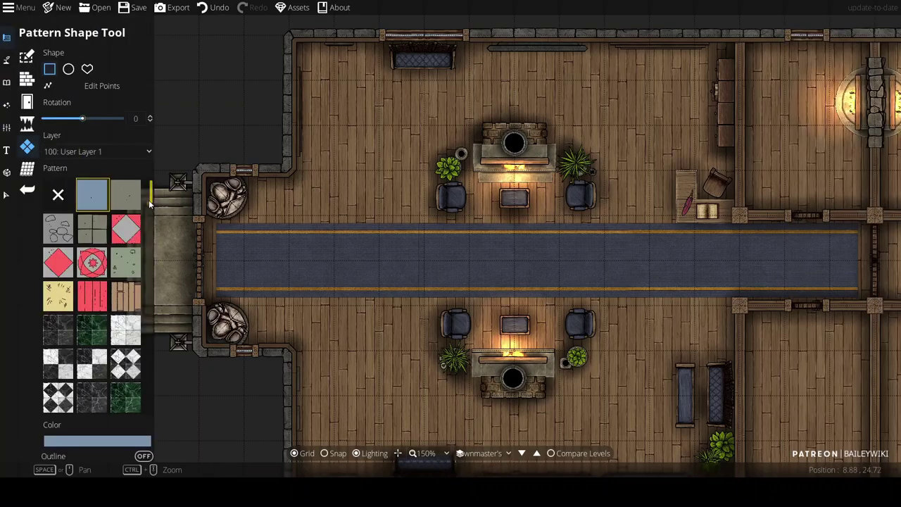
left_click_drag(153, 194, 144, 217)
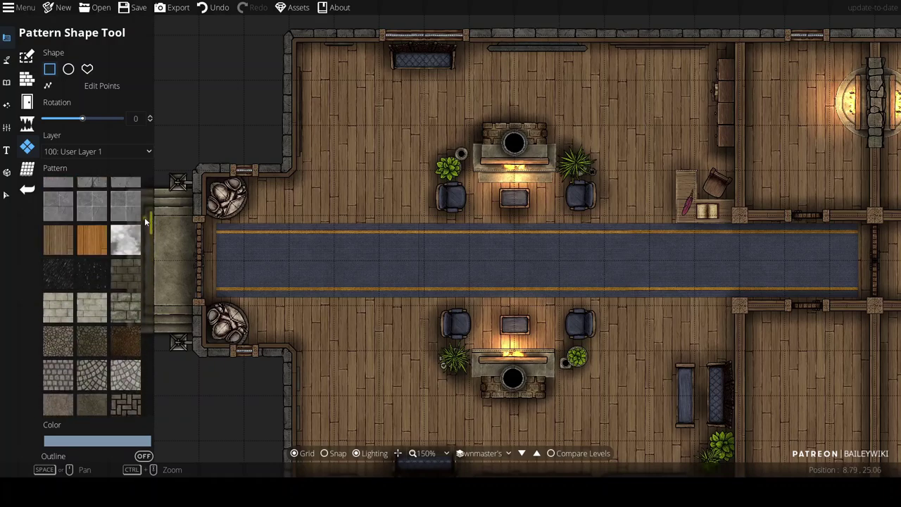
scroll(119, 242, "up", 4)
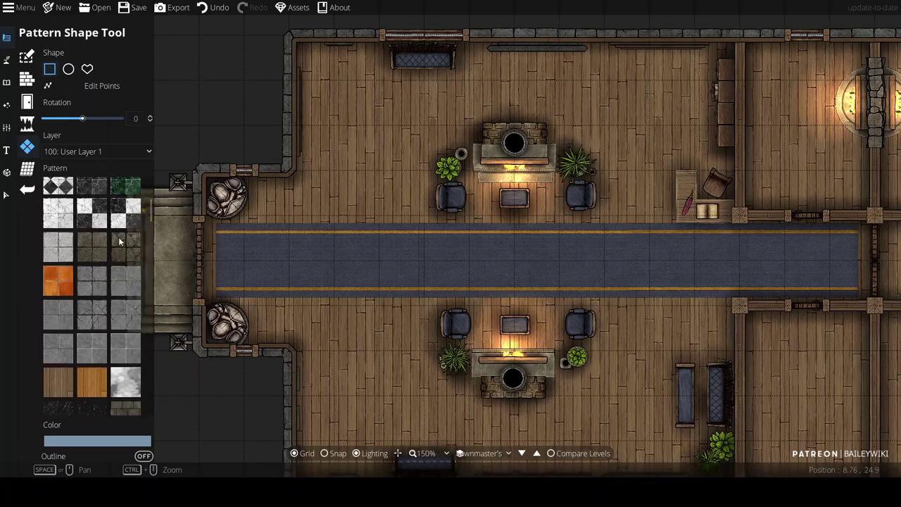
left_click(95, 280)
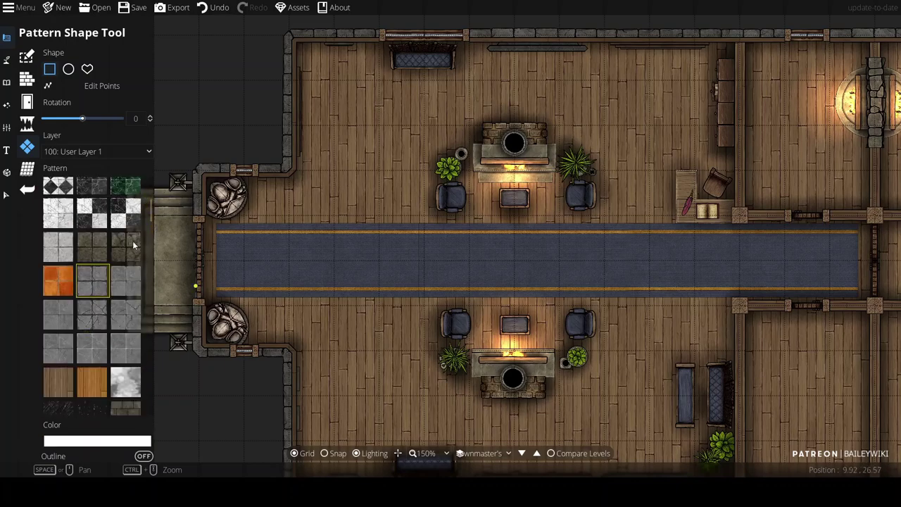
left_click(78, 441)
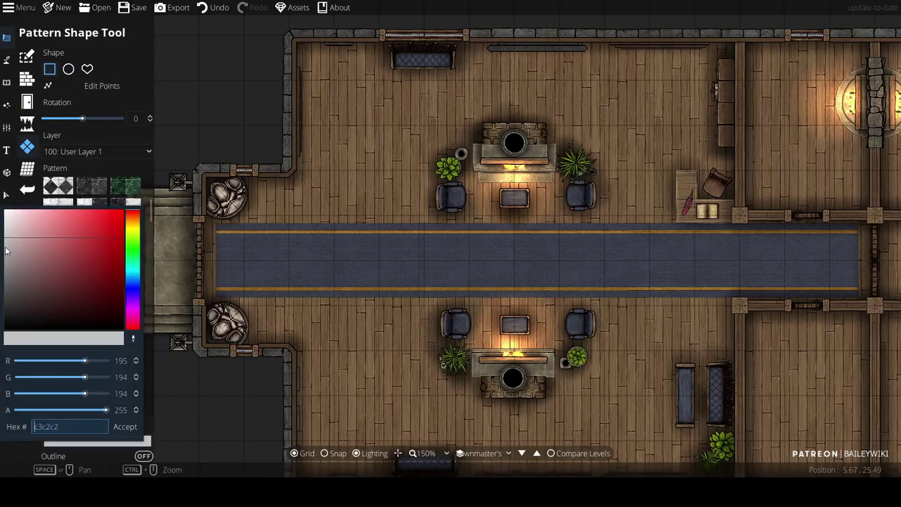
left_click(124, 427)
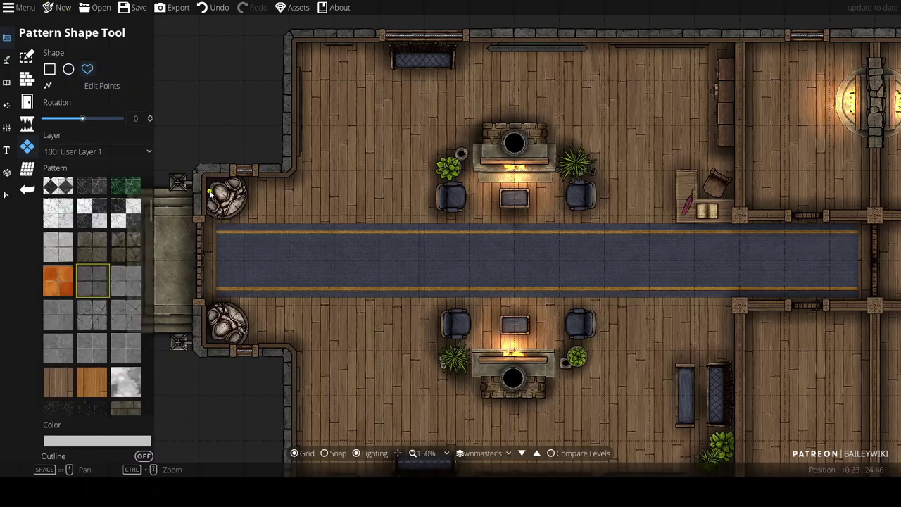
Outline a stone tile border half a square wide along the walls of the main hall's upper half, with snapping on
left_click(291, 170)
left_click(290, 34)
left_click(737, 40)
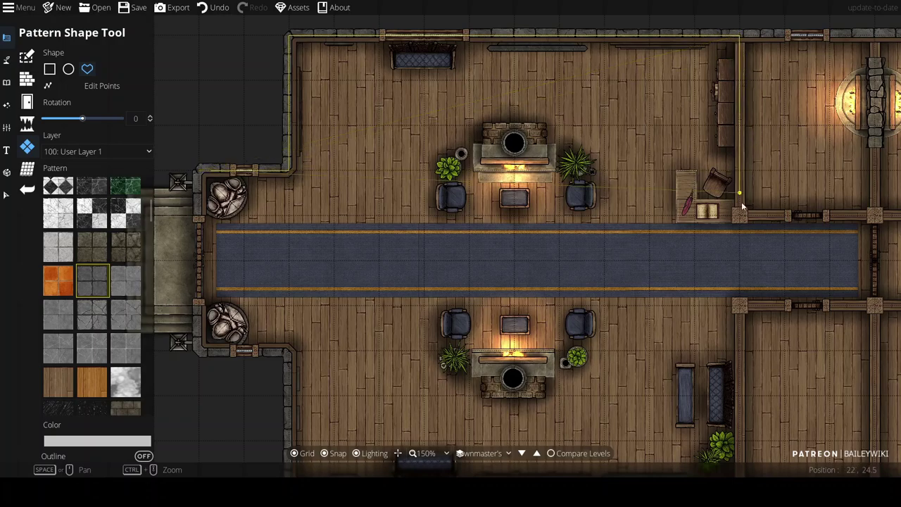
left_click(741, 217)
left_click(716, 202)
left_click(711, 58)
left_click(311, 193)
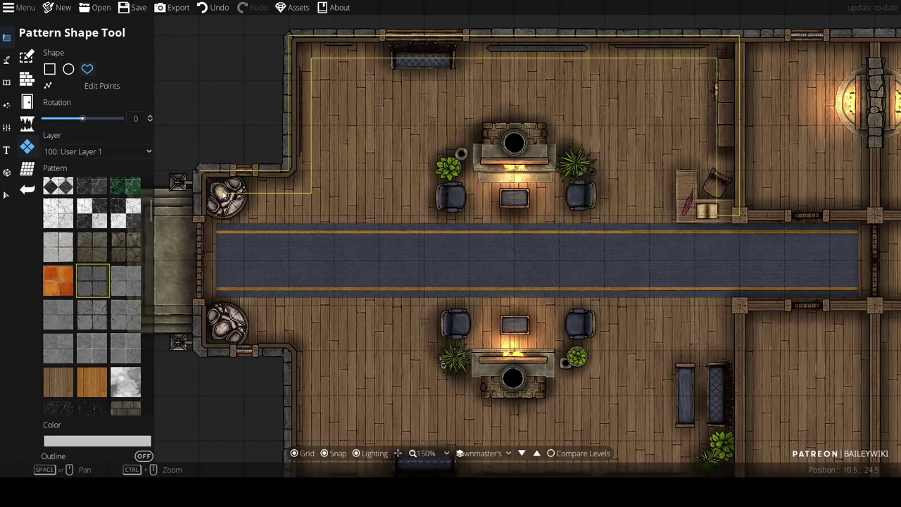
left_click(223, 221)
left_click(198, 215)
left_click(200, 176)
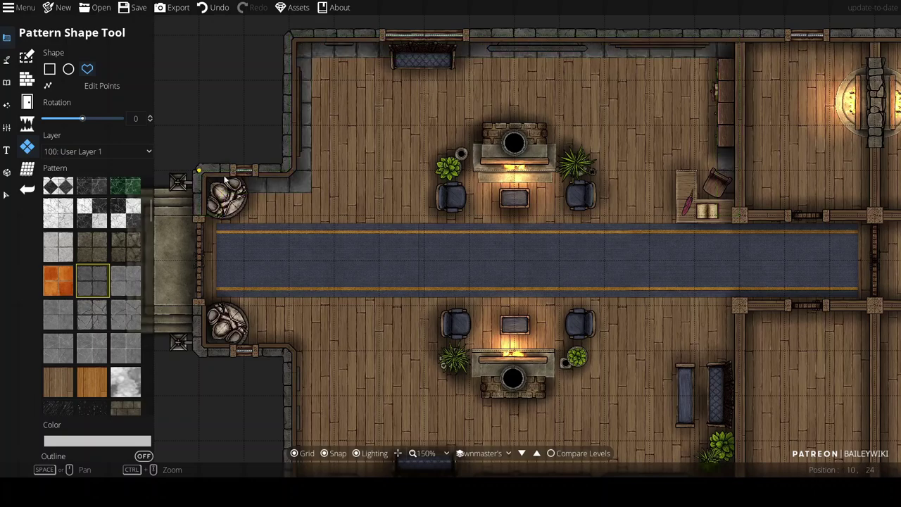
Outline a matching stone tile border along the entrance, outer walls and partition wall of the main hall's lower half
left_click_drag(354, 296, 413, 159)
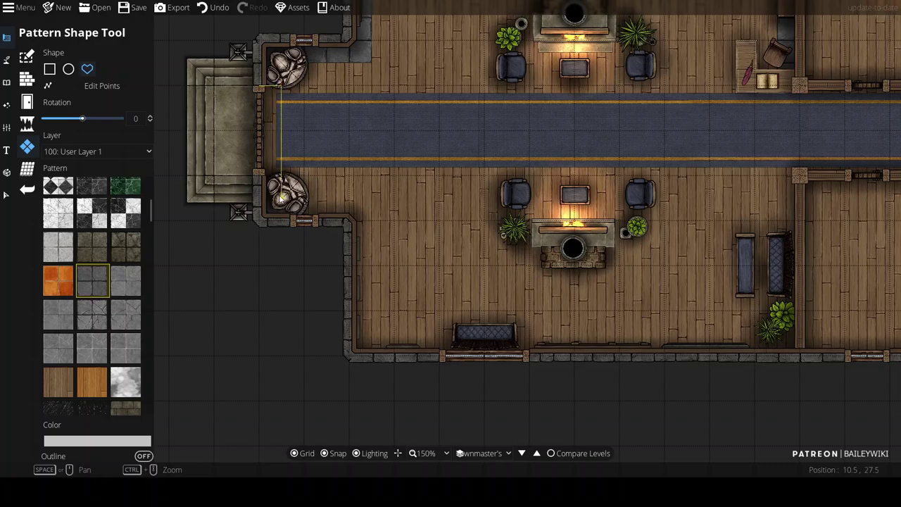
left_click(372, 333)
left_click(777, 333)
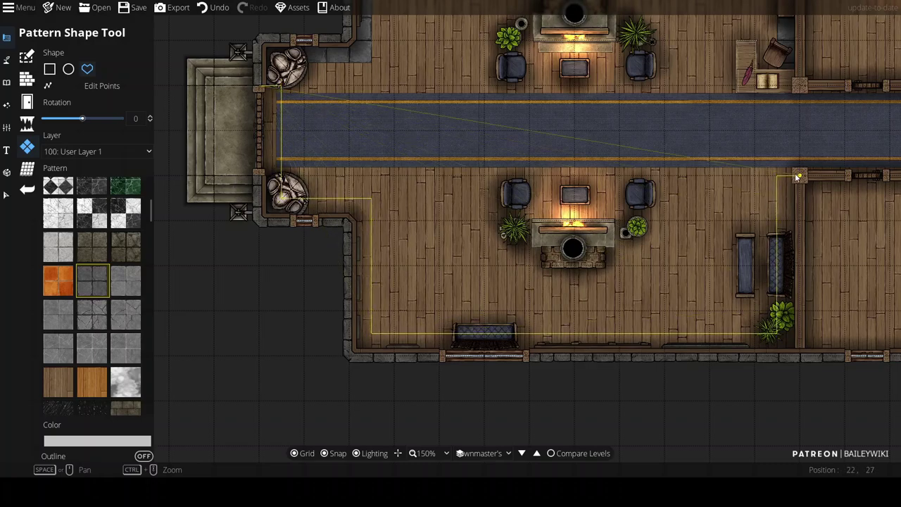
left_click(800, 352)
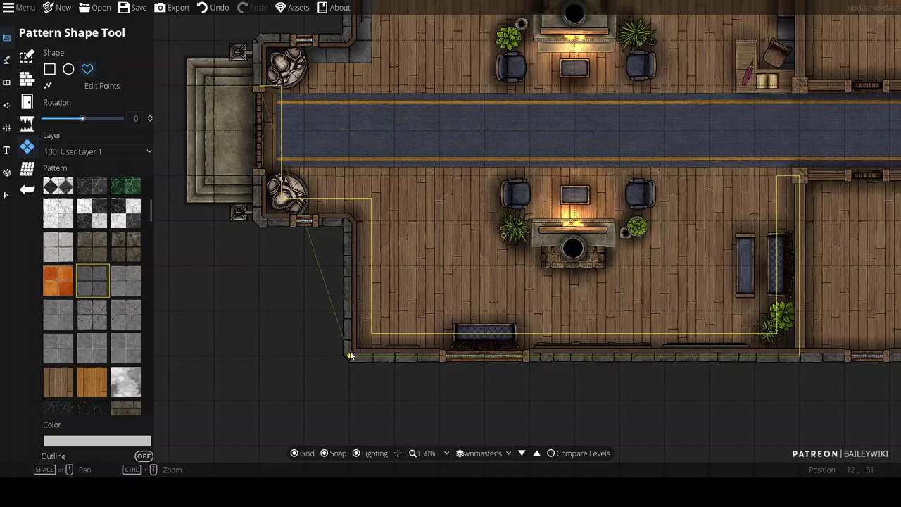
left_click(260, 87)
Lay stone tile strips along the outer wall of both upper rooms and beside the curved-desk room's east and fireplace walls
left_click_drag(493, 123, 412, 171)
left_click_drag(466, 192, 438, 210)
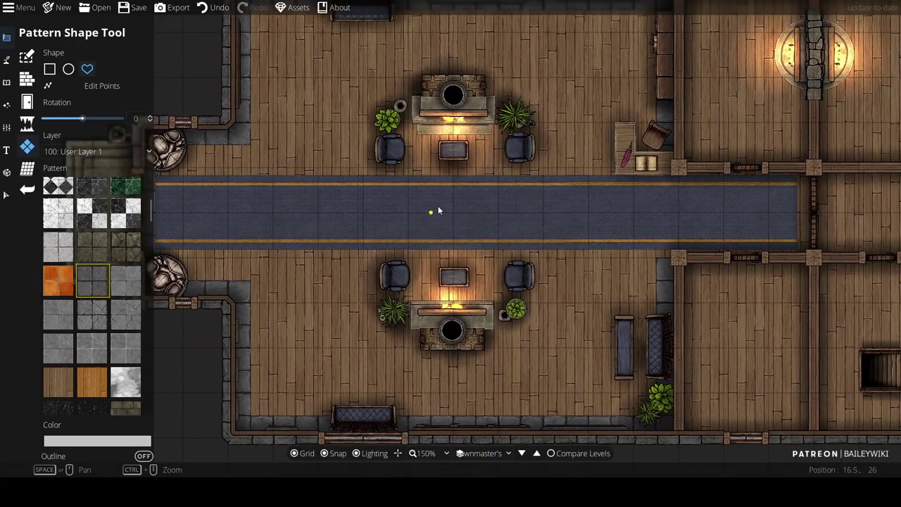
left_click_drag(492, 153, 426, 212)
mouse_move(484, 219)
left_mouse_down()
mouse_move(472, 237)
mouse_move(448, 121)
mouse_move(564, 124)
left_mouse_up()
left_click_drag(587, 157, 473, 138)
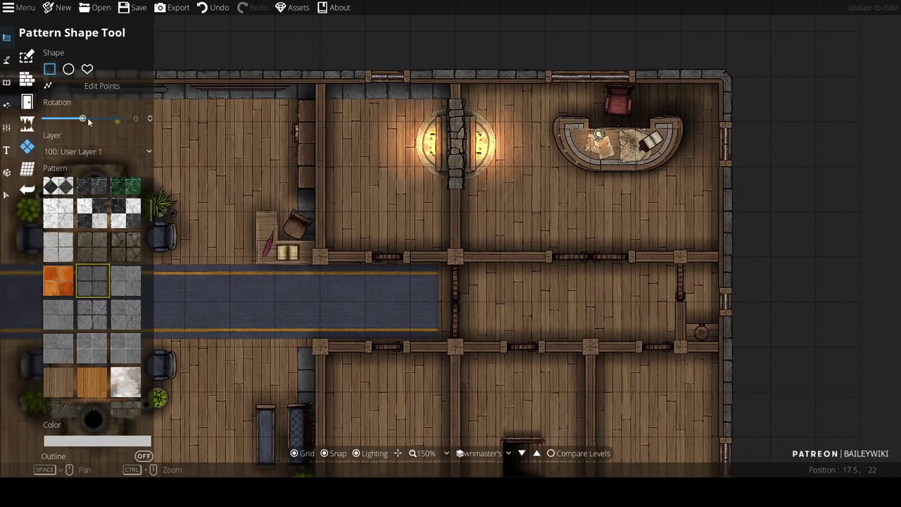
left_click_drag(715, 104, 723, 255)
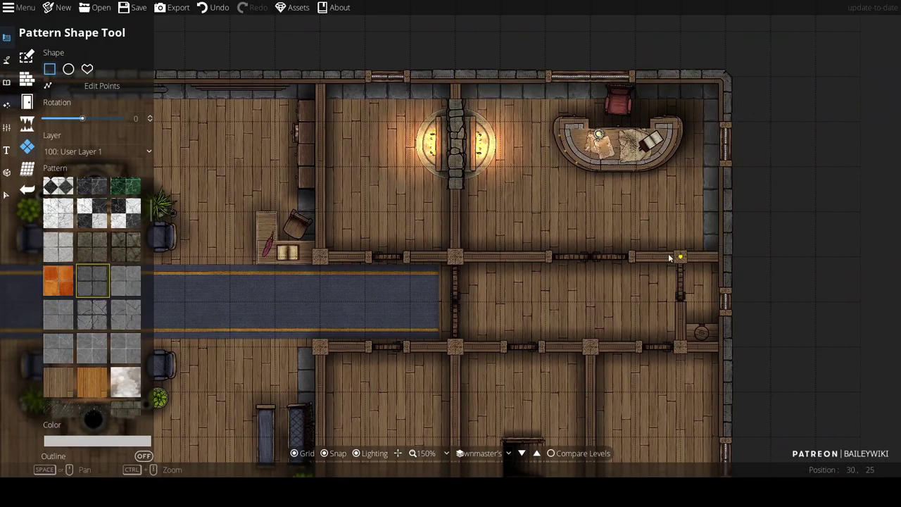
left_click_drag(460, 103, 479, 258)
scroll(504, 235, "up", 5)
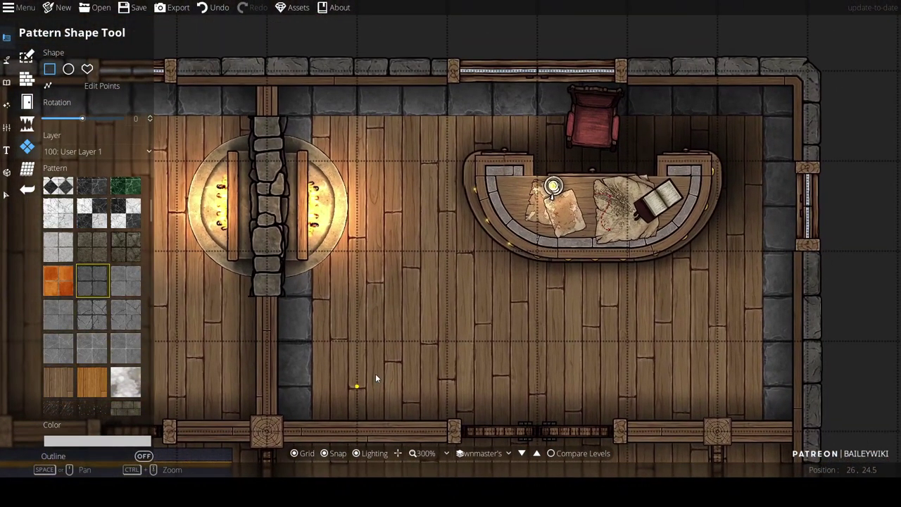
scroll(374, 378, "down", 3)
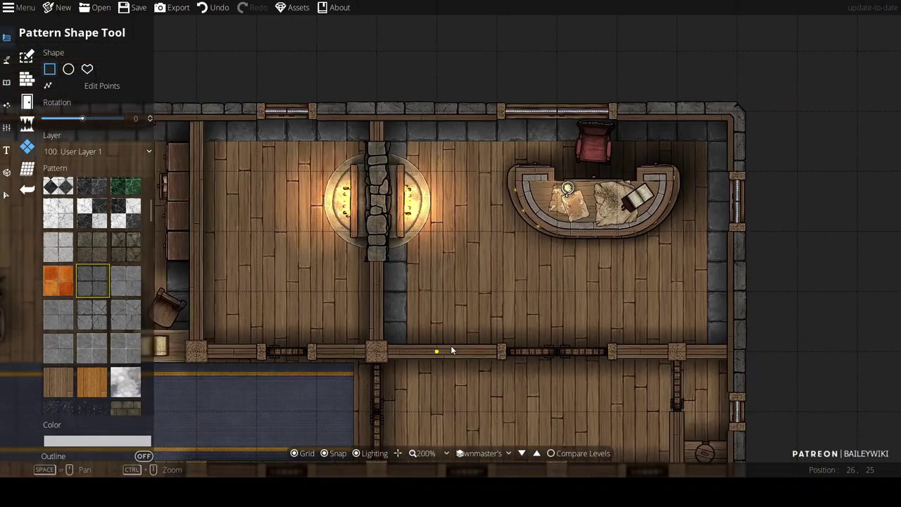
Pave the small closet off the corridor and lay stone strips 0.5 squares deep along the lower rooms' outer walls
left_click_drag(451, 345, 607, 300)
left_click_drag(552, 298, 461, 97)
left_click_drag(673, 209, 698, 215)
left_click_drag(692, 251, 708, 455)
left_click_drag(708, 456, 591, 289)
left_click_drag(433, 291, 407, 281)
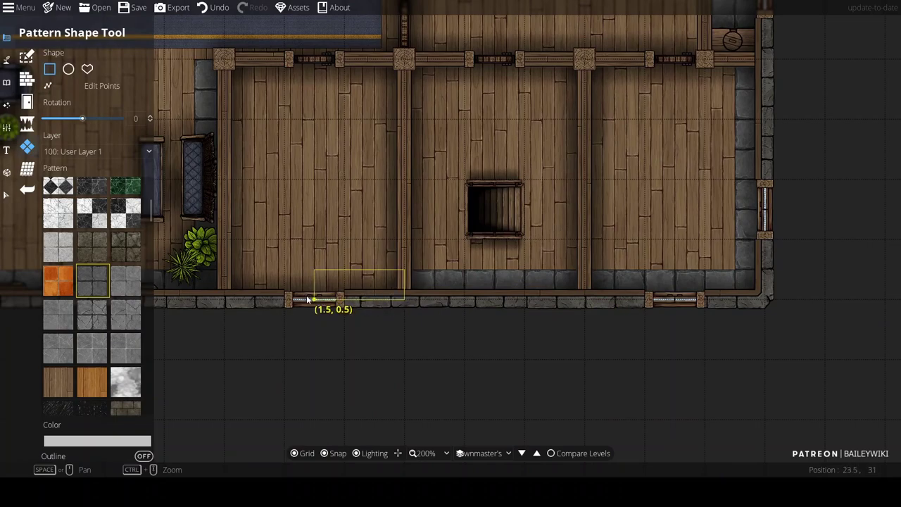
left_click_drag(300, 300, 228, 287)
Try laying a stone tile rectangle in the corridor beyond the main hall, then undo it
scroll(322, 181, "down", 3)
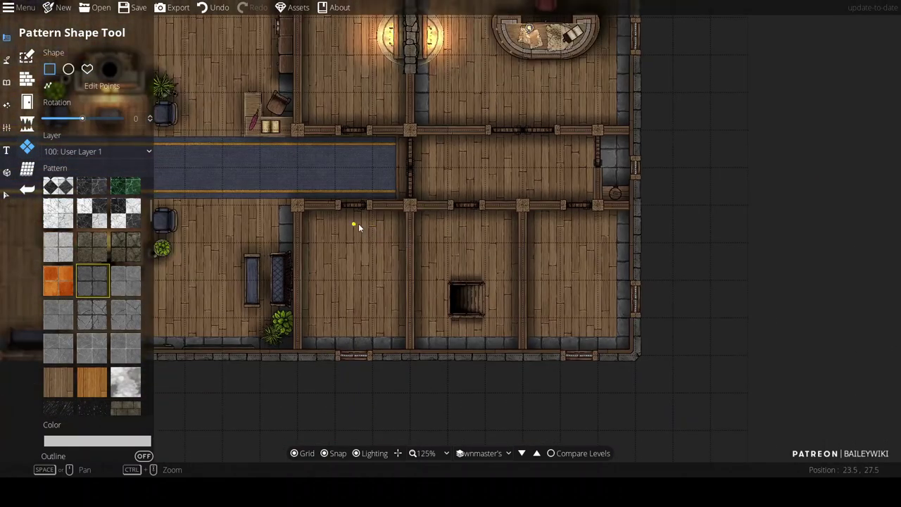
left_click_drag(403, 246, 470, 281)
scroll(527, 216, "up", 1)
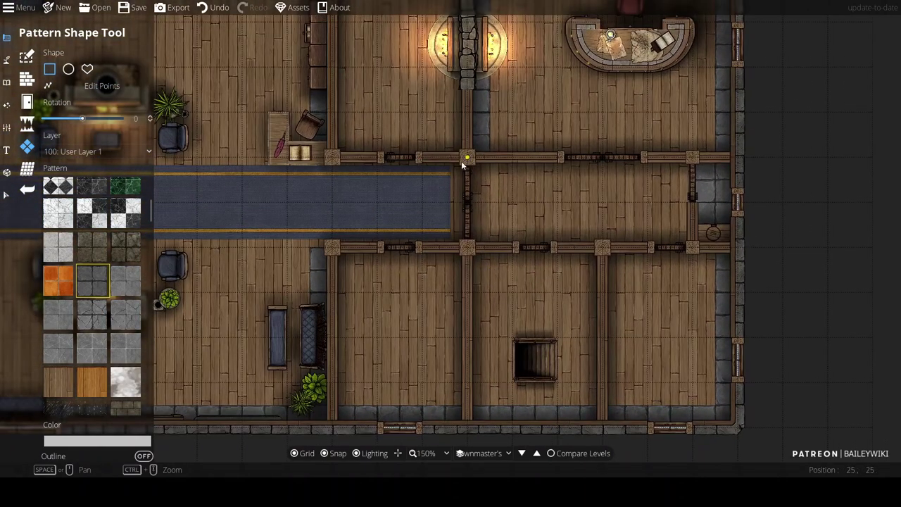
left_click_drag(451, 167, 696, 249)
scroll(434, 266, "down", 2)
scroll(485, 254, "up", 2)
key("ctrl+z")
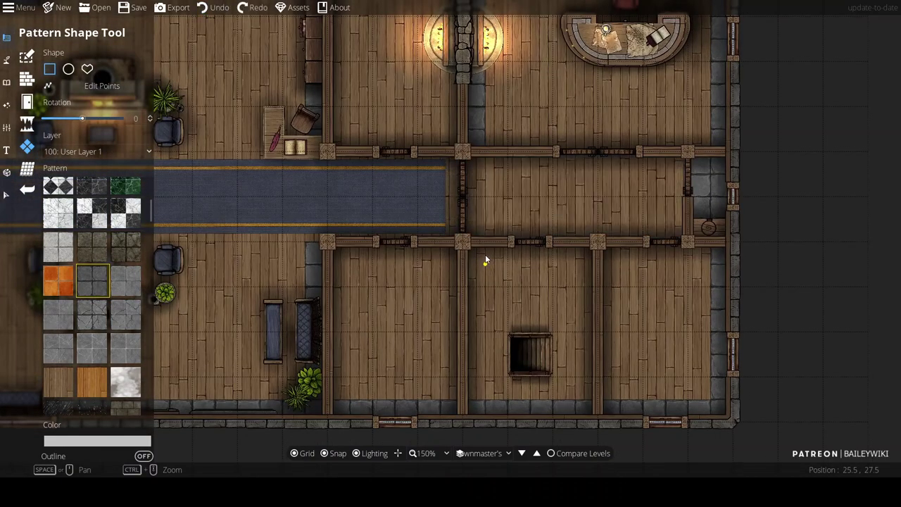
Add a stone tile strip along both the upper and lower walls of the corridor beyond the main hall
left_click_drag(443, 167, 688, 156)
mouse_move(691, 220)
left_mouse_down()
mouse_move(542, 247)
mouse_move(463, 243)
left_mouse_up()
scroll(561, 263, "up", 2)
scroll(562, 265, "down", 4)
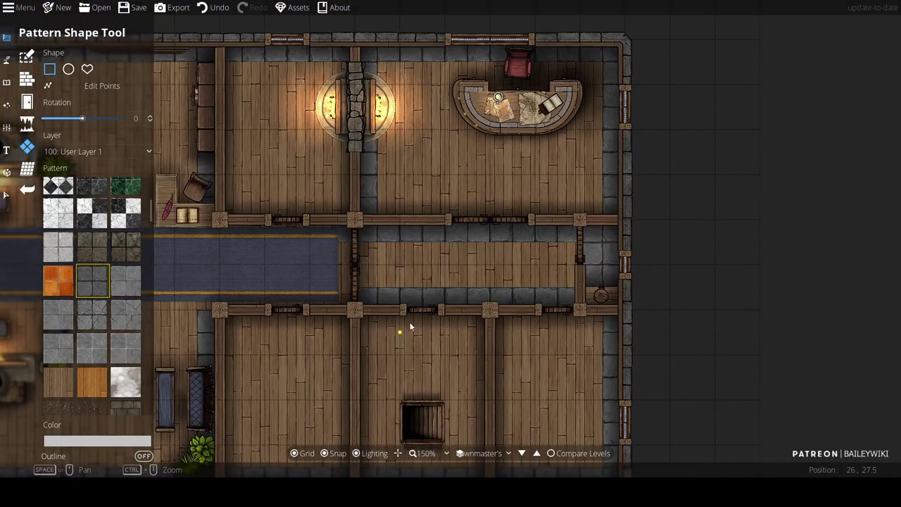
Add stone tile strips along the walls on both sides of the carpet's inner end, between the hall and the corridor door
left_click_drag(410, 326, 748, 276)
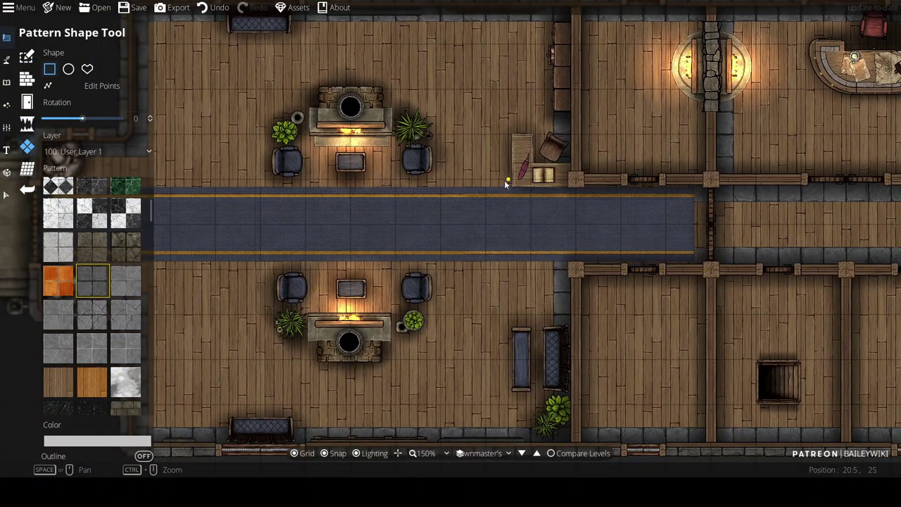
left_click_drag(552, 180, 710, 203)
scroll(754, 261, "down", 1)
left_click_drag(734, 251, 445, 244)
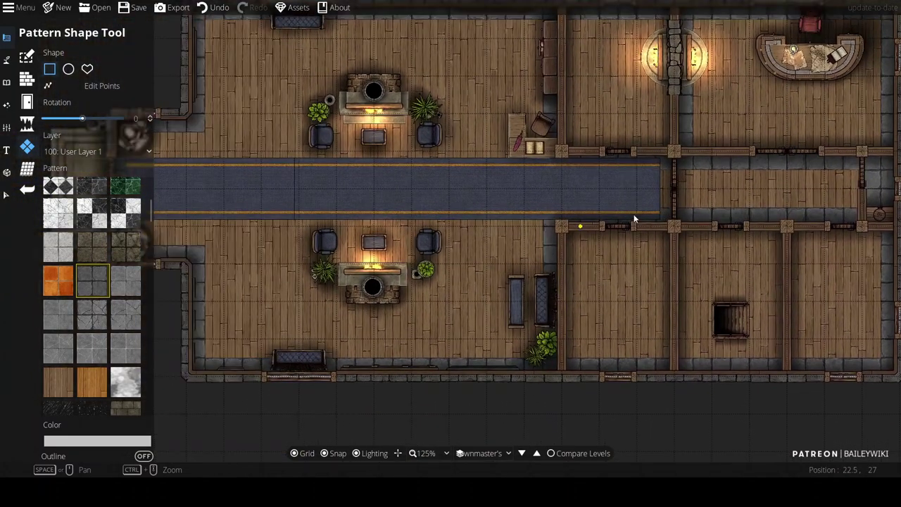
left_click_drag(650, 219, 559, 245)
scroll(639, 234, "down", 1)
scroll(572, 244, "up", 1)
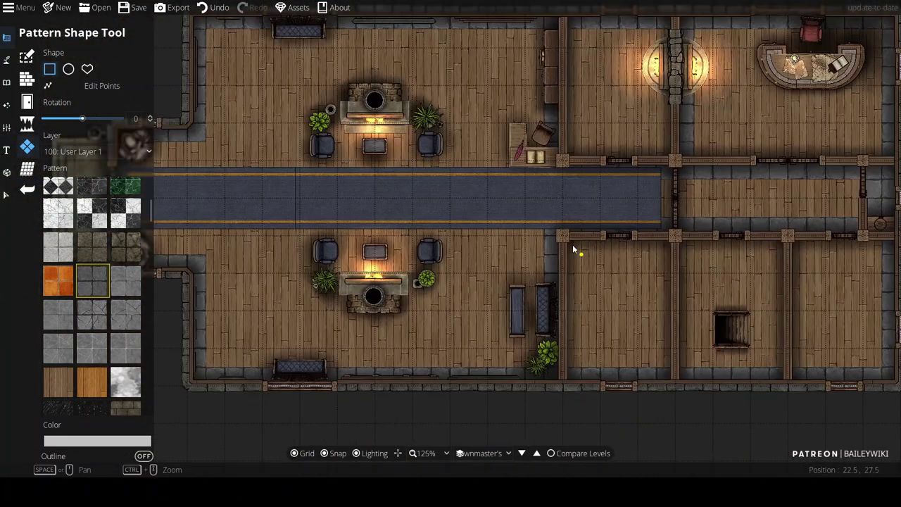
Reuse Nightstand Wood Ashen A1 1x1 to place one against the east wall of the room beside the benches, at 90° and scale 1.1
left_click_drag(547, 154, 491, 169)
scroll(567, 302, "up", 2)
left_click_drag(451, 196, 470, 188)
left_click(6, 82)
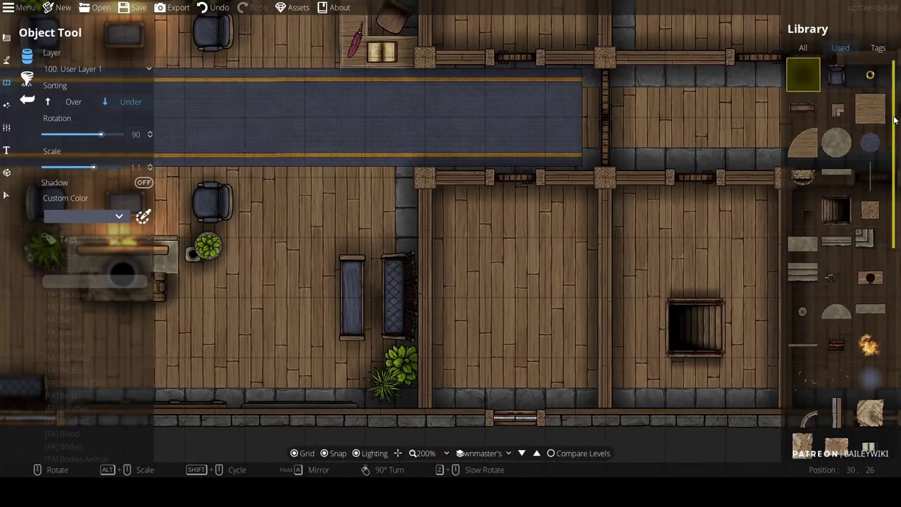
scroll(845, 211, "down", 3)
scroll(844, 282, "down", 3)
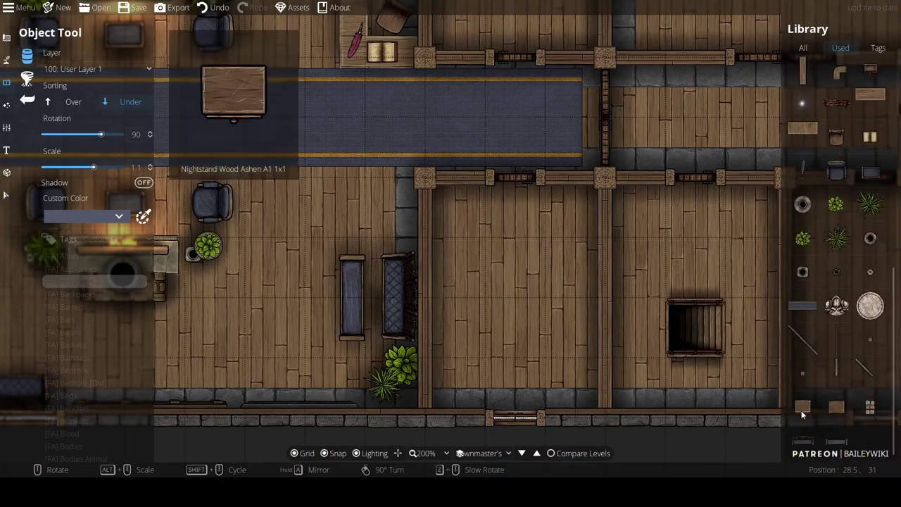
left_click(802, 406)
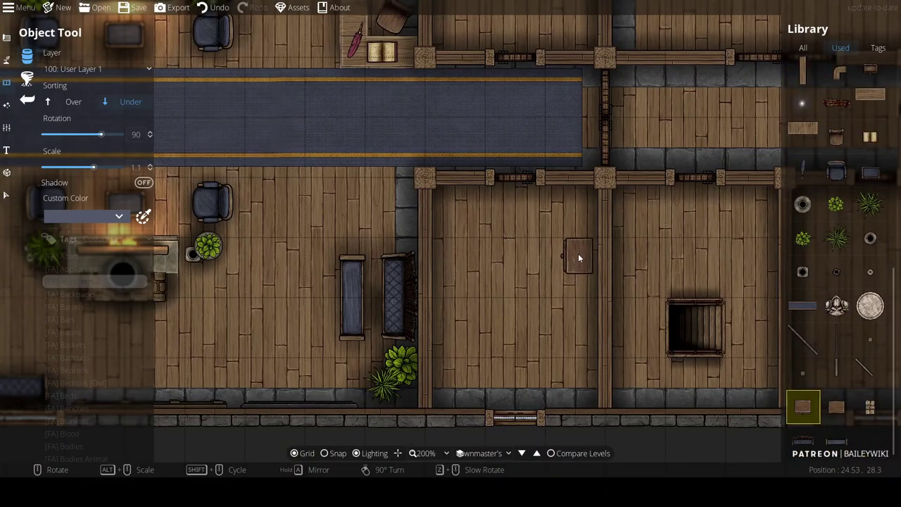
scroll(582, 261, "up", 2)
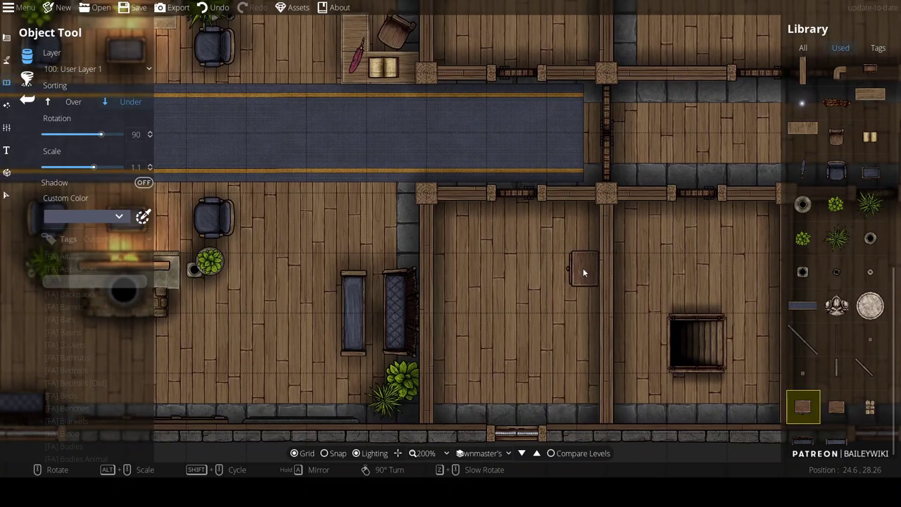
scroll(583, 272, "down", 2)
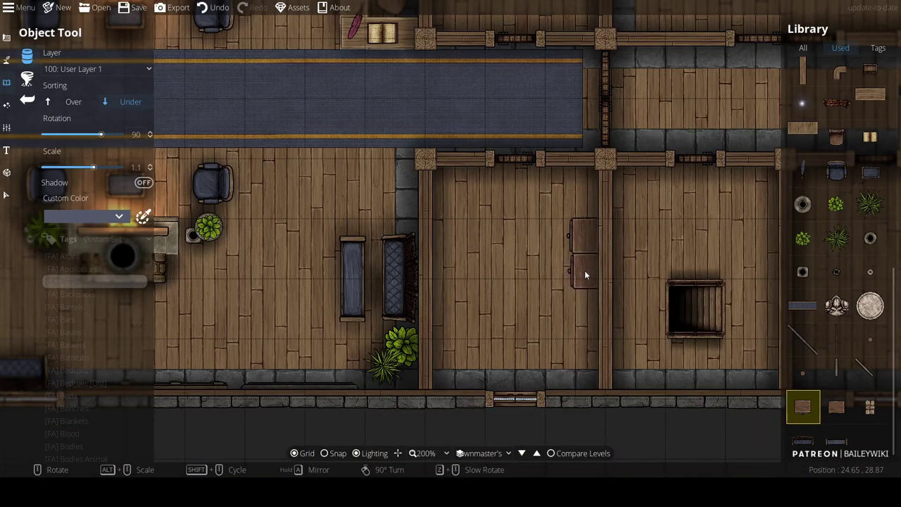
Undo that nightstand and line up four of them on 200: User Layer 2 along the same east wall
left_click(92, 69)
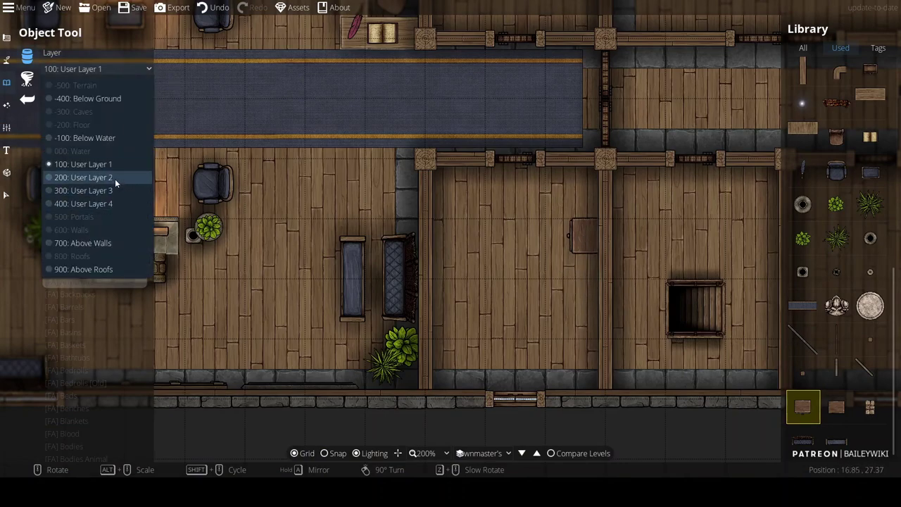
left_click(114, 177)
key("ctrl+z")
left_click(585, 237)
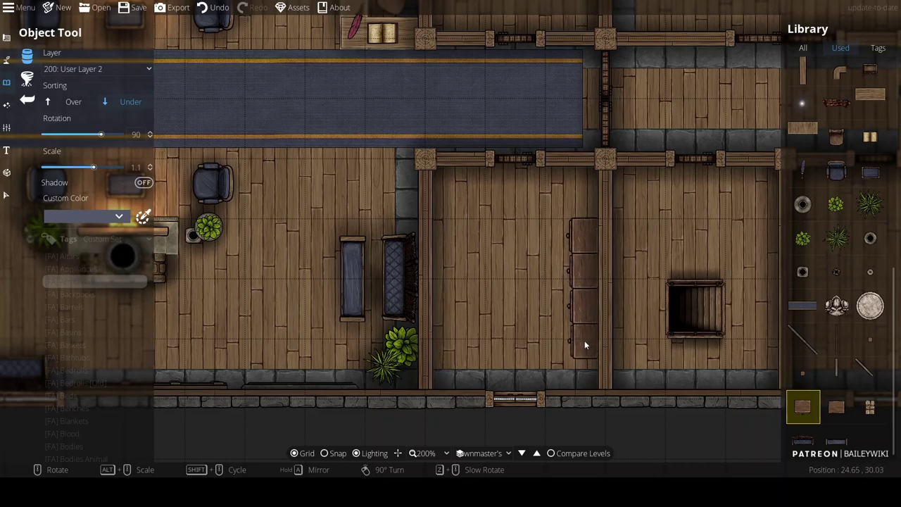
left_click(585, 341)
Line the room's west wall with five nightstands at -90° and extend the east row by one at 90°
left_click_drag(585, 342, 621, 275)
right_click(490, 271)
right_click(488, 273)
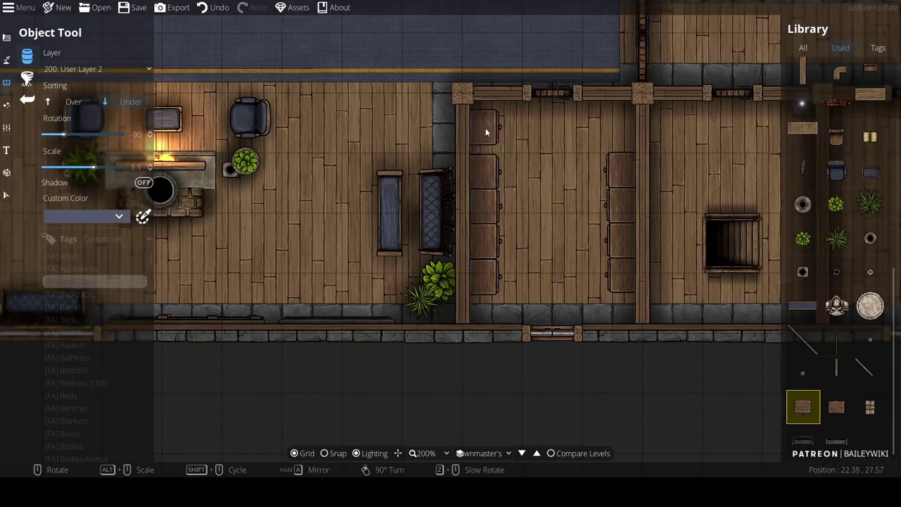
left_click(484, 137)
right_click(570, 135)
right_click(585, 132)
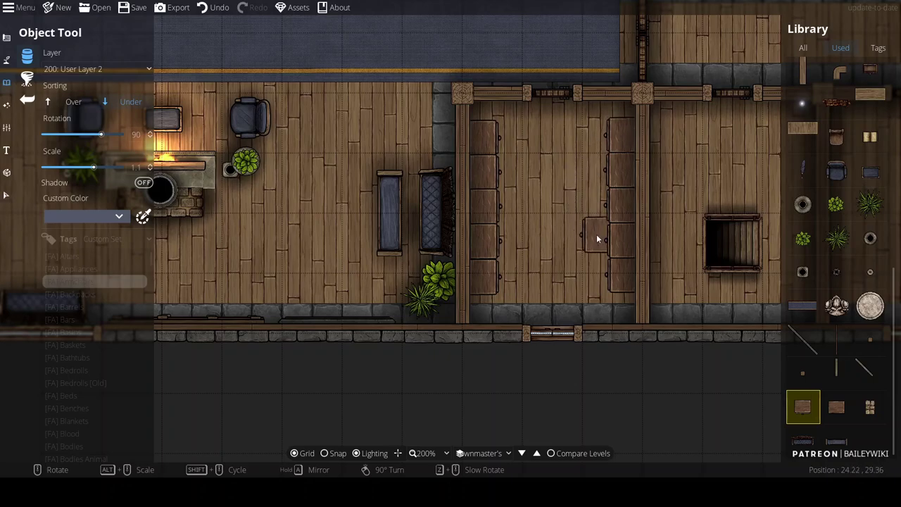
Place two wooden tabletops end to end along the nightstand room's south wall, at -180° and scale 1.4
left_click(870, 97)
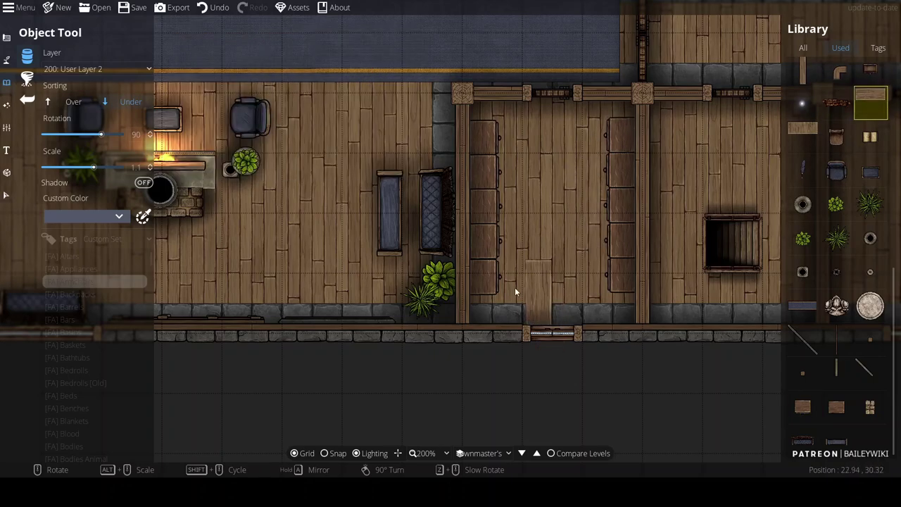
scroll(514, 286, "up", 1)
scroll(510, 287, "up", 3, "alt")
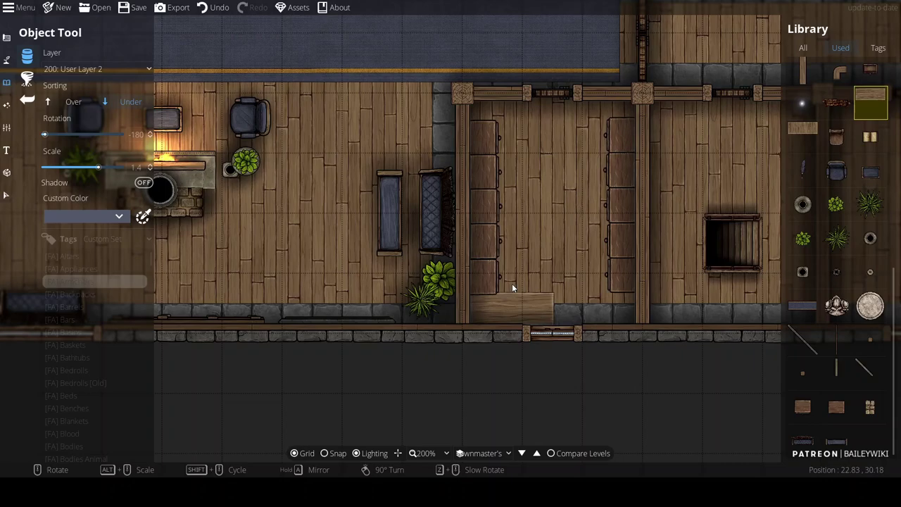
left_click(512, 284)
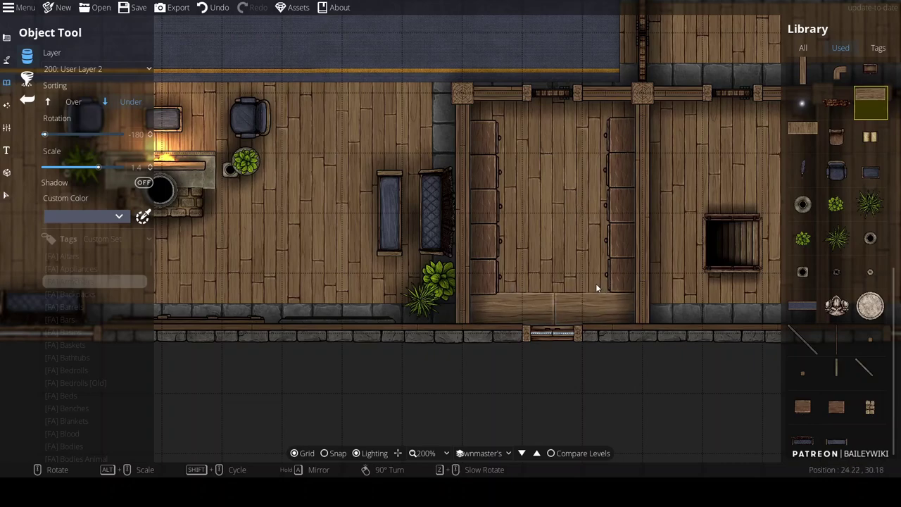
left_click(596, 284)
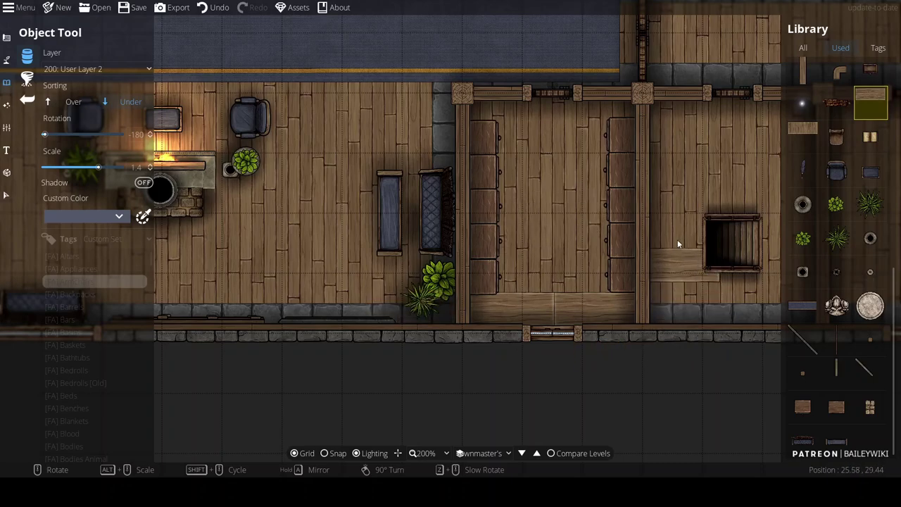
Draw short shadow paths of width 0.57 on 300: User Layer 3 where the southernmost nightstands meet the tabletops
scroll(605, 294, "up", 2)
scroll(613, 289, "down", 1)
left_click_drag(614, 190, 608, 135)
scroll(538, 233, "up", 2)
left_click(6, 60)
left_click(62, 123)
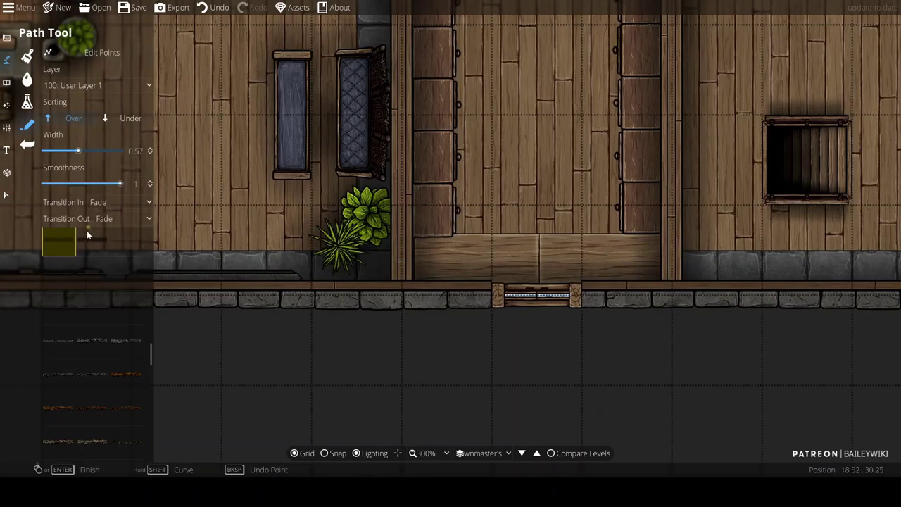
scroll(432, 251, "up", 6)
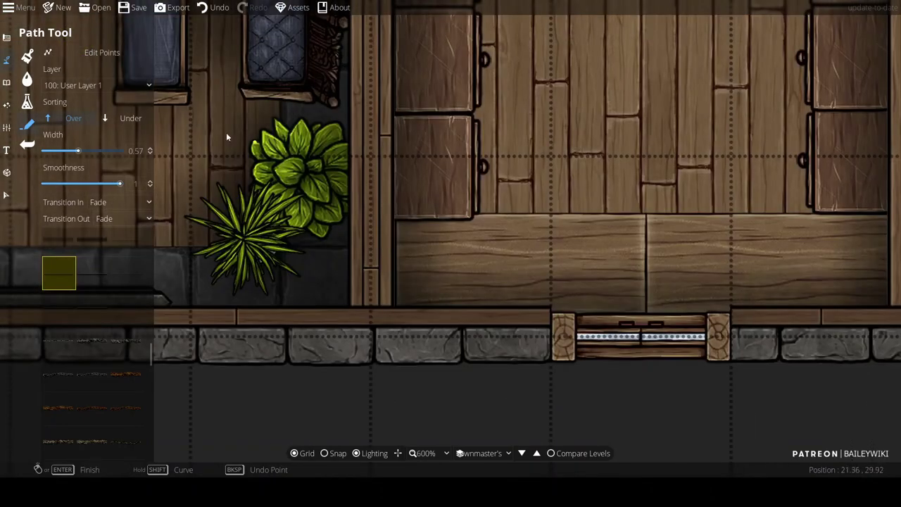
left_click(91, 85)
left_click(83, 207)
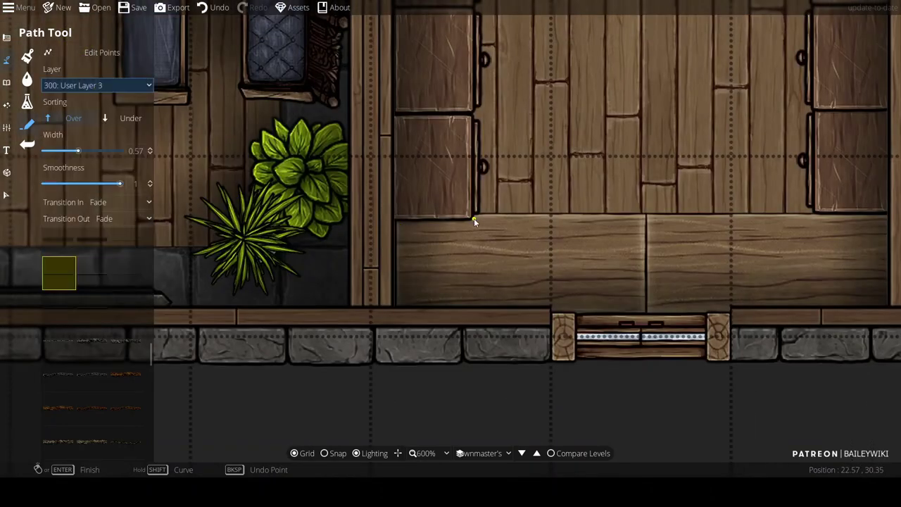
left_click(391, 223)
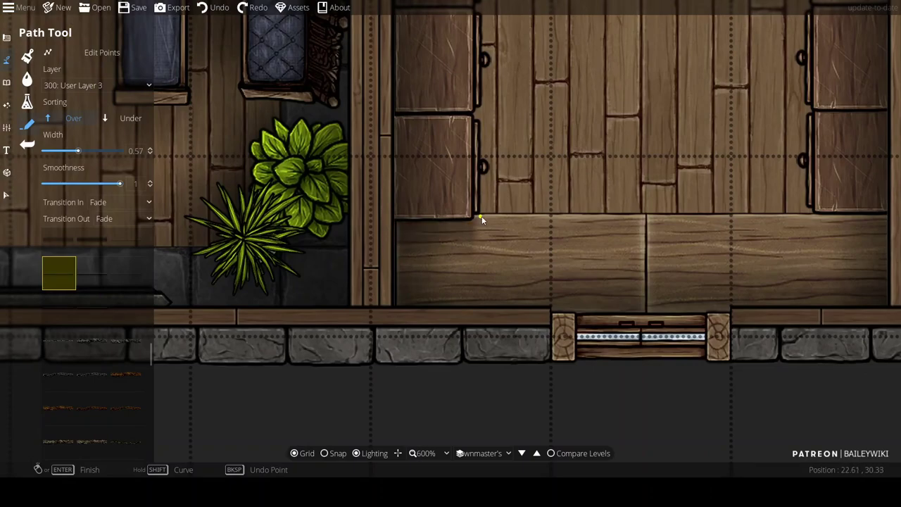
left_click(482, 215)
right_click(482, 216)
left_click_drag(628, 249, 425, 245)
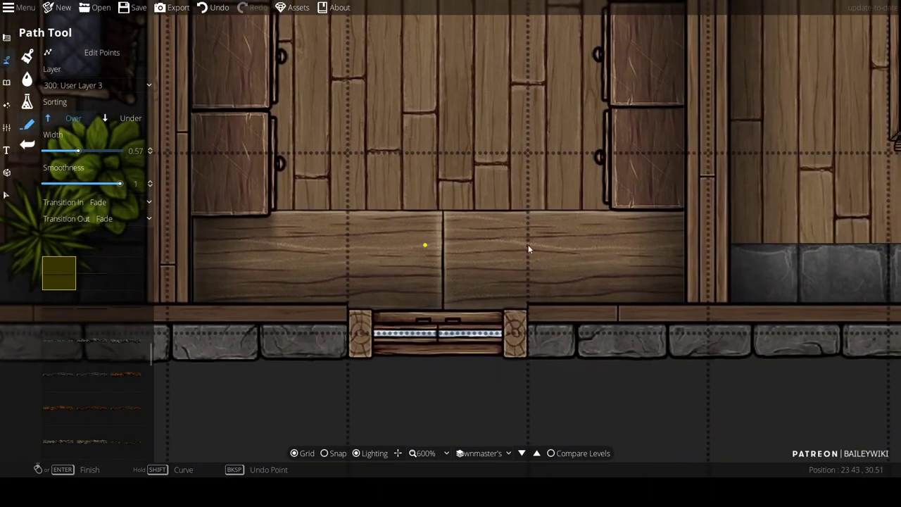
left_click(606, 209)
scroll(608, 185, "down", 5)
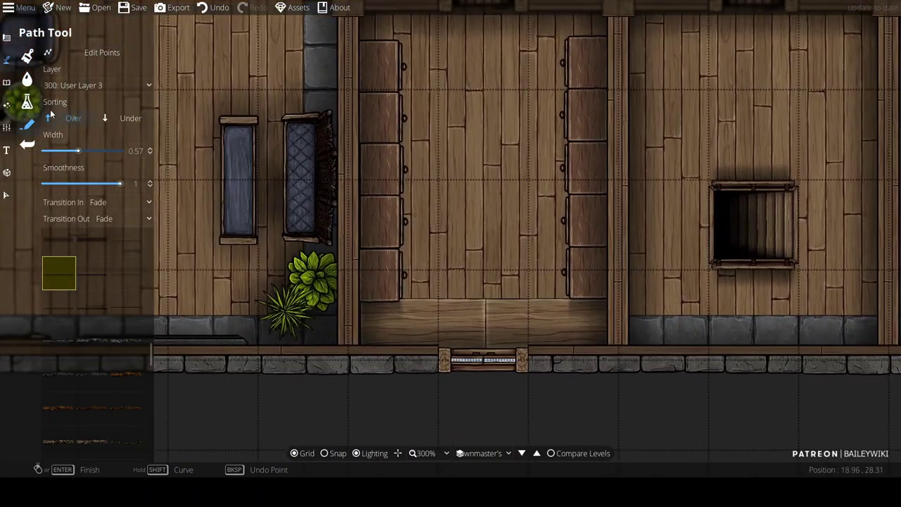
Tuck drawer objects under the fronts of the east row of nightstands, at 90° and scale 1.1 on 200: User Layer 2
left_click(6, 83)
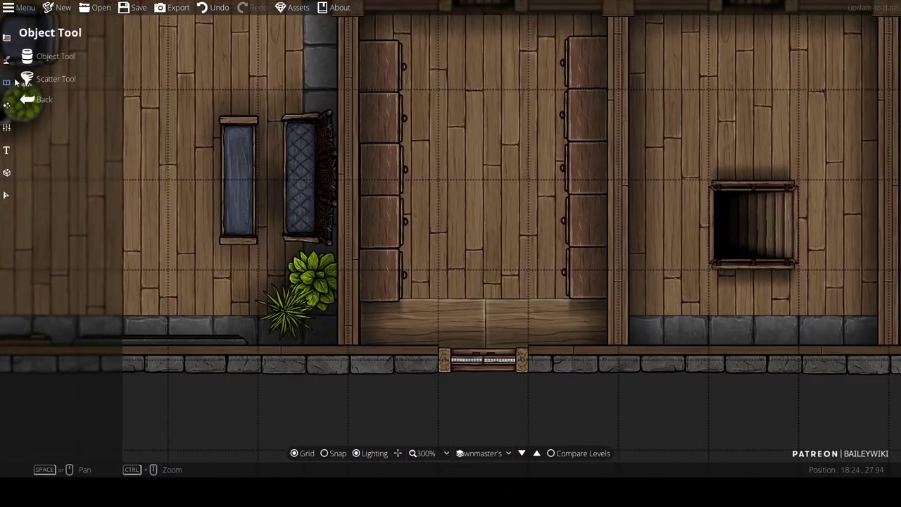
left_click(61, 54)
scroll(607, 88, "up", 6)
scroll(565, 65, "down", 1)
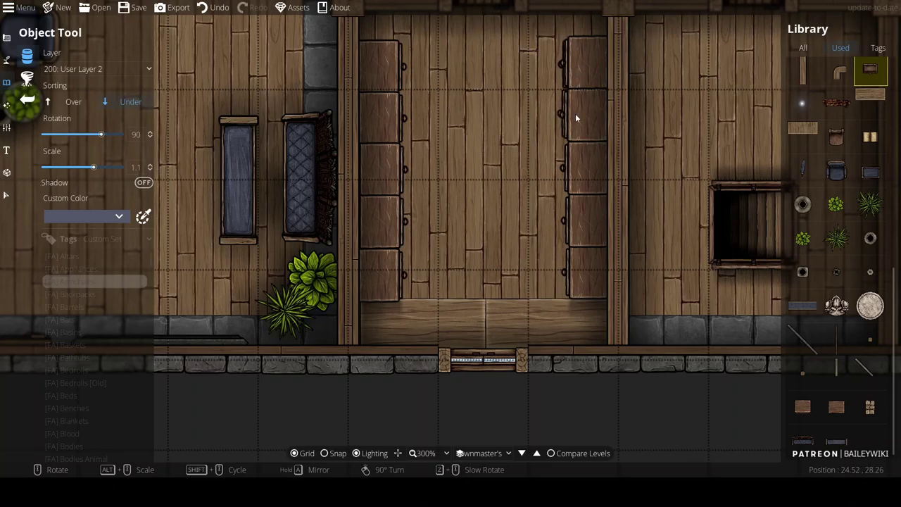
key("ctrl+z")
left_click(576, 67)
left_click(576, 272)
Tuck drawers under the west row of nightstands at -90°, with the middle drawer pulled out further
right_click(403, 265)
right_click(404, 265)
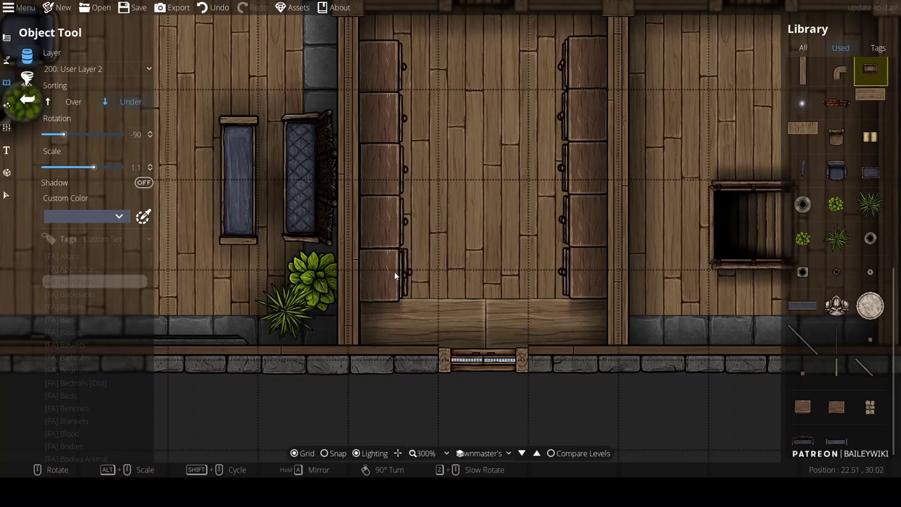
left_click(393, 220)
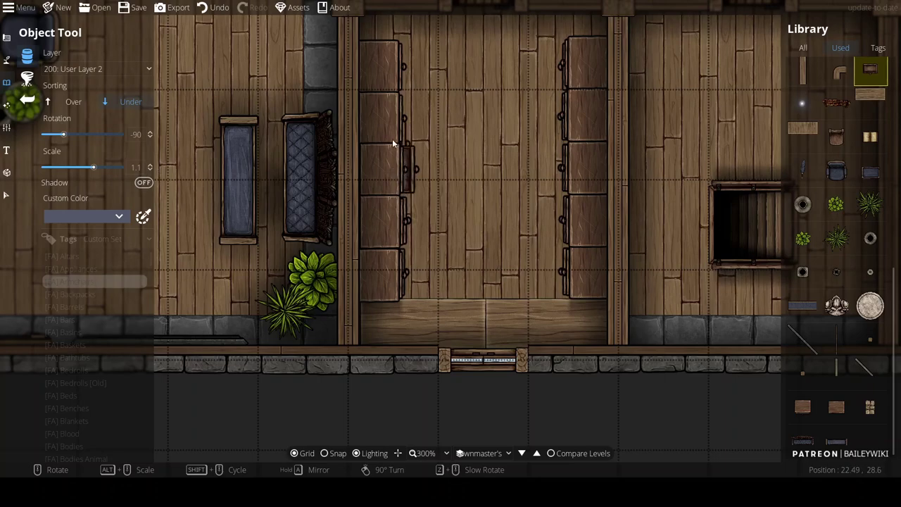
left_click(393, 65)
scroll(477, 97, "down", 3)
scroll(493, 120, "up", 3)
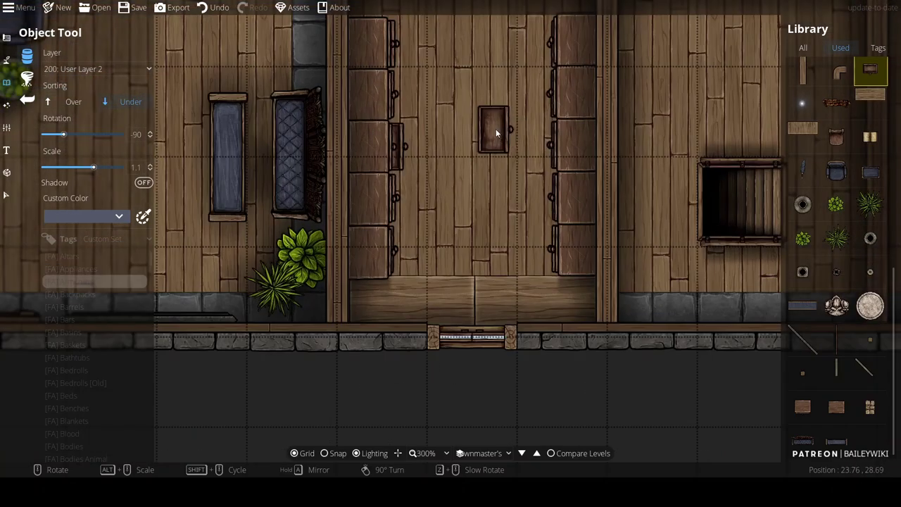
Draw shadow paths of width 1.1 on 100: User Layer 1 along the fronts of the nightstand rows
left_click(52, 125)
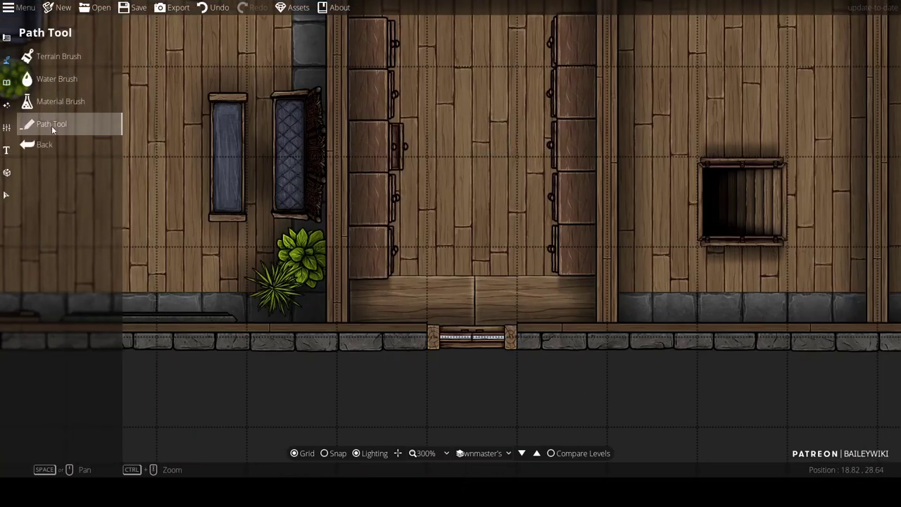
left_click_drag(220, 243, 268, 319)
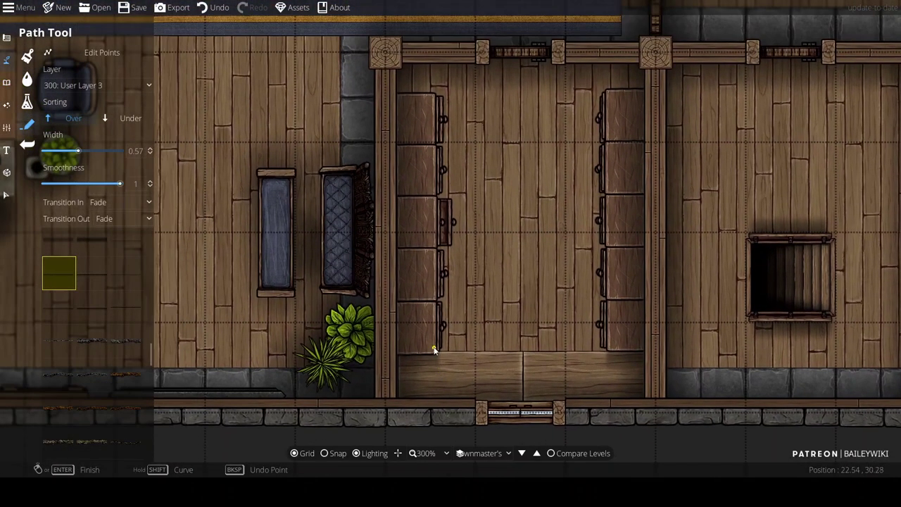
left_click(112, 84)
left_click(96, 179)
left_click(439, 121)
right_click(427, 163)
key("ctrl+z")
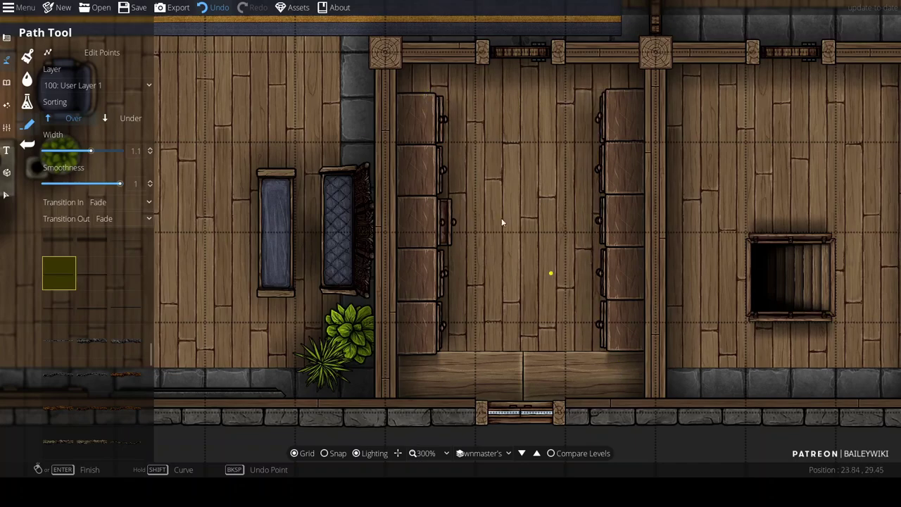
left_click(10, 86)
left_click(78, 57)
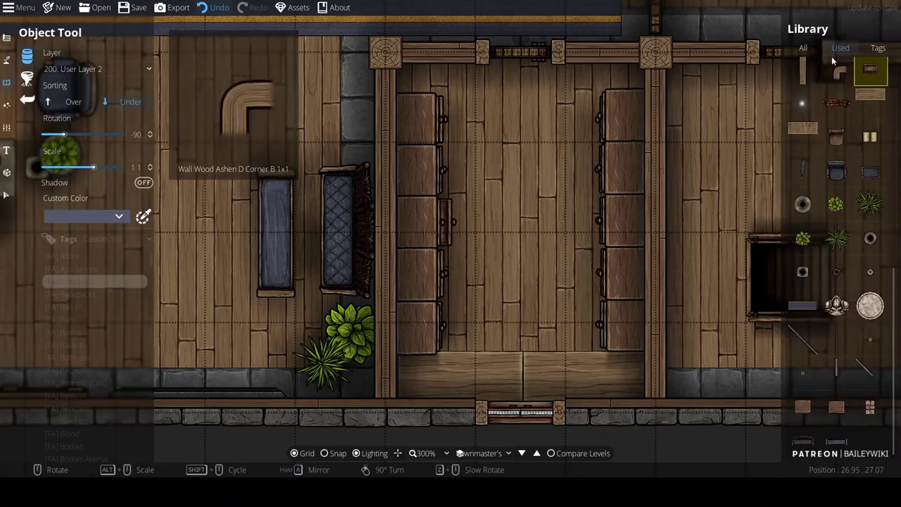
scroll(852, 88, "up", 9)
left_click(792, 80)
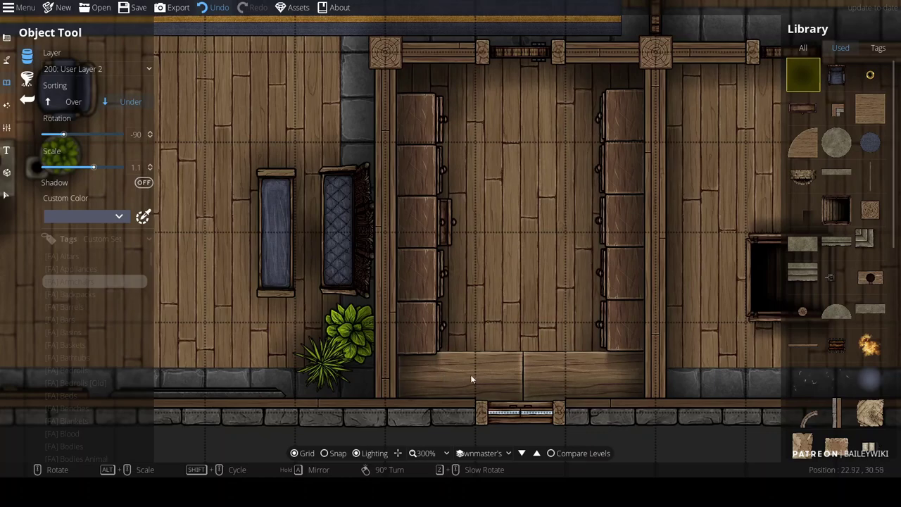
left_click(6, 59)
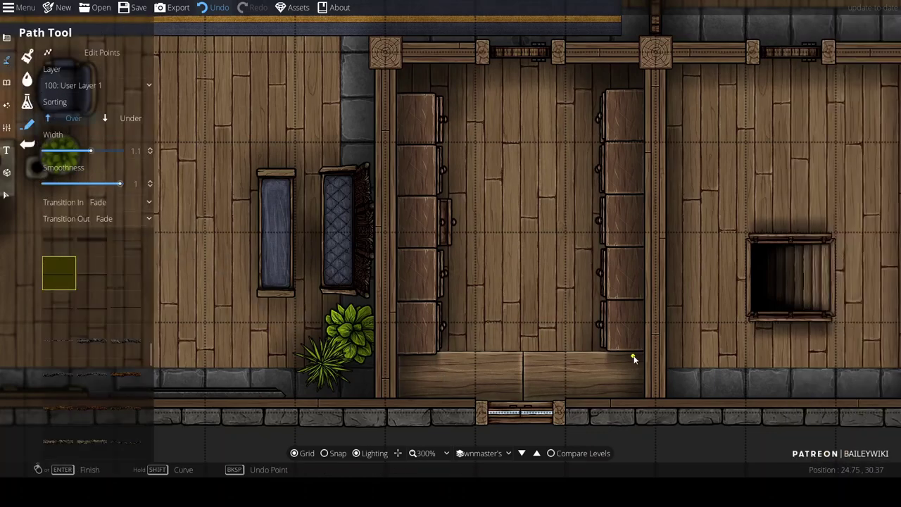
scroll(533, 258, "down", 1)
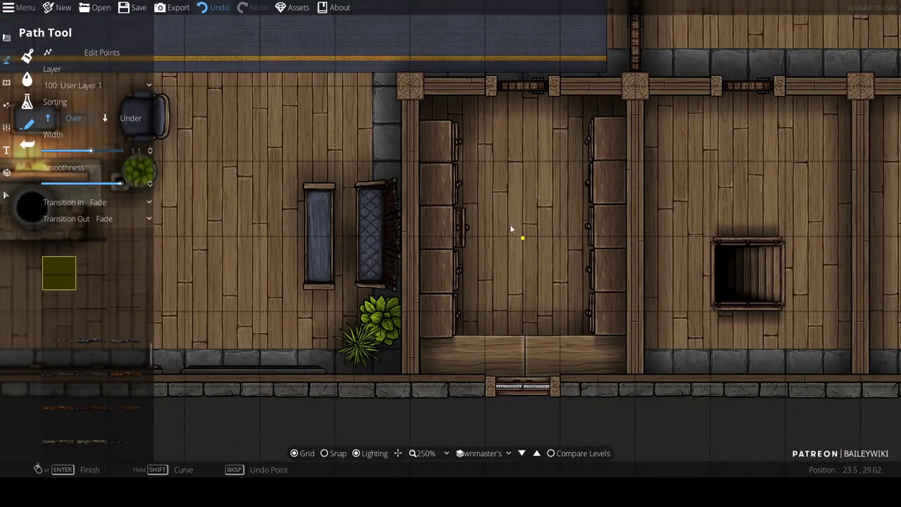
left_click_drag(499, 212, 525, 214)
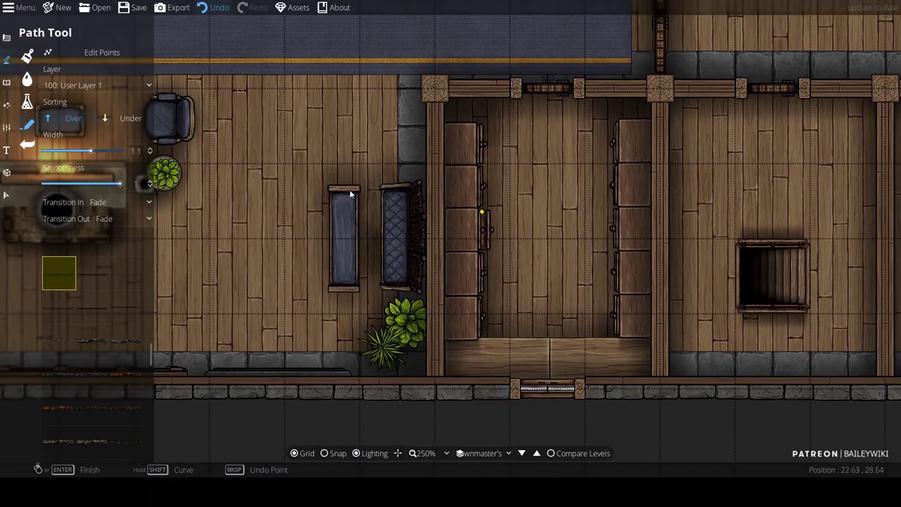
Search the full object library for "scroll" and switch to the Scatter Tool
left_click(7, 83)
left_click(70, 58)
mouse_move(835, 134)
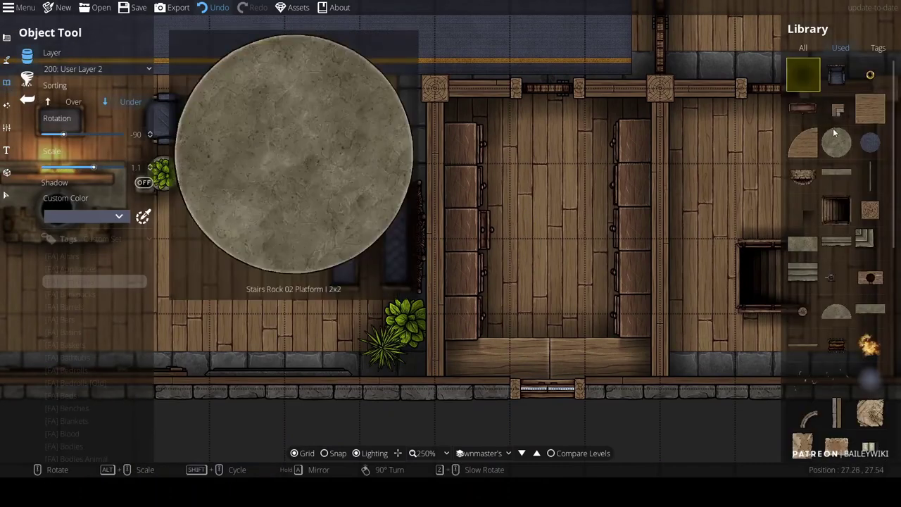
left_click(803, 47)
type("scroll")
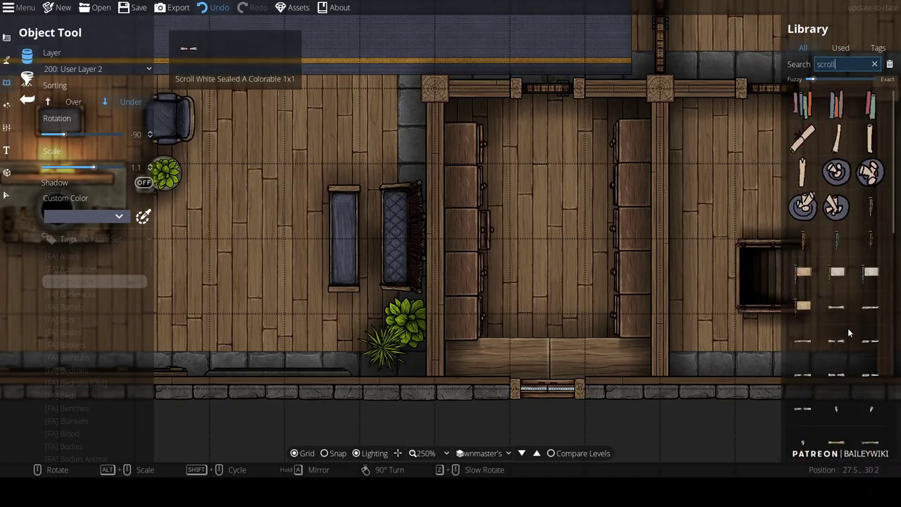
scroll(852, 360, "down", 1)
scroll(852, 361, "down", 2)
left_click(29, 78)
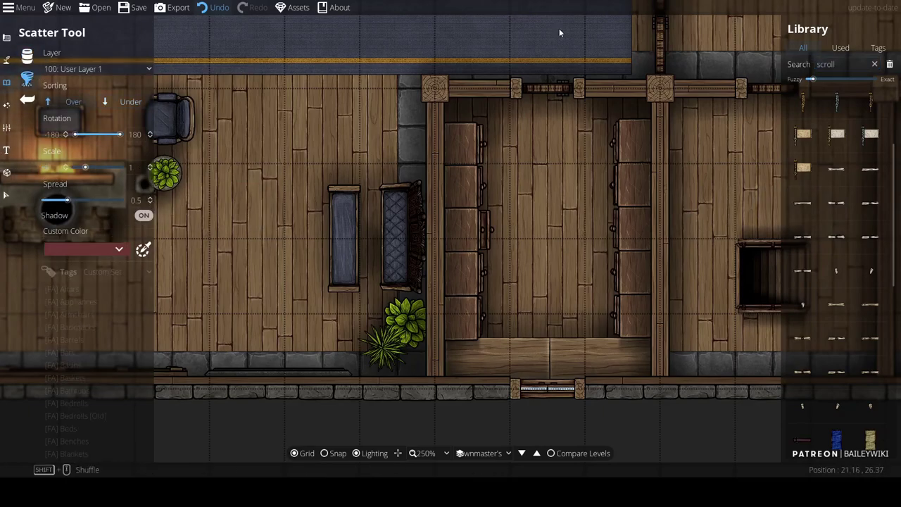
Select all the horizontally lying rolled scroll assets together as the set to scatter, leaving out the small upright ones
left_click(848, 185)
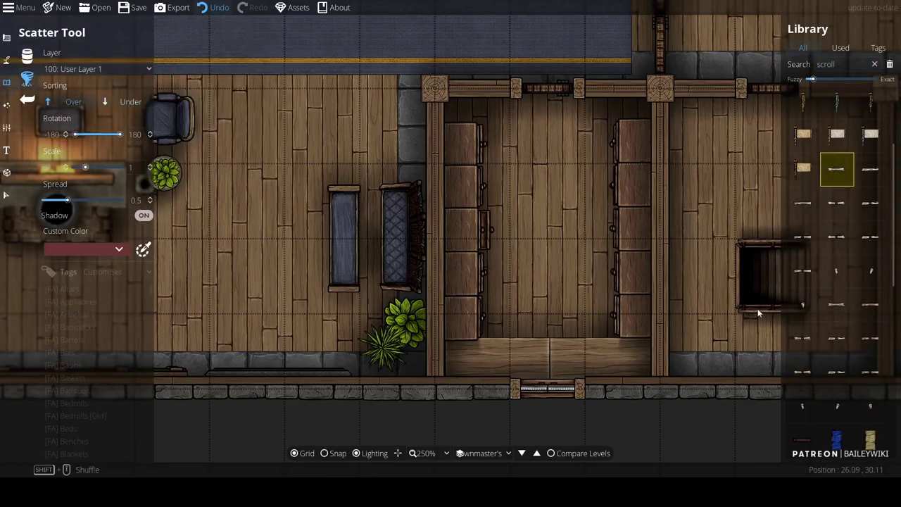
left_click(803, 275, "shift")
left_click(836, 307, "ctrl")
left_click(871, 306, "ctrl")
left_click(871, 372, "ctrl")
left_click(870, 340, "ctrl")
left_click(837, 338, "ctrl")
left_click(836, 371, "ctrl")
left_click(803, 372, "ctrl")
left_click(803, 338, "ctrl")
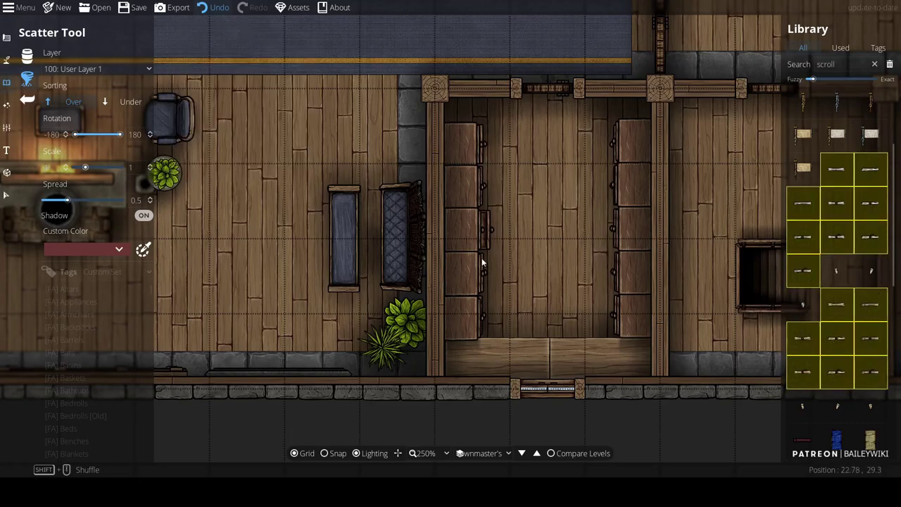
Turn off the scatter shadow and set both rotation limits to 0
left_click(144, 215)
left_click(52, 133)
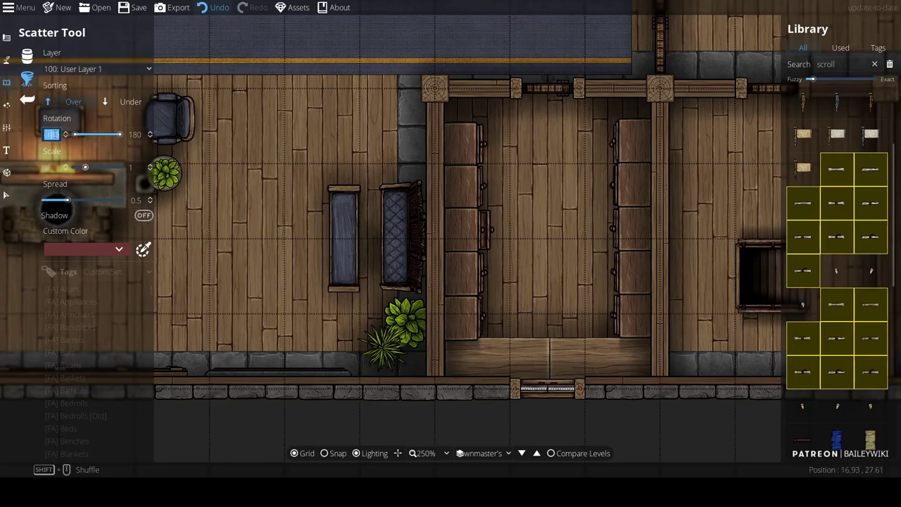
type("0")
left_click(135, 134)
type("0")
key("Return")
left_click(26, 56)
left_click(27, 78)
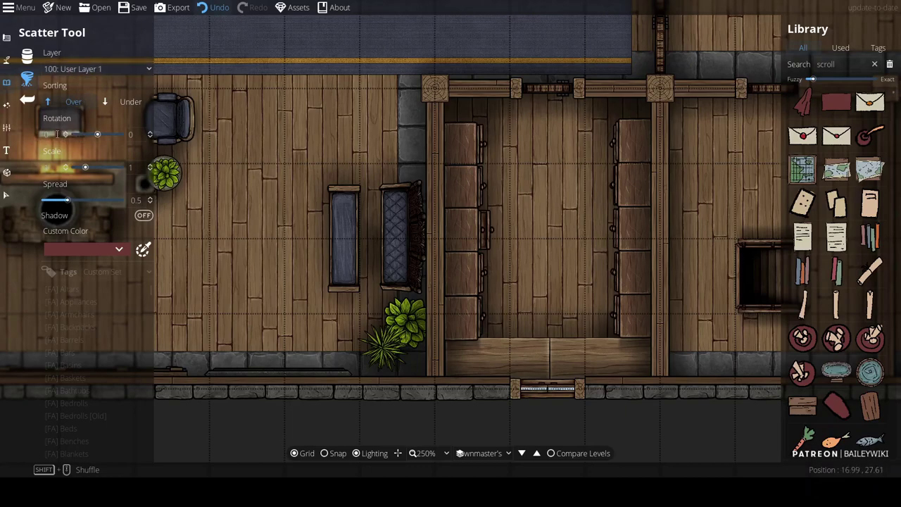
Set both the minimum and maximum scatter rotation to 90
left_click(132, 134)
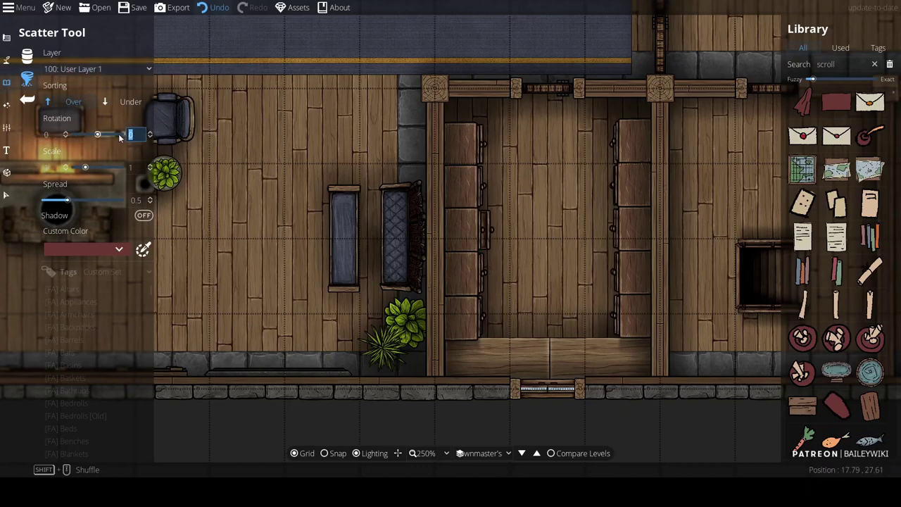
type("90")
left_click_drag(59, 133, 31, 135)
type("90")
key("Return")
Undo a test scroll in the hall and scatter a row of scrolls along the tabletops' north edge with spread -0.7
left_click(259, 165)
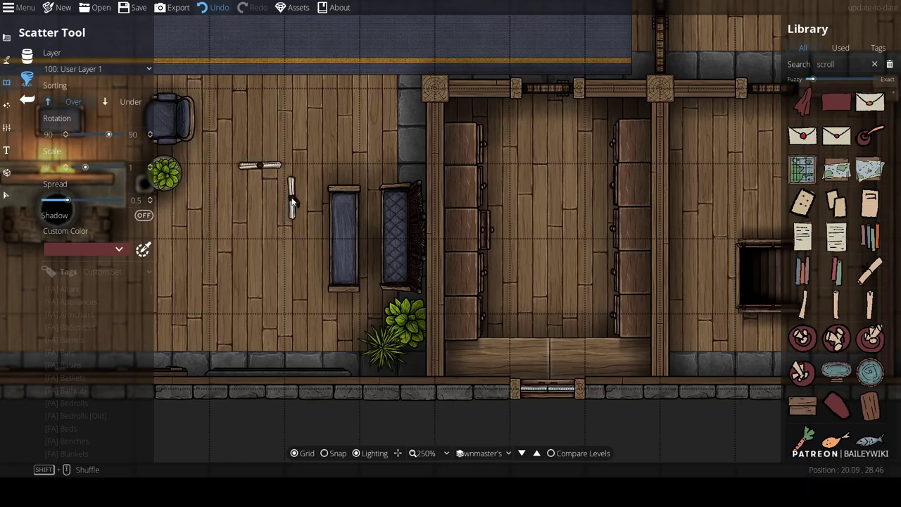
key("ctrl+z")
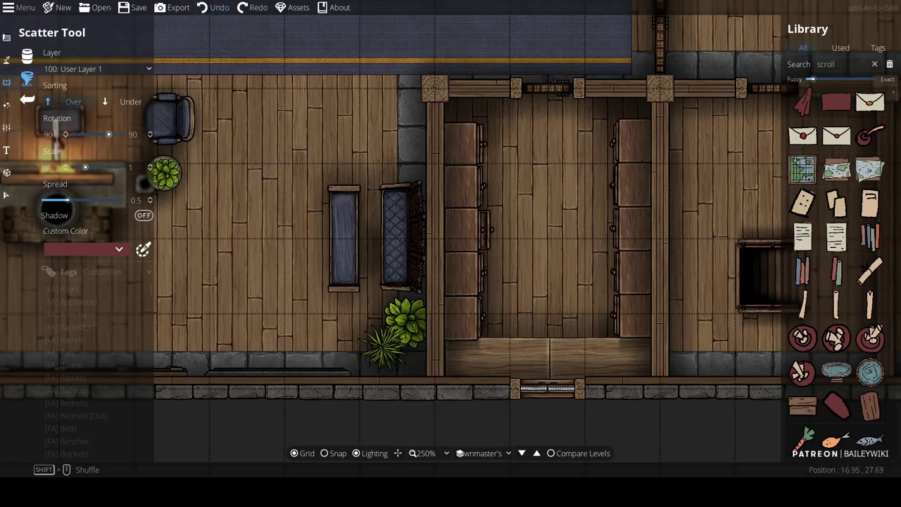
left_click_drag(67, 200, 47, 200)
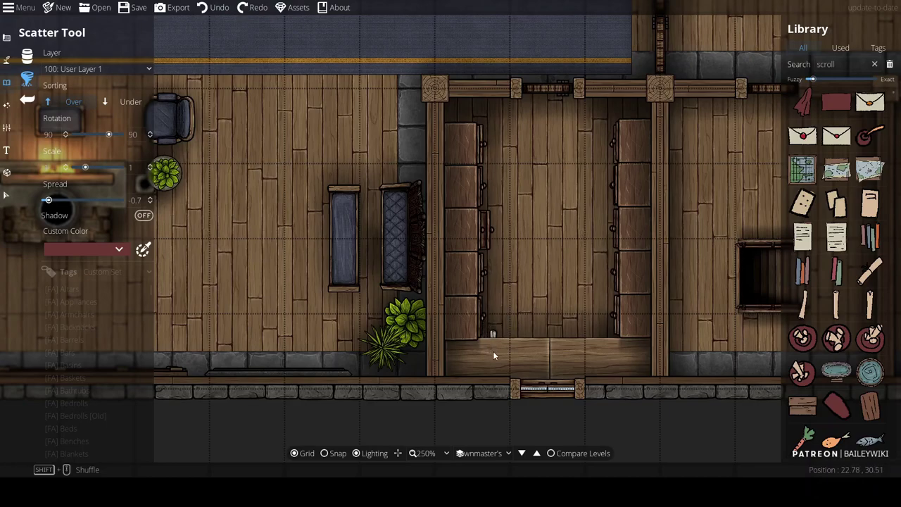
left_click(564, 350)
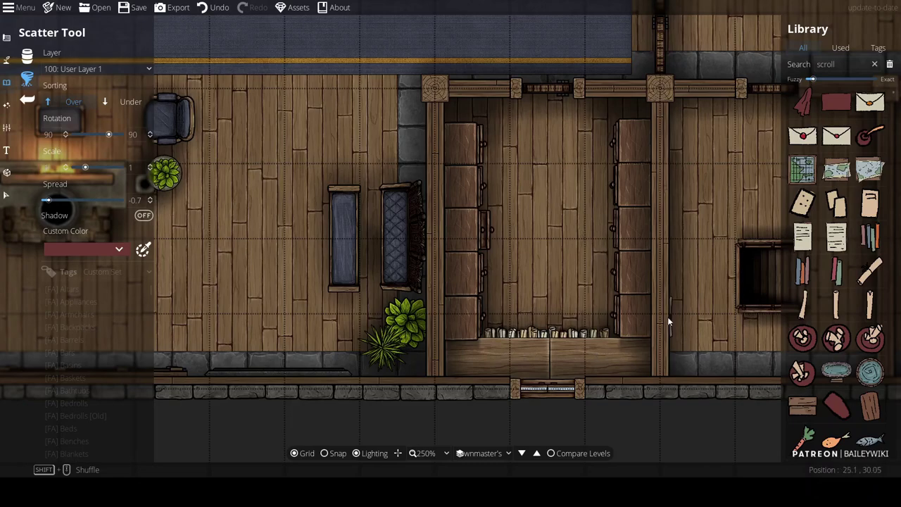
Search the object library for "cupboard"
left_click_drag(850, 63, 803, 64)
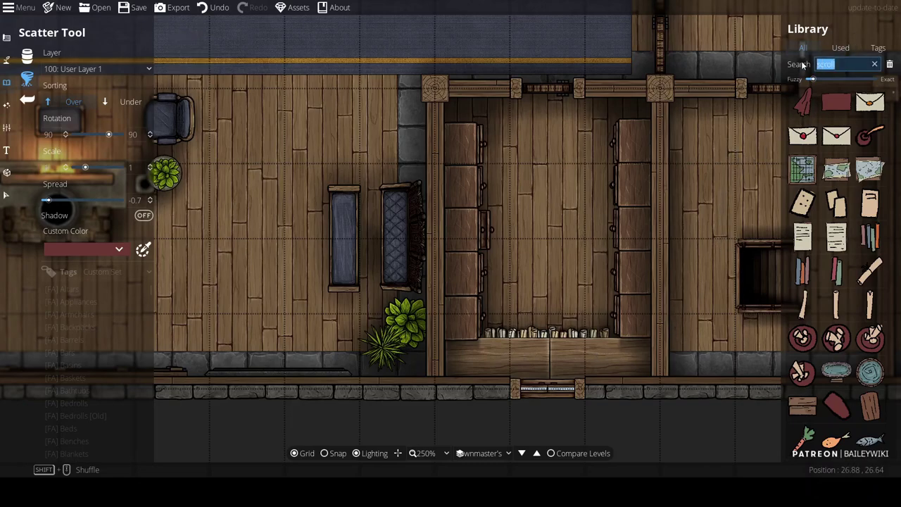
type("cupboard")
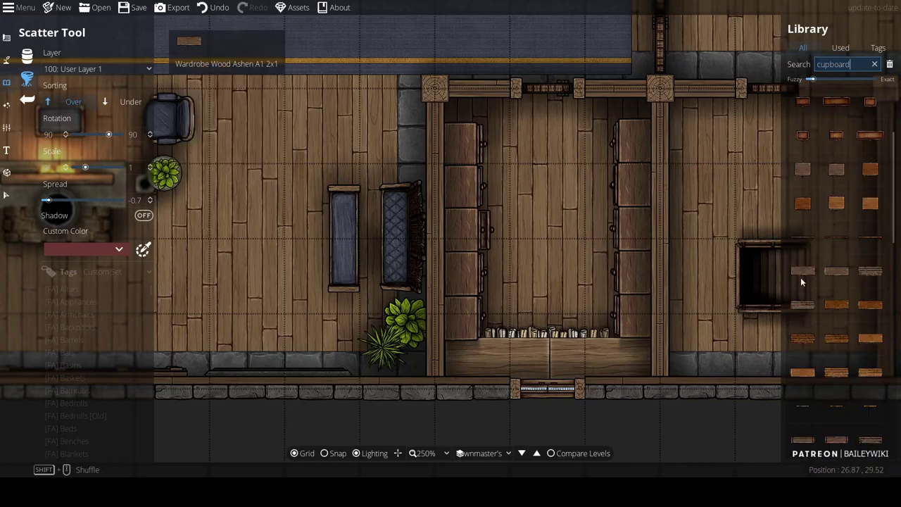
Choose an ashen wood wardrobe from the cupboard assets and set the Scatter Tool's layer to 200: User Layer 2
mouse_move(803, 279)
left_click(839, 278)
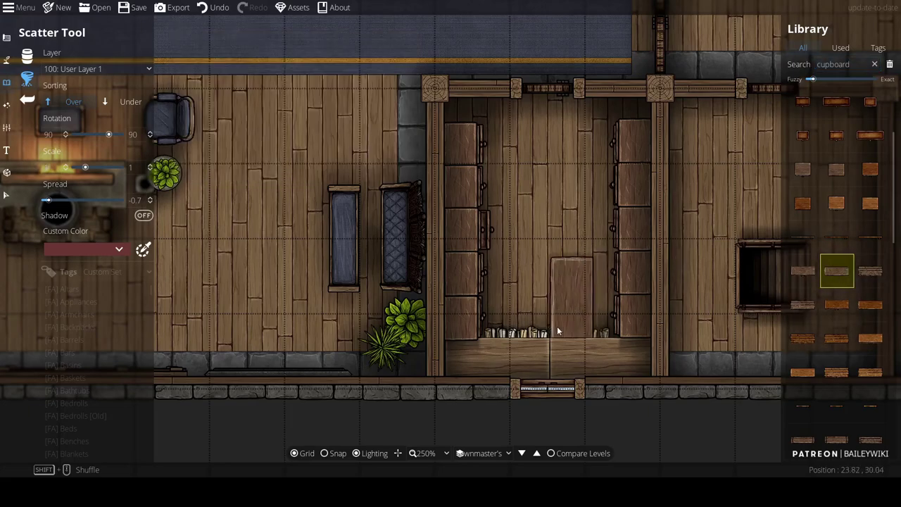
left_click(81, 69)
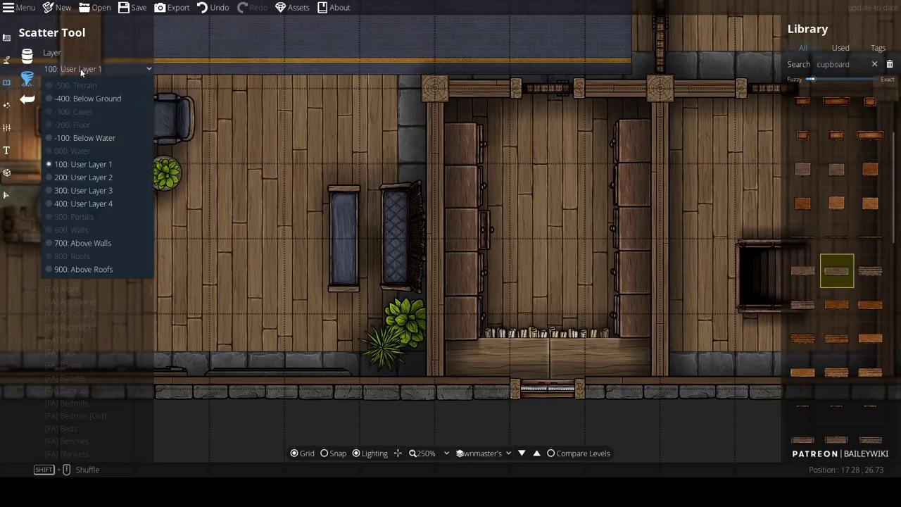
left_click(83, 187)
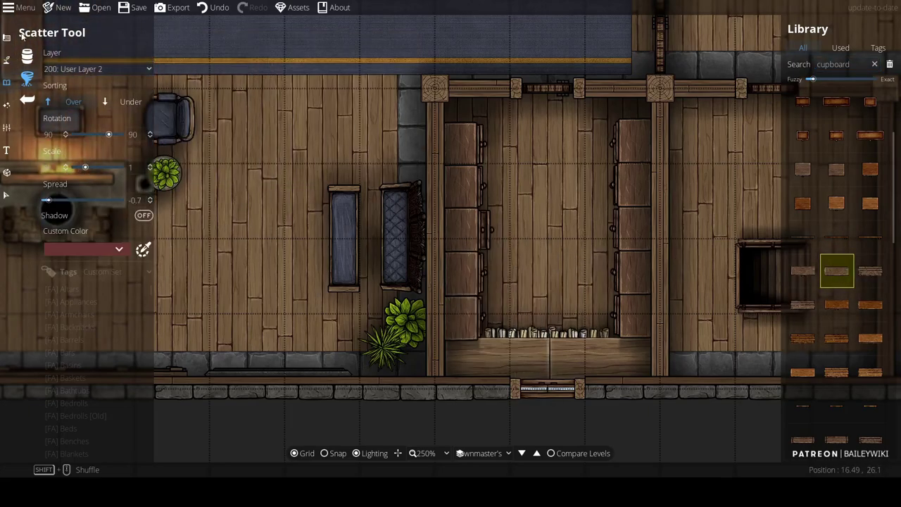
Place the ashen wood wardrobe as a single object over the counter by the window, with Over sorting, -180 rotation, 0.9 scale, on 300: User Layer 3
left_click(26, 55)
left_click(865, 64)
key("Return")
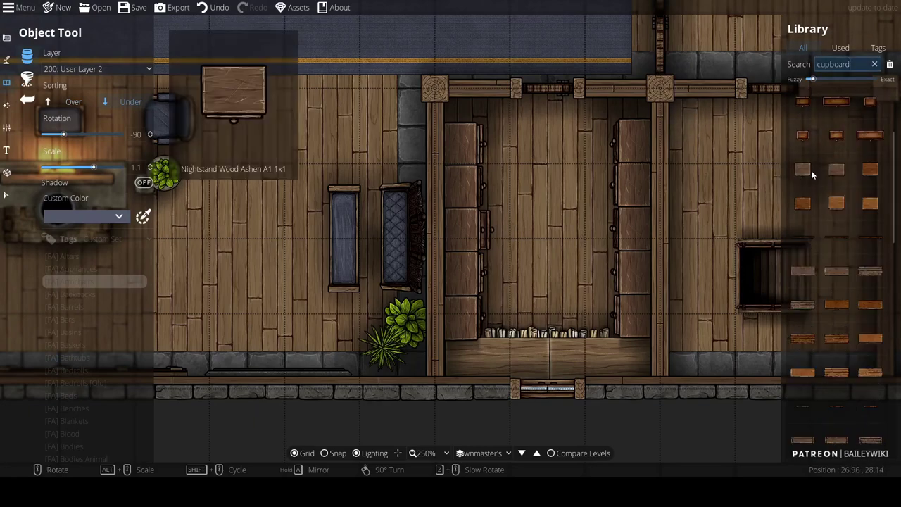
left_click(837, 271)
scroll(561, 239, "down", 2)
left_click(70, 101)
scroll(532, 361, "down", 2, "alt")
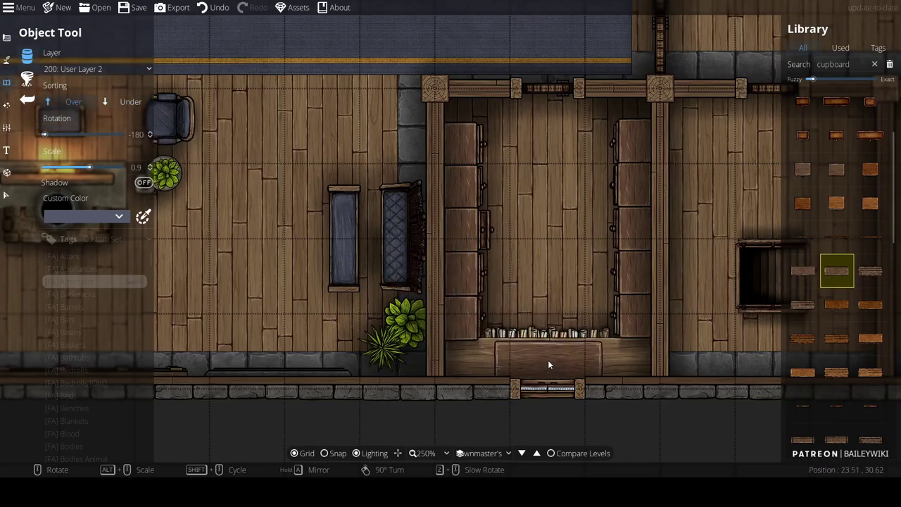
left_click(547, 361)
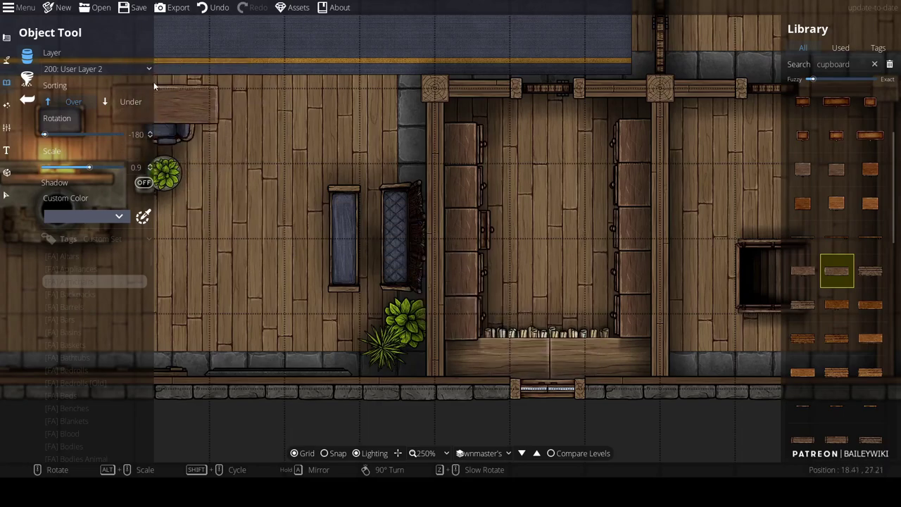
left_click(144, 69)
left_click(96, 188)
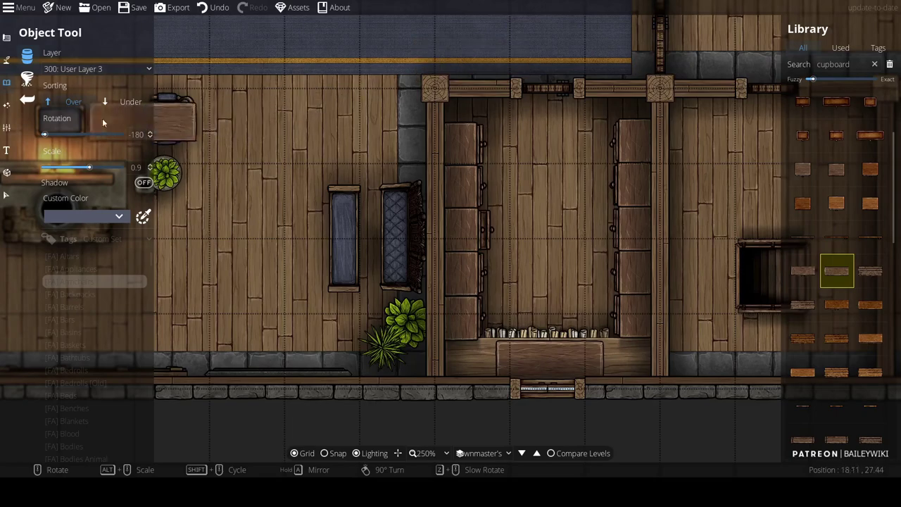
Scatter a mixed set of scroll assets on 200: User Layer 2 along the room-side edge of the counter by the window
left_click(6, 38)
left_click(6, 82)
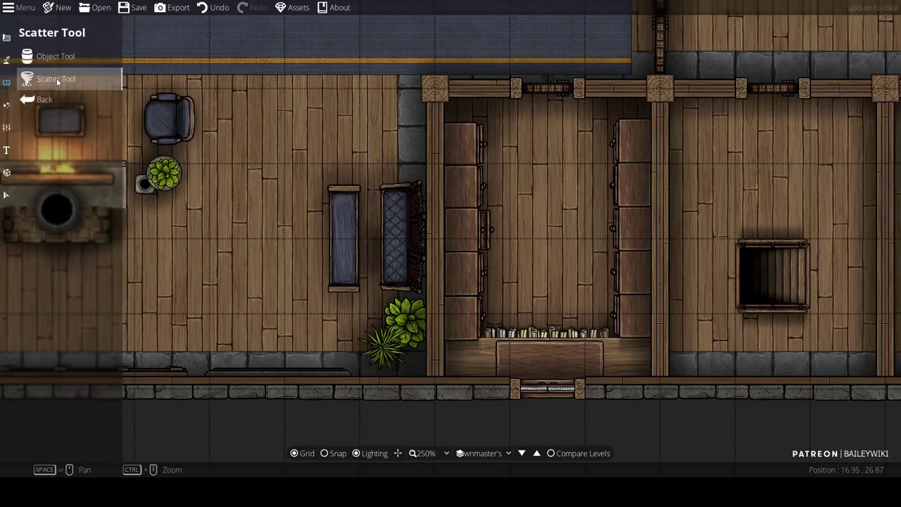
left_click(57, 79)
type("scroll")
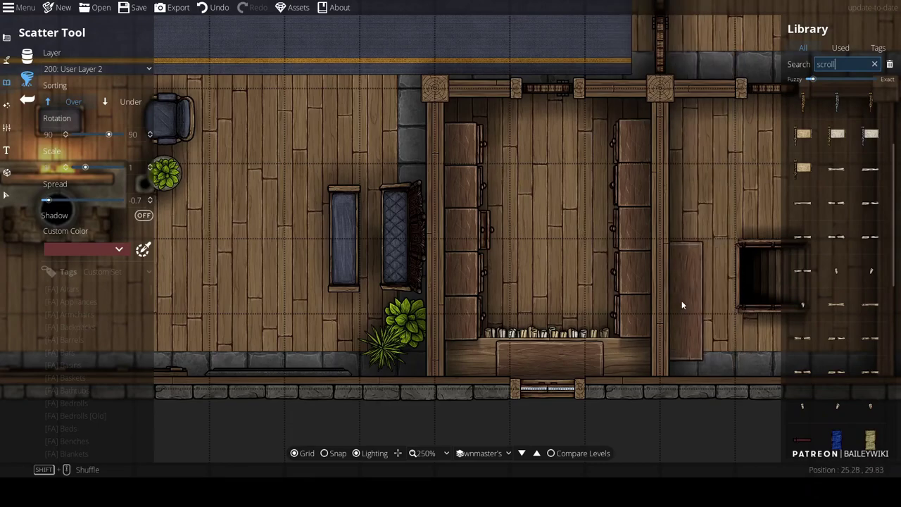
left_click_drag(837, 169, 803, 373)
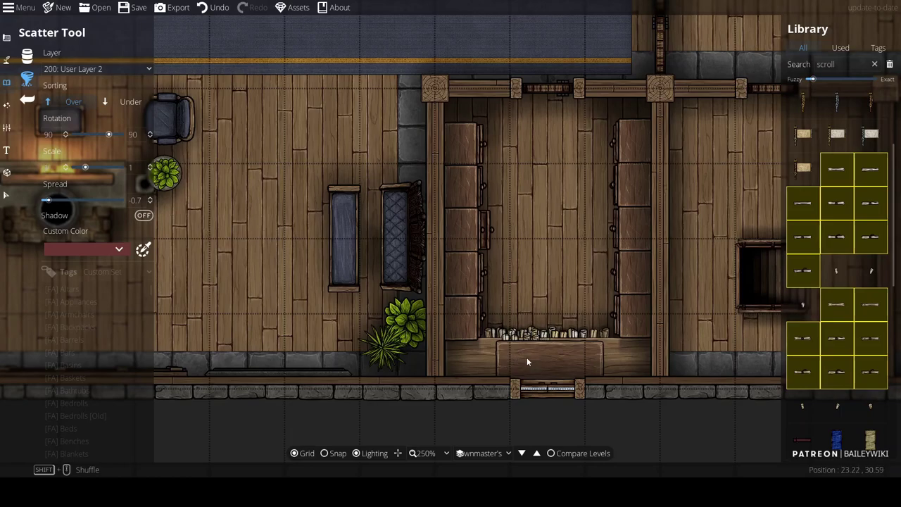
left_click(588, 357)
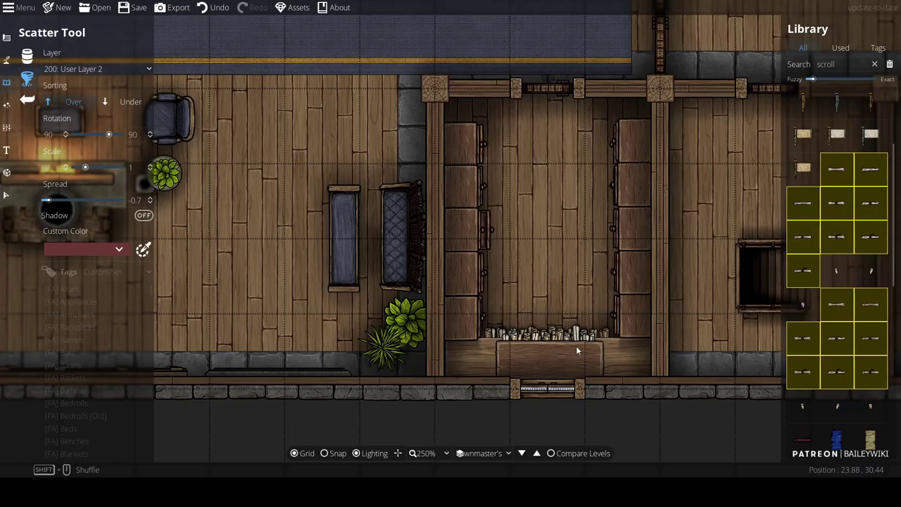
Search the asset library for "map" and preview the torn and mine map assets
double_click(838, 64)
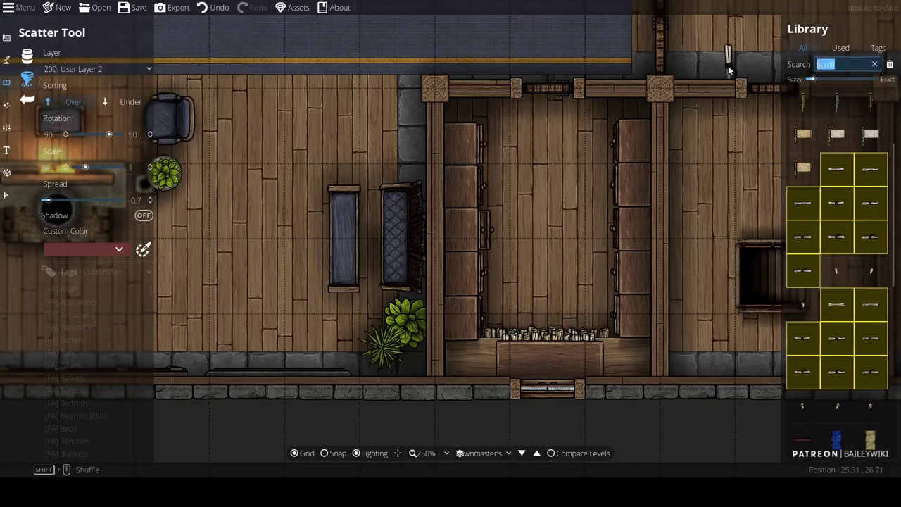
type("map")
mouse_move(870, 210)
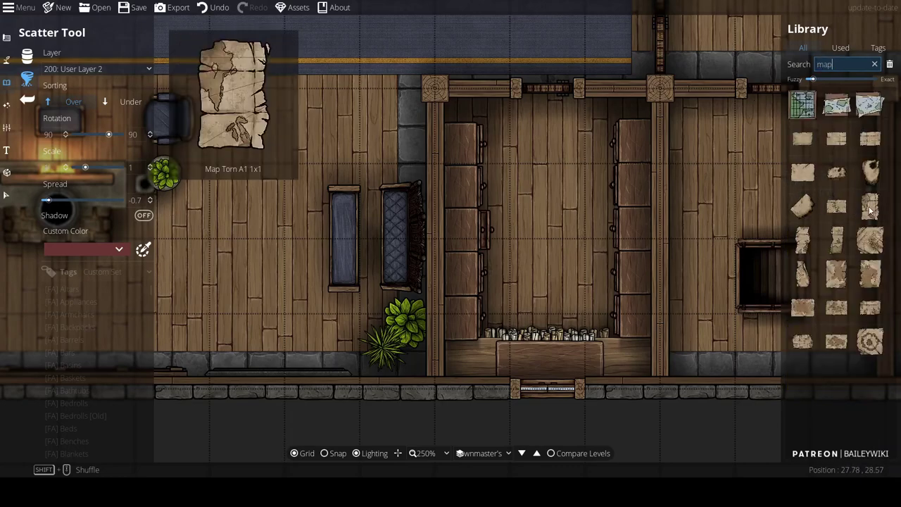
mouse_move(850, 228)
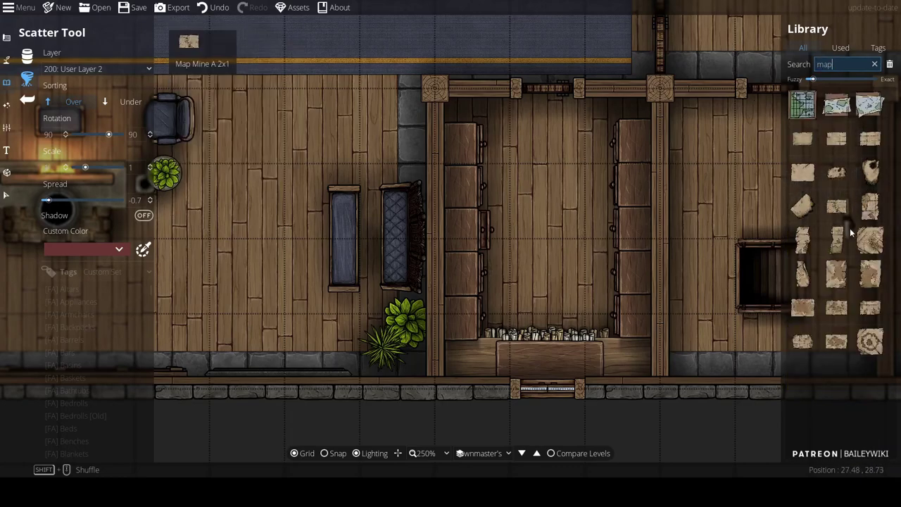
left_click(832, 315)
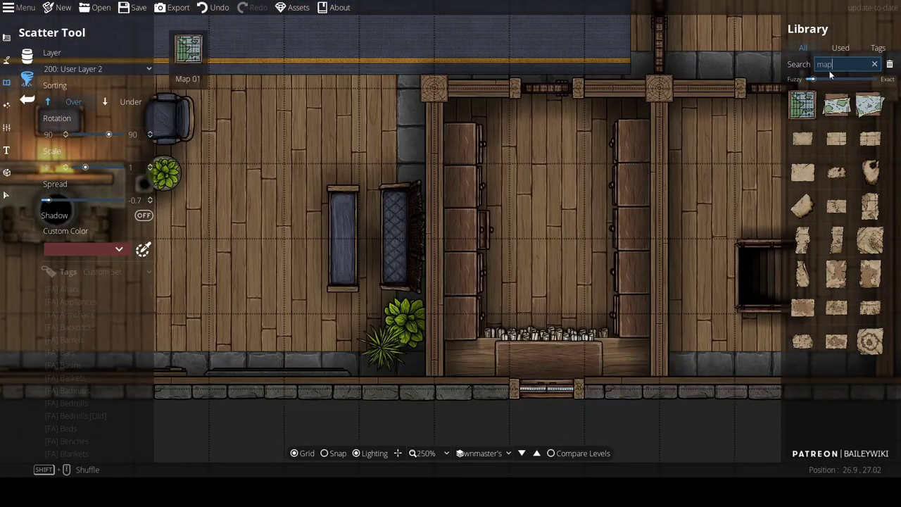
Search the asset library for "paper" and select the open Newspaper White D4 1x1 asset
double_click(835, 64)
type("paper")
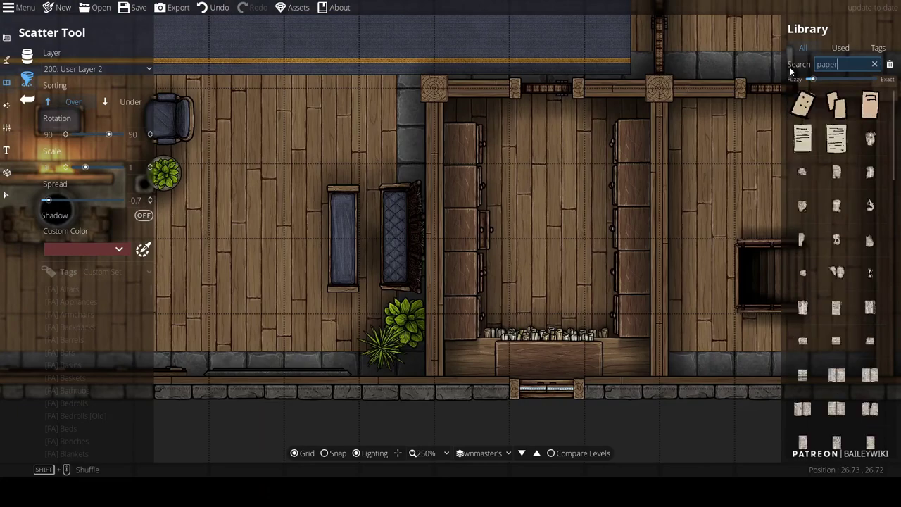
mouse_move(842, 302)
scroll(842, 356, "down", 1)
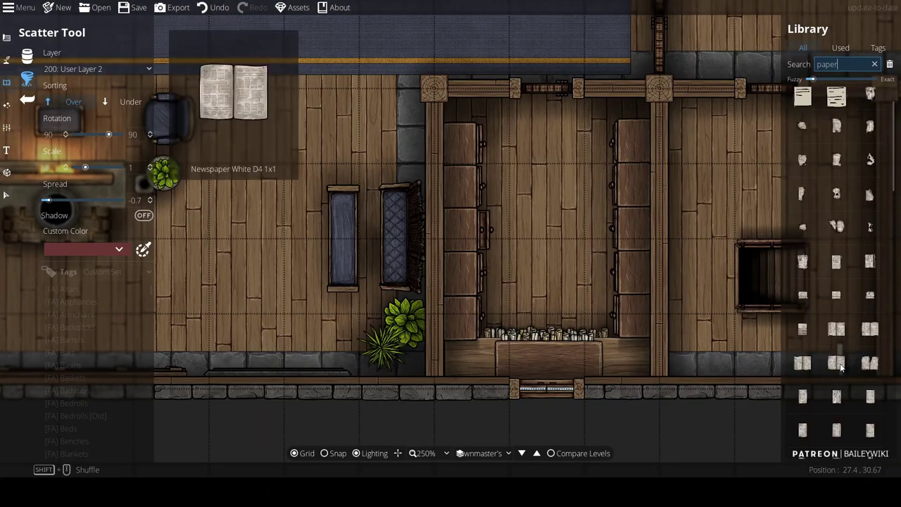
left_click(837, 364)
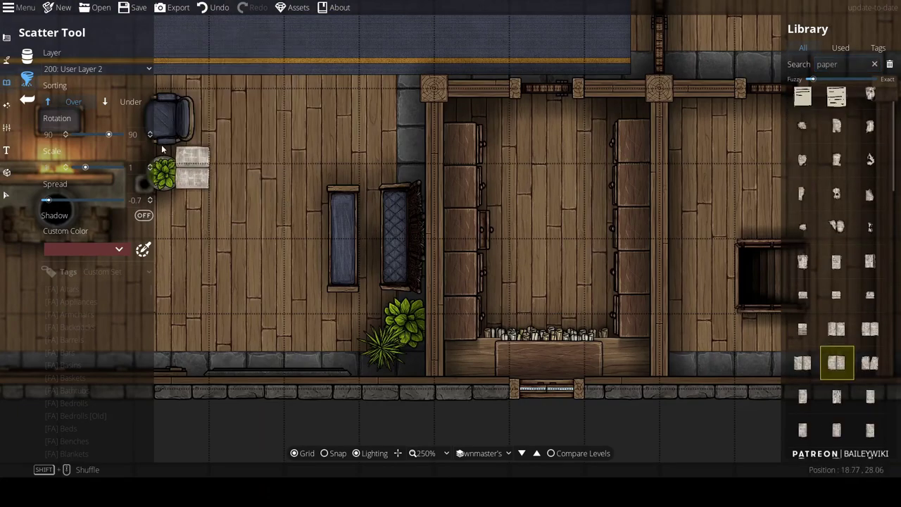
Place an open Newspaper White D1 with the Object Tool on the northernmost cabinet along the storage room's east wall, rotated -90
left_click(28, 56)
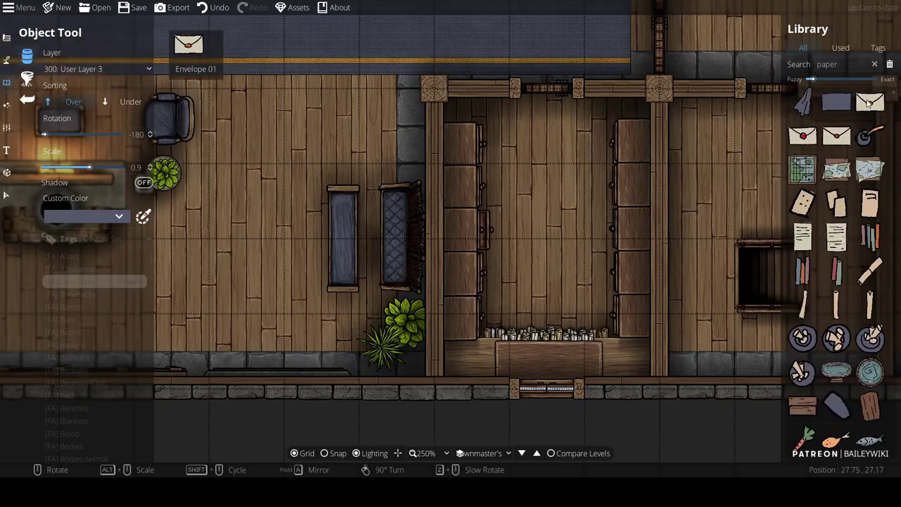
left_click(851, 64)
key("Return")
left_click(838, 237)
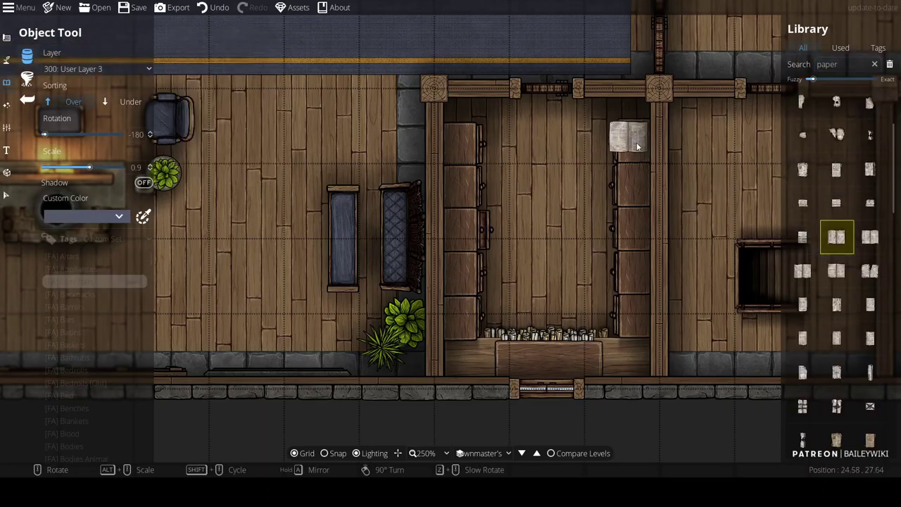
scroll(636, 149, "up", 6)
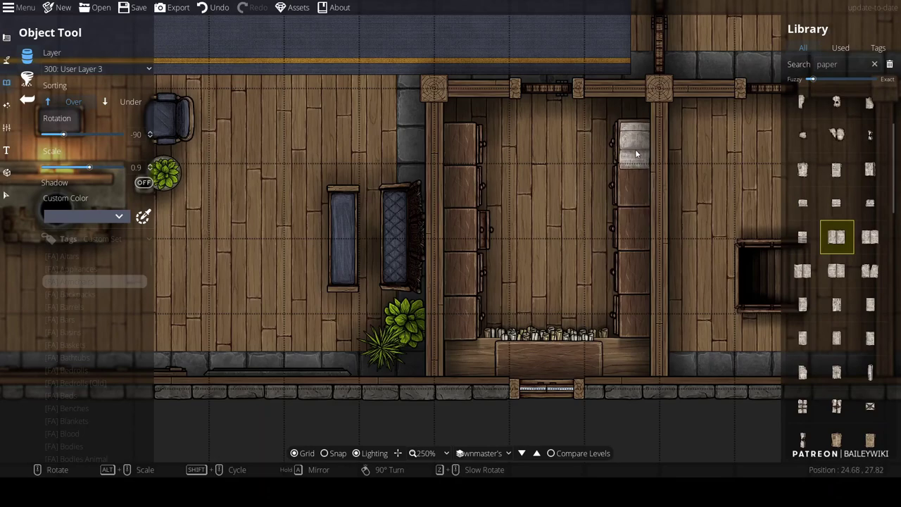
left_click(633, 146)
Place a small folded white newspaper on the second cabinet from the north along the east wall, rotated 90
left_click(803, 237)
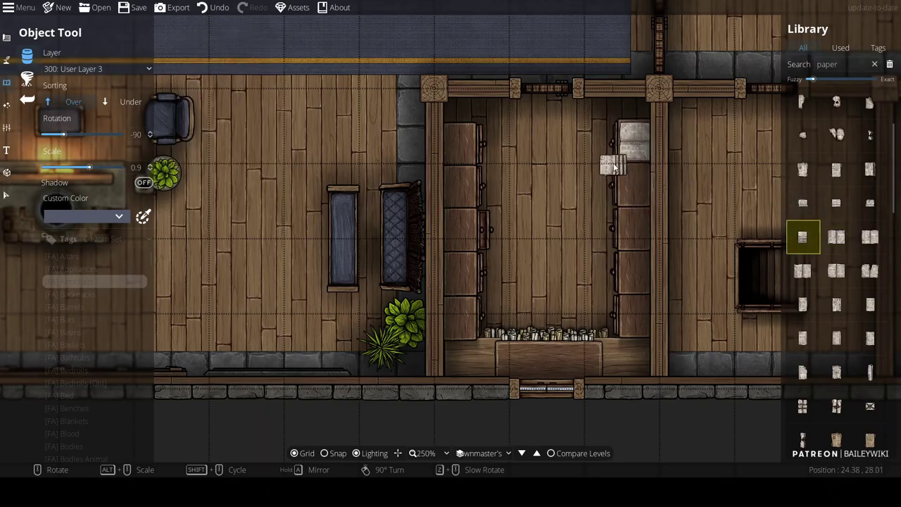
scroll(631, 182, "up", 5)
scroll(632, 185, "down", 5)
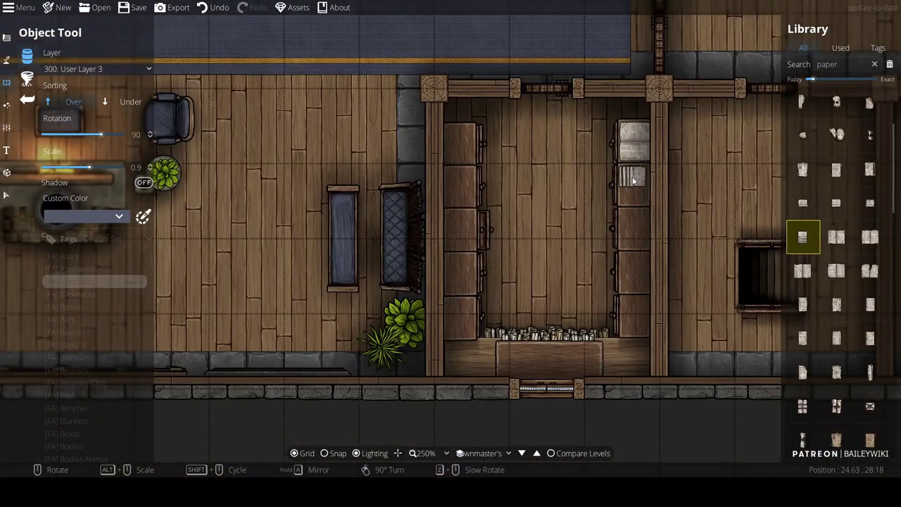
left_click(640, 182)
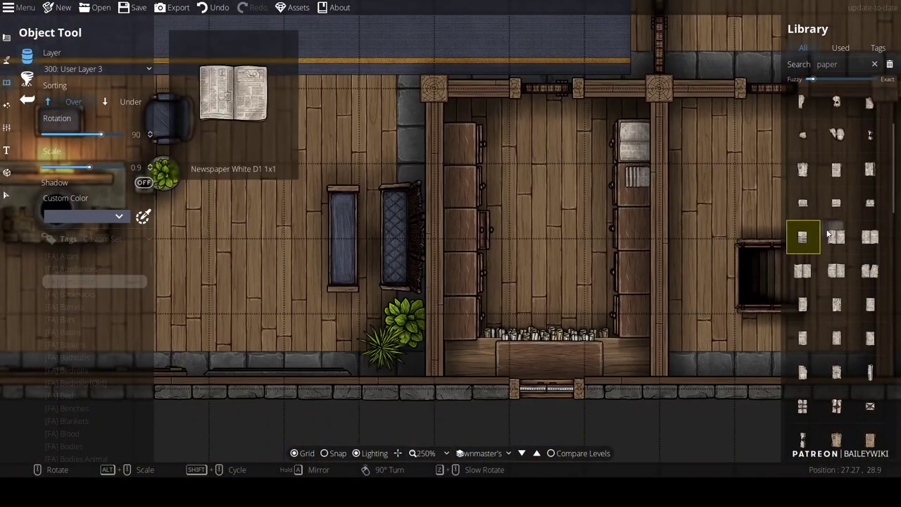
Browse the packed newspaper assets and select Newspaper Yellowed Packed A 1x1
scroll(859, 324, "down", 4)
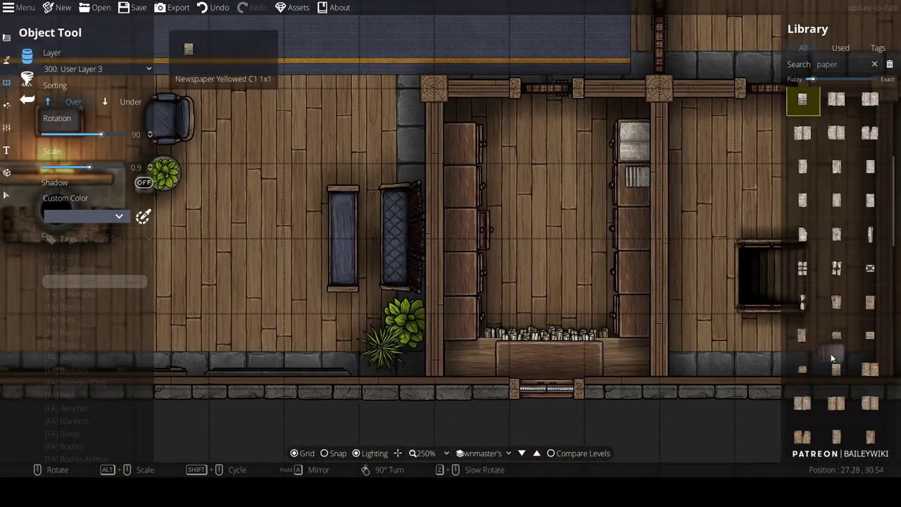
left_click(804, 267)
scroll(492, 287, "up", 1)
scroll(846, 378, "down", 6)
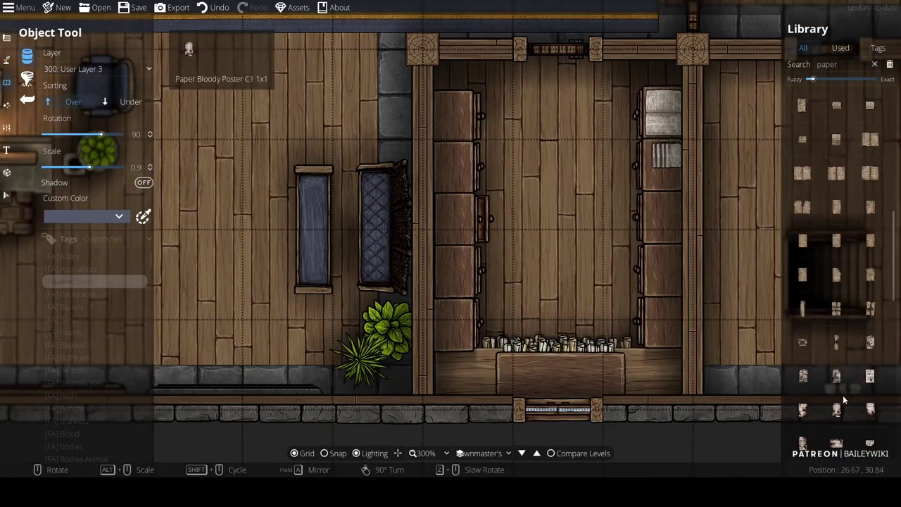
left_click(836, 265)
left_click(870, 262)
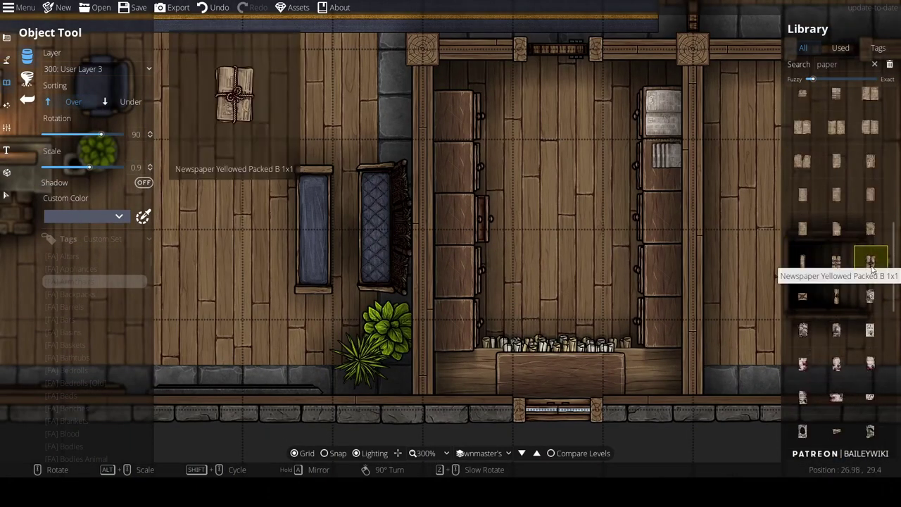
left_click(836, 262)
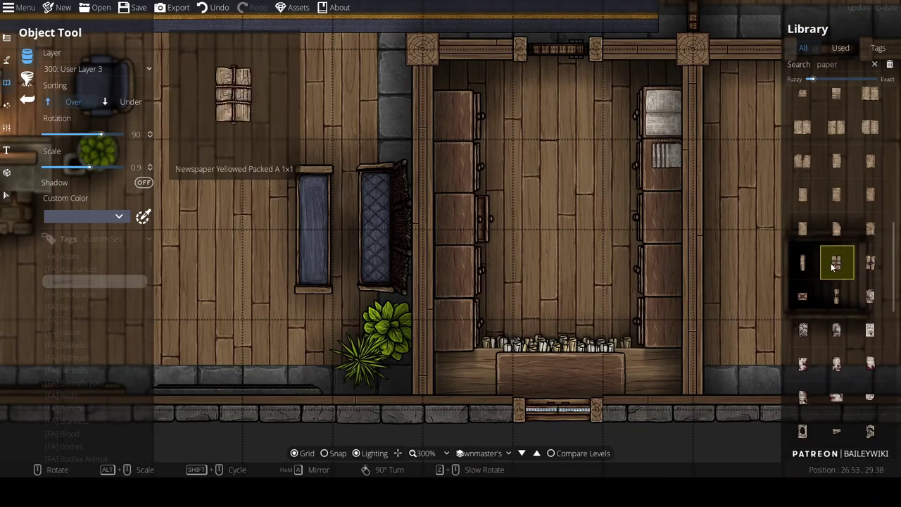
Place packed yellowed newspapers on the southernmost cabinet along the storage room's west wall, at rotation -180 and scale 1
scroll(461, 294, "down", 7)
scroll(454, 314, "down", 1)
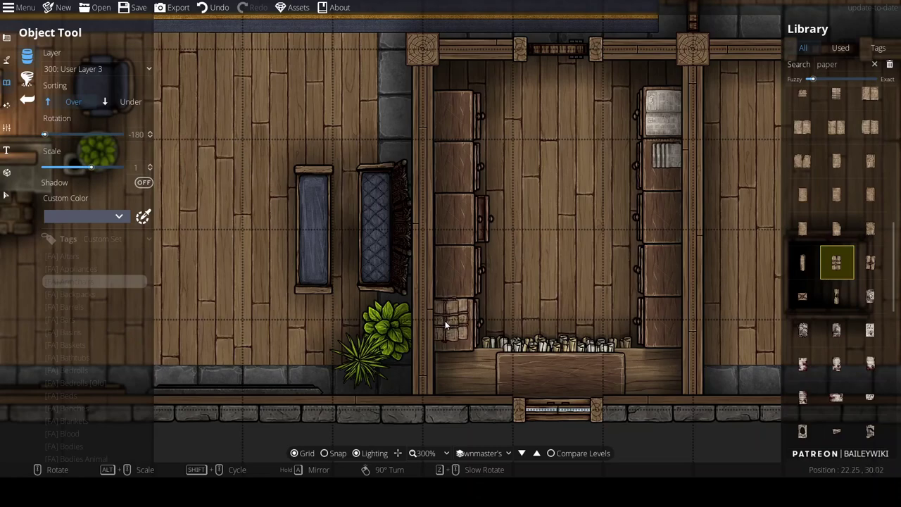
scroll(446, 327, "down", 1, "shift")
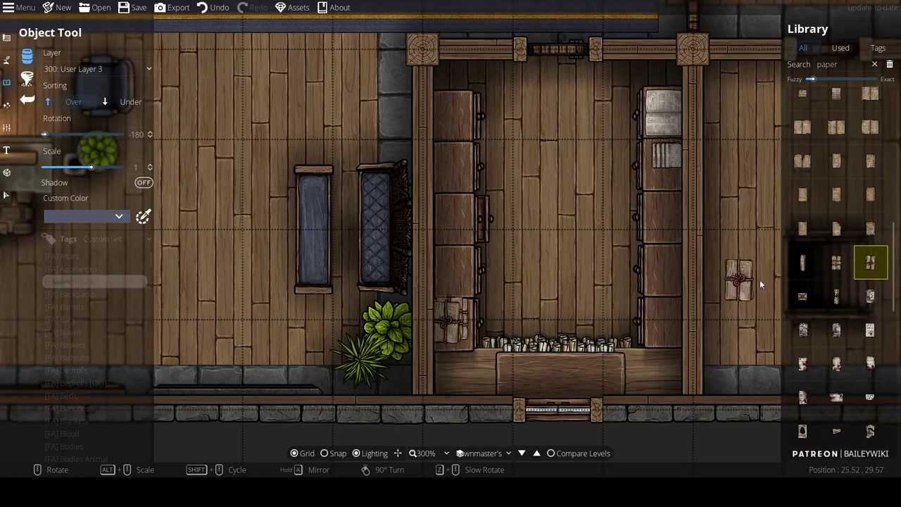
scroll(761, 281, "up", 1, "shift")
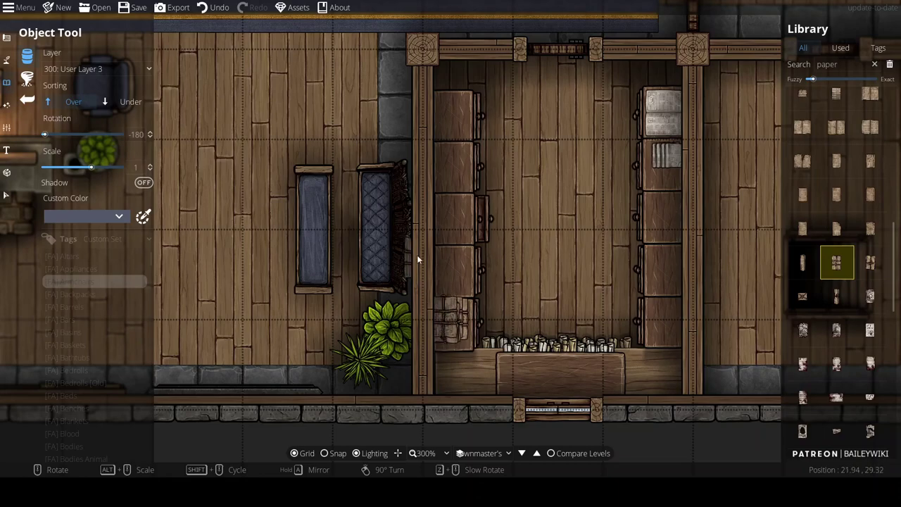
Draw a 1.1-wide shadow path on User Layer 3 along the north side of the packed newspapers on the storage room's west cabinet
left_click(6, 60)
left_click(55, 102)
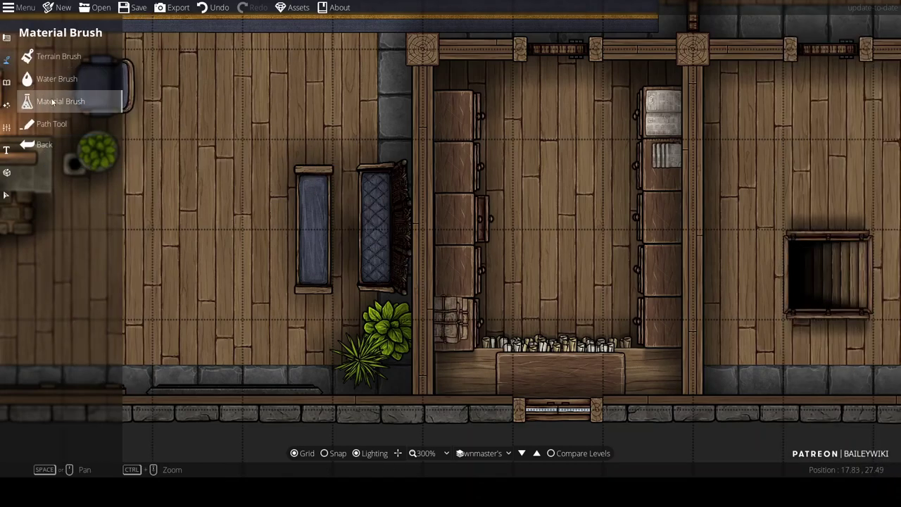
left_click(52, 124)
scroll(405, 309, "up", 5)
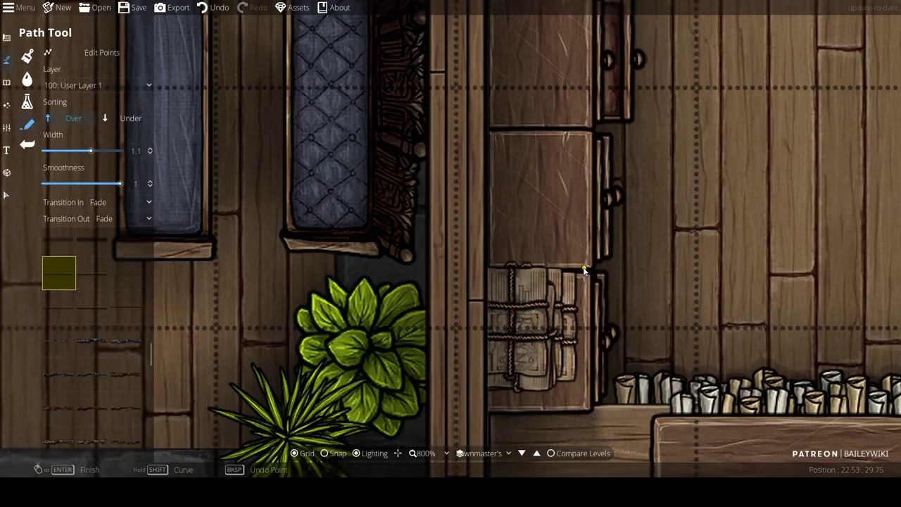
left_click(95, 85)
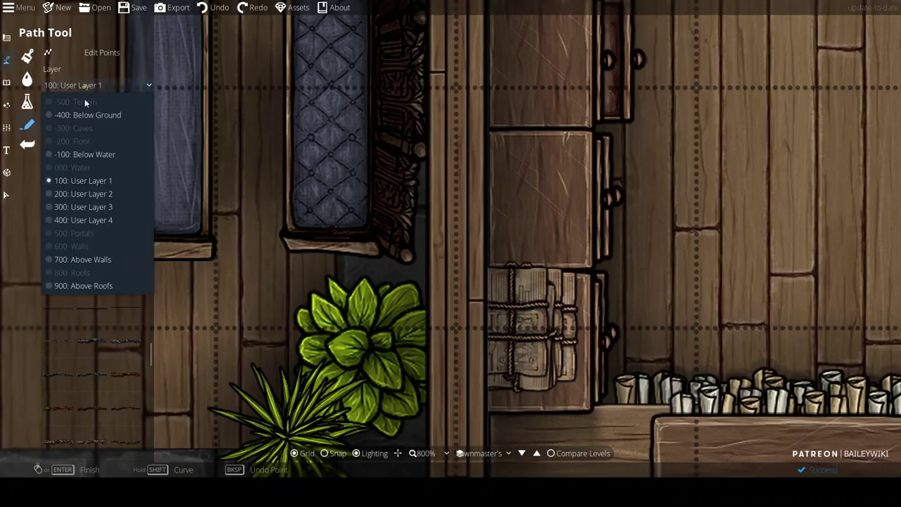
left_click(98, 204)
left_click(580, 266)
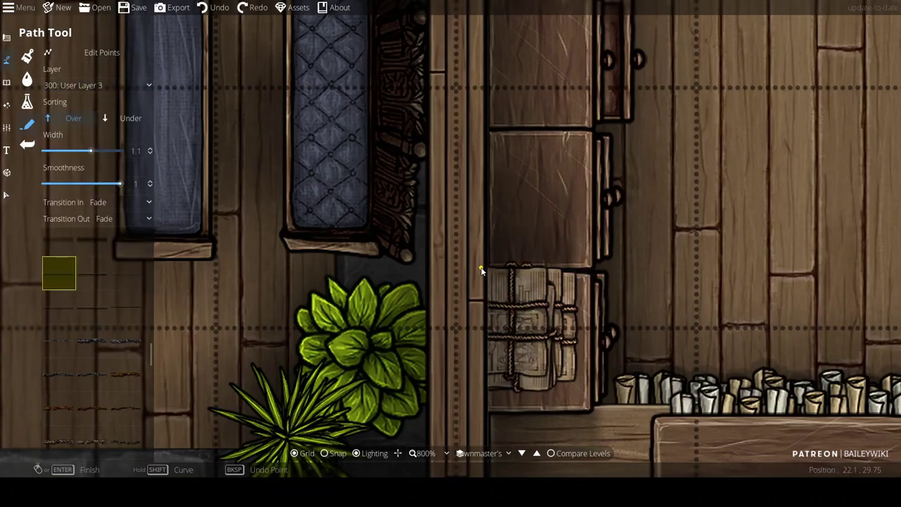
Try a 1.1-wide shadow path along the south side of the packed newspapers, and undo it
left_click_drag(486, 394, 435, 243)
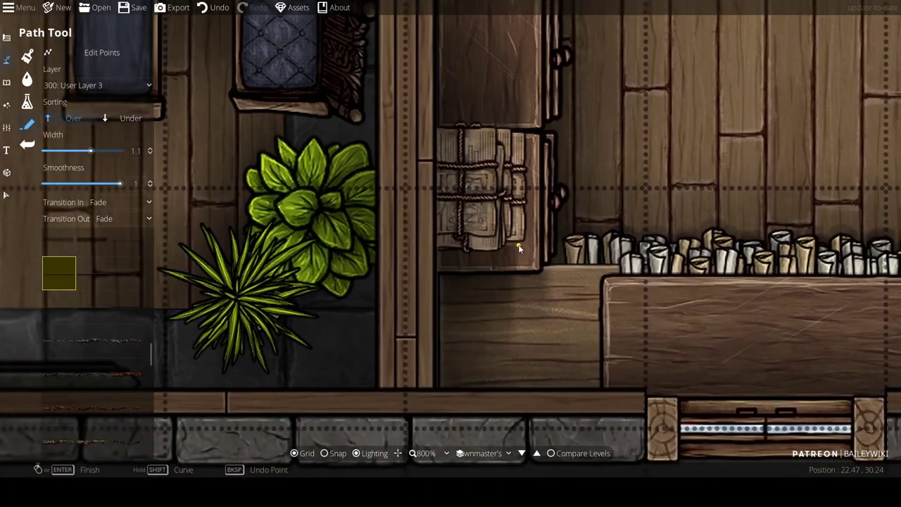
scroll(558, 235, "down", 5)
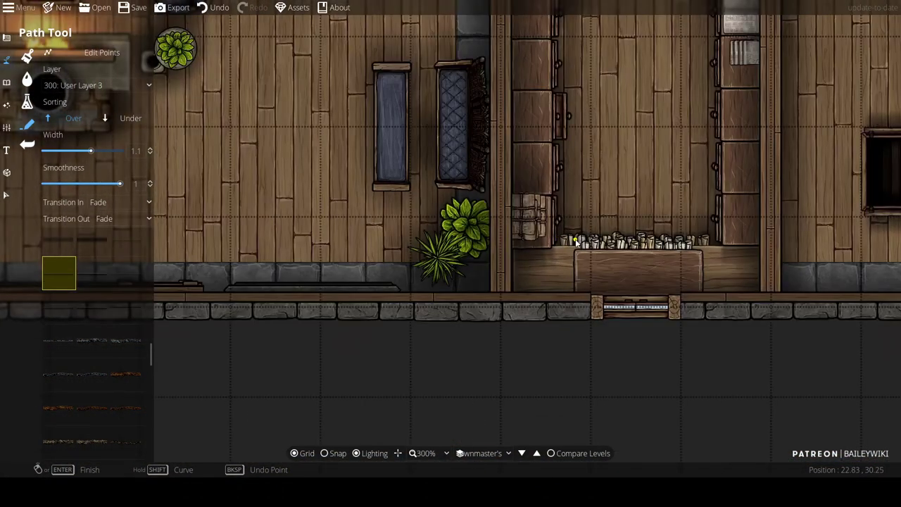
key("ctrl+z")
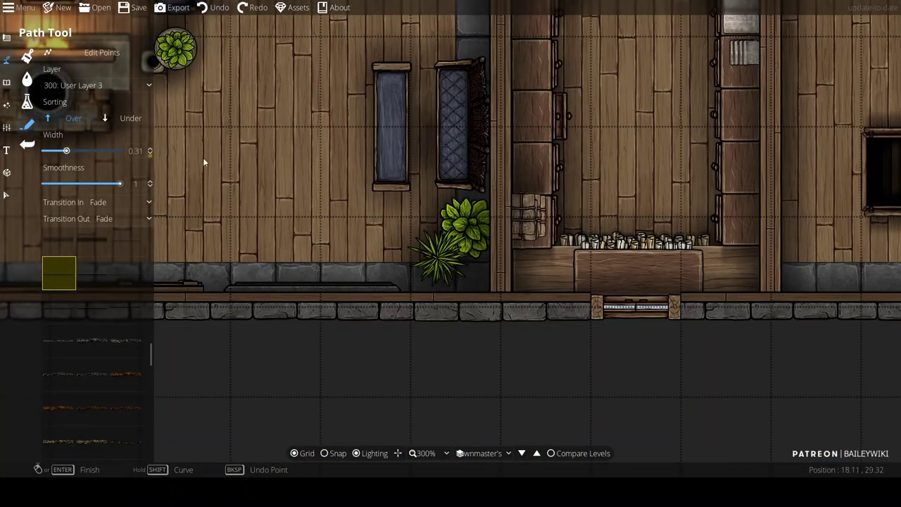
Draw a shadow path with width 0.31 along the south side of the packed newspapers on the west cabinet
scroll(490, 211, "up", 5)
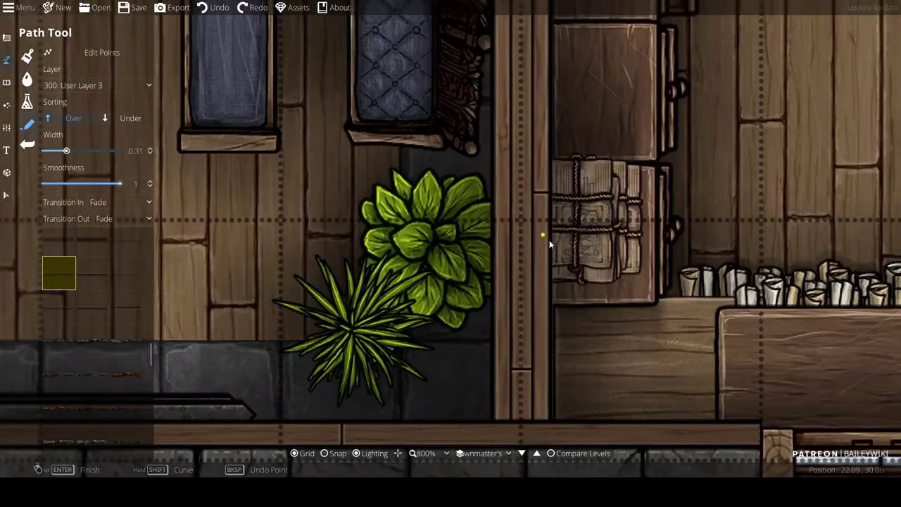
right_click(645, 275)
left_click_drag(647, 277, 258, 349)
scroll(599, 245, "down", 1)
Add 0.31-wide shadow paths around the small folded newspaper on the second cabinet from the north along the east wall
left_click_drag(601, 194, 433, 343)
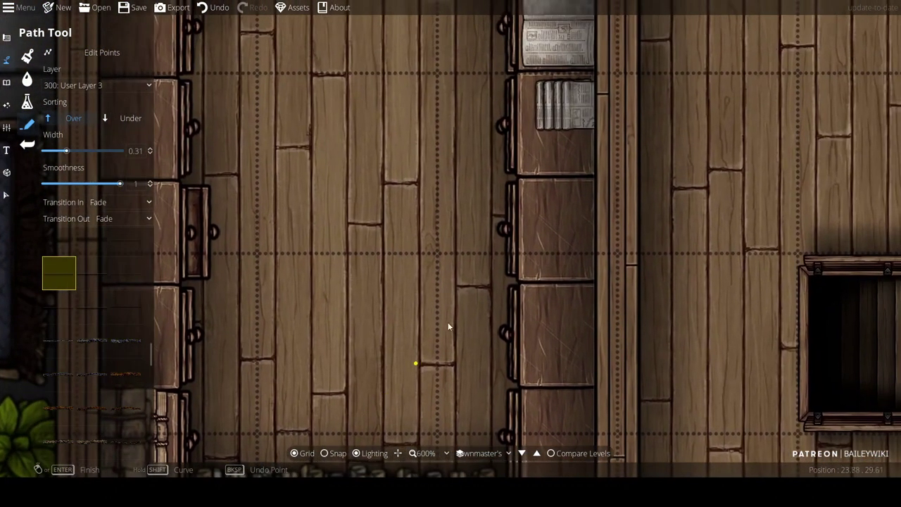
scroll(486, 293, "up", 2)
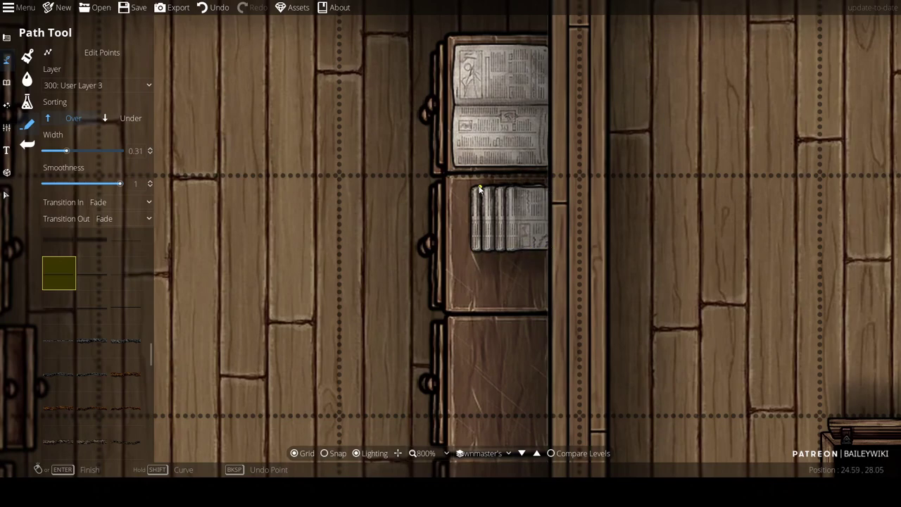
scroll(469, 184, "down", 5)
Draw a shadow path with width 0.47 beside the scrolls along the storage room's south table, undoing the narrower attempt
left_click_drag(421, 247, 479, 224)
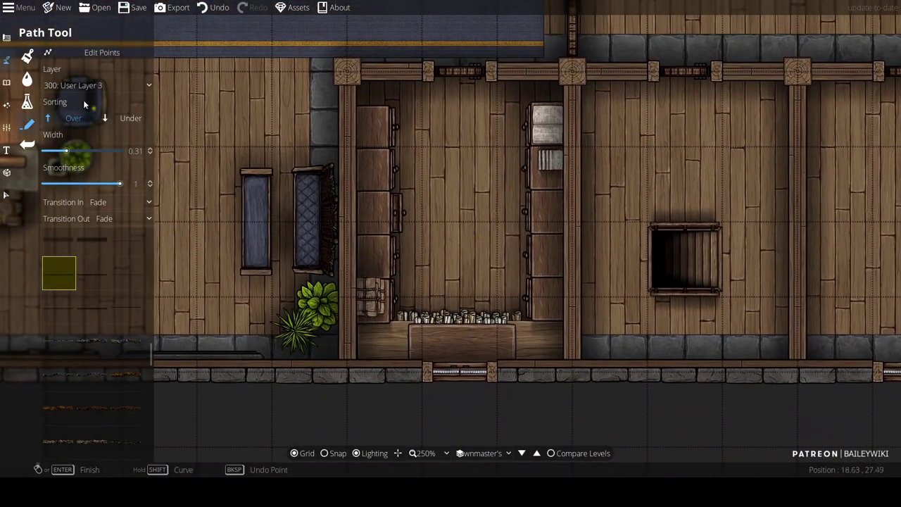
scroll(405, 361, "up", 5)
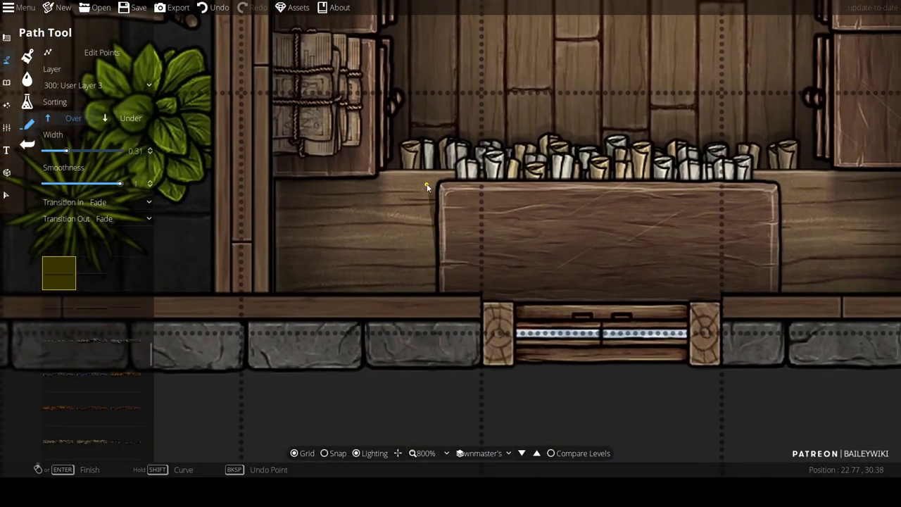
key("ctrl+z")
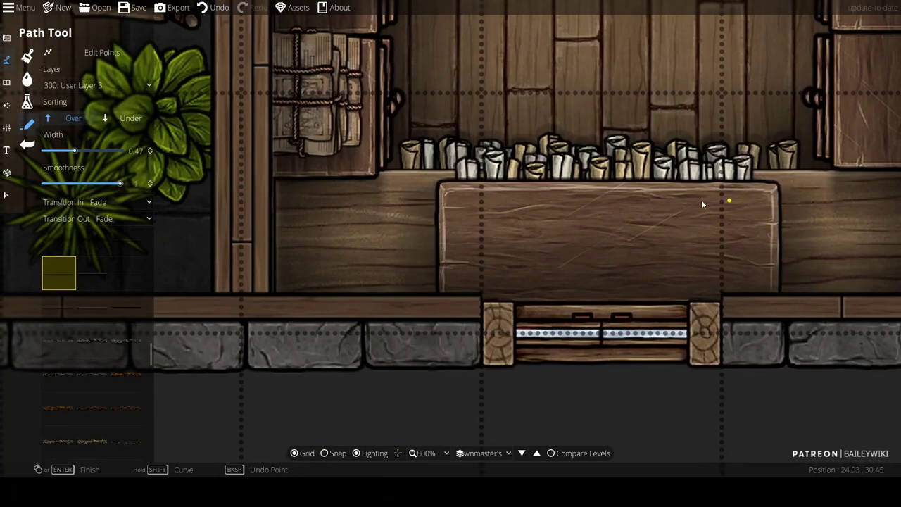
scroll(681, 206, "down", 10)
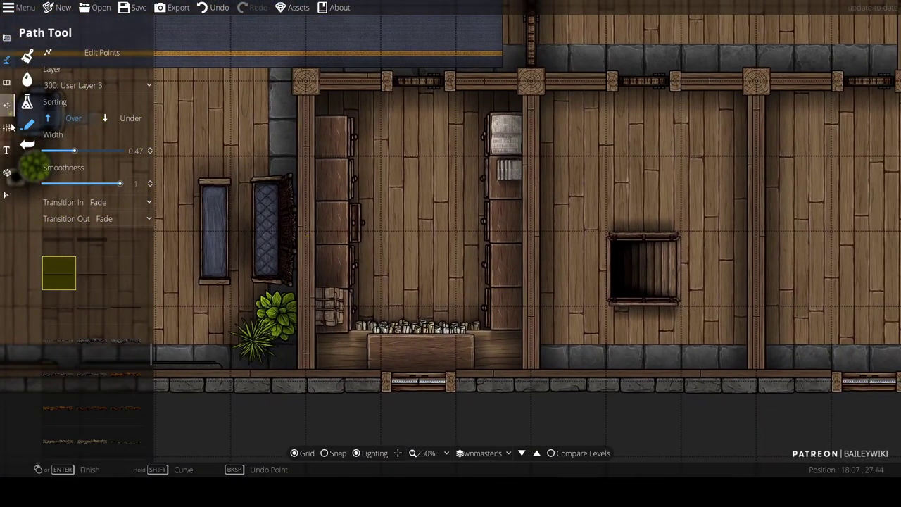
Switch to the Light Tool and set the light color to a pale yellow-green
left_click(6, 104)
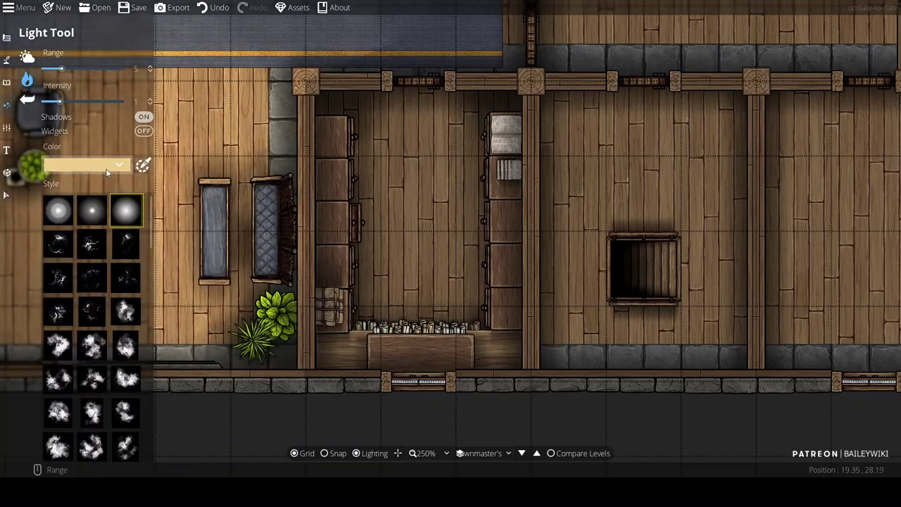
left_click(106, 169)
left_click(71, 183)
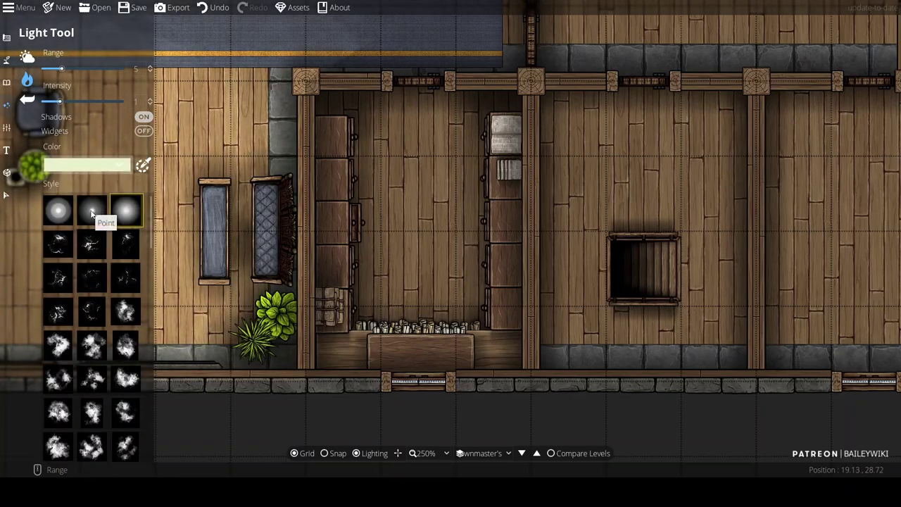
Try small lights of range 0.5 and intensity 1 around the storage room's south table, and undo them
left_click(91, 210)
left_click_drag(62, 69, 45, 68)
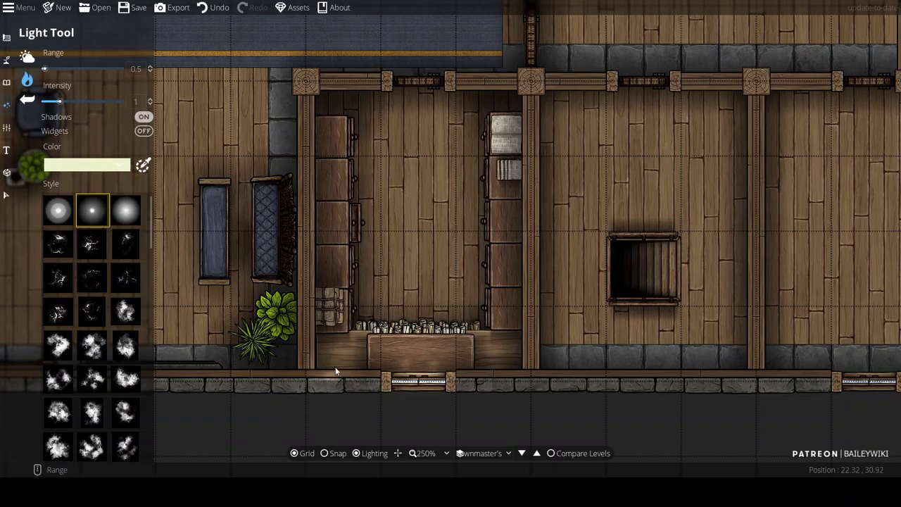
key("ctrl+z")
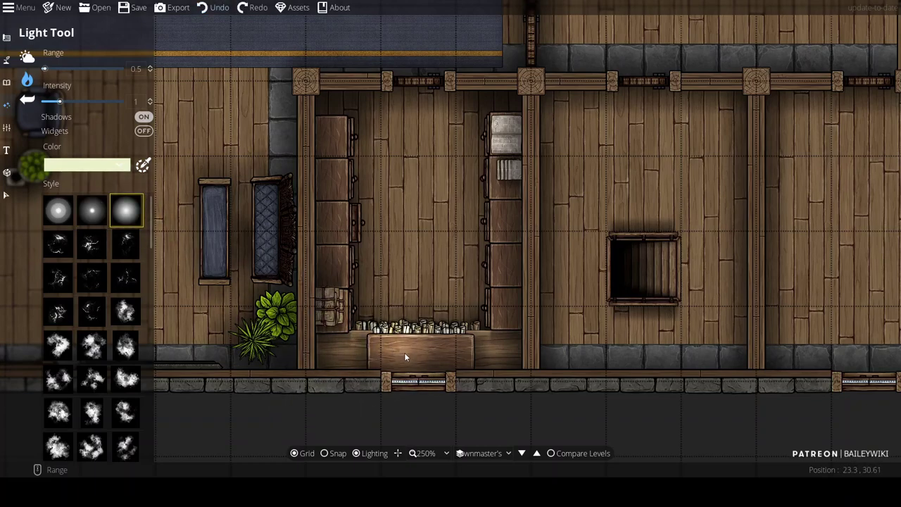
left_click(406, 353)
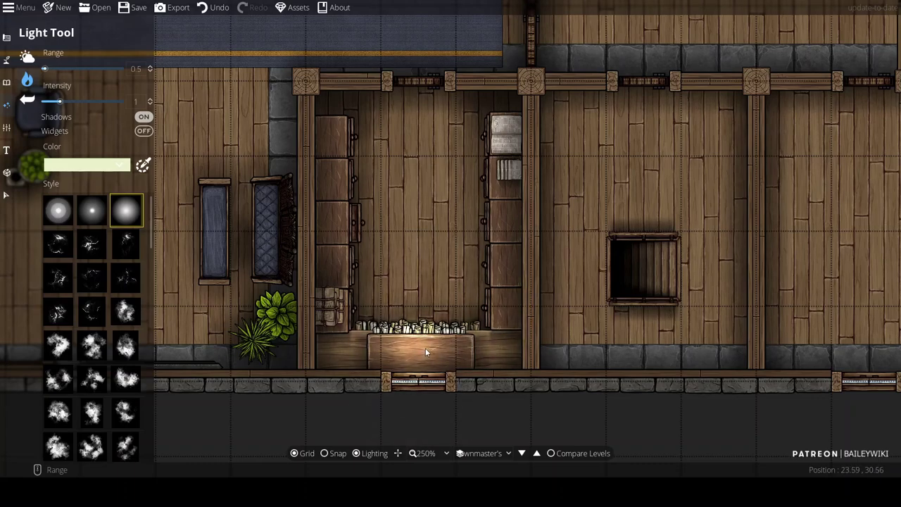
key("ctrl+z")
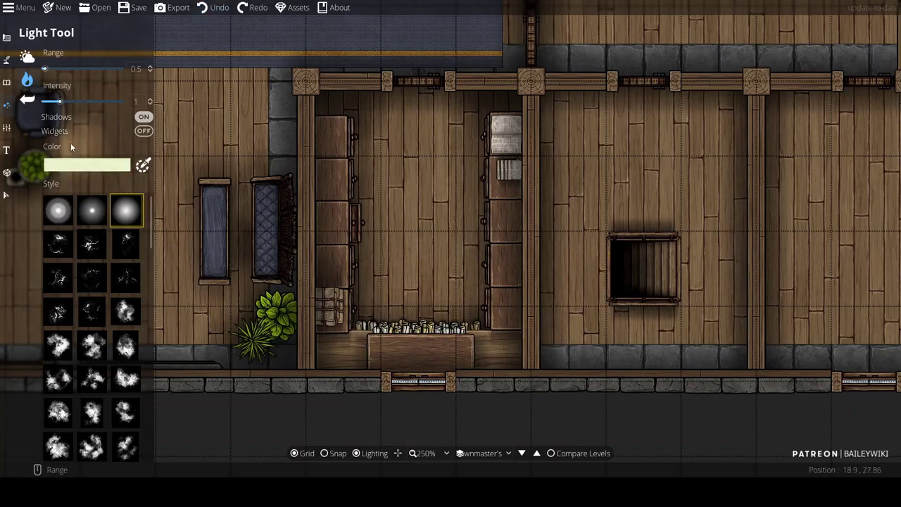
Place a light with intensity 0.8 and range 2 in the middle of the storage room
left_click_drag(50, 102, 54, 102)
scroll(402, 224, "up", 3)
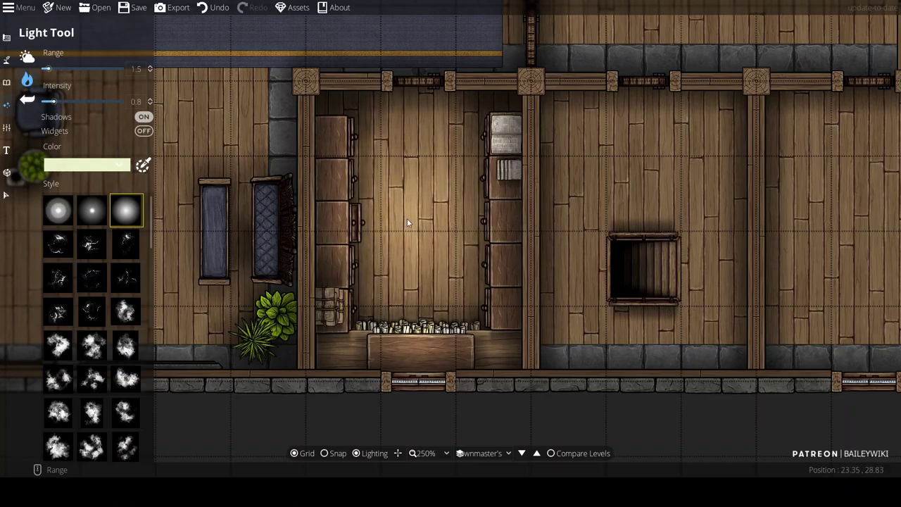
scroll(411, 219, "down", 1)
Place lights with range 3.5 and intensity 0.8 in the main hall, on both sides of the blue carpet
scroll(411, 217, "down", 3)
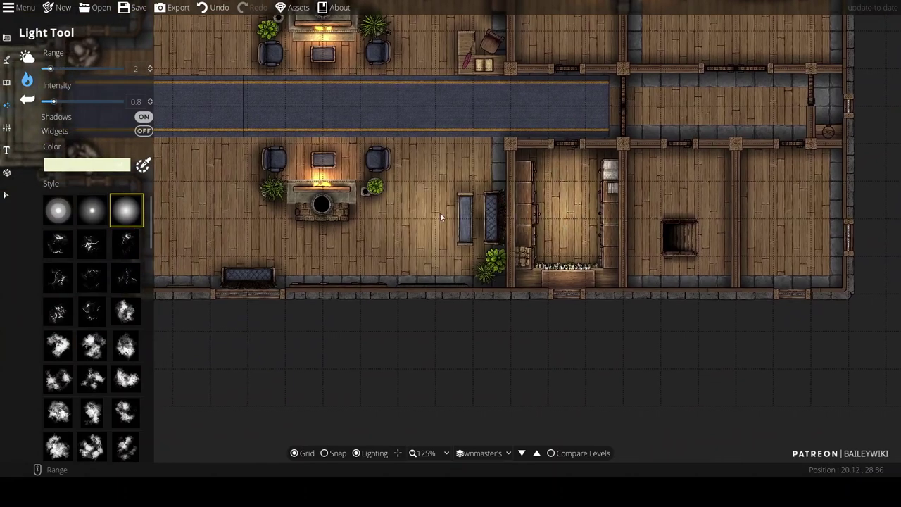
left_click_drag(268, 237, 429, 278)
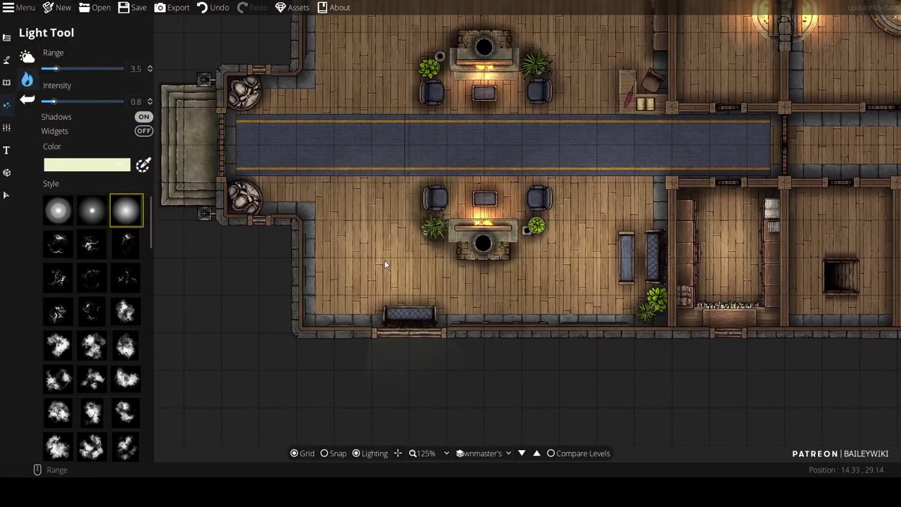
left_click_drag(371, 113, 373, 213)
key("Up")
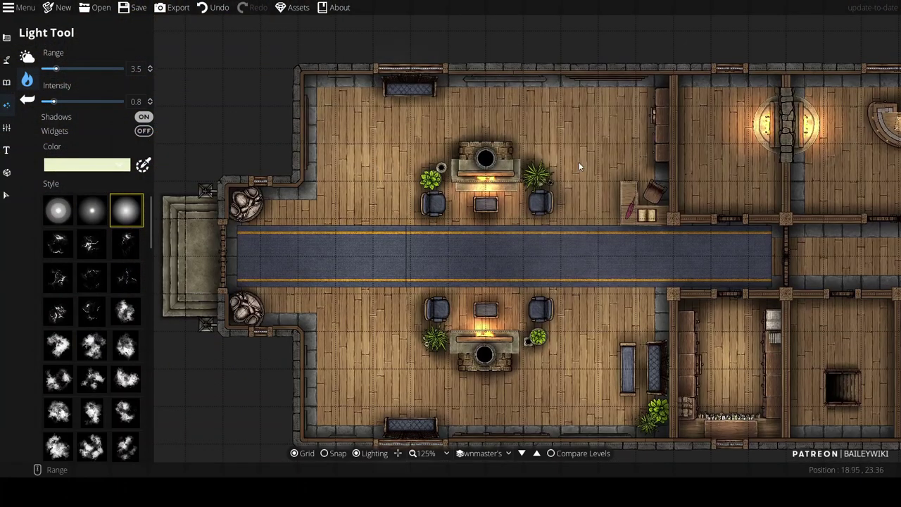
Place lights with range 3.5 and intensity 0.8 in the building's northern and southeastern rooms, including the stair room
key("Right")
key("Down")
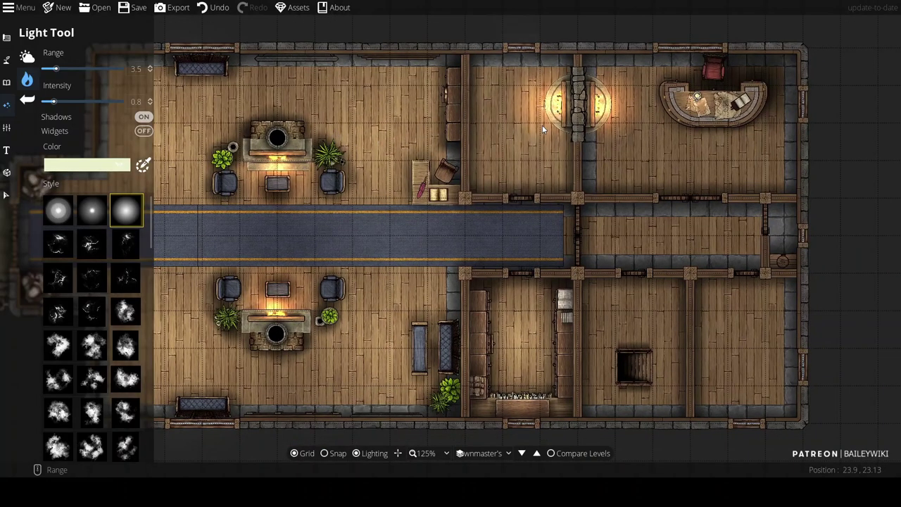
key("Right")
key("Down")
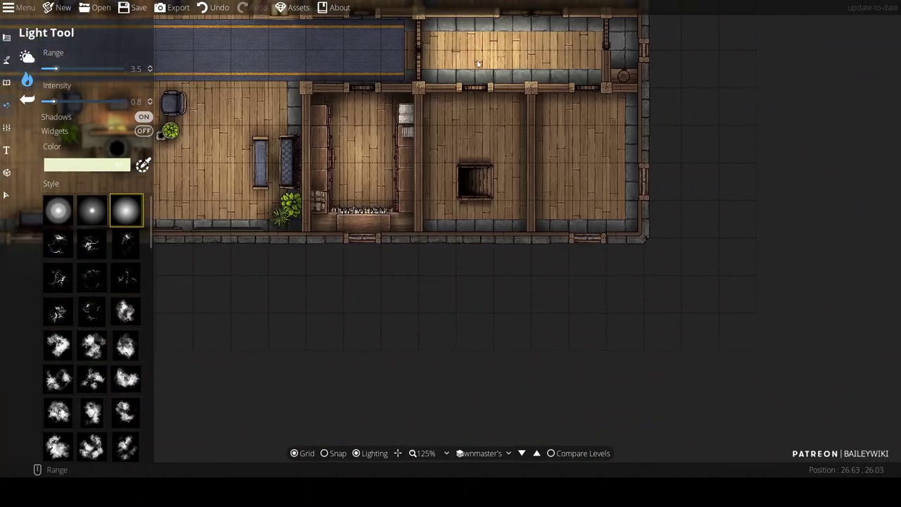
left_click(583, 158)
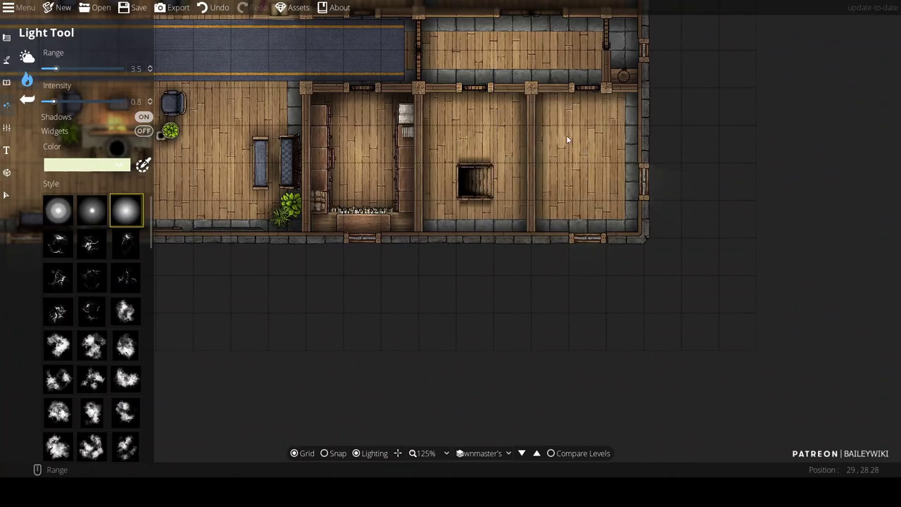
Reduce the light range to 1.5 and place lights at the lanterns flanking the west entrance steps
scroll(581, 149, "down", 2)
key("Up")
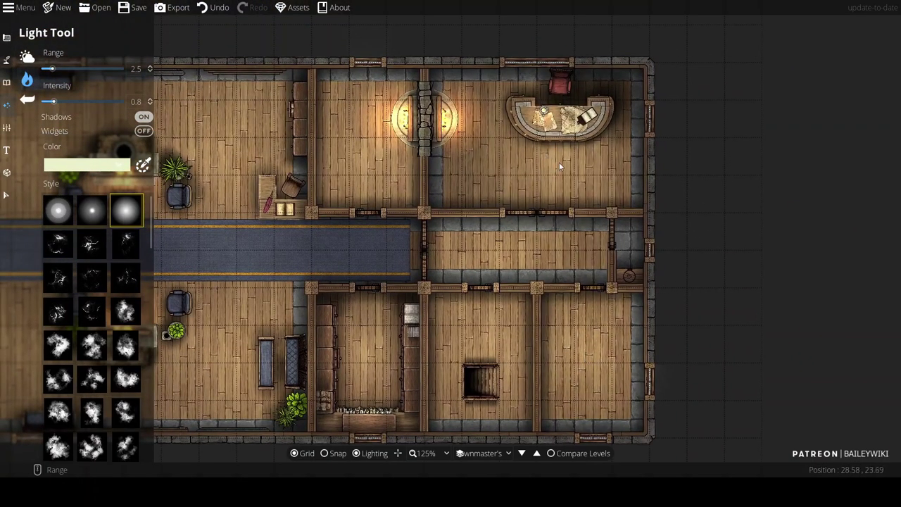
left_click_drag(481, 218, 645, 173)
scroll(612, 200, "down", 1)
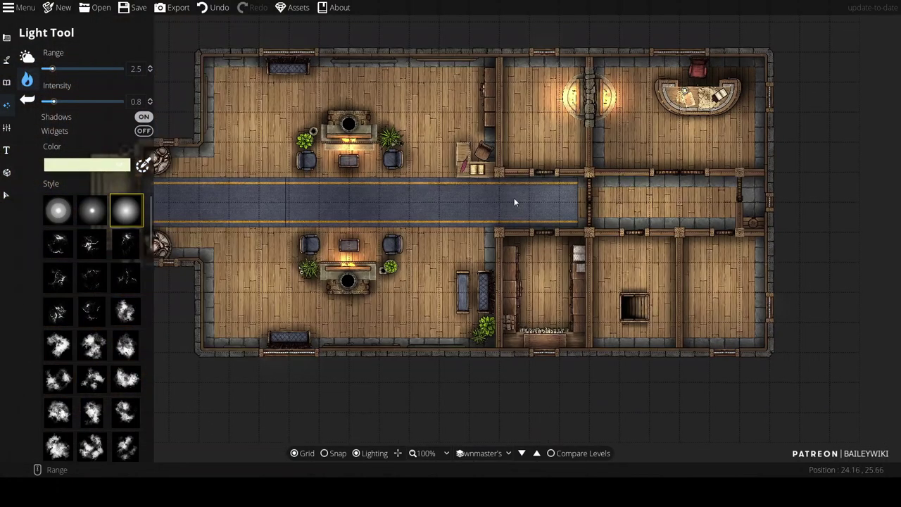
left_click_drag(477, 200, 628, 165)
key("Right")
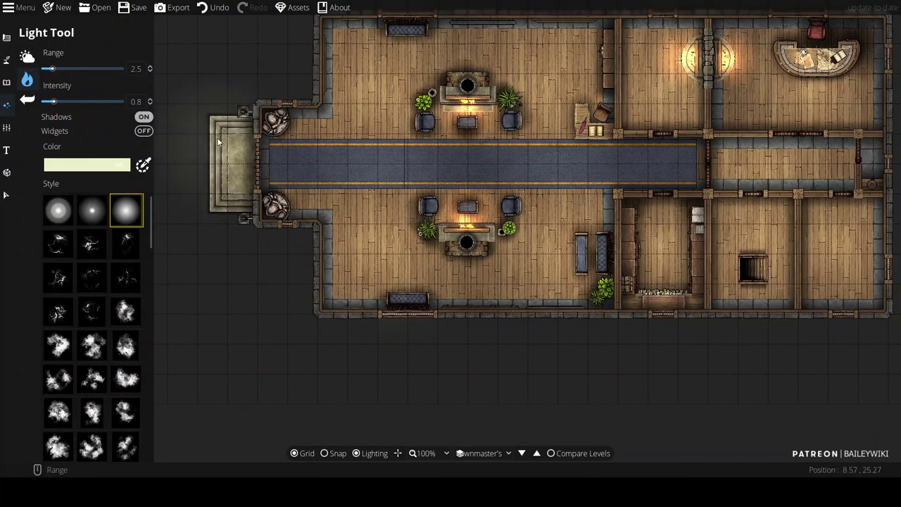
scroll(239, 126, "down", 2)
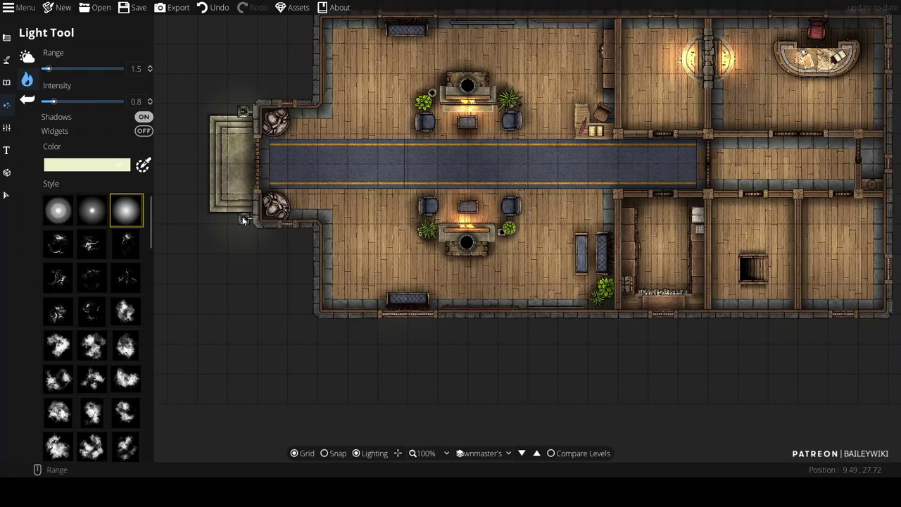
Examine the lighting across the main hall, the corridor and the eastern rooms
left_click_drag(738, 251, 613, 247)
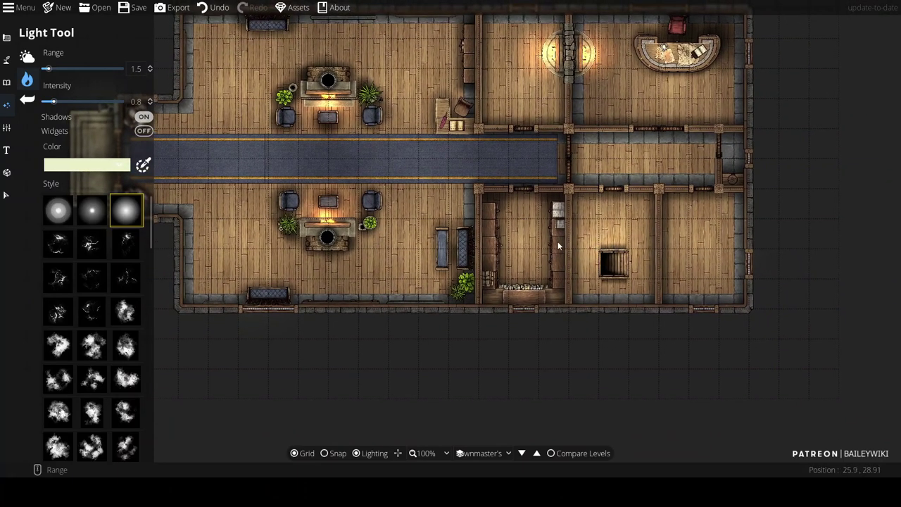
left_click_drag(477, 228, 594, 246)
scroll(540, 175, "up", 1)
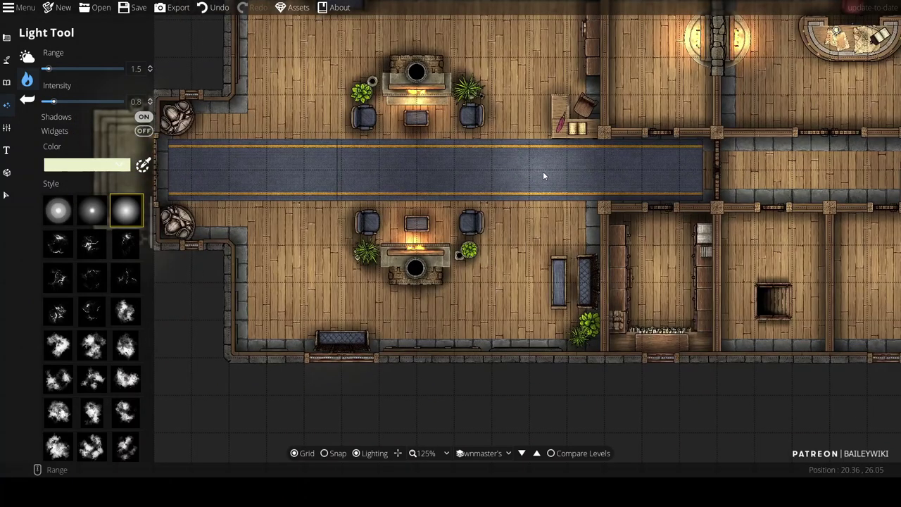
scroll(543, 176, "up", 1)
left_click_drag(535, 204, 472, 280)
left_click_drag(763, 248, 533, 206)
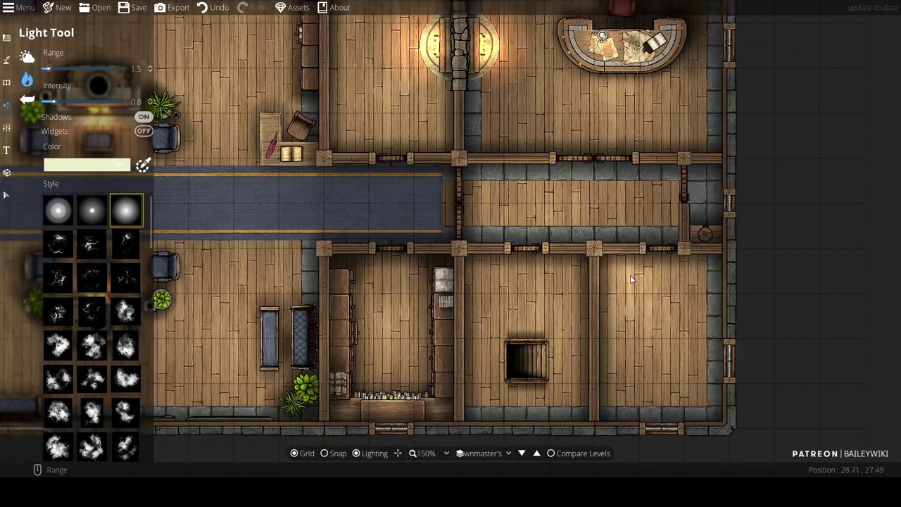
left_click_drag(566, 228, 529, 282)
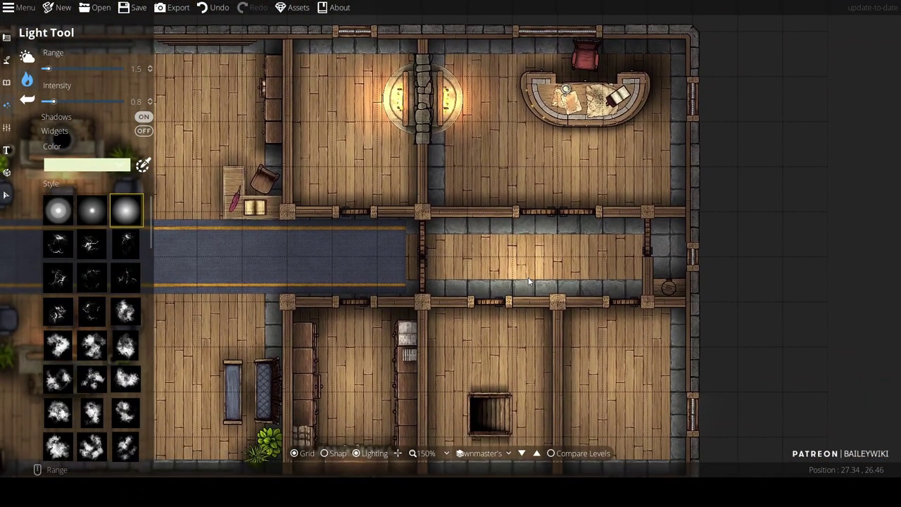
Search the object library for "rug" and select a round red patterned rug
left_click(6, 82)
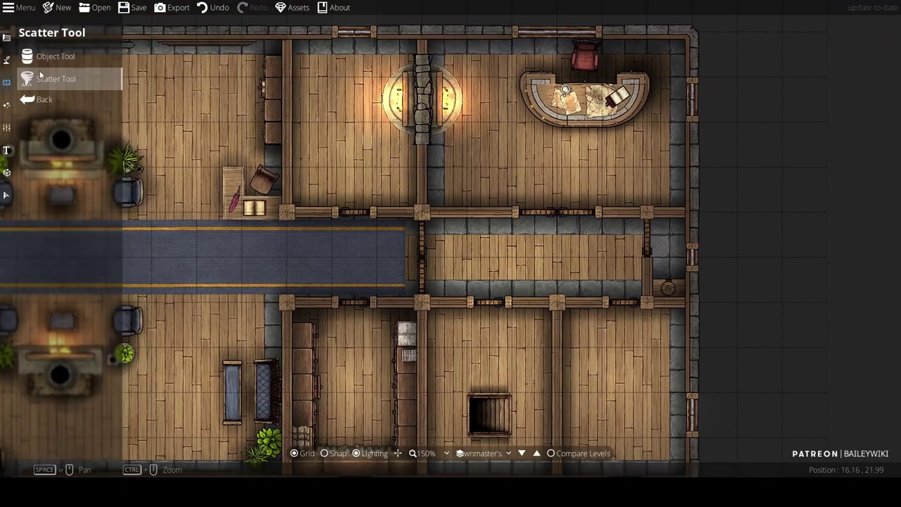
left_click(56, 56)
type("rug")
left_click_drag(893, 186, 894, 171)
scroll(895, 169, "up", 3)
left_click(871, 215)
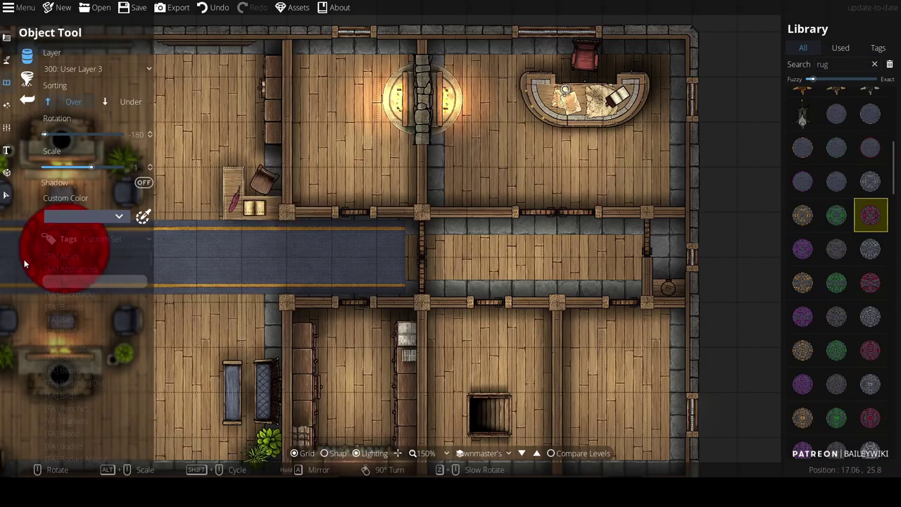
Set the custom colour to a lighter blue and choose the round rug with the yellow scroll pattern
scroll(552, 141, "up", 5)
left_click(88, 215)
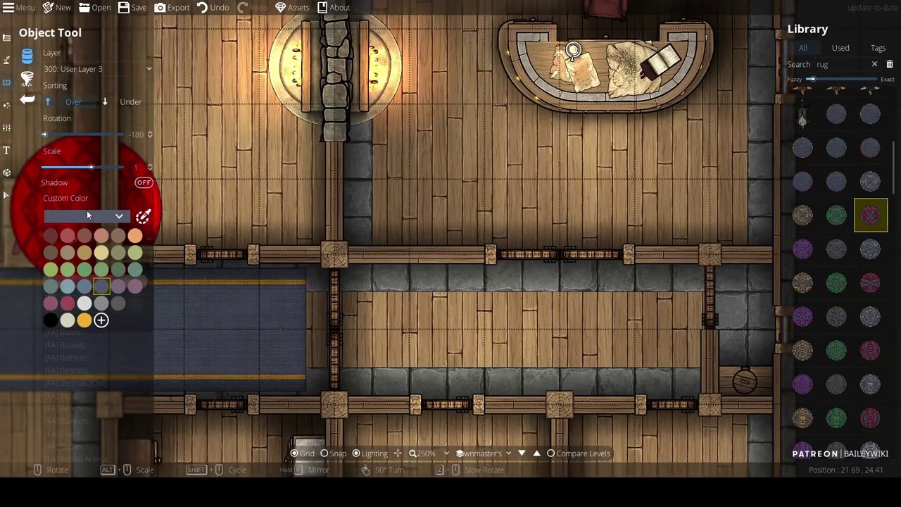
left_click(84, 286)
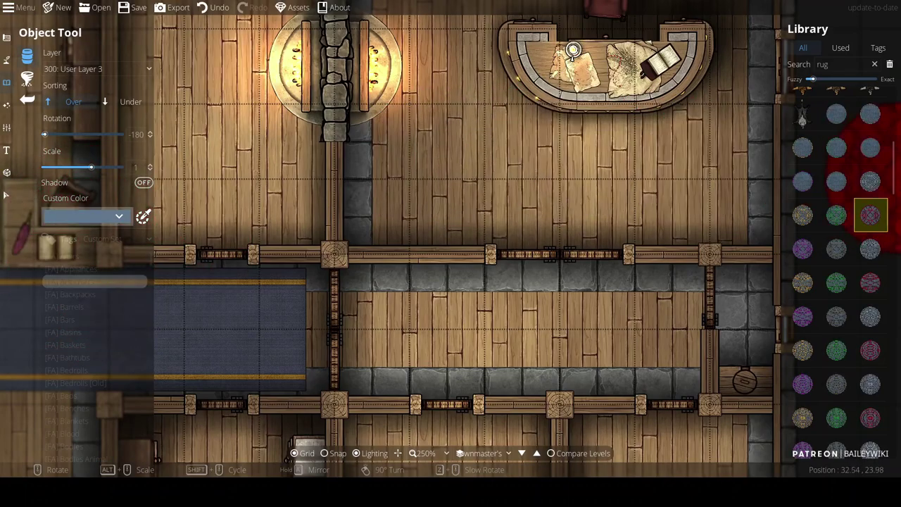
left_click(871, 114)
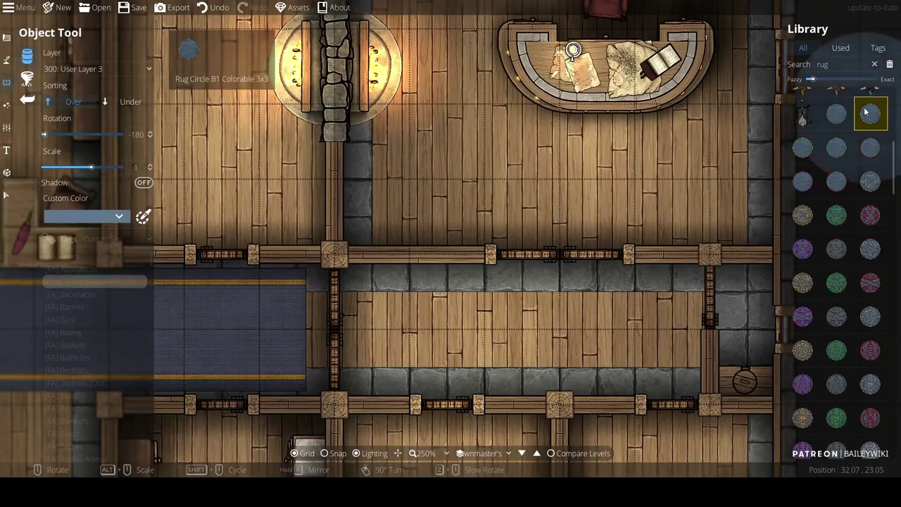
left_click(806, 206)
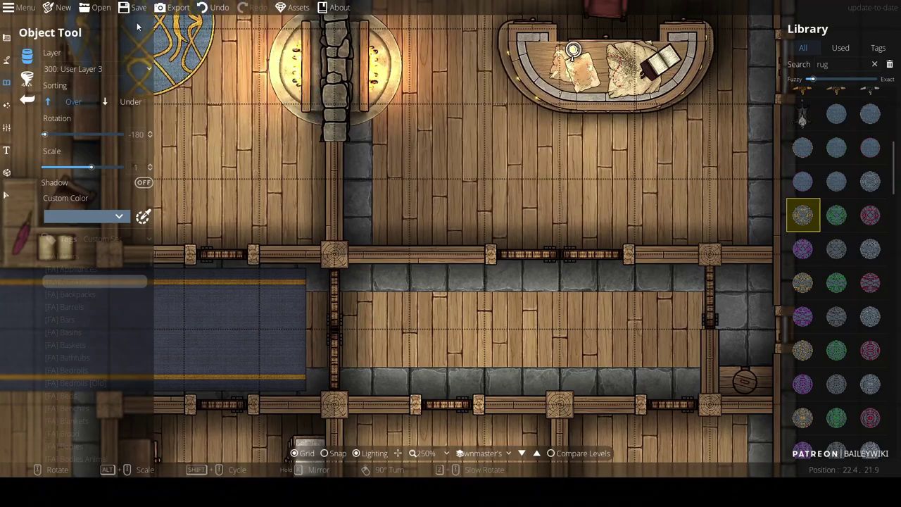
Place the round rug on User Layer 1, sorted under and rotated to -90, partly beneath the south side of the curved desk
left_click(92, 69)
left_click(98, 162)
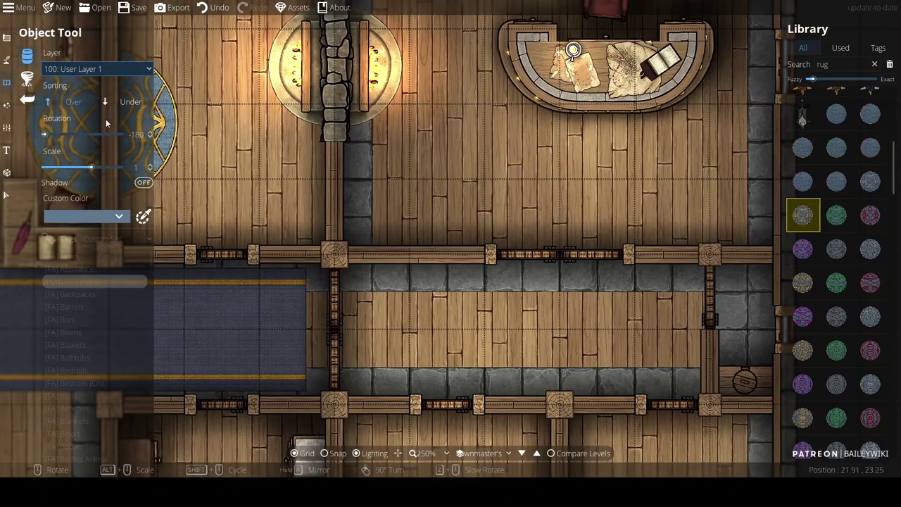
left_click(131, 102)
scroll(506, 135, "down", 2)
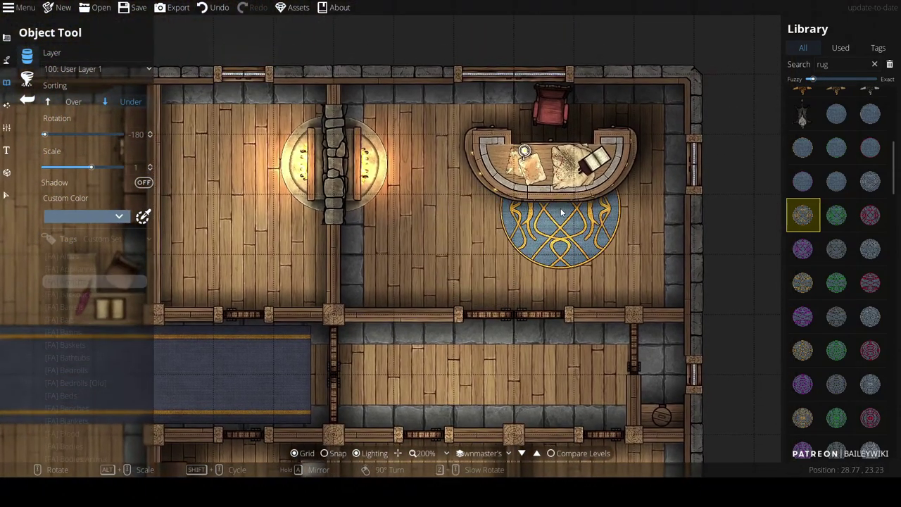
scroll(552, 215, "up", 2)
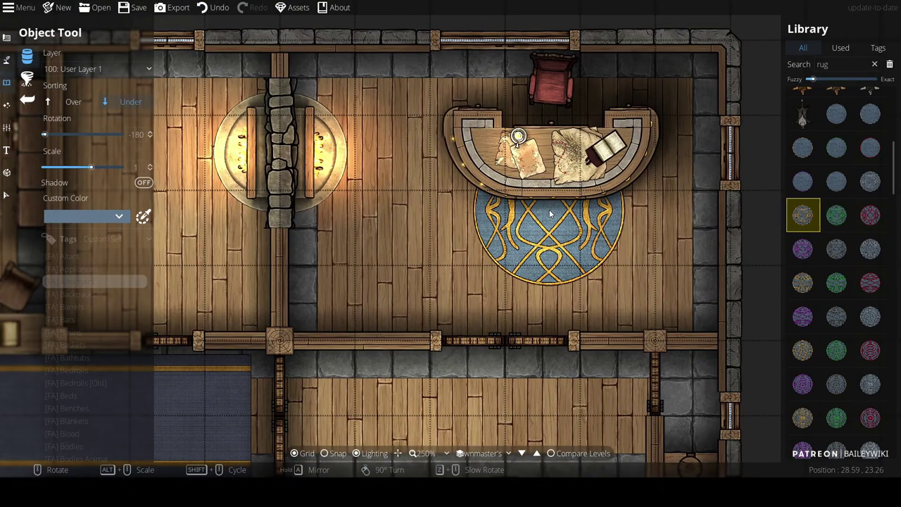
right_click(551, 214)
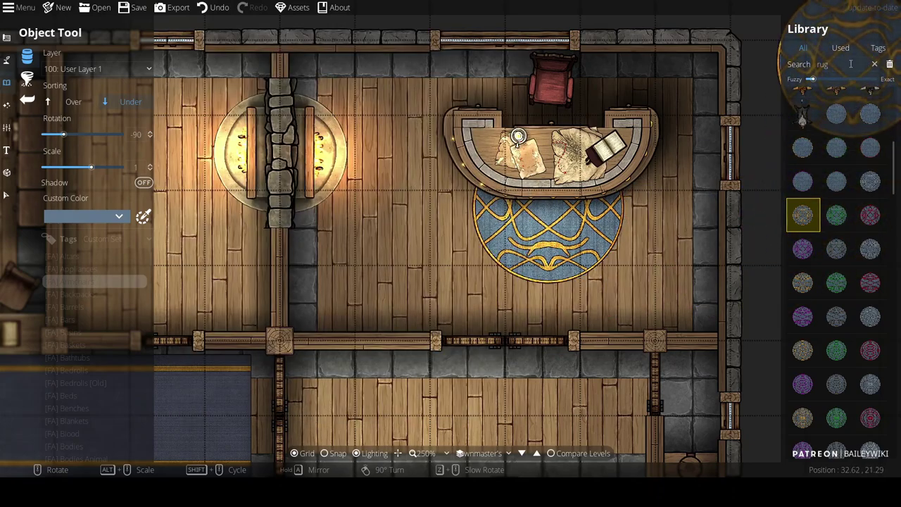
Search the object library for "chair" and select Chair Wood Ashen D 1x1
left_click_drag(847, 64, 777, 64)
type("chair")
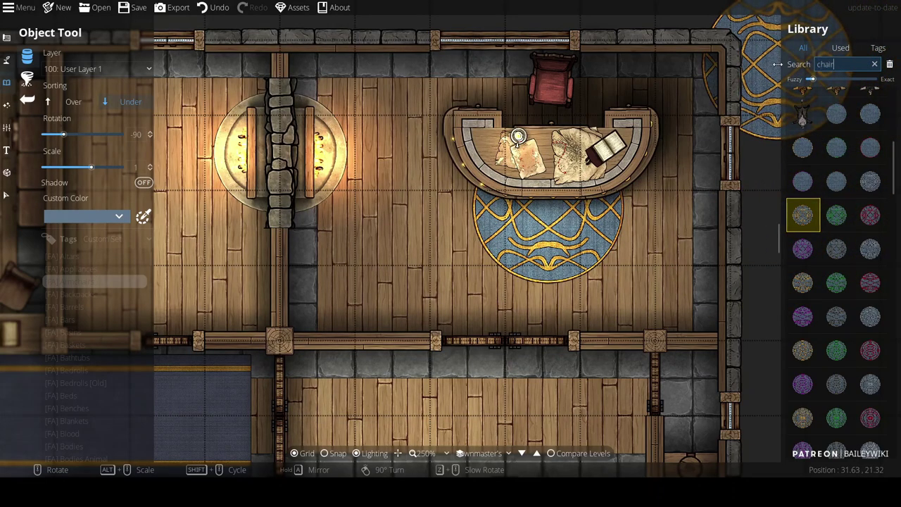
mouse_move(871, 247)
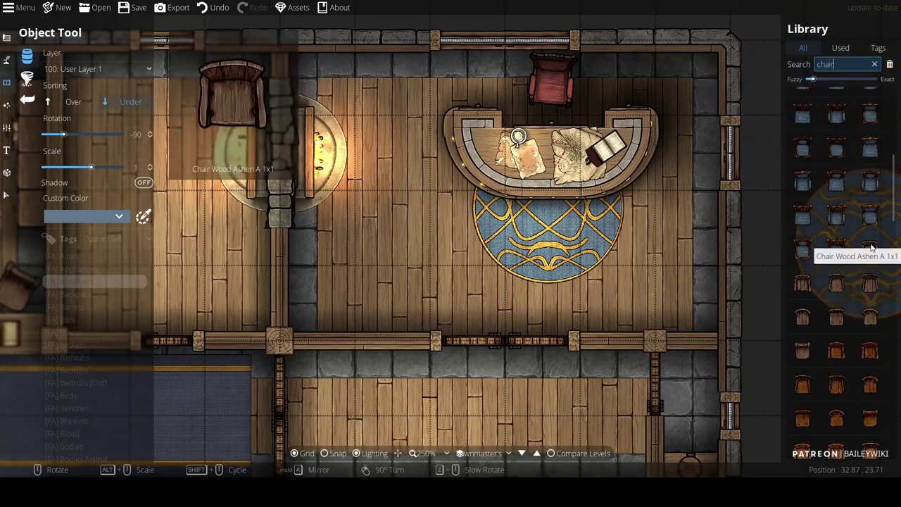
mouse_move(872, 290)
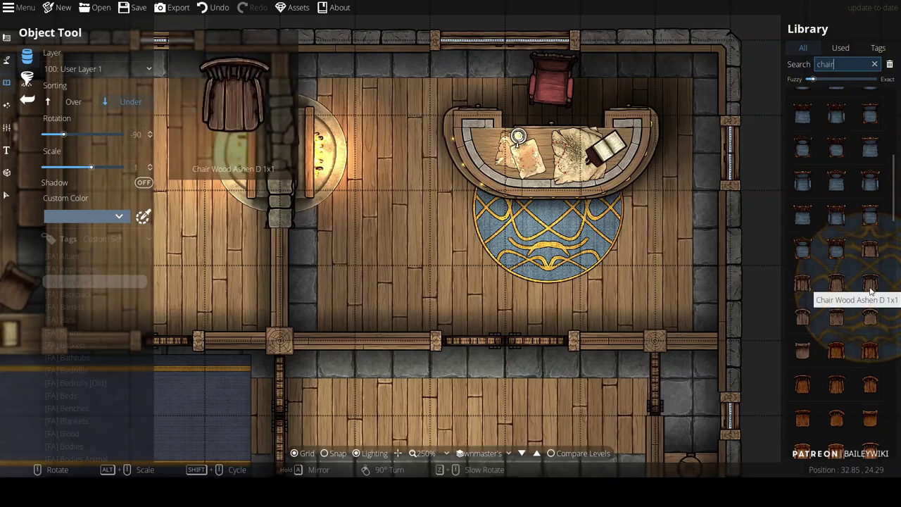
left_click(871, 283)
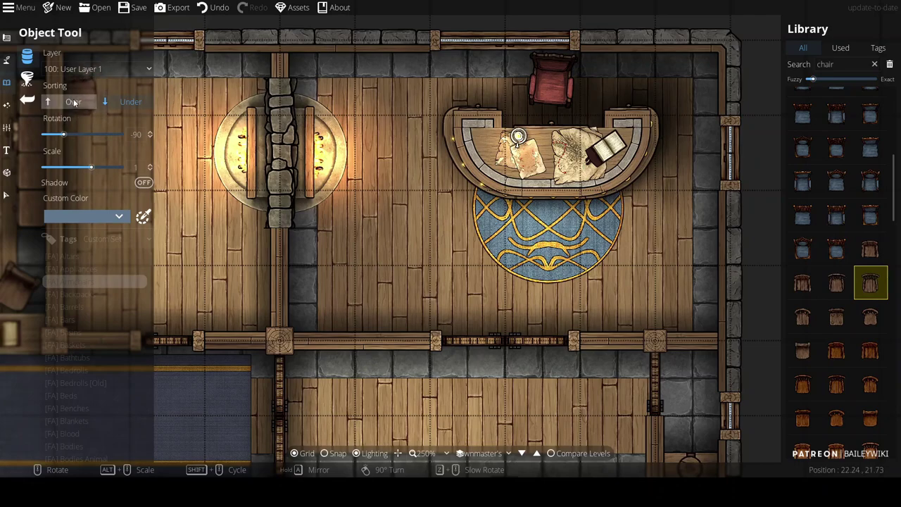
Place two chairs on User Layer 2, sorted over, facing the desk from the rug's east and west sides, rotated 150 and -150
left_click(101, 68)
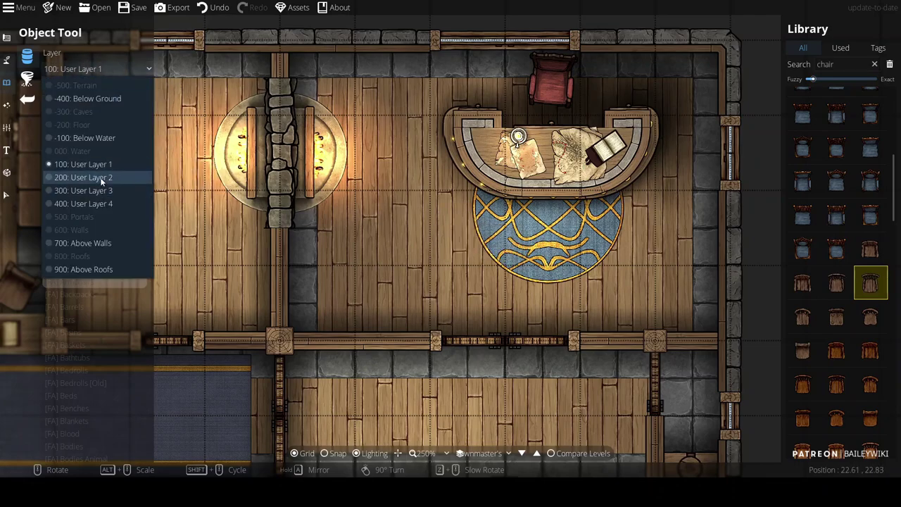
left_click(100, 178)
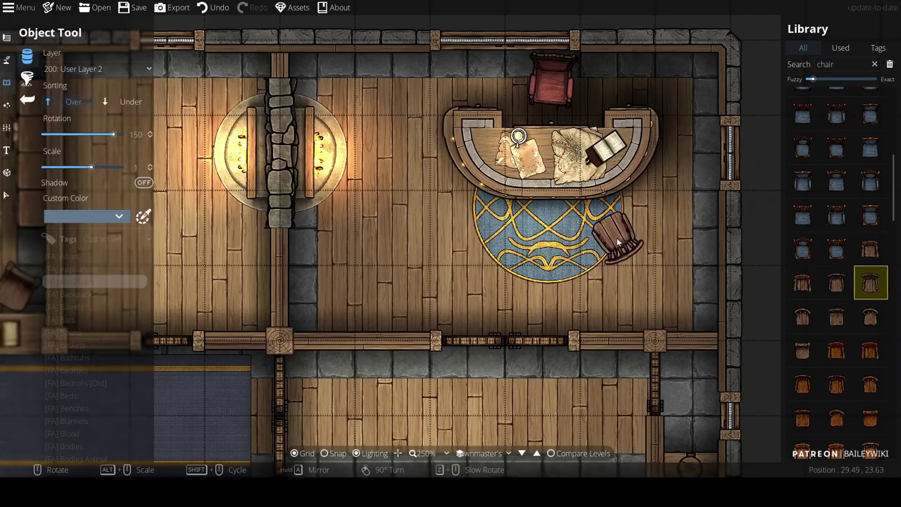
left_click(621, 234)
scroll(549, 236, "up", 1)
scroll(486, 233, "up", 1)
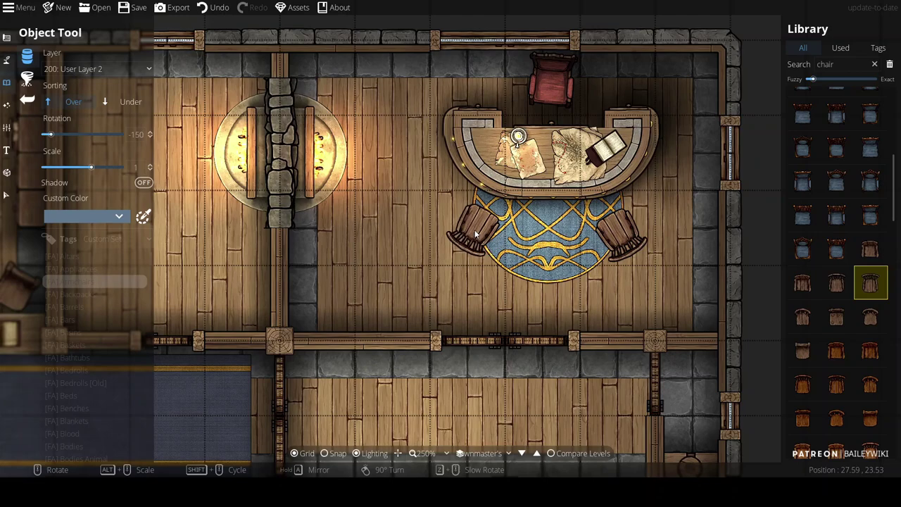
Place the previously used soft shadow beneath both wooden chairs, sorted under at scale 1.1
left_click(841, 48)
scroll(821, 119, "up", 7)
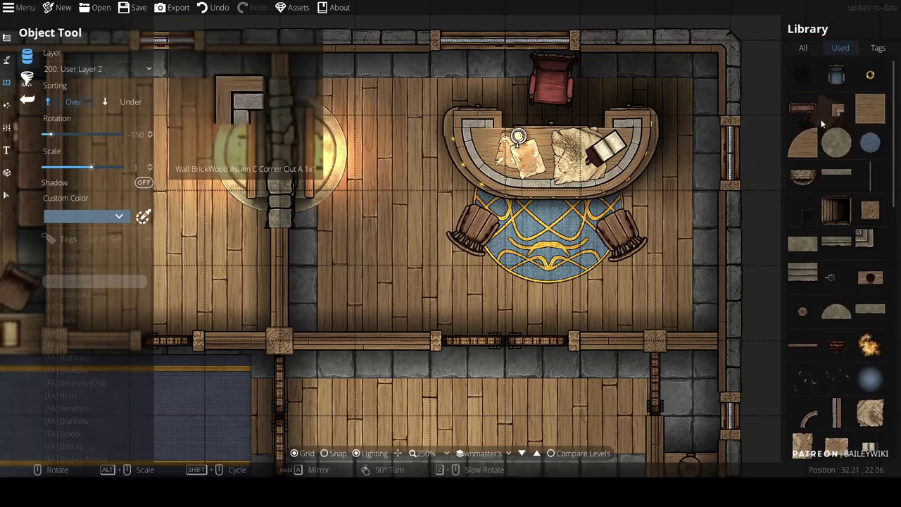
left_click(803, 74)
left_click(124, 101)
scroll(485, 216, "up", 1)
left_click(484, 215)
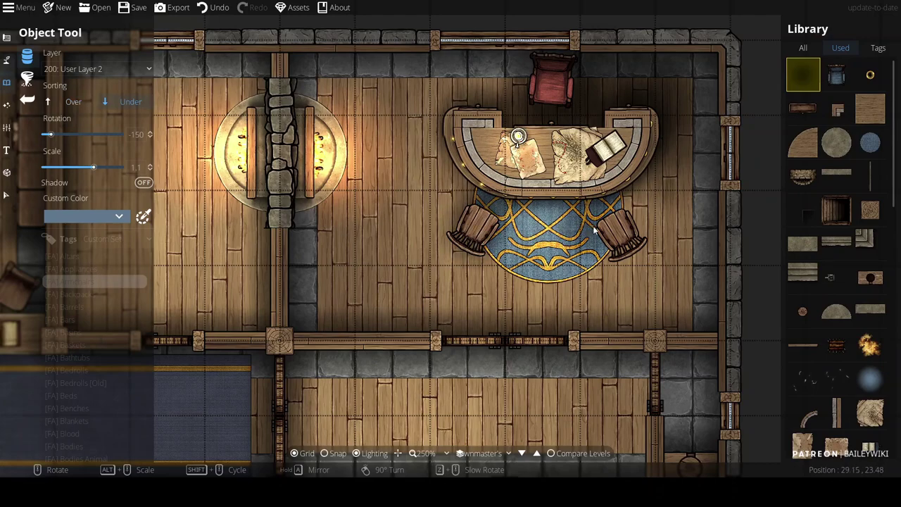
left_click(616, 236)
scroll(735, 189, "down", 1)
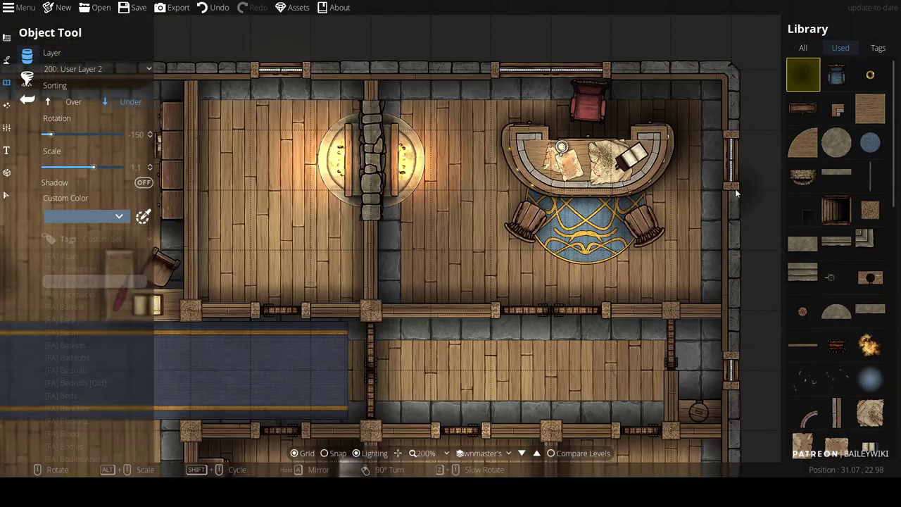
Select the previously used thin strip object and set it to User Layer 3, sorted over, with rotation -90
key("Up")
scroll(472, 144, "up", 5)
scroll(473, 144, "down", 4)
left_click_drag(455, 270, 426, 248)
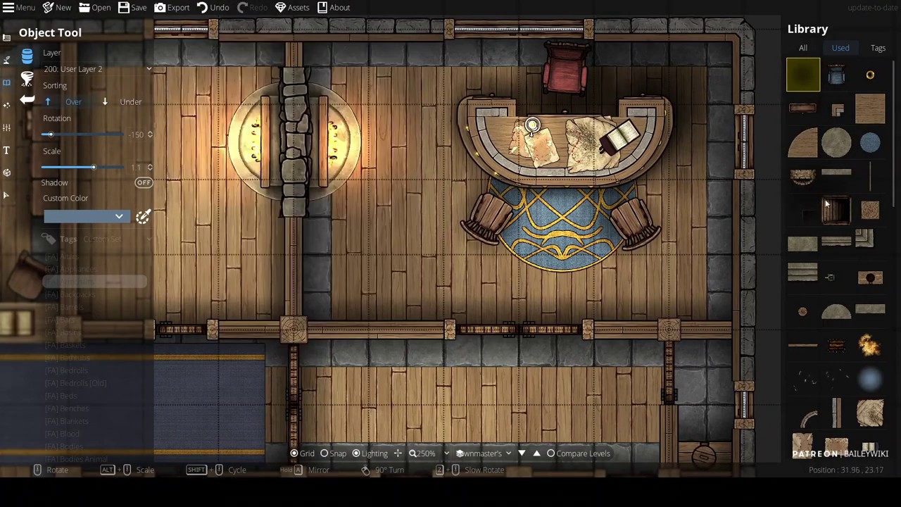
left_click(871, 176)
scroll(429, 209, "up", 4)
scroll(378, 47, "down", 3)
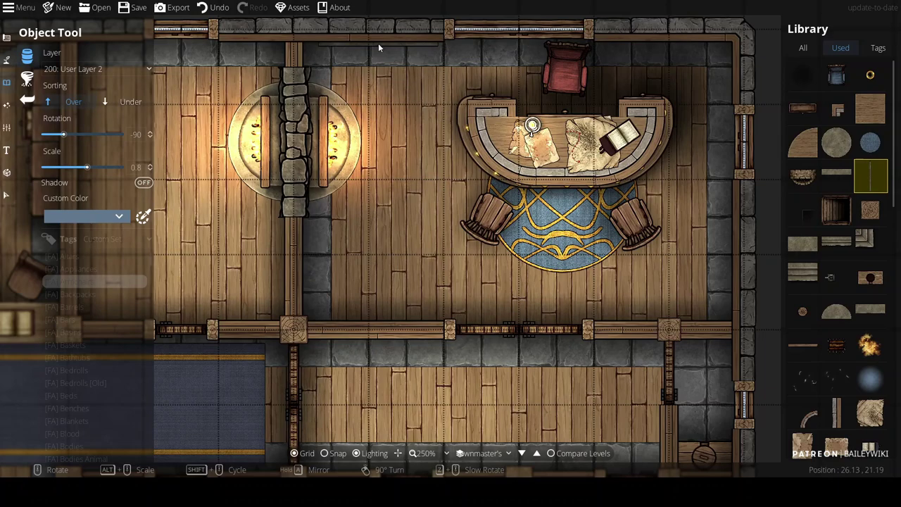
left_click(120, 69)
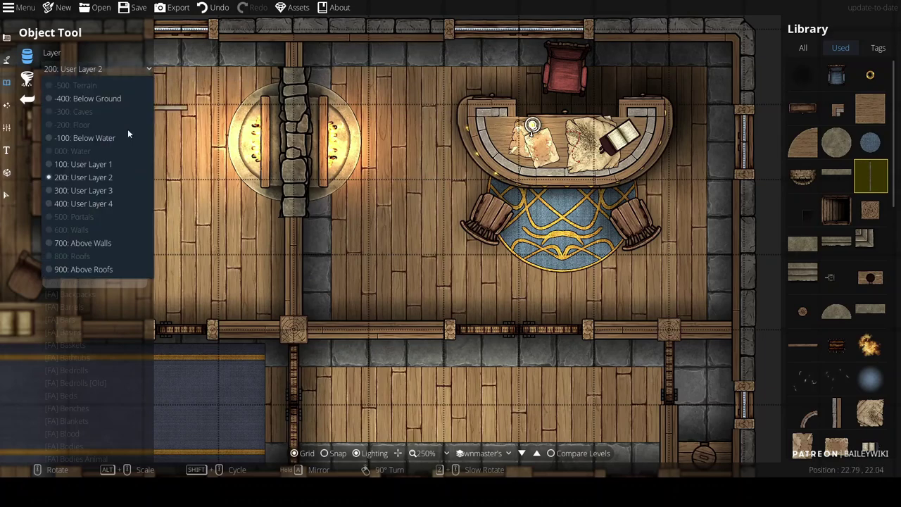
left_click(114, 188)
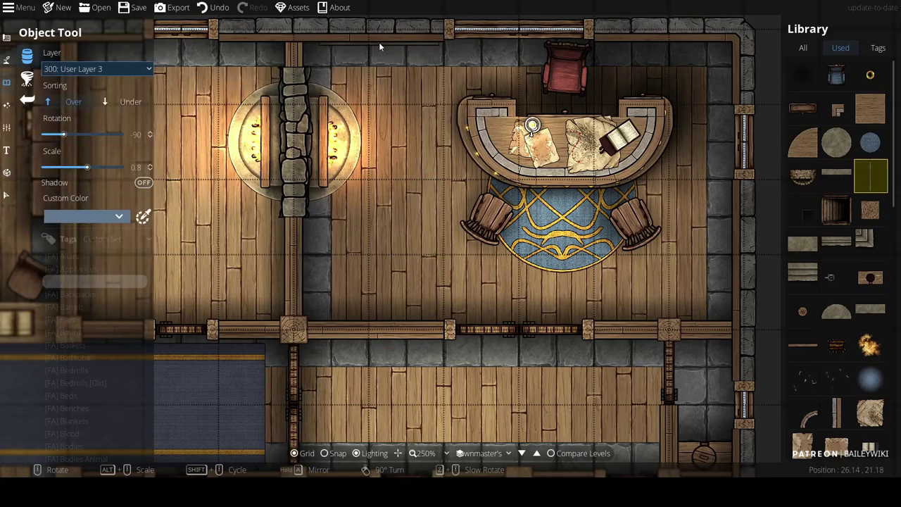
Place the thin strip at scale 0.9 along the office's north wall, once on each side of the window
scroll(379, 46, "down", 1)
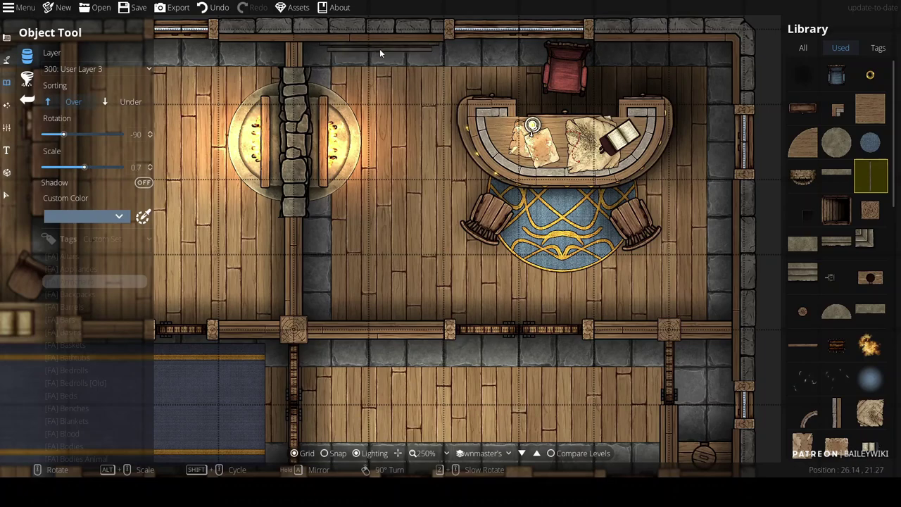
scroll(379, 51, "up", 2)
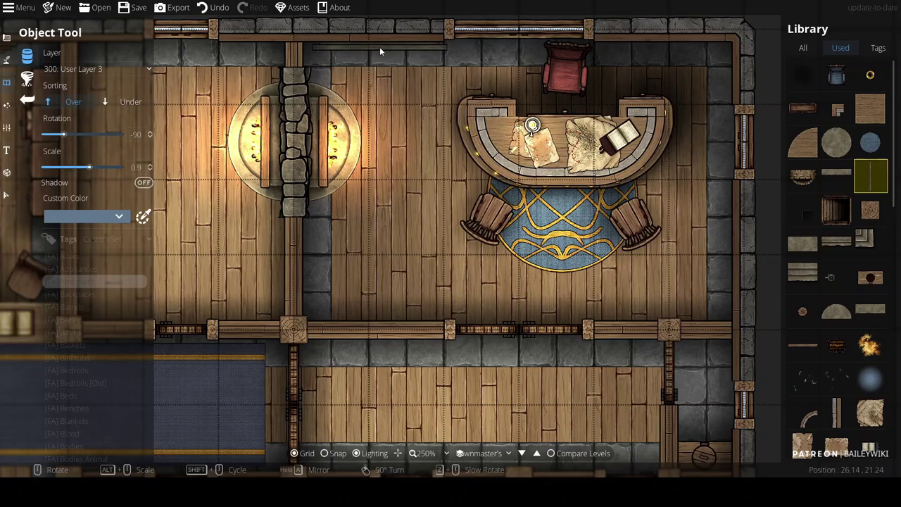
left_click(380, 49)
scroll(656, 47, "down", 1)
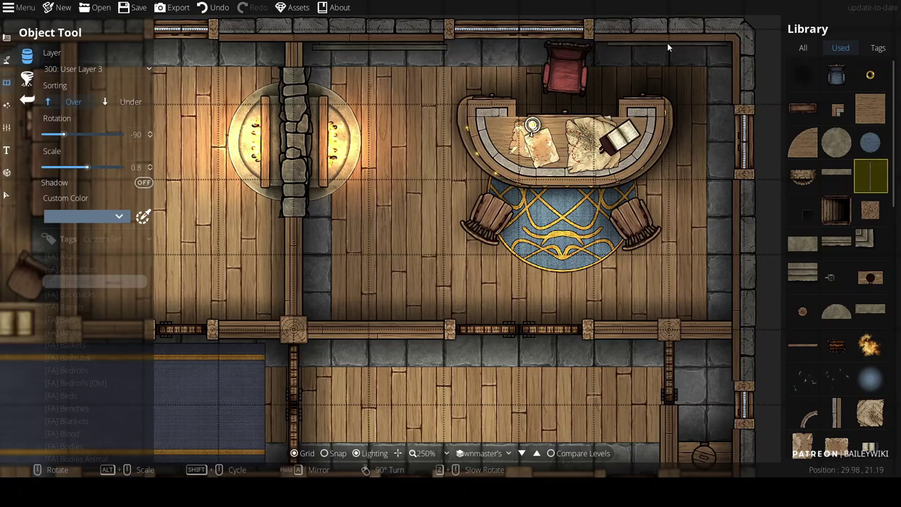
scroll(667, 47, "up", 1)
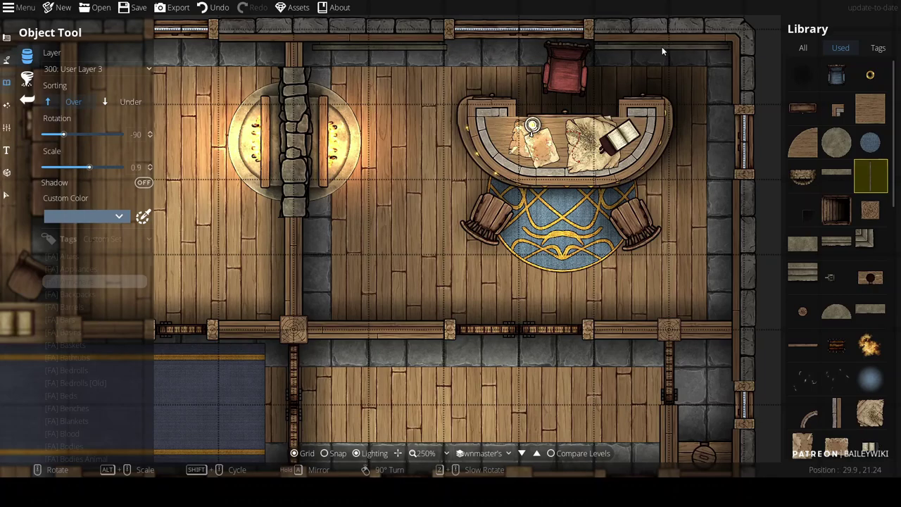
left_click(662, 50)
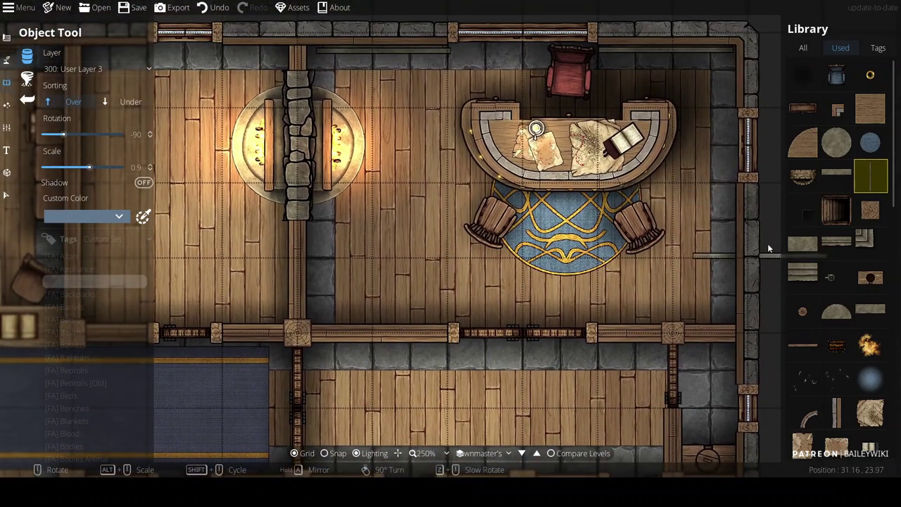
Search the object library for "cupboard" and select Wardrobe Wood Ashen A2 2x1
left_click(814, 47)
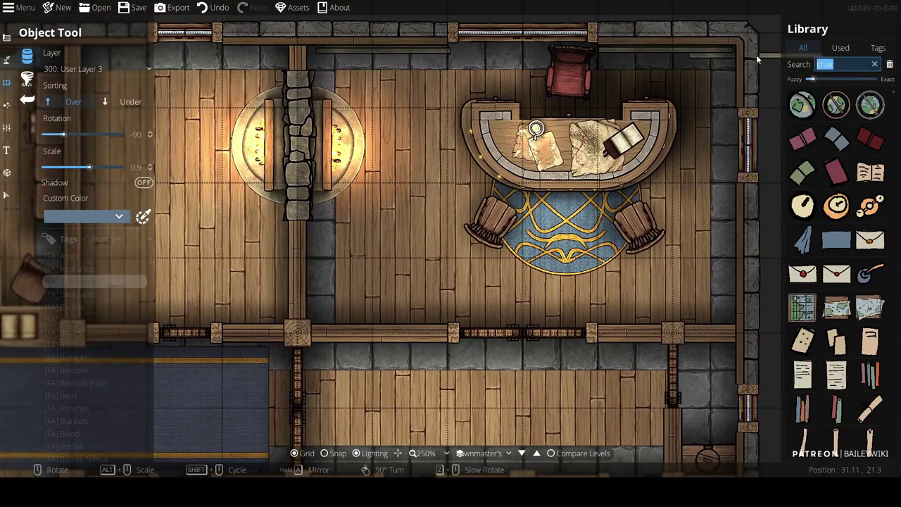
type("cupboard")
key("Return")
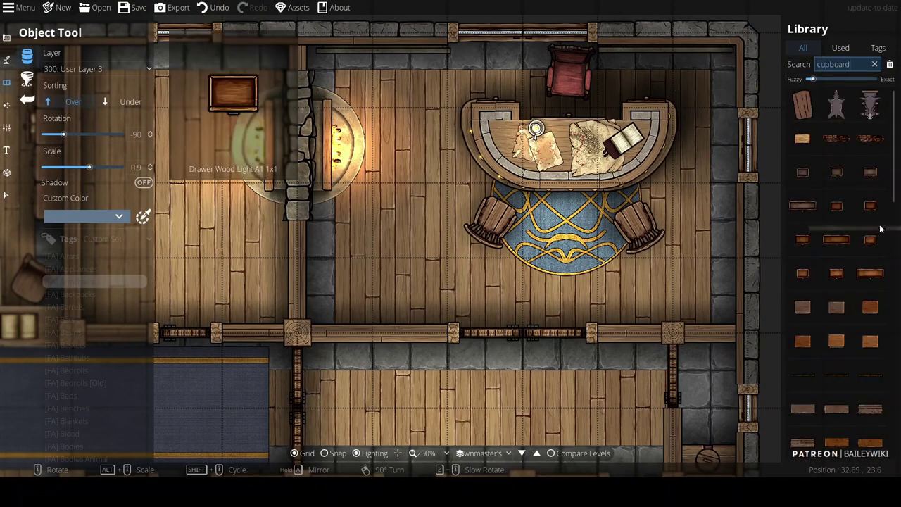
scroll(852, 331, "down", 3)
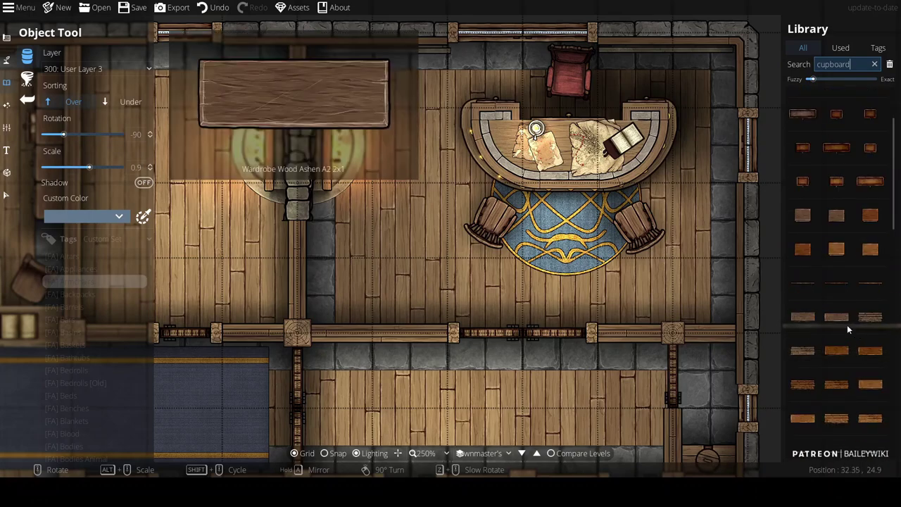
left_click(838, 317)
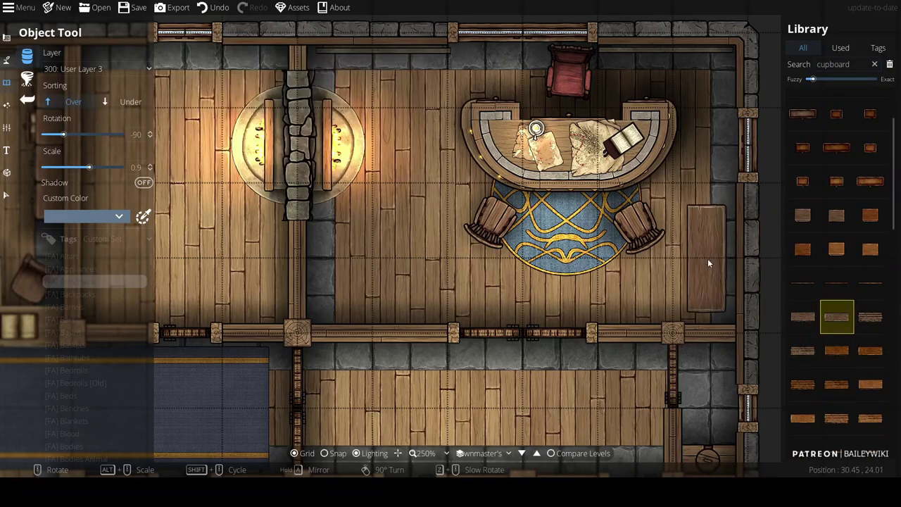
Place the wardrobe along the office's south wall near the west corner on User Layer 2, with rotation -180 and scale 1.1
right_click(712, 261)
right_click(713, 262)
scroll(721, 269, "down", 2)
scroll(715, 271, "up", 1, "alt")
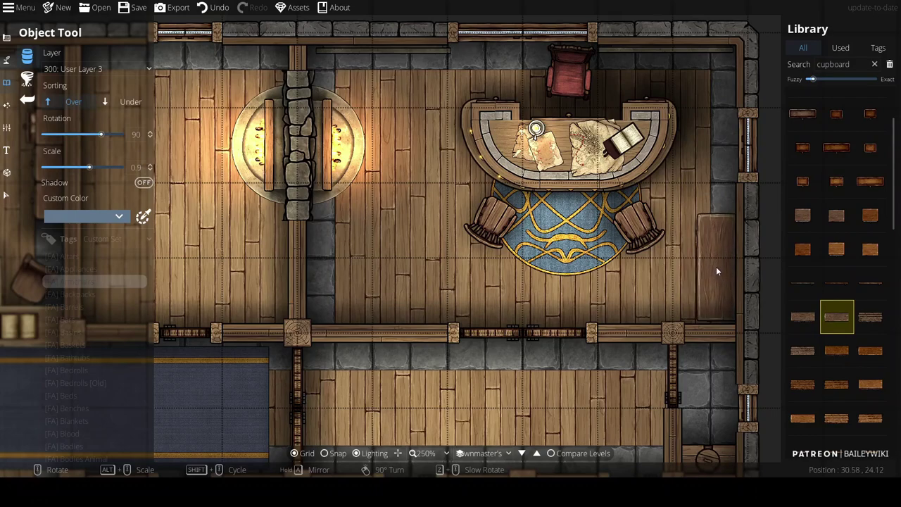
scroll(384, 290, "up", 1)
scroll(380, 300, "up", 2, "alt")
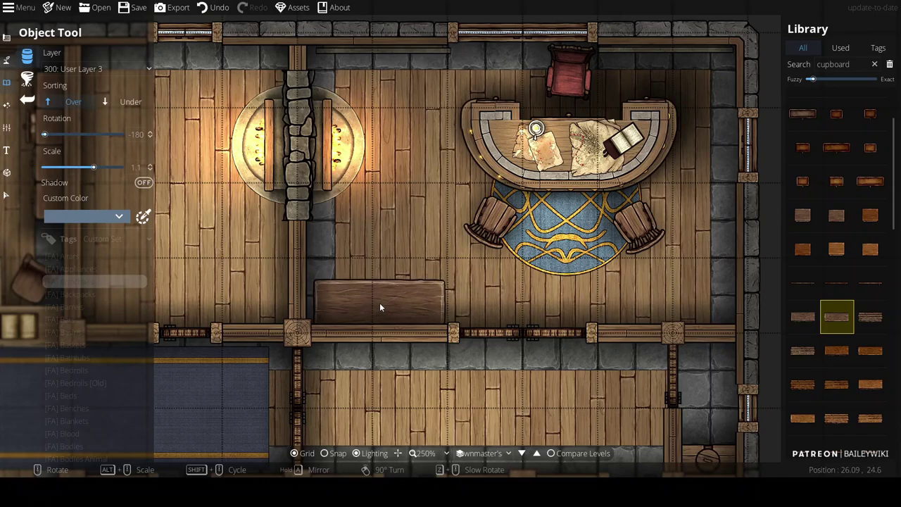
left_click(99, 70)
left_click(99, 174)
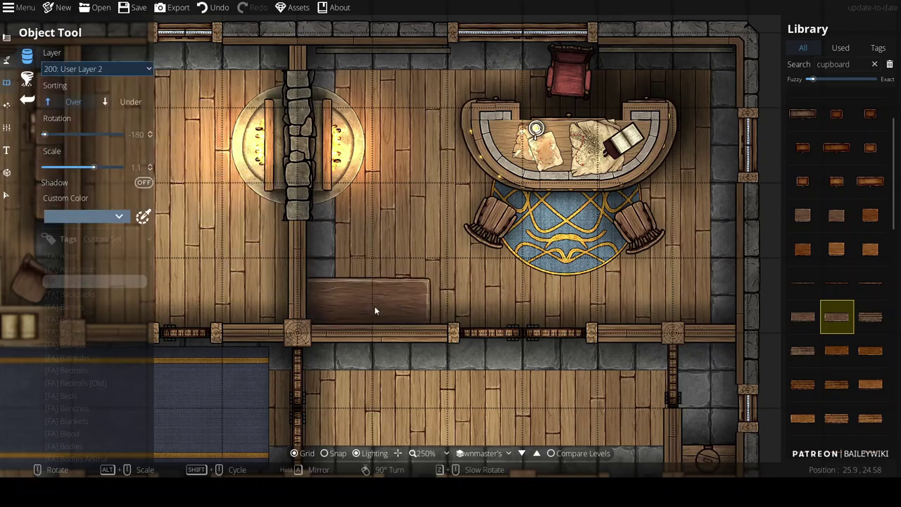
left_click(381, 304)
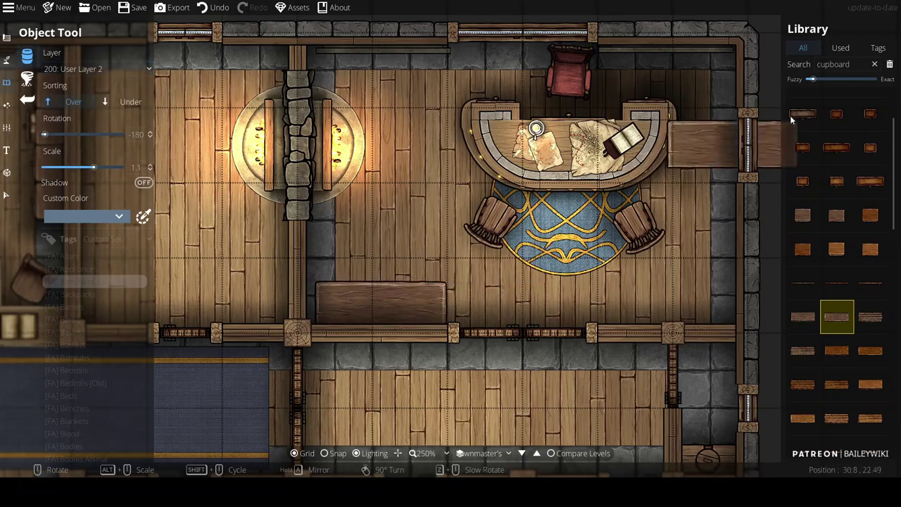
Search the library for "wine" and place the green bottle rack at the wardrobe's north edge on User Layer 1 at scale 1
double_click(861, 64)
type("wine")
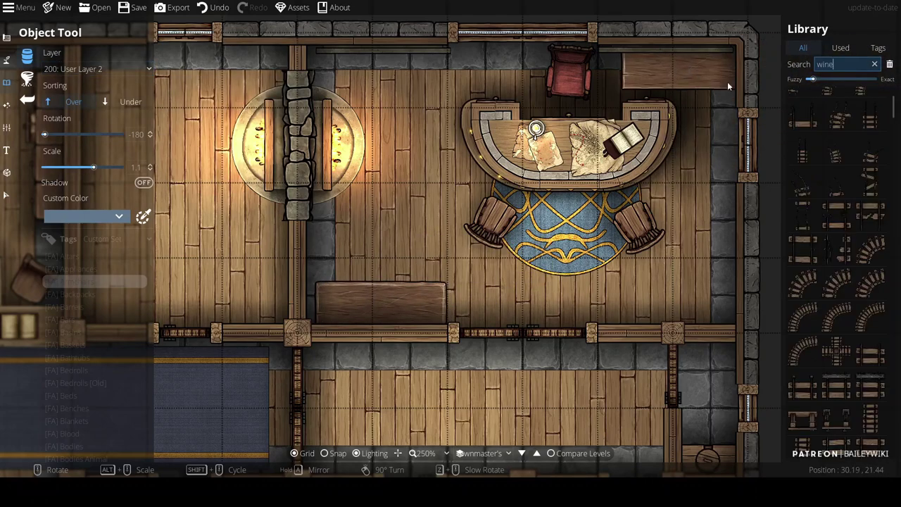
left_click_drag(893, 104, 899, 396)
left_click(803, 279)
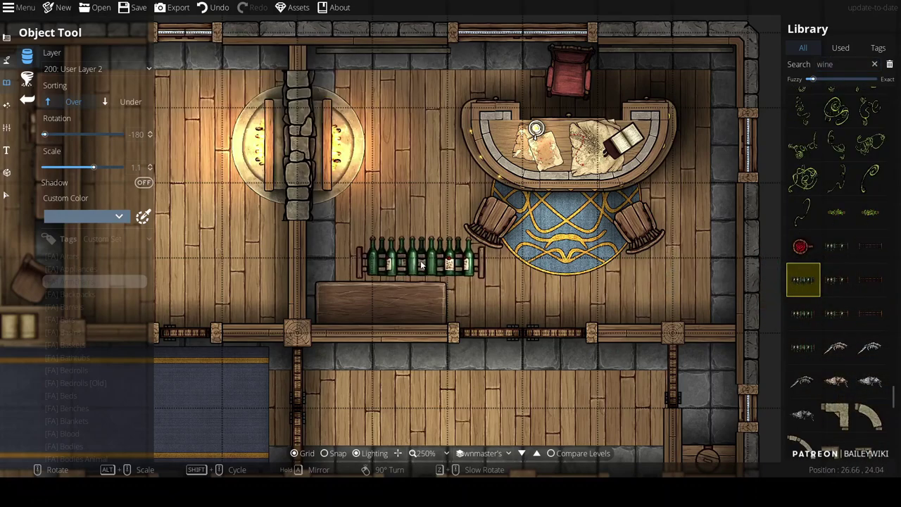
left_click(105, 70)
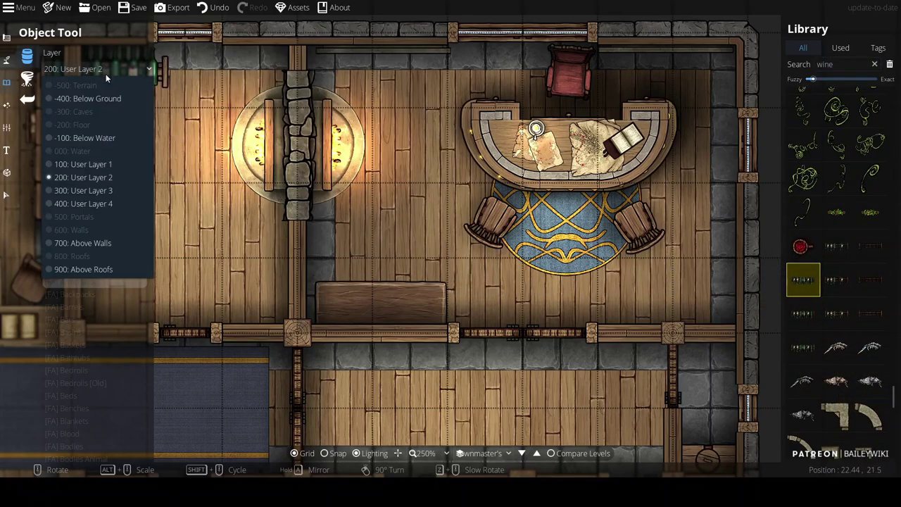
left_click(93, 164)
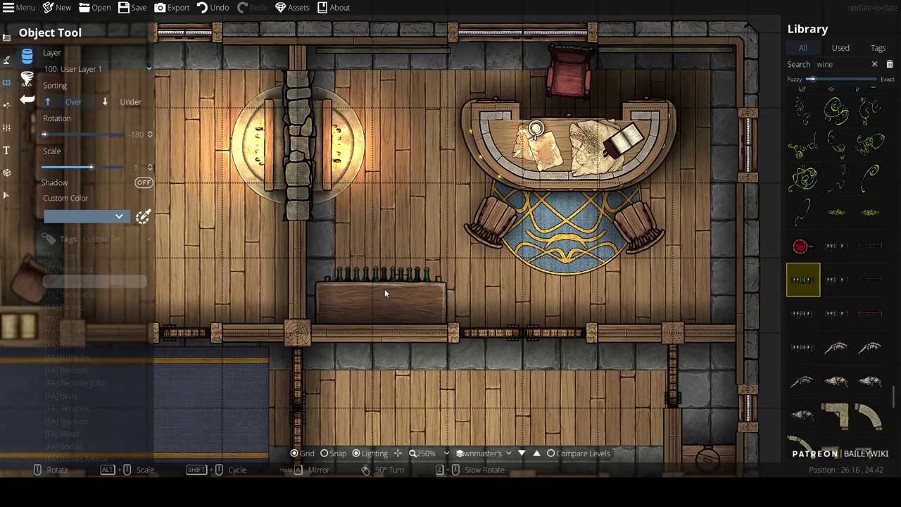
left_click(384, 292)
Search the library for "bottle" and select the larger round colorable bottle seen from above
left_click(837, 64)
type("bottle")
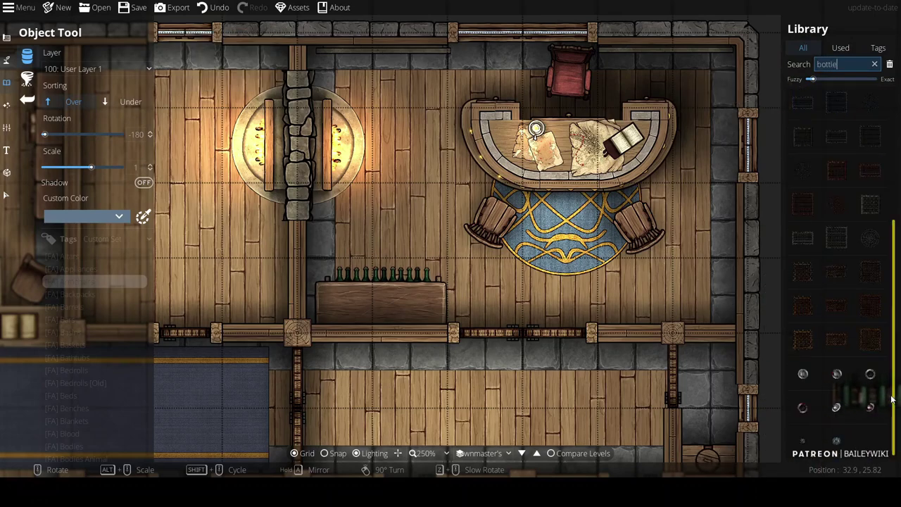
left_click(843, 444)
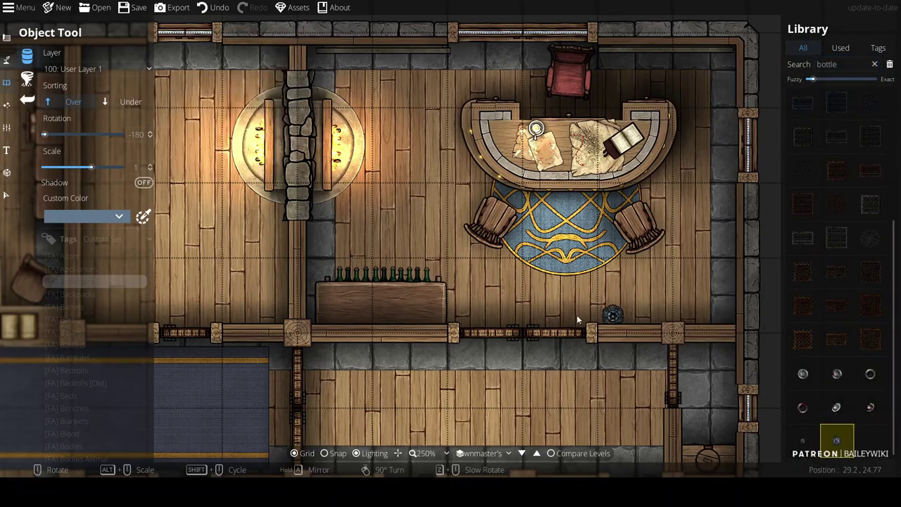
Set the bottle's custom color to bc5952 and place two on the wardrobe's west half on User Layer 3
left_click(96, 216)
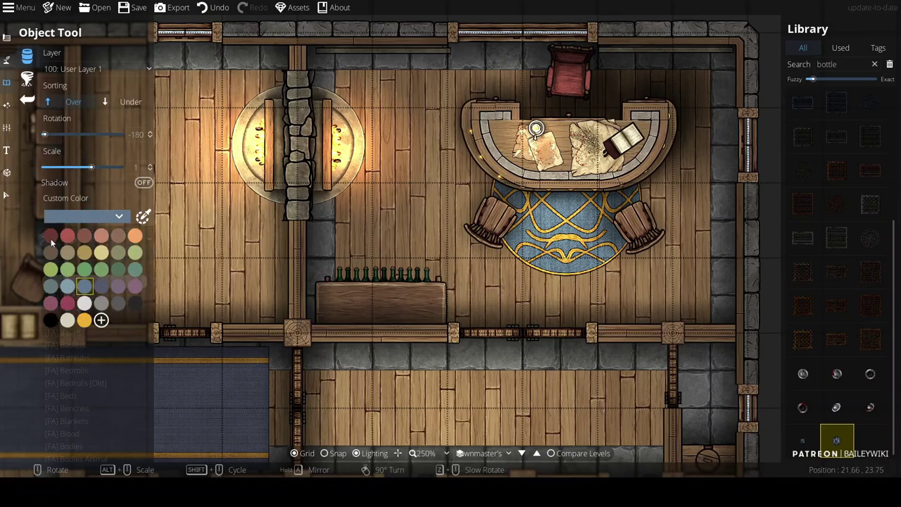
left_click(49, 237)
left_click(100, 321)
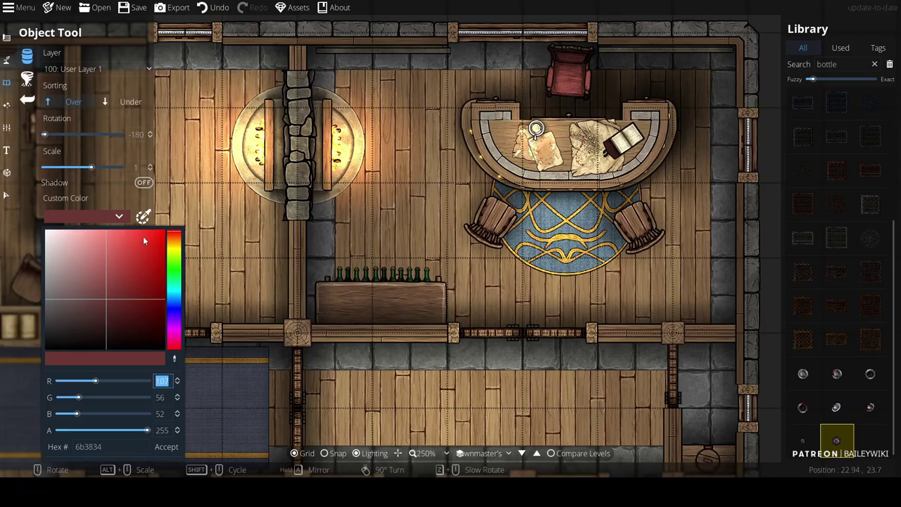
left_click_drag(138, 240, 112, 261)
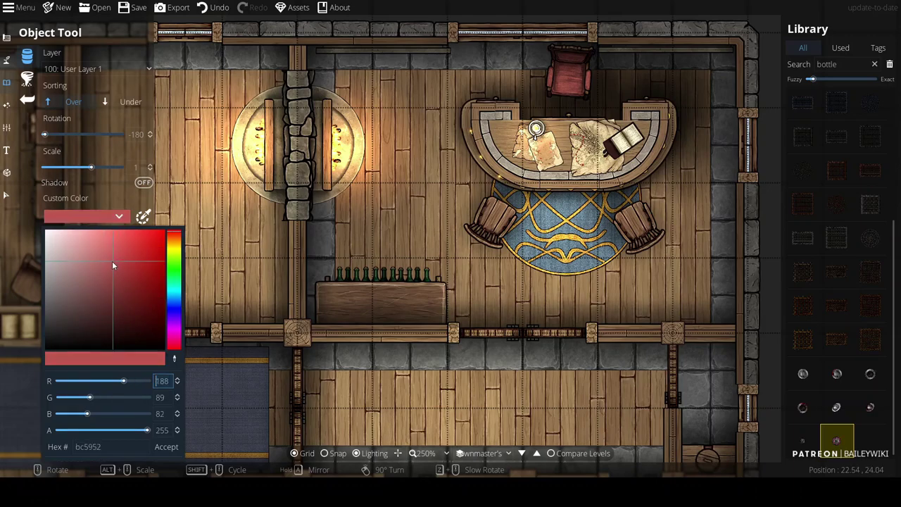
left_click(165, 447)
left_click(70, 68)
left_click(90, 190)
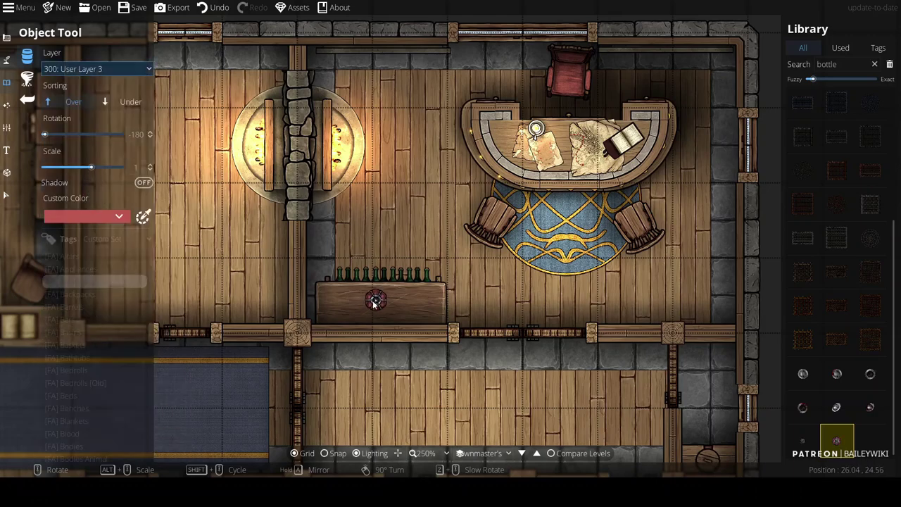
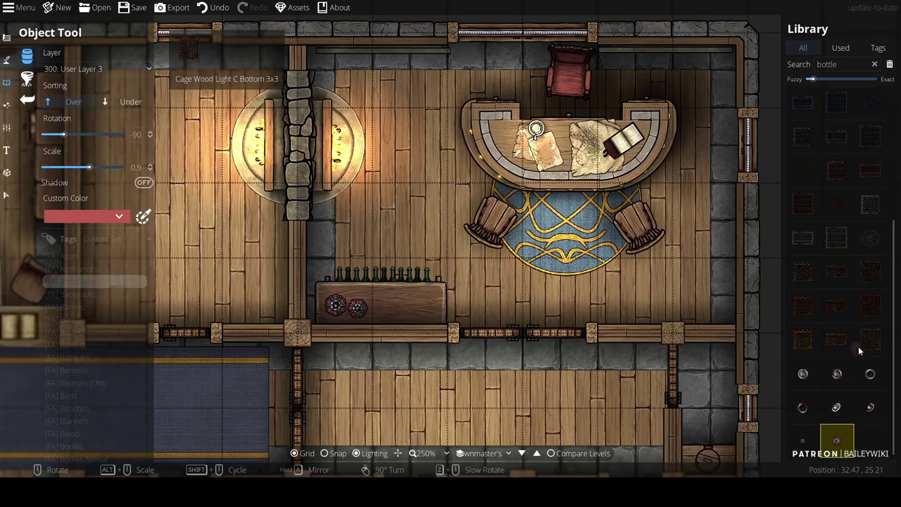
Select a smaller top-view bottle, color it olive green, and place it sorted under beside the red bottles at scale 0.9
scroll(858, 345, "up", 5)
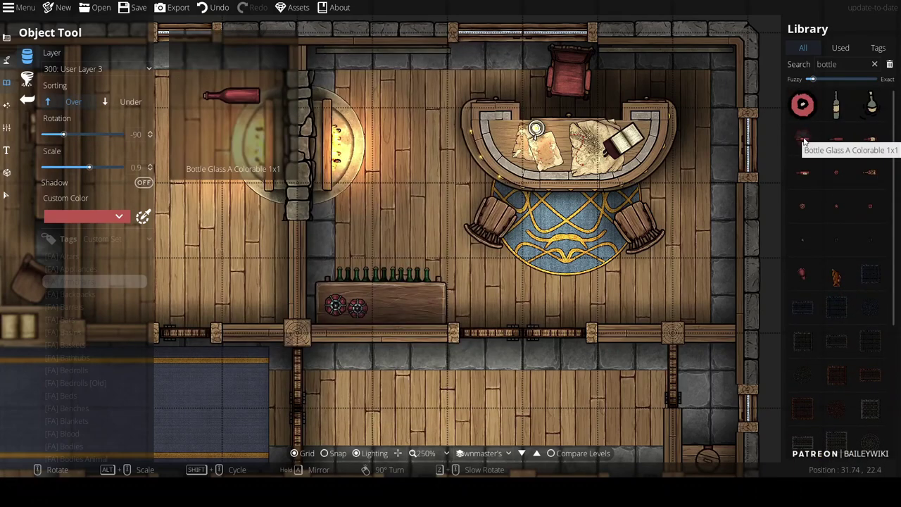
left_click(875, 216)
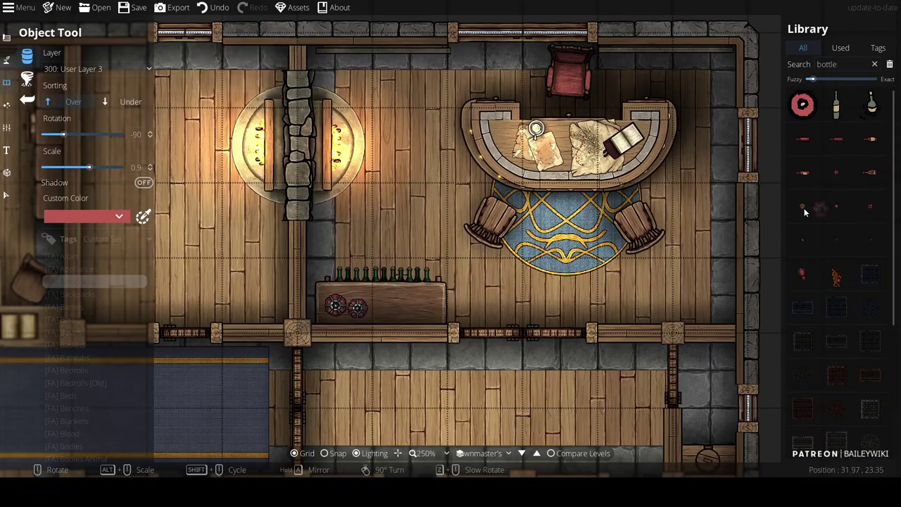
left_click(804, 209)
left_click(65, 218)
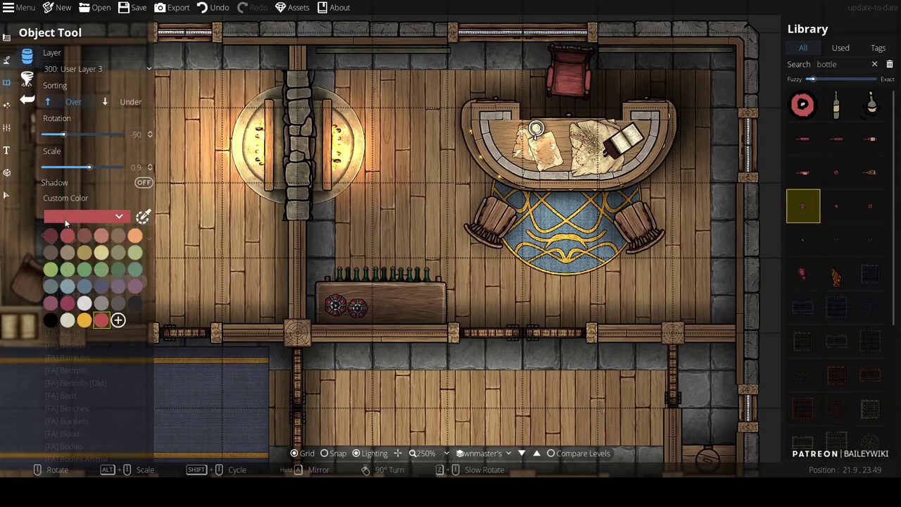
left_click(120, 253)
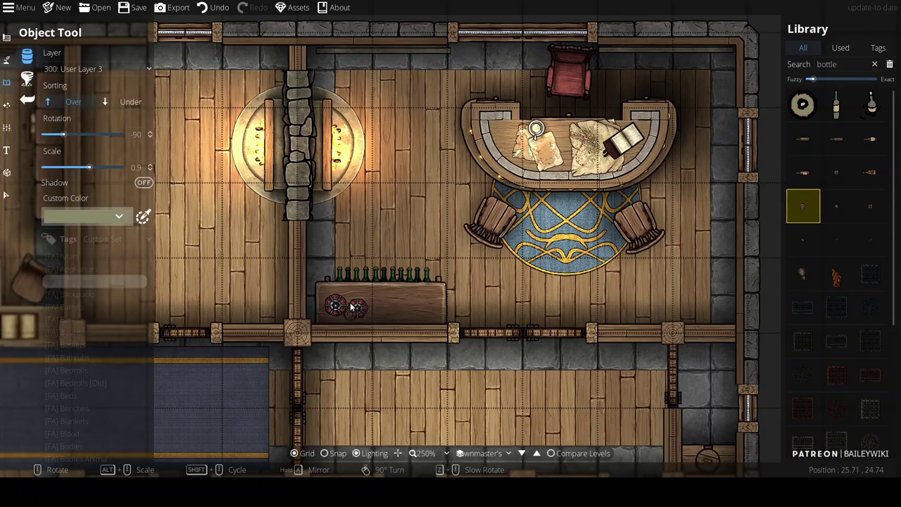
left_click(128, 101)
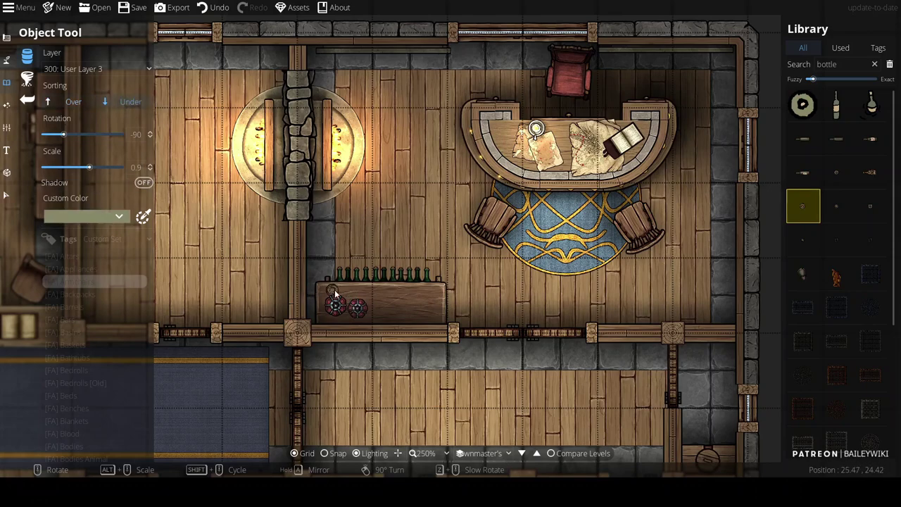
Search the library for "glass" and "wineglass" and examine the results for a suitable drinking glass
left_click(800, 64)
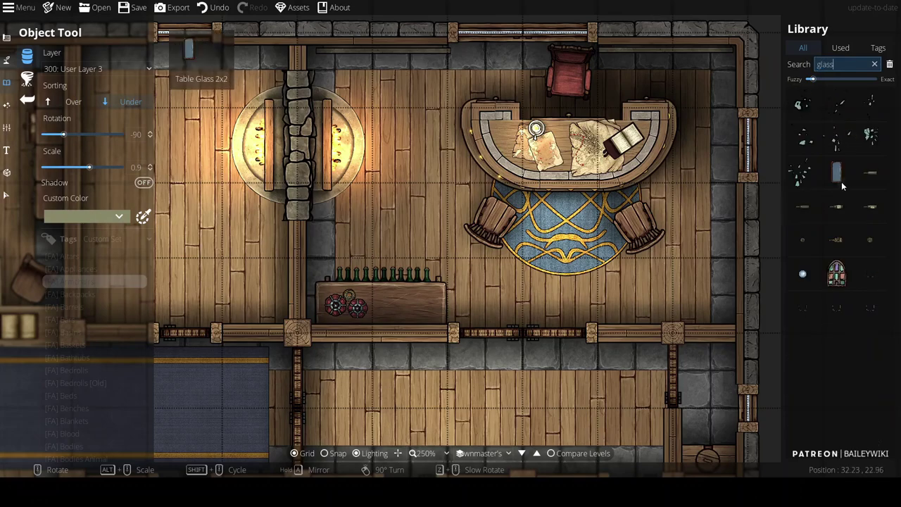
mouse_move(865, 239)
mouse_move(808, 279)
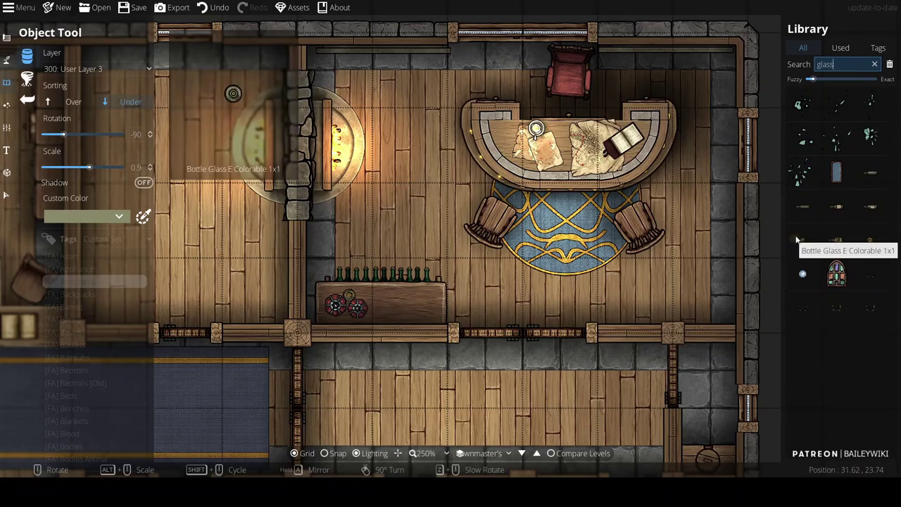
mouse_move(839, 207)
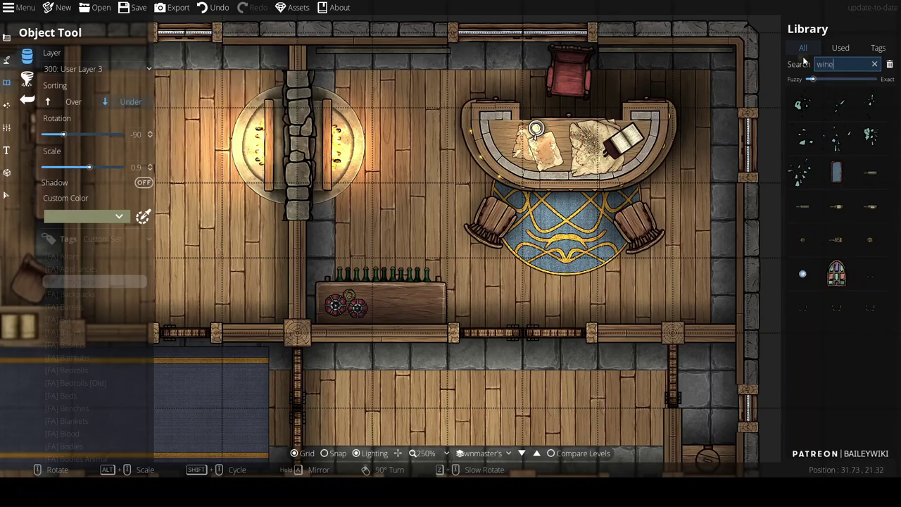
type("ass")
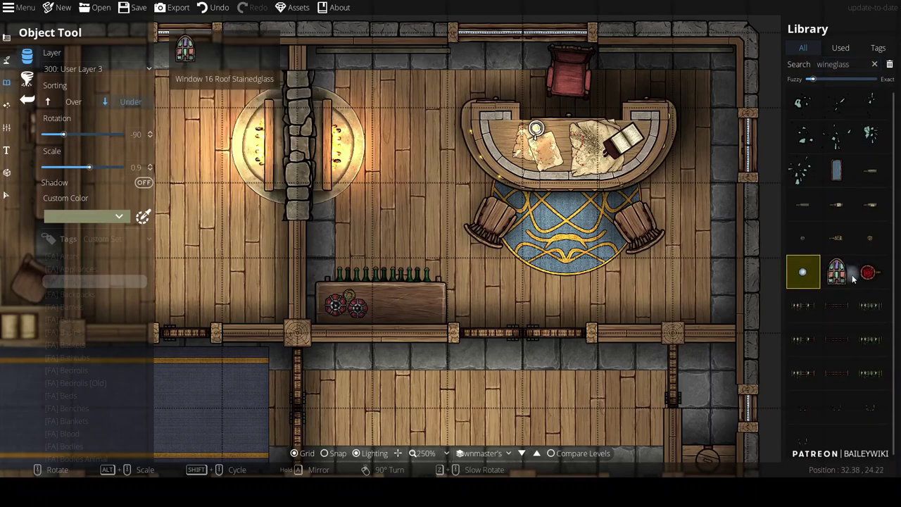
mouse_move(848, 168)
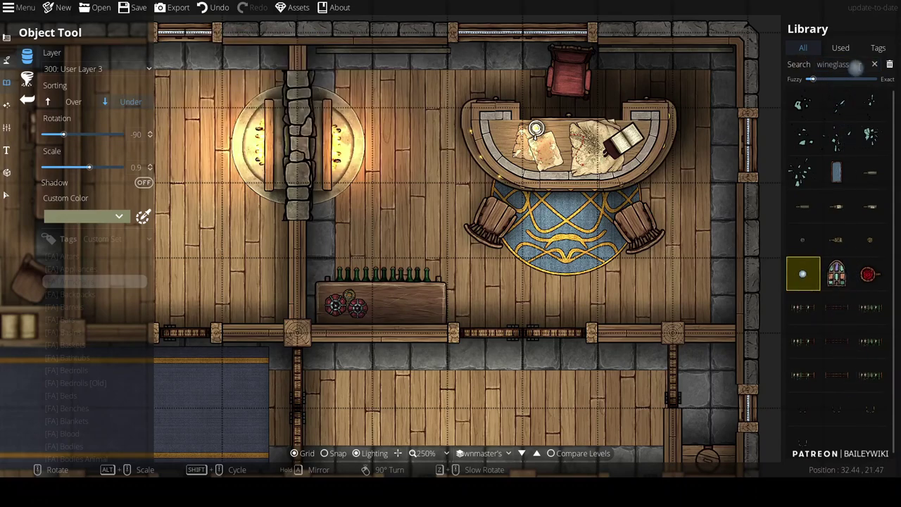
Search the library for "goblet" and place a cluster of five purple-grey goblets beside the bottles on the wardrobe at scale 1.1
left_click_drag(860, 65, 736, 78)
type("goblet")
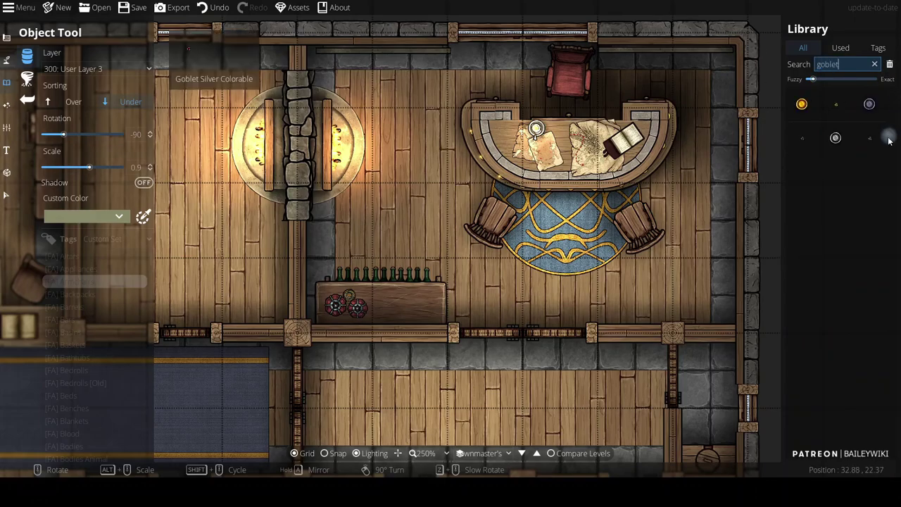
mouse_move(866, 109)
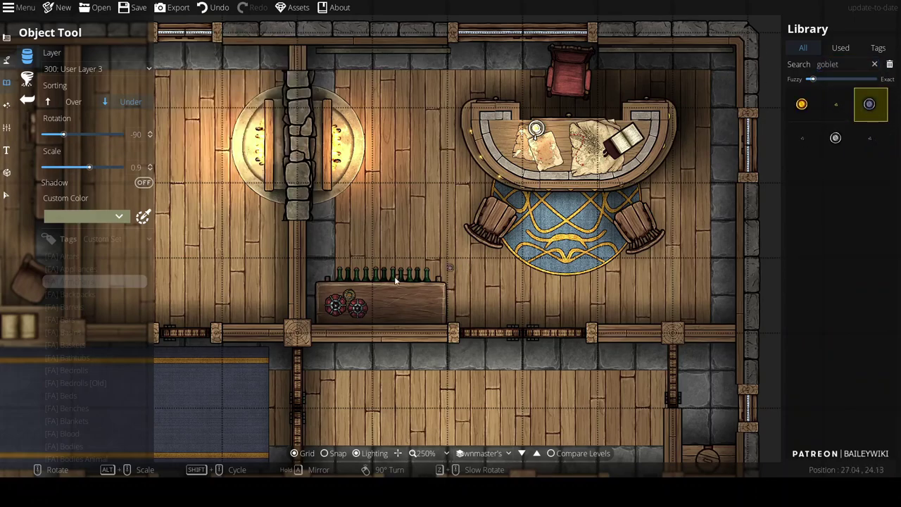
scroll(319, 316, "up", 5)
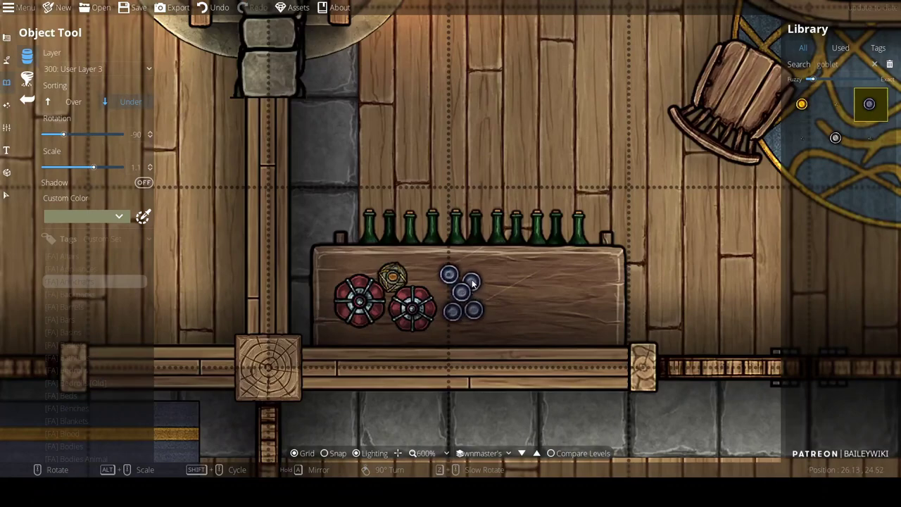
left_click(470, 276)
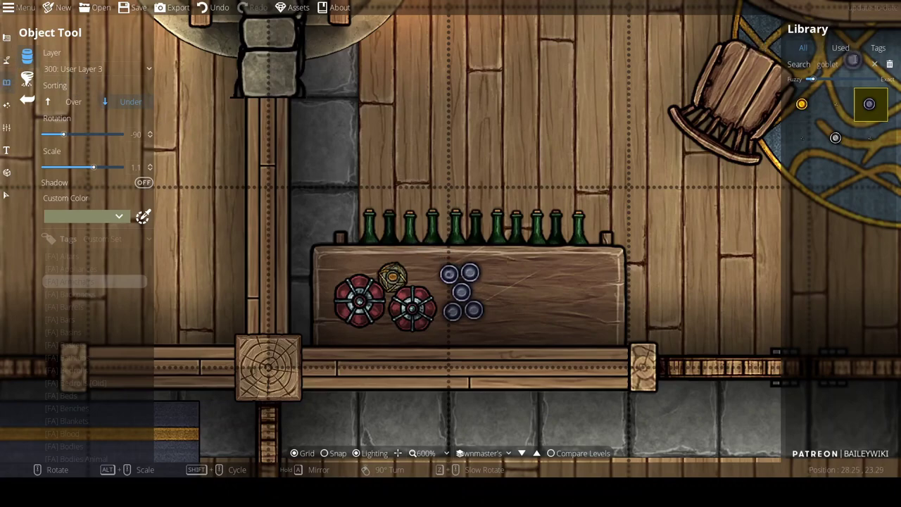
Search for "box" and place the open dark wooden box beneath the bottles and goblets on User Layer 2, sorted over at scale 1.1
left_click(853, 61)
type("box")
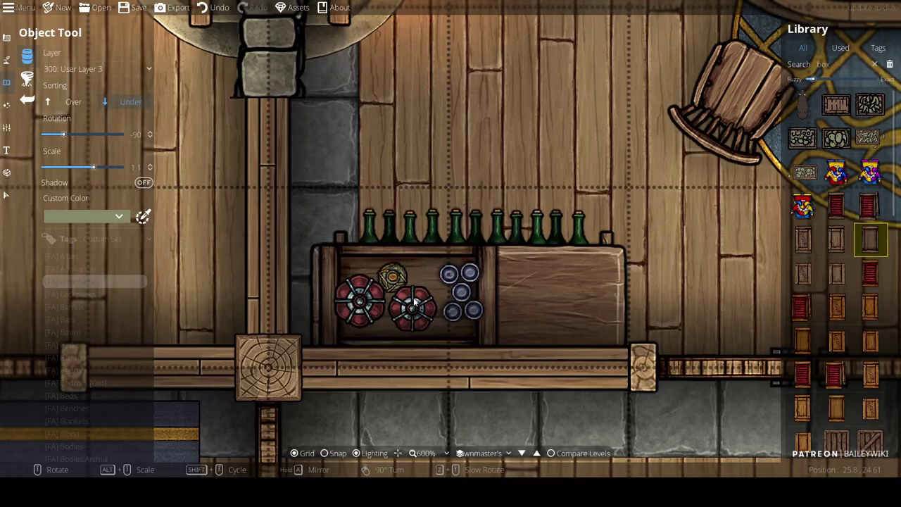
scroll(411, 304, "down", 3)
scroll(414, 304, "up", 1)
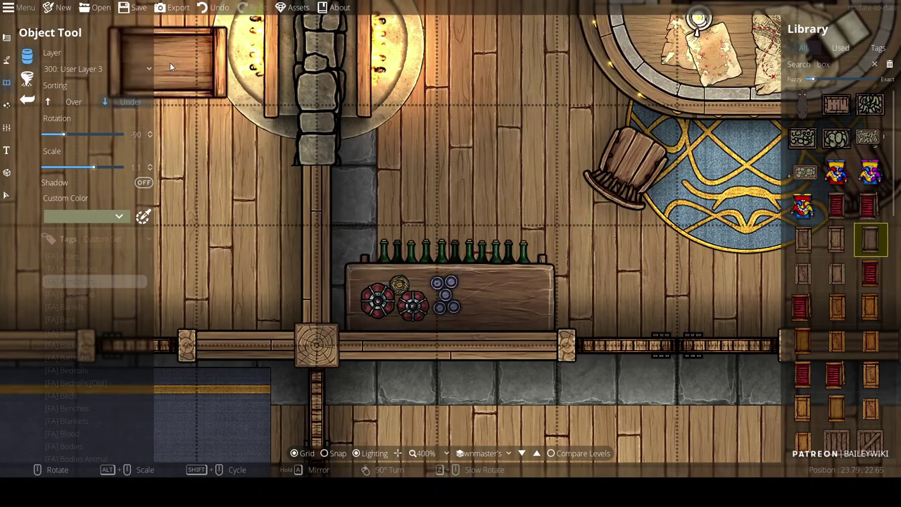
left_click(105, 68)
left_click(94, 176)
left_click(71, 102)
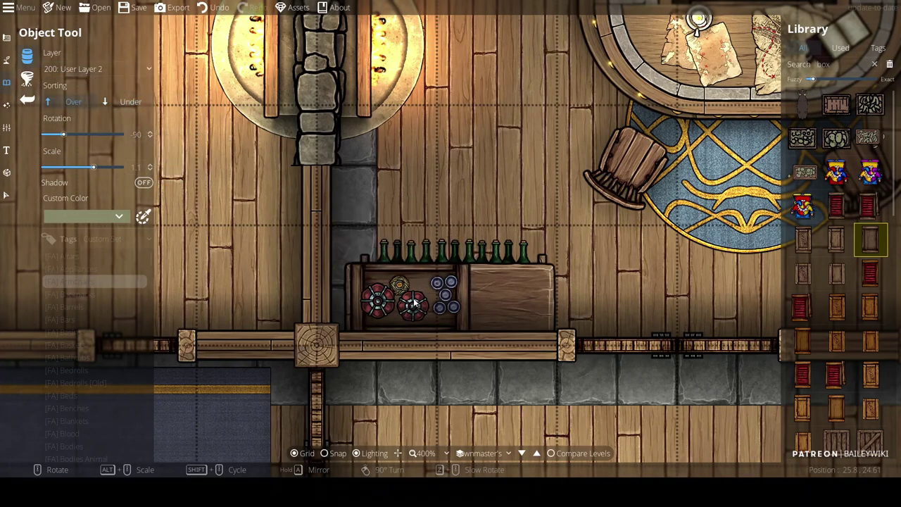
Shade beneath the bottles and goblets in the drinks cabinet with the previously used soft shadow asset, sorted under at scale 1.1
left_click(840, 48)
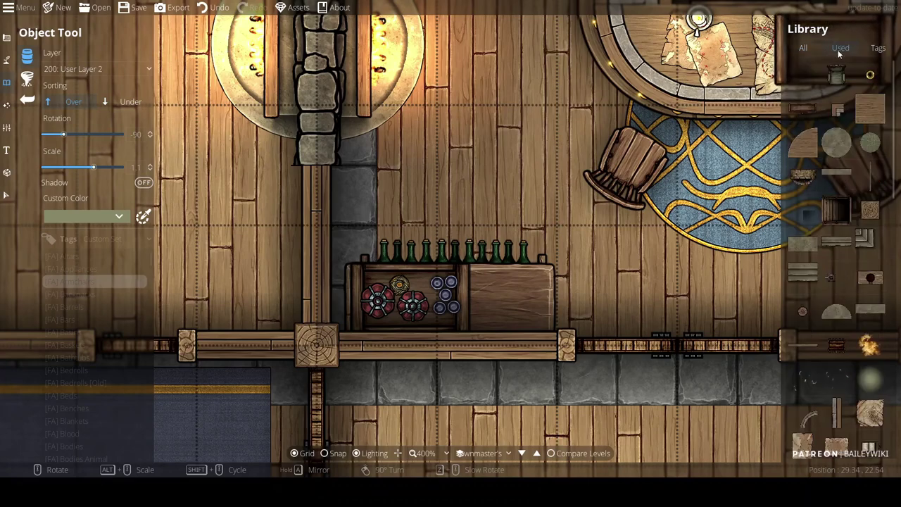
left_click(809, 76)
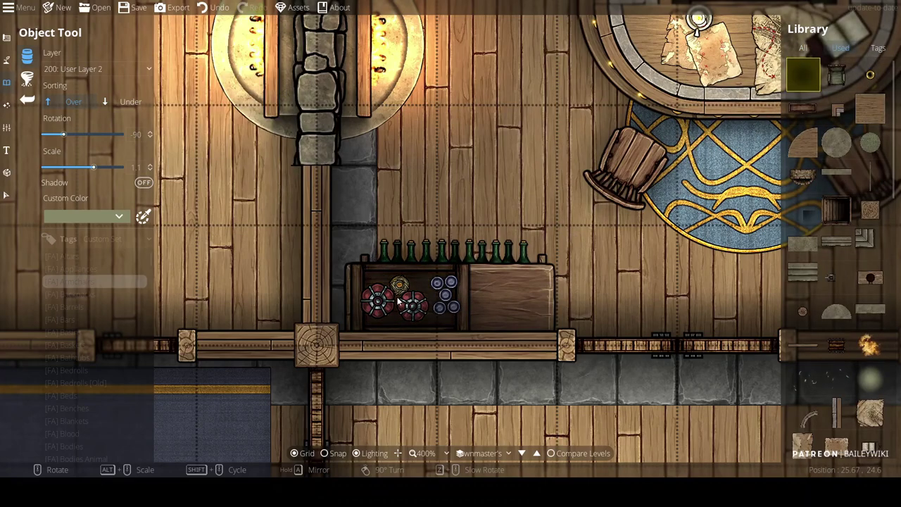
left_click(121, 102)
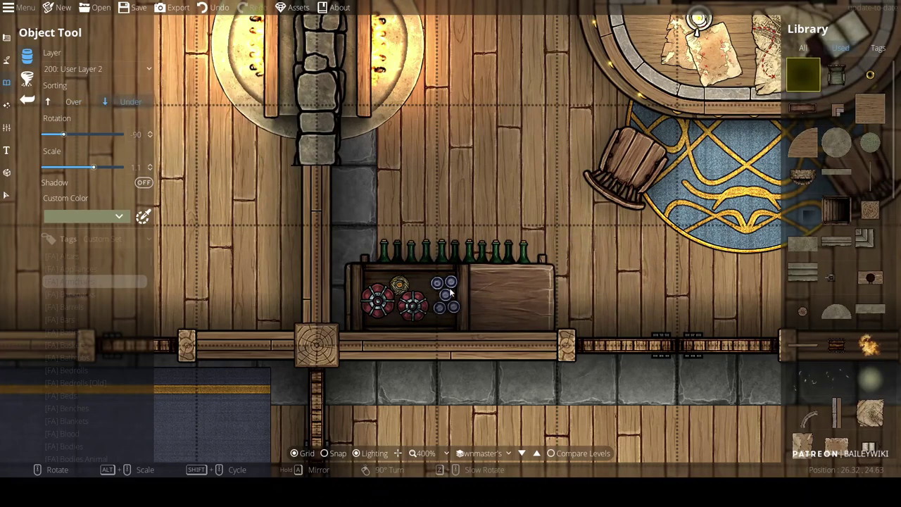
Draw a shadow path along the drinks cabinet's upper edge on User Layer 3, sorted over, width 0.47 with faded ends
left_click(6, 60)
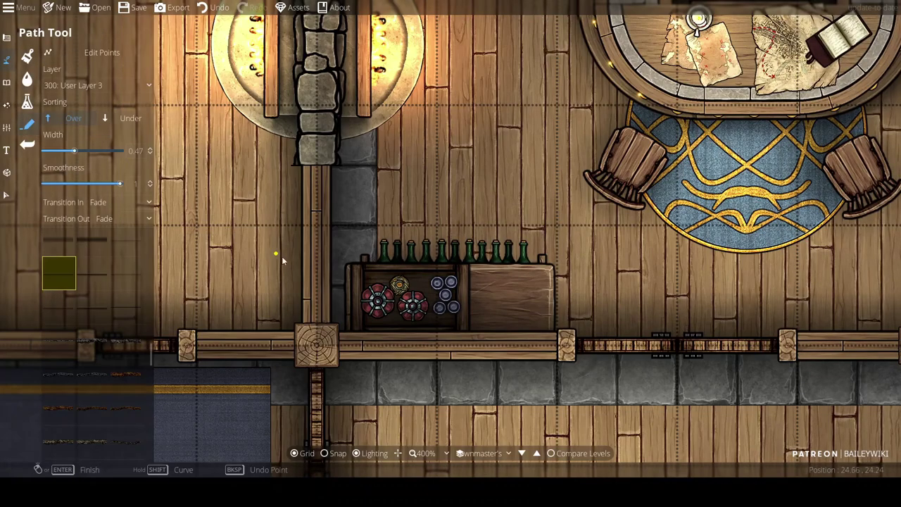
scroll(462, 312, "up", 3)
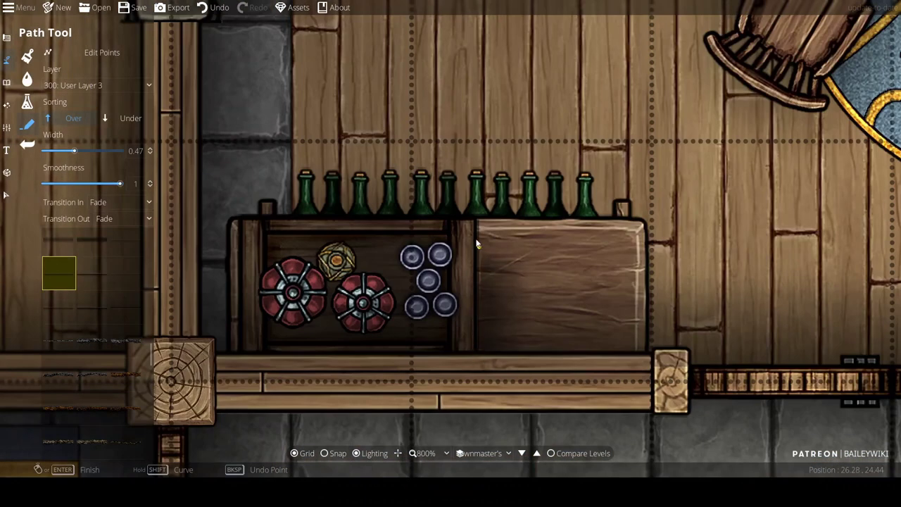
left_click_drag(251, 228, 351, 199)
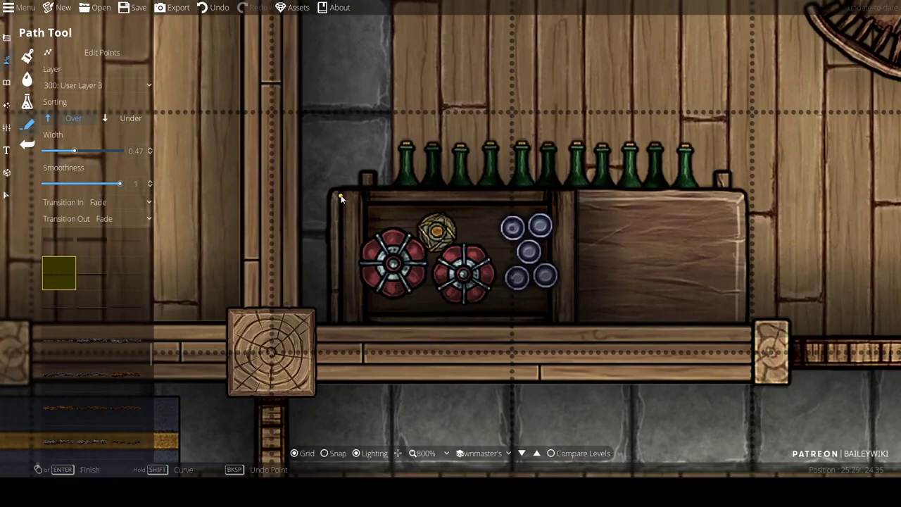
left_click(339, 193)
scroll(348, 329, "down", 5)
scroll(522, 284, "up", 2)
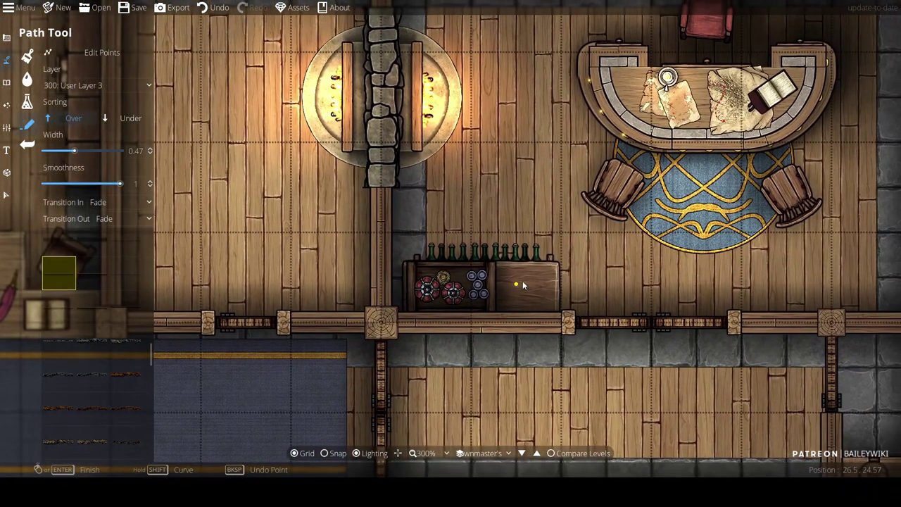
scroll(228, 227, "up", 1)
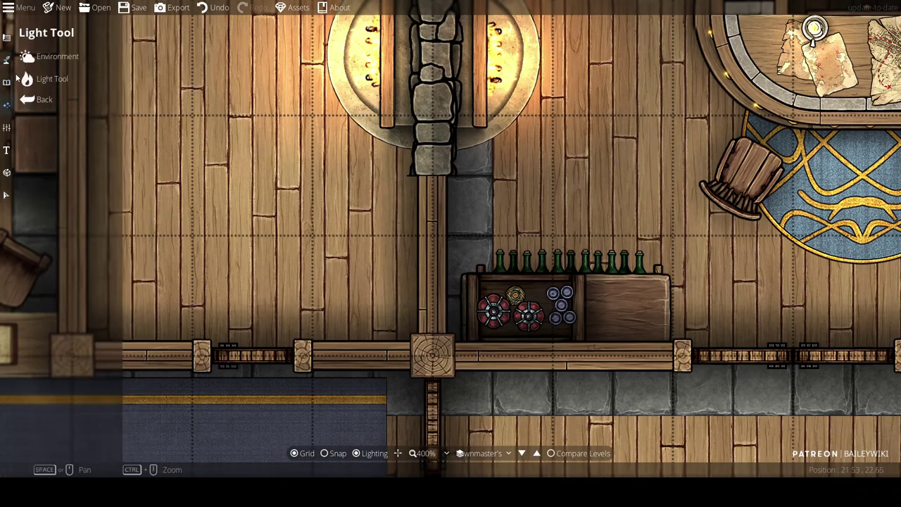
Choose the small glow asset from the used objects and set it to User Layer 3 in red
mouse_move(6, 82)
left_click(54, 62)
scroll(889, 166, "down", 2)
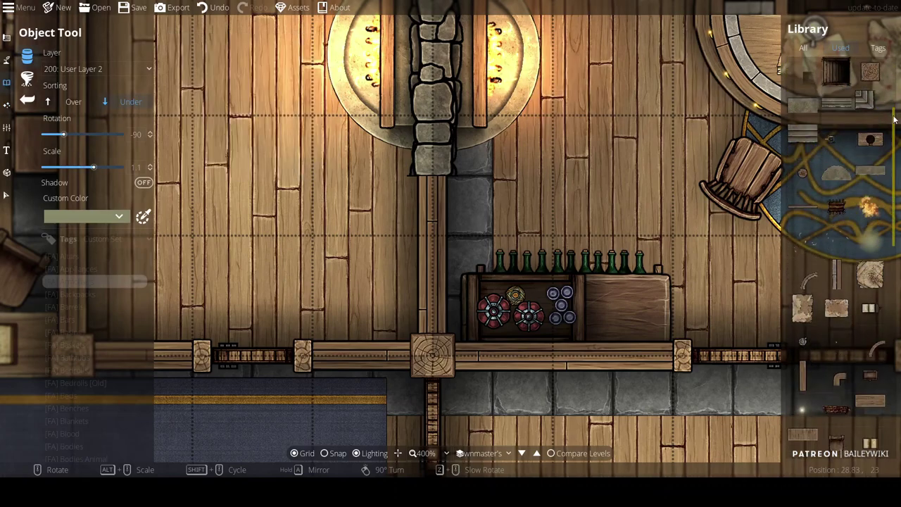
mouse_move(888, 166)
left_click(803, 289)
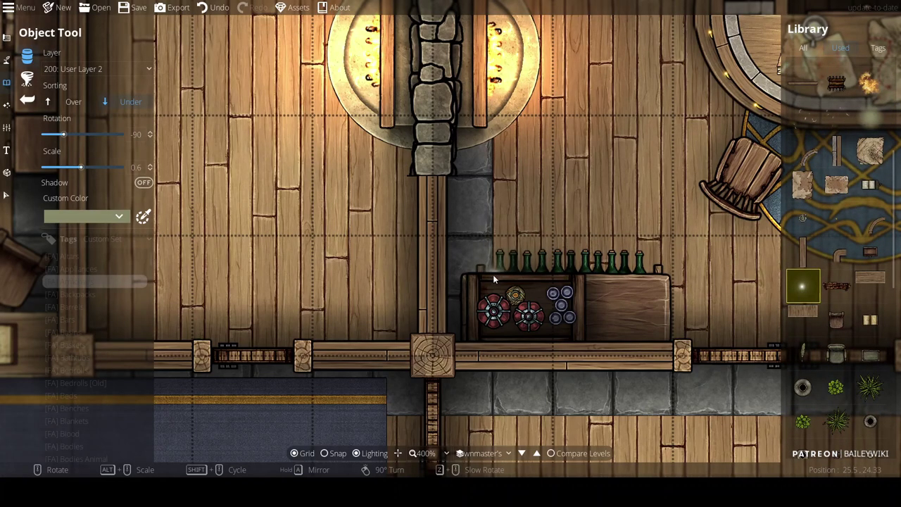
left_click(105, 67)
left_click(95, 190)
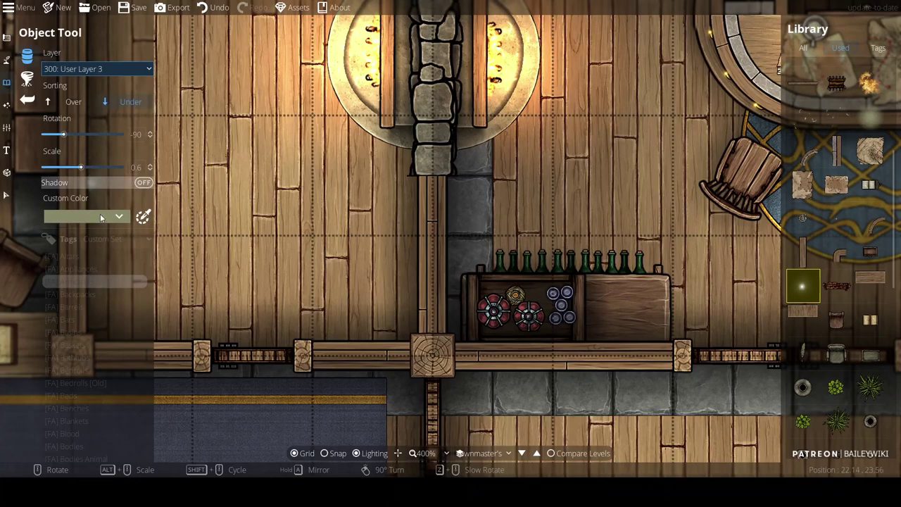
left_click(109, 218)
left_click(101, 320)
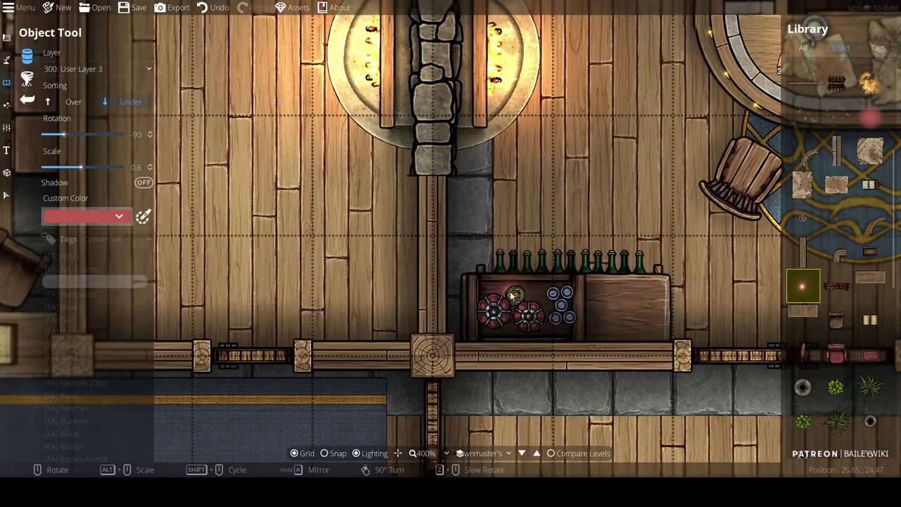
Place a red glint on each of the two red bottles in the cabinet, sorted over at scale 0.3
scroll(510, 299, "up", 3)
scroll(471, 301, "down", 3)
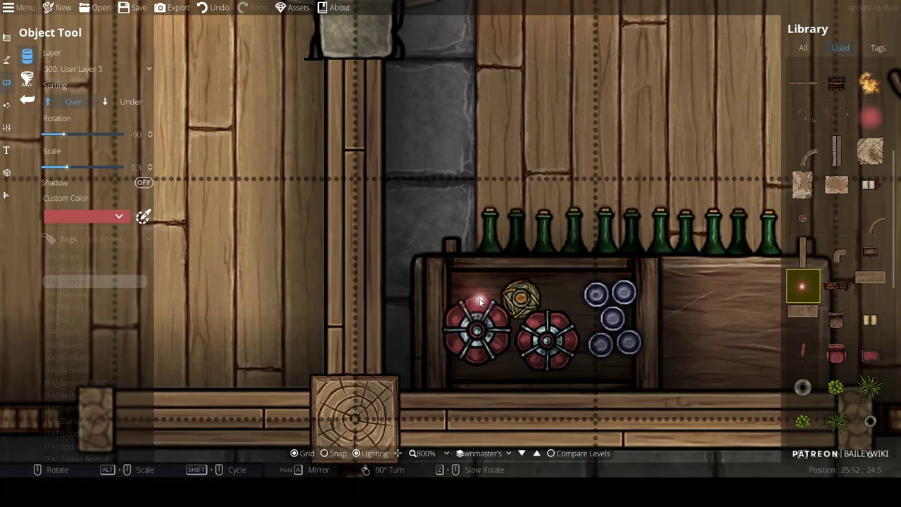
left_click(480, 301)
left_click(540, 317)
scroll(540, 317, "down", 5)
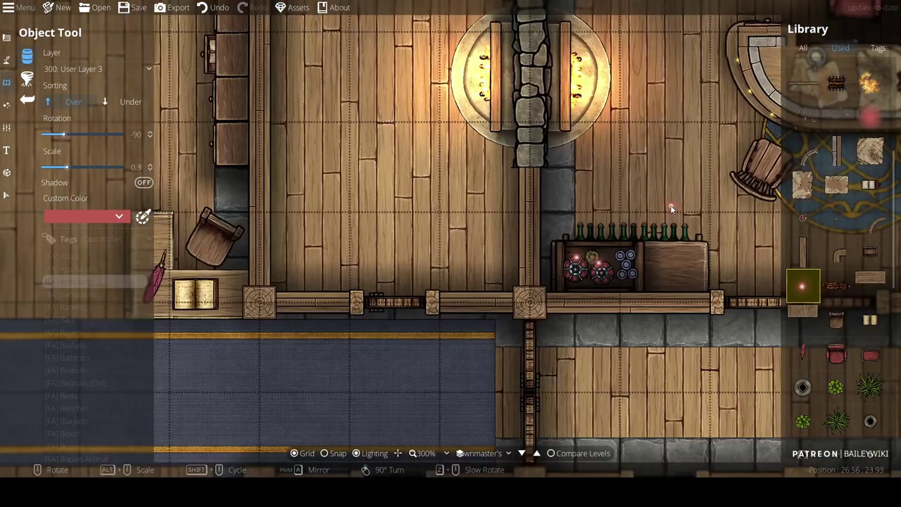
scroll(563, 269, "up", 4)
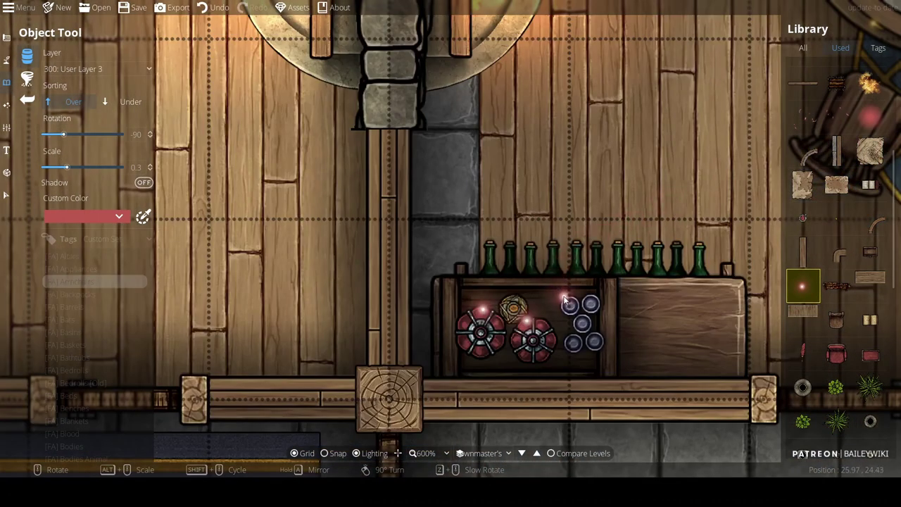
scroll(563, 299, "down", 4)
Recolor the glow asset yellow-orange and add a glint to the small golden bottle at scale 0.1
scroll(548, 263, "up", 3)
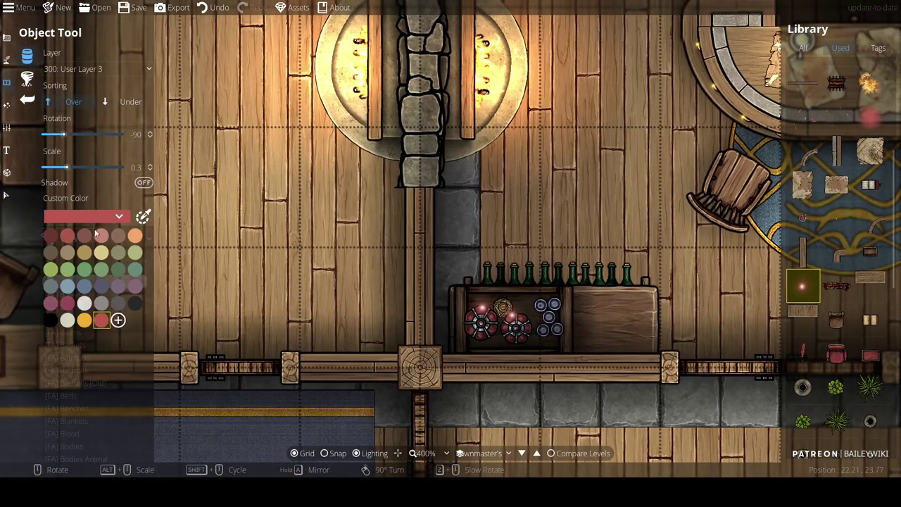
left_click(84, 321)
scroll(502, 306, "up", 3)
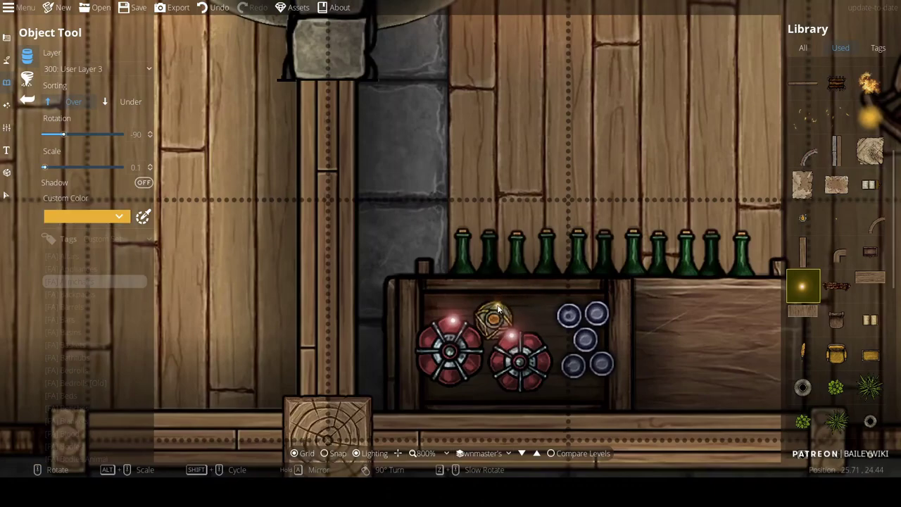
scroll(497, 309, "down", 5)
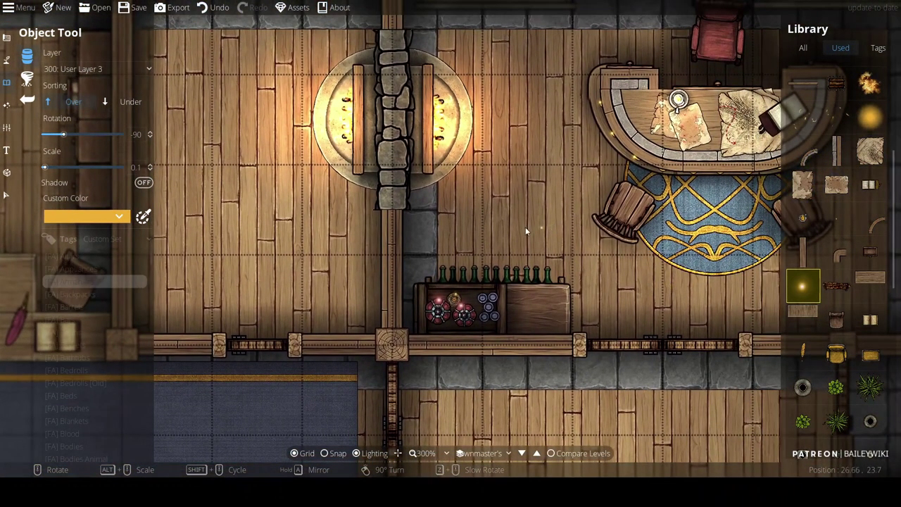
Search the whole library for "rug" and pick the lion-skin rug, enlarging it to scale 0.7 and rotating it to 30
left_click_drag(525, 227, 387, 250)
left_click_drag(461, 250, 495, 217)
left_click(803, 48)
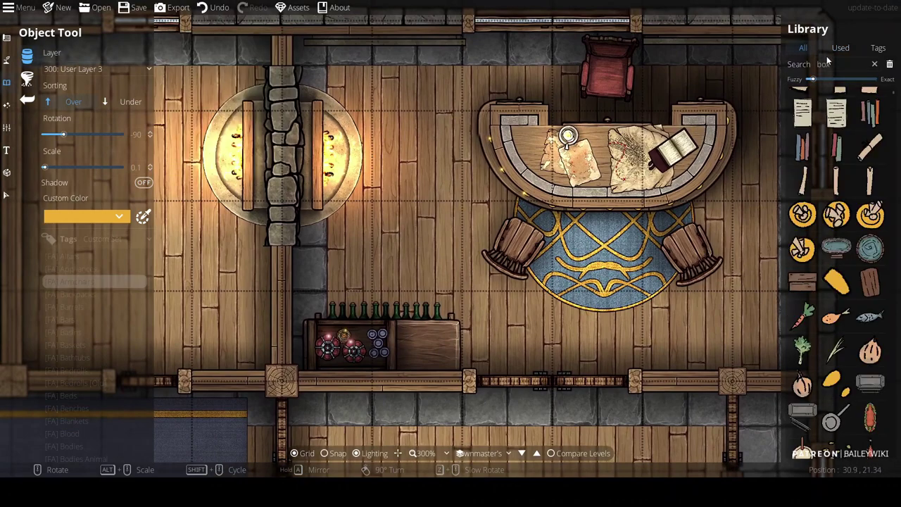
left_click_drag(863, 64, 791, 62)
type("rug")
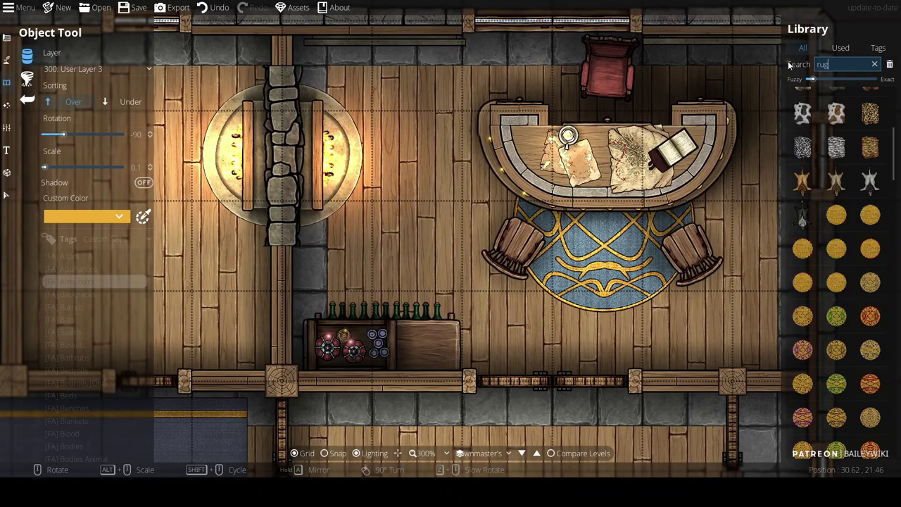
left_click(834, 189)
scroll(401, 181, "up", 6, "alt")
scroll(380, 184, "up", 8)
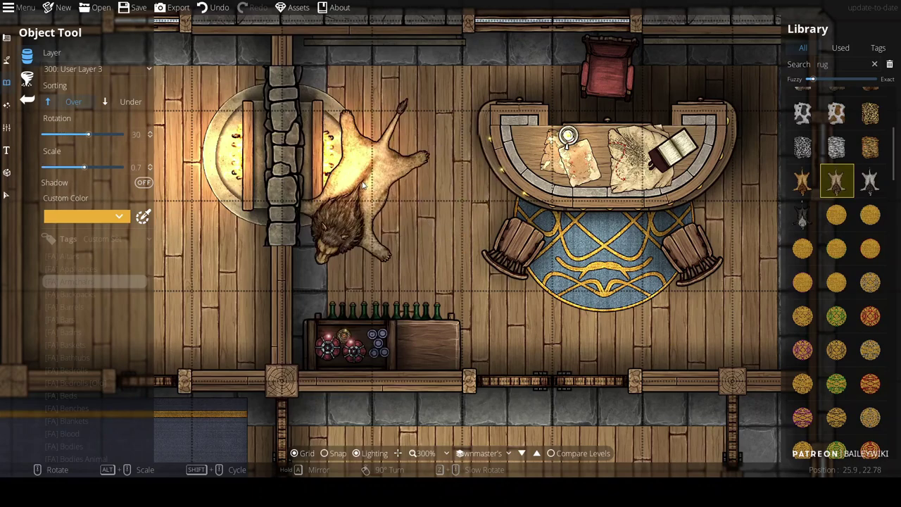
Assign the lion-skin rug to User Layer 1, sorted under, with rotation 0 and scale 0.6
left_click(125, 68)
left_click(125, 109)
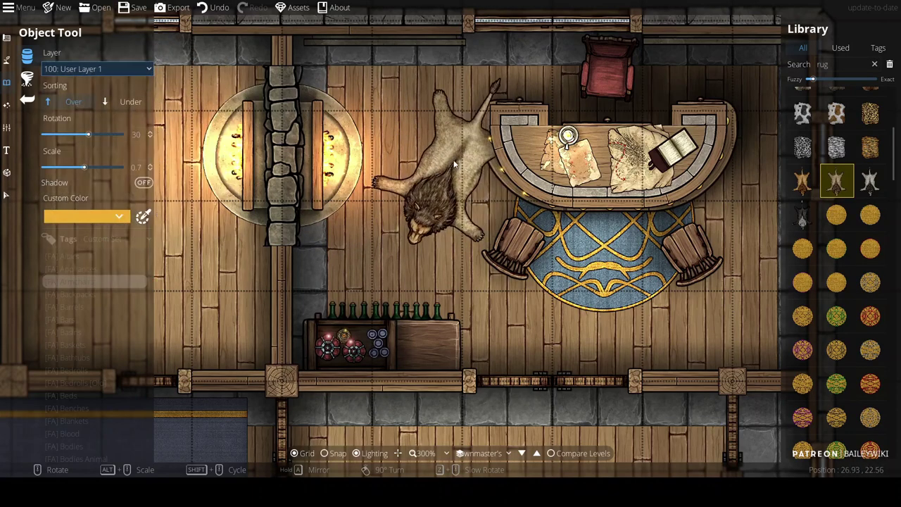
scroll(438, 144, "down", 1, "alt")
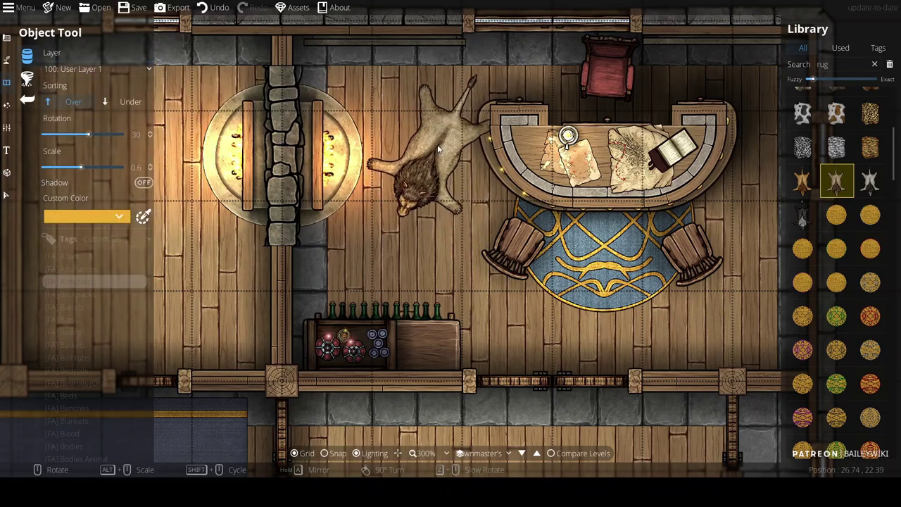
left_click(134, 104)
scroll(438, 144, "down", 2)
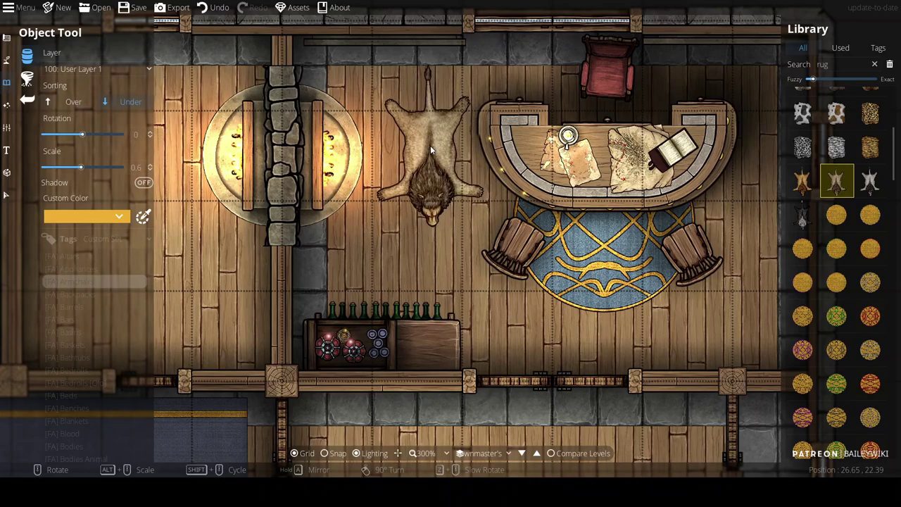
Place the lion-skin rug between the fireplace and the desk at scale 0.8, rotated to -10
scroll(429, 145, "up", 2, "alt")
scroll(428, 145, "up", 2, "alt")
scroll(428, 145, "down", 3)
scroll(429, 145, "up", 3)
scroll(428, 145, "down", 2, "alt")
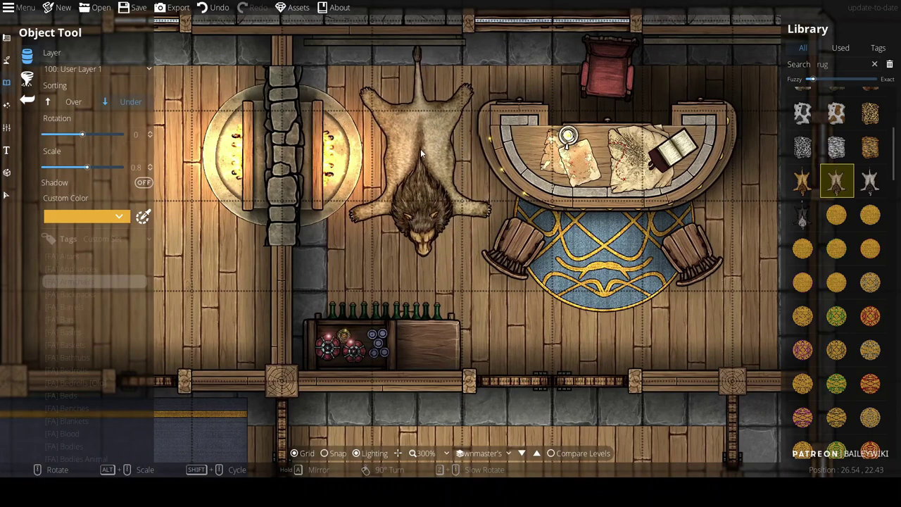
scroll(420, 148, "down", 1)
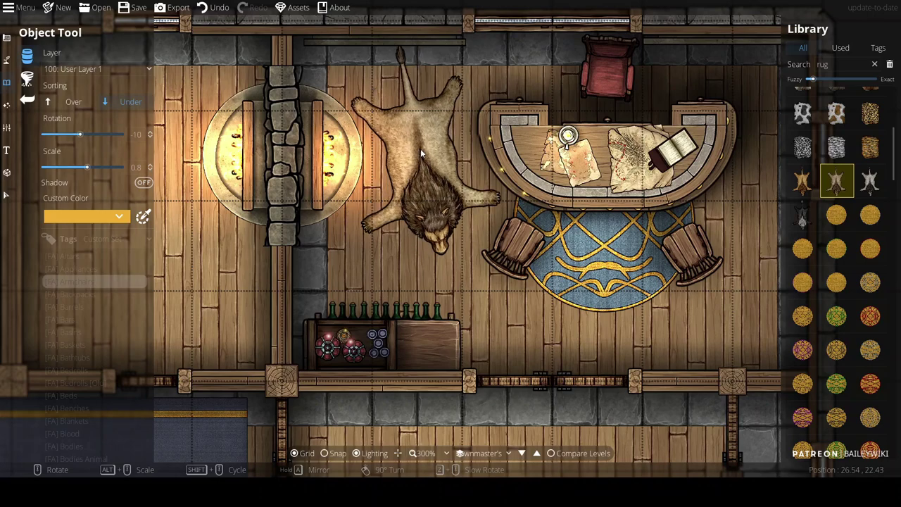
scroll(421, 149, "down", 1)
left_click(420, 145)
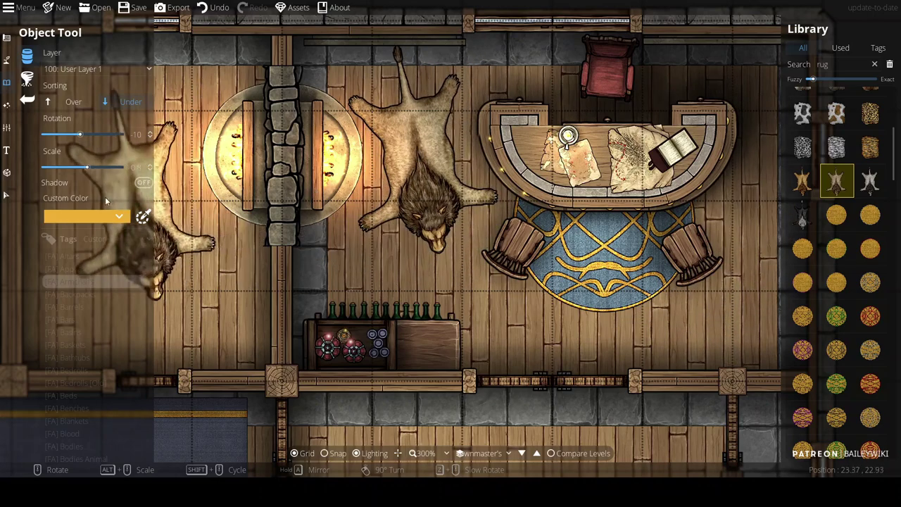
Shade around the lion-skin rug with the soft shadow asset sorted under on User Layer 1, varying the scale between 0.6 and 1.3
left_click(842, 48)
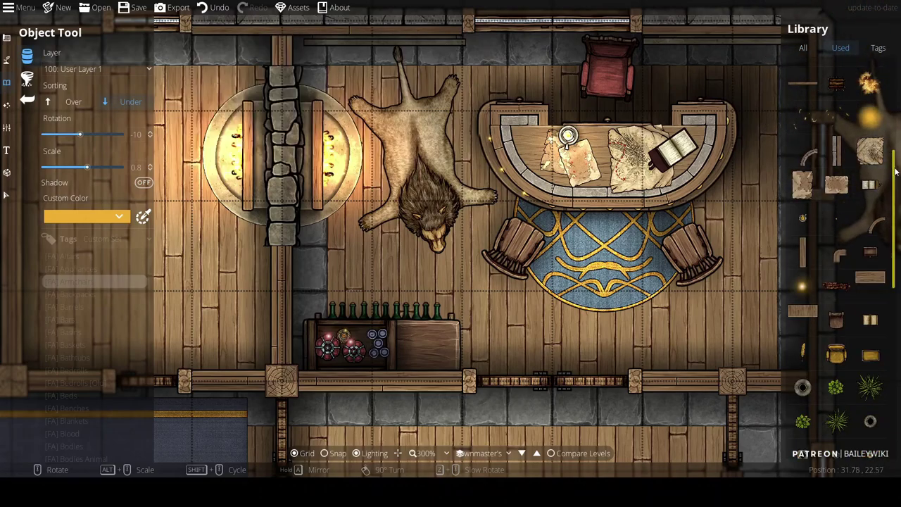
left_click(803, 75)
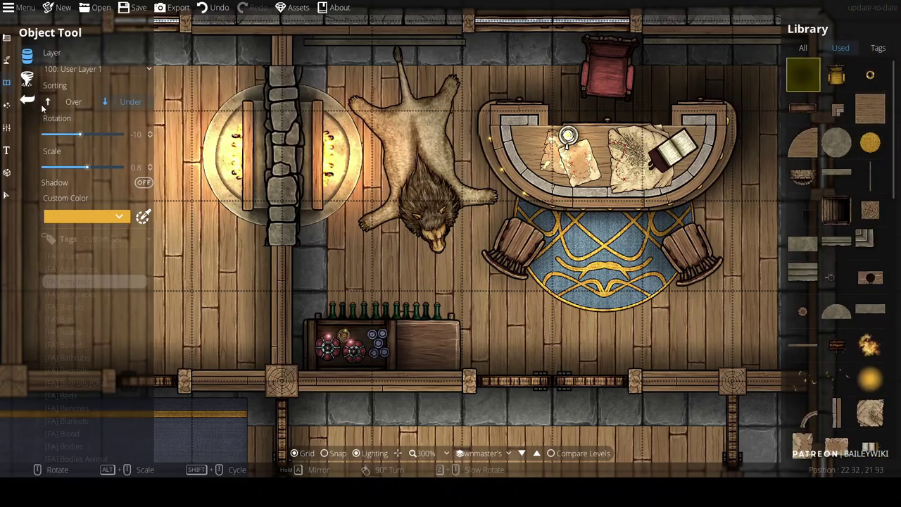
scroll(428, 213, "up", 2, "alt")
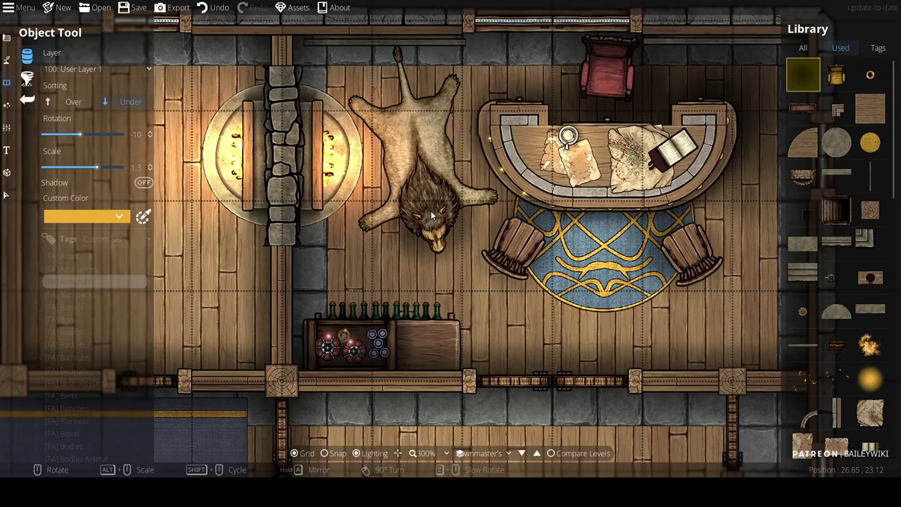
scroll(436, 124, "down", 4, "alt")
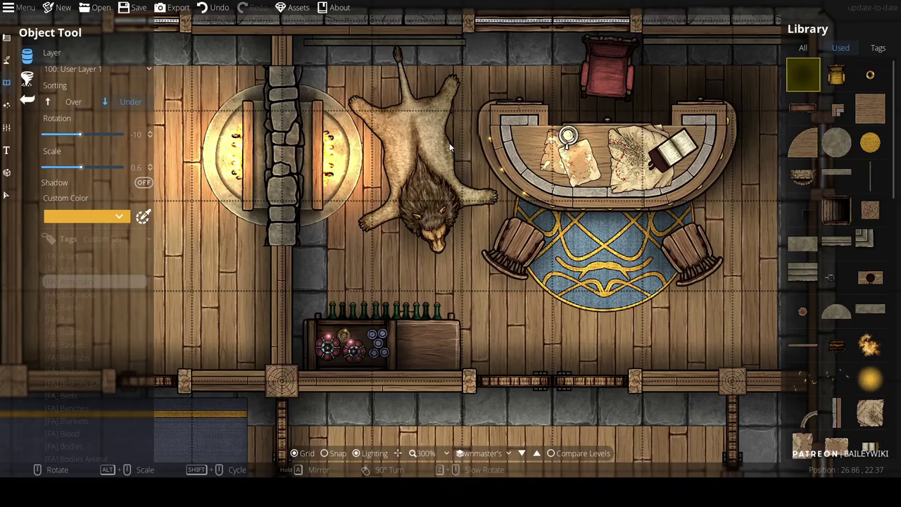
scroll(424, 322, "down", 1)
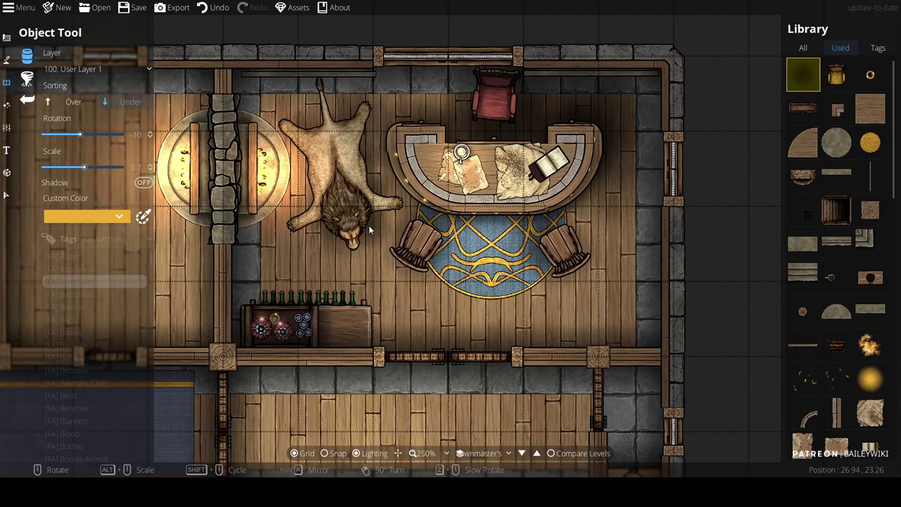
scroll(495, 309, "down", 1)
scroll(537, 290, "down", 1)
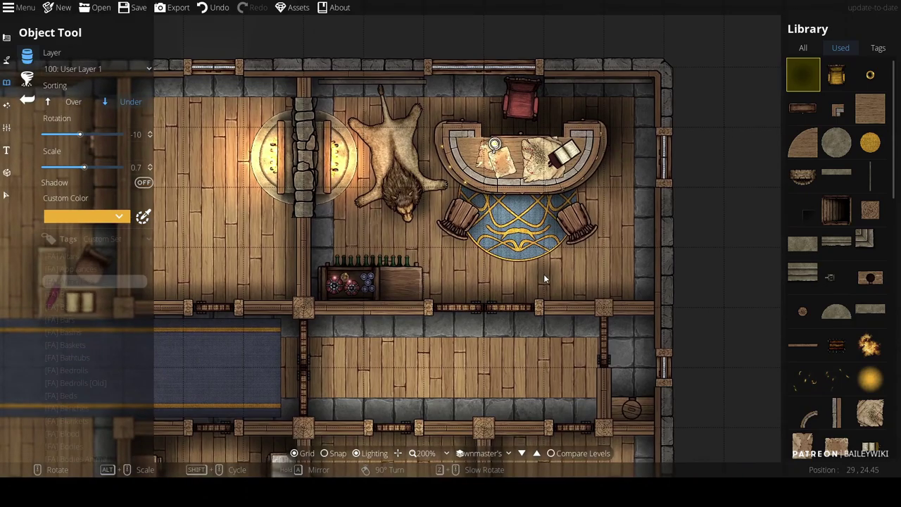
scroll(544, 279, "up", 1)
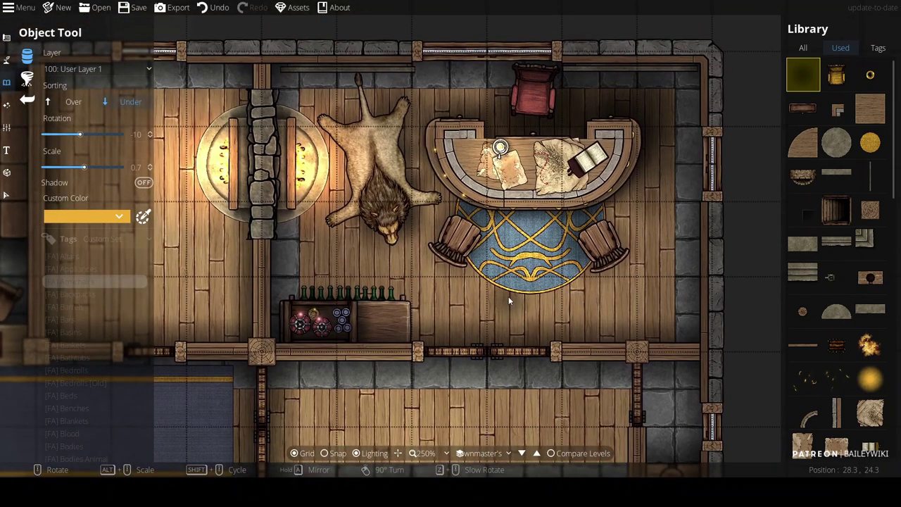
scroll(509, 297, "up", 4)
scroll(528, 310, "down", 3)
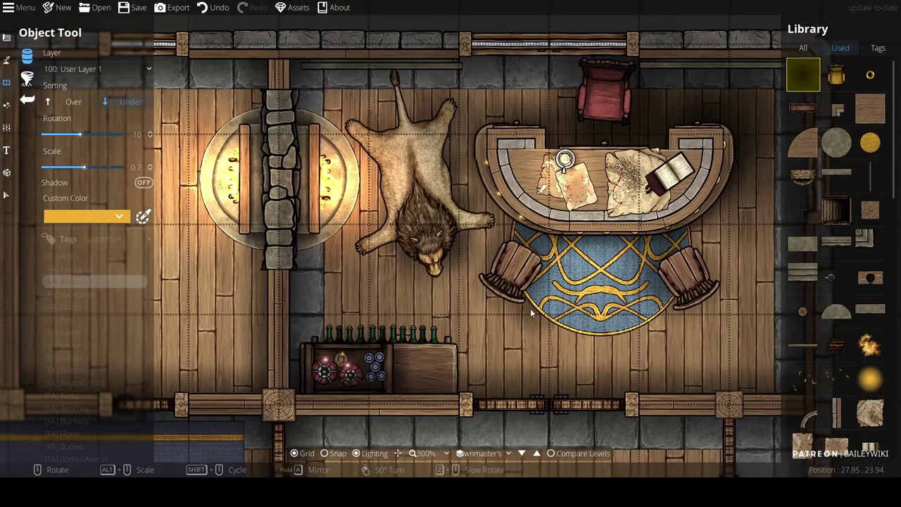
Undo the lion-skin rug and its shading between the fireplace and the desk
left_click_drag(530, 313, 482, 289)
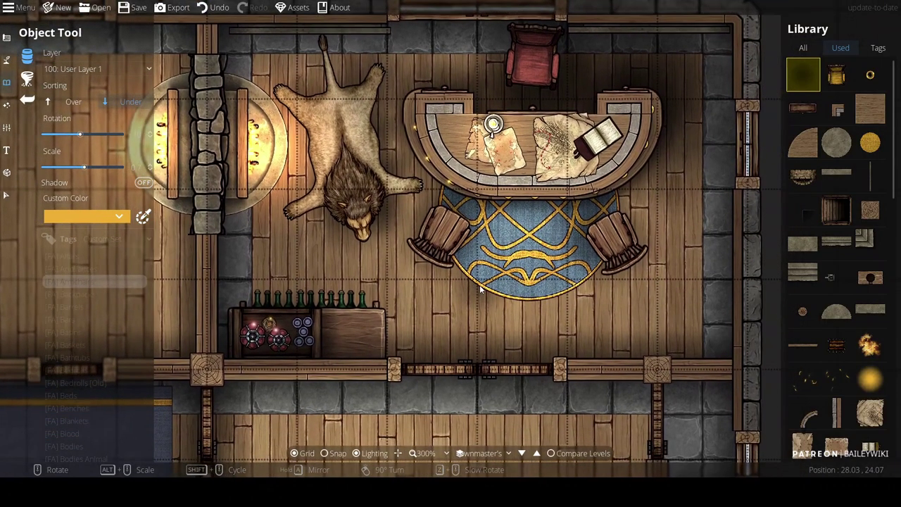
left_click(6, 194)
left_click(351, 166)
left_click(349, 165)
key("ctrl+z")
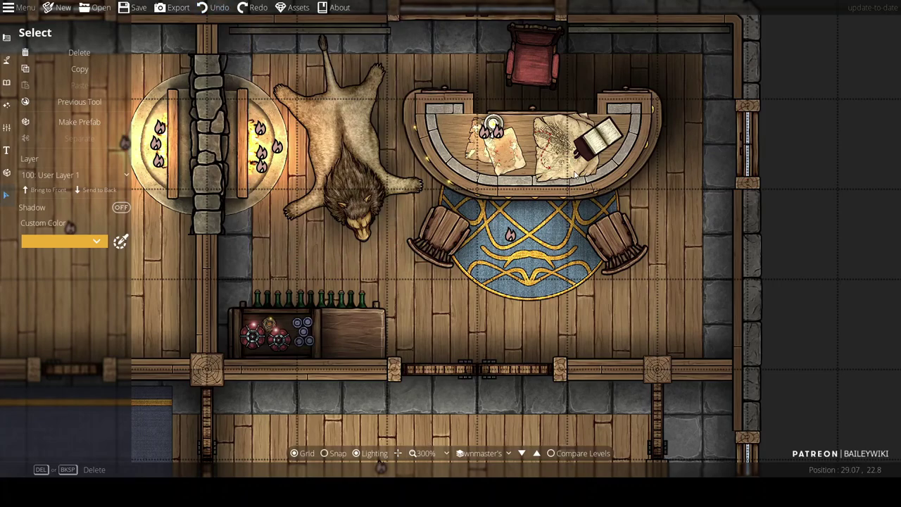
scroll(466, 175, "down", 1)
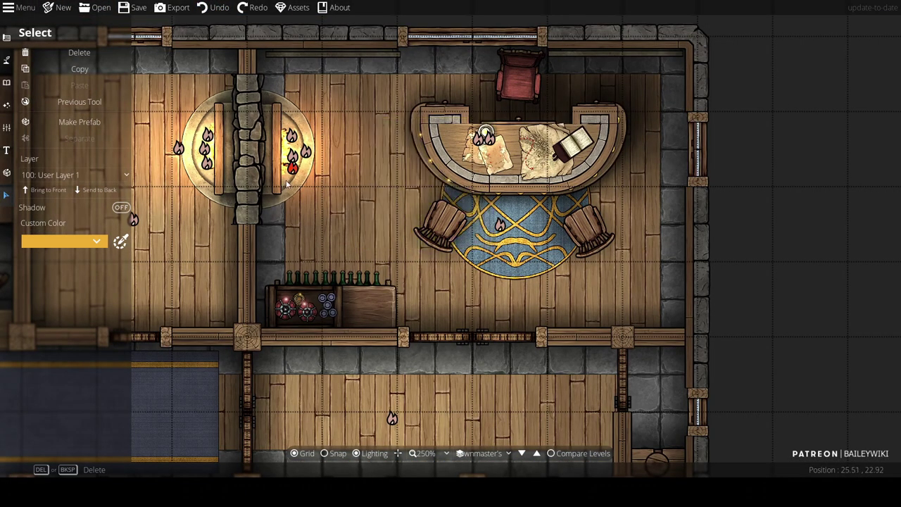
left_click_drag(411, 187, 504, 254)
Search the whole object library for "table" and pick a round wooden table for the room west of the fireplace
left_click(12, 41)
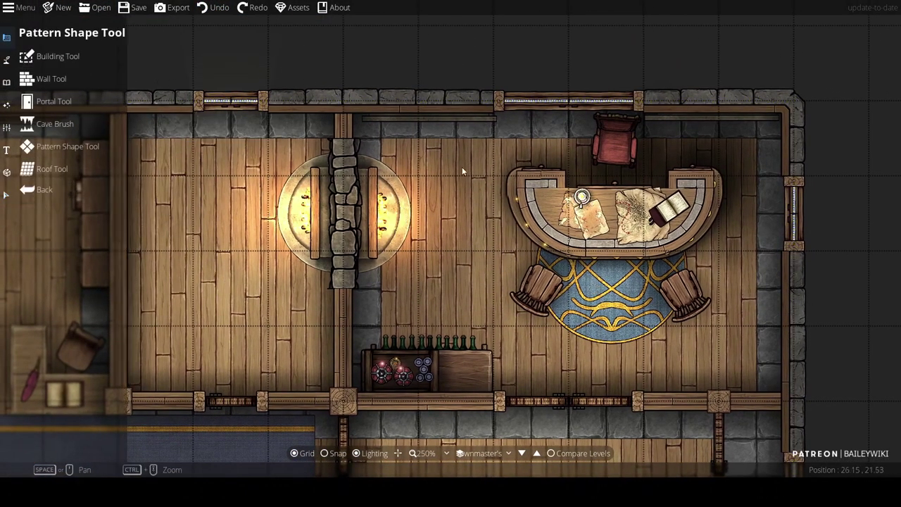
left_click_drag(499, 205, 510, 25)
left_click(6, 82)
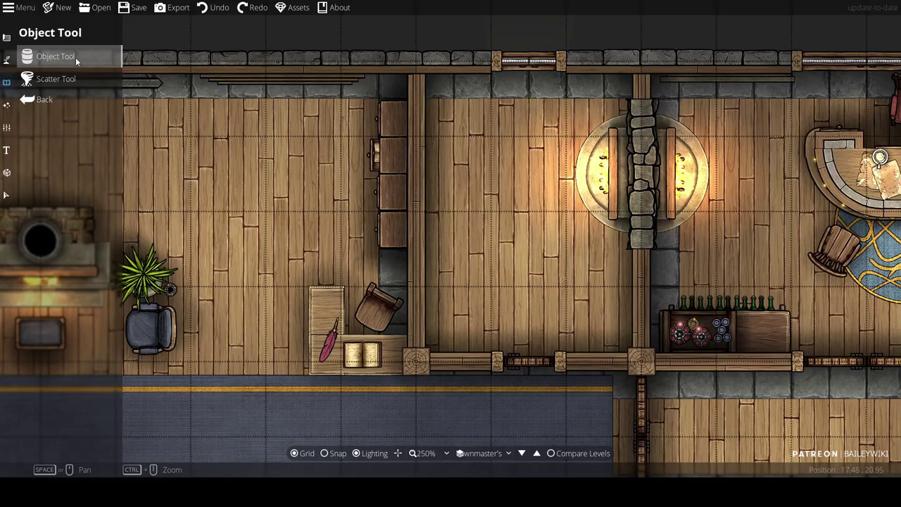
left_click(75, 57)
key("ctrl+f")
type("table")
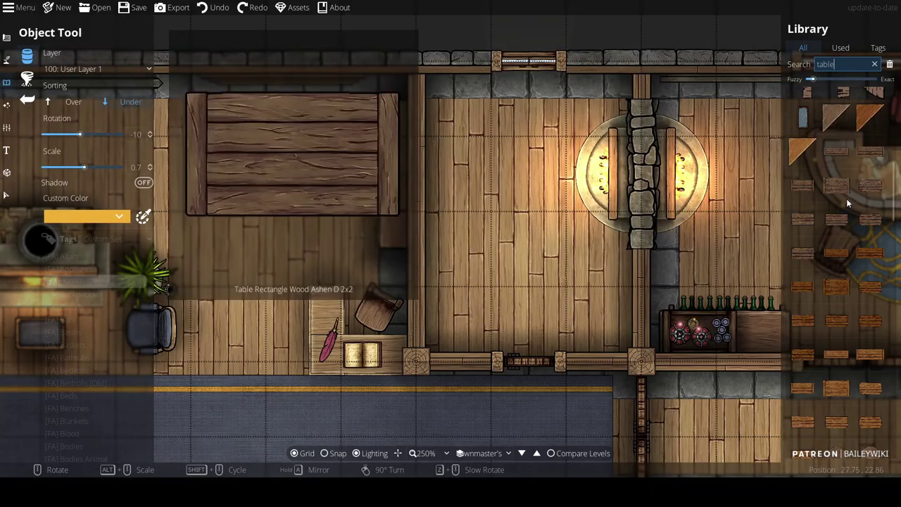
left_click(840, 197)
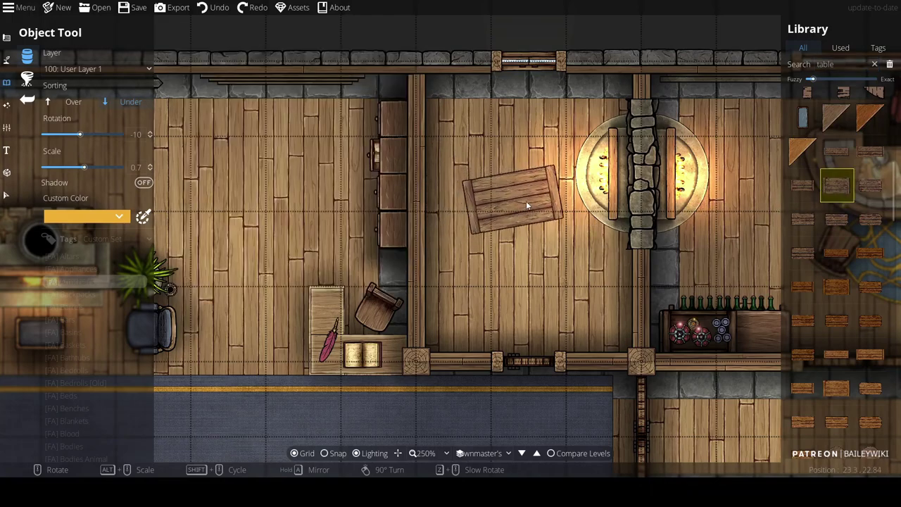
scroll(836, 282, "down", 5)
left_click(837, 248)
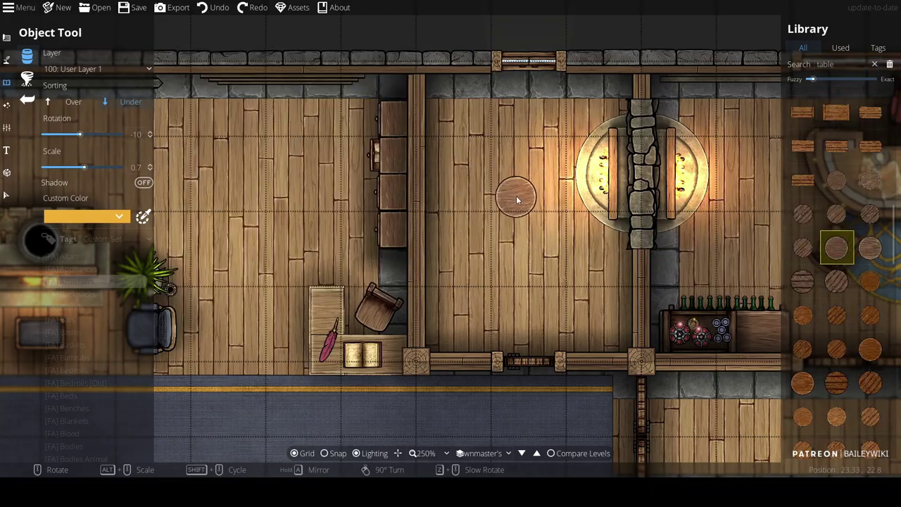
Place the round table west of the fireplace on User Layer 2 at scale 0.9
scroll(518, 195, "up", 3, "alt")
left_click(105, 69)
left_click(99, 177)
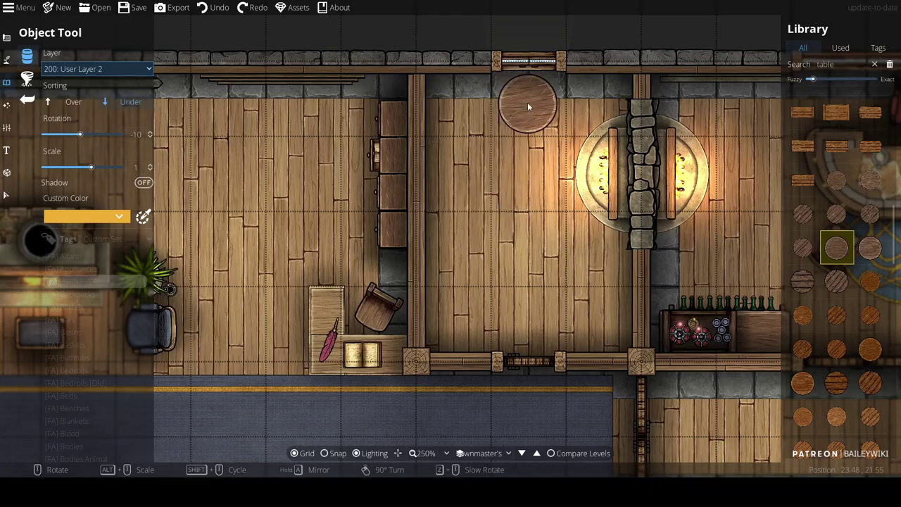
scroll(509, 171, "down", 1, "alt")
left_click(508, 171)
Search the library for "chair", pick a colorable fancy armchair and set its custom color to muted red
type("chair")
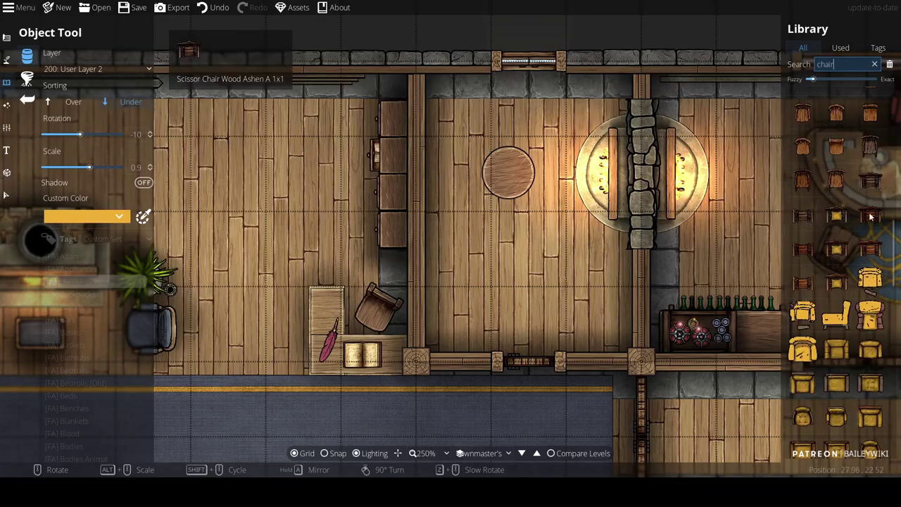
scroll(870, 221, "down", 6)
scroll(844, 245, "up", 7)
scroll(834, 218, "down", 5)
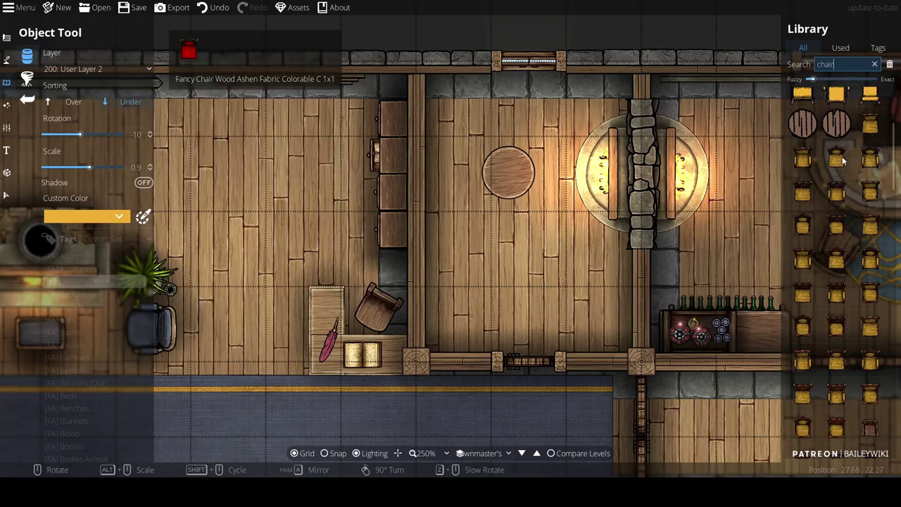
left_click(802, 157)
left_click(109, 216)
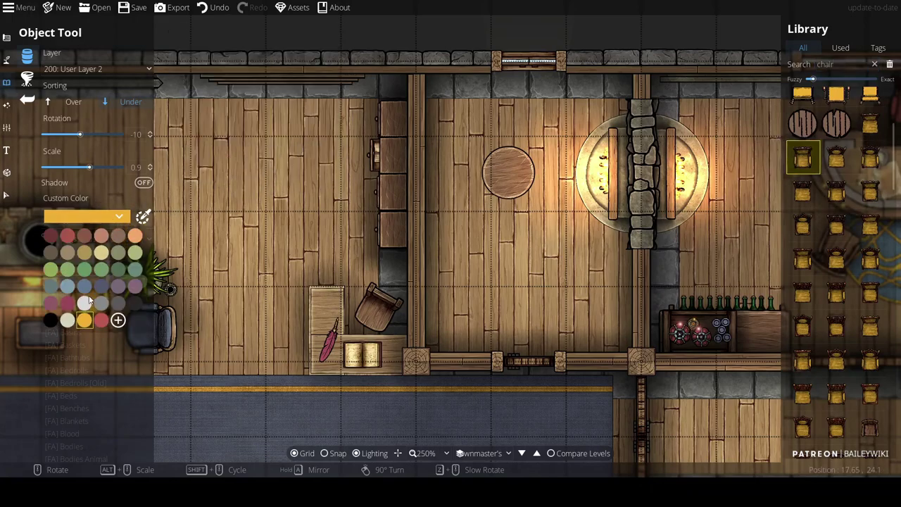
left_click(69, 235)
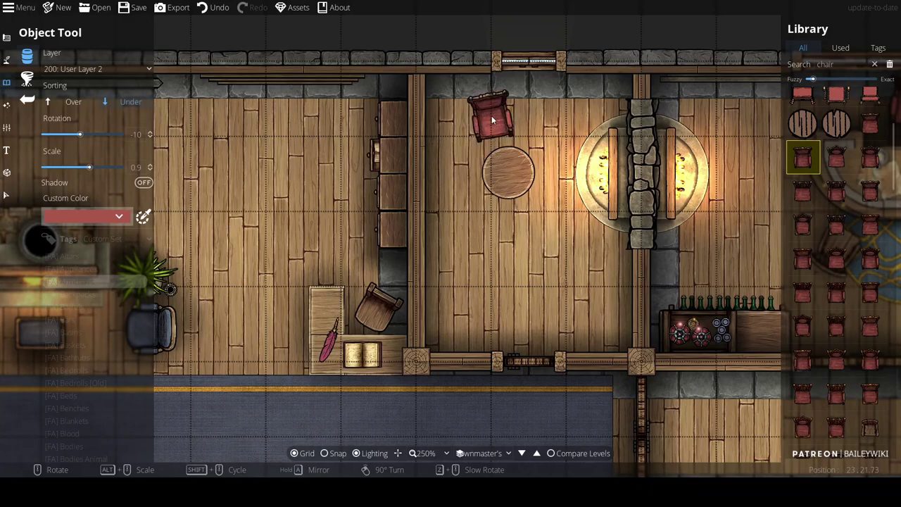
Place two red armchairs on User Layer 1 at scale 1, north and south of the round table, rotating the southern one to -130
scroll(289, 121, "down", 2)
left_click(77, 67)
left_click(77, 164)
scroll(510, 103, "up", 1)
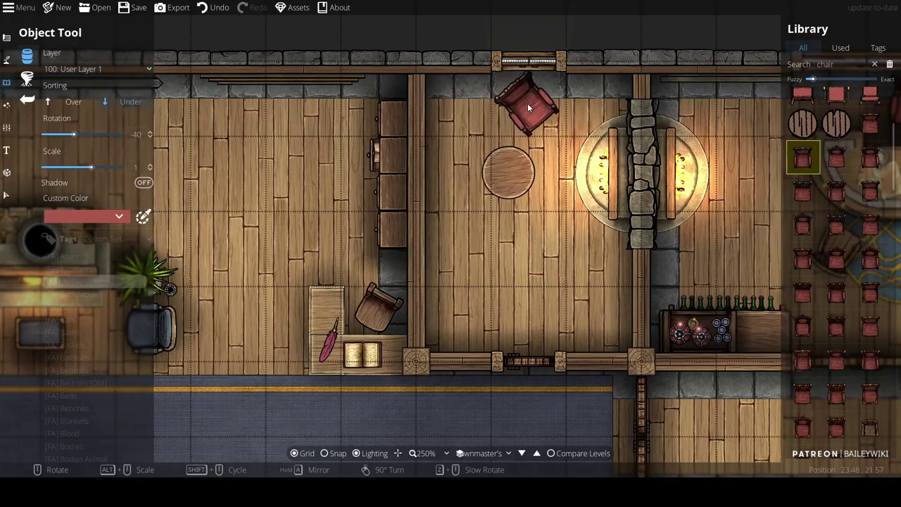
scroll(530, 105, "up", 1)
left_click(530, 106)
scroll(532, 239, "down", 7)
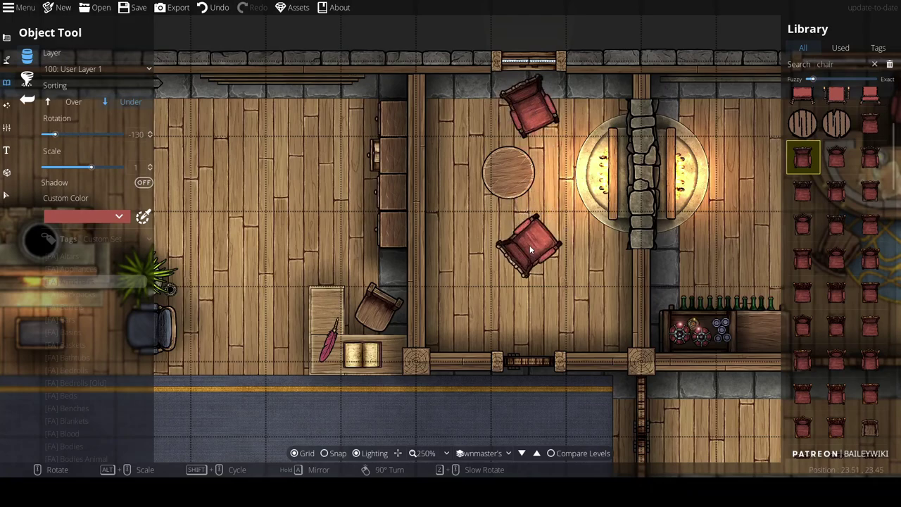
left_click(530, 246)
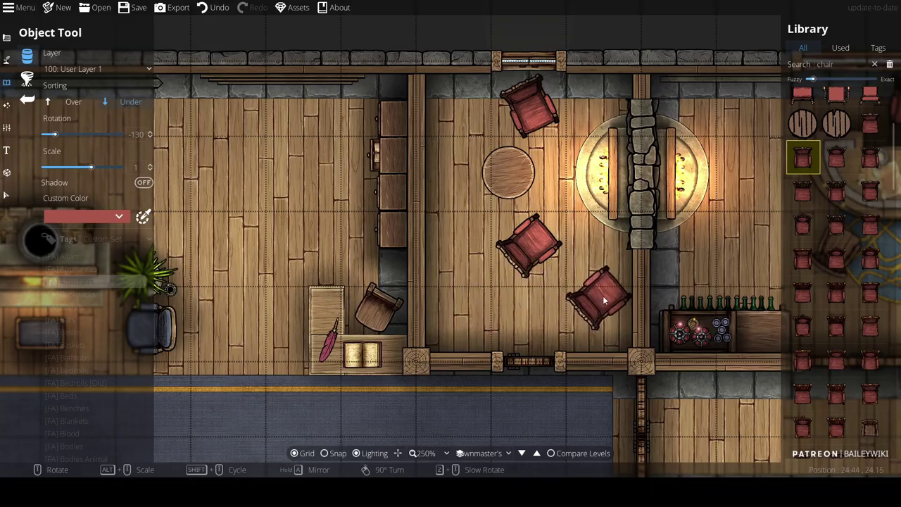
scroll(609, 288, "down", 1)
left_click_drag(592, 257, 571, 280)
scroll(572, 276, "up", 1)
scroll(575, 277, "down", 1)
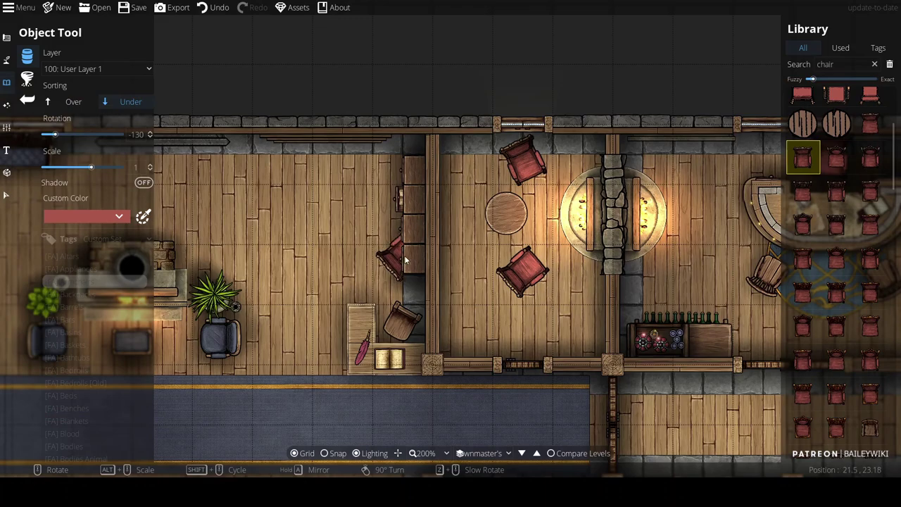
scroll(457, 212, "up", 3)
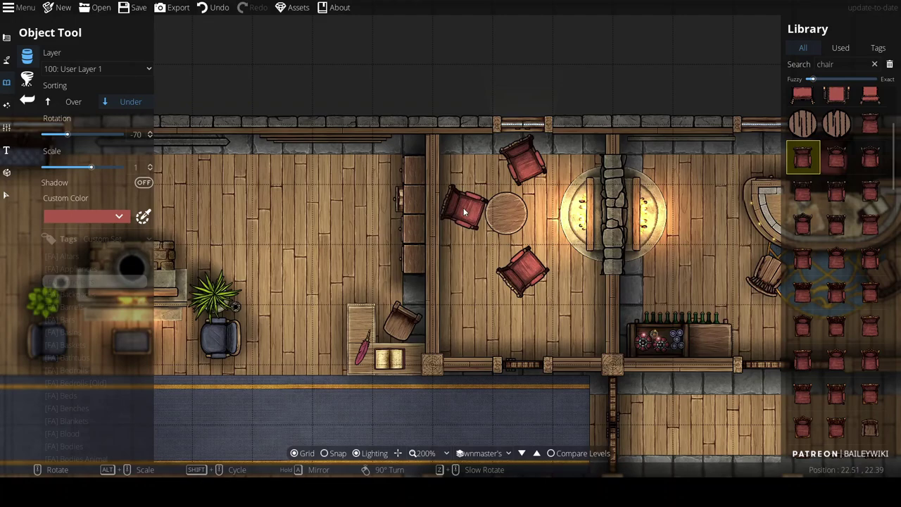
Shade around the armchairs and round table with the used soft shadow asset on User Layer 1, at scales up to 1.1
left_click(840, 48)
left_click(802, 79)
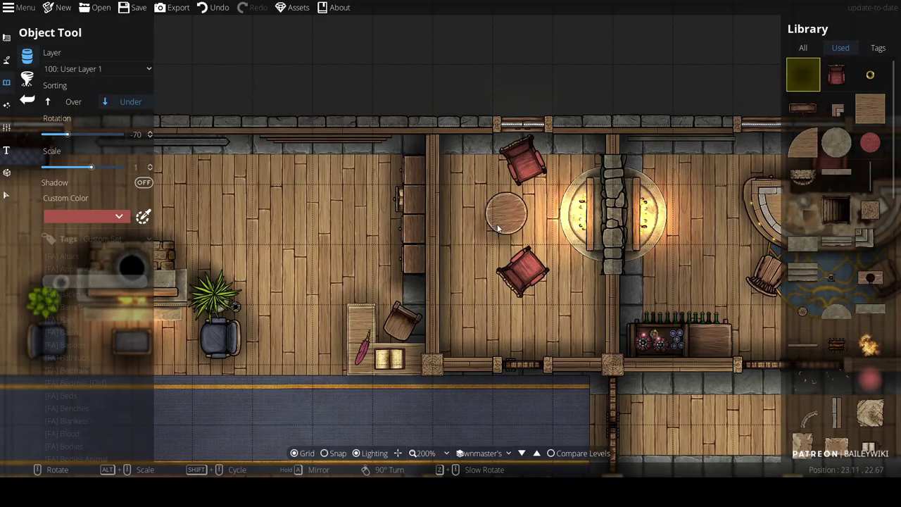
scroll(496, 214, "up", 2)
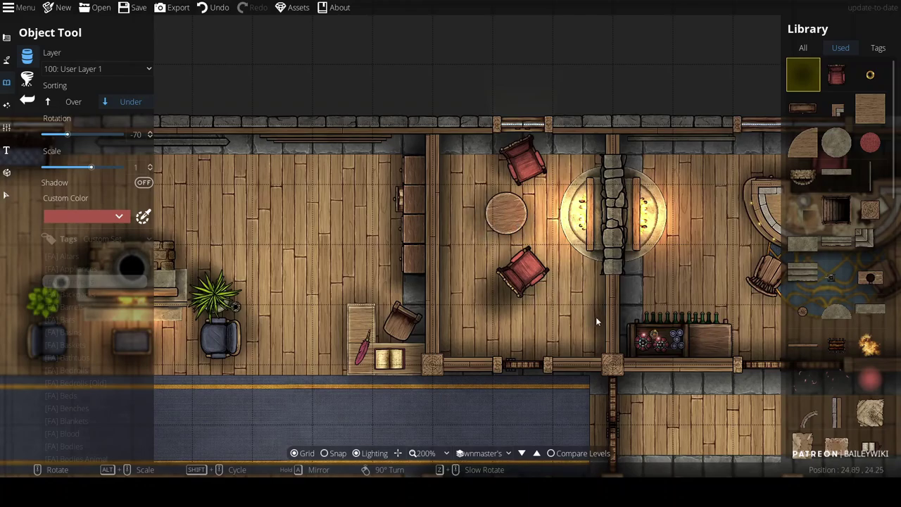
scroll(594, 321, "up", 1)
scroll(544, 275, "down", 2)
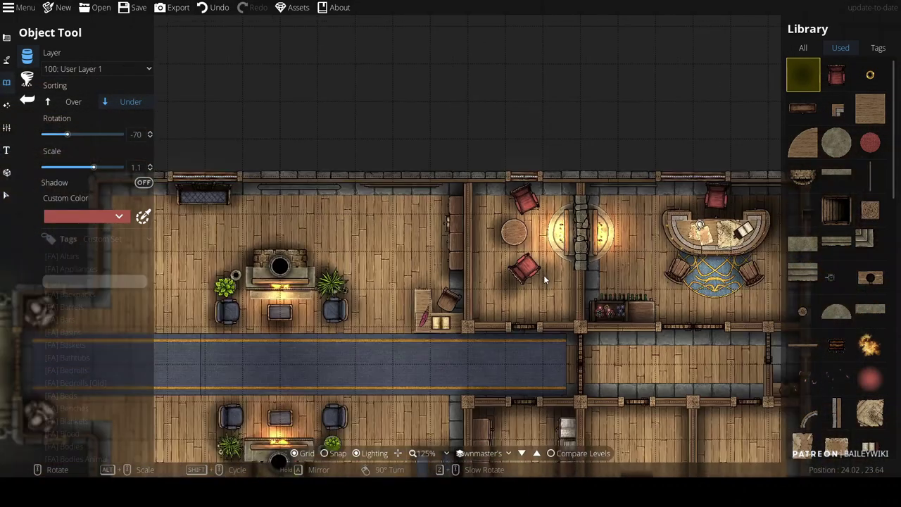
scroll(545, 277, "up", 2)
Place the used red decanter on the round table on User Layer 3 at scale 0.9
left_click(803, 49)
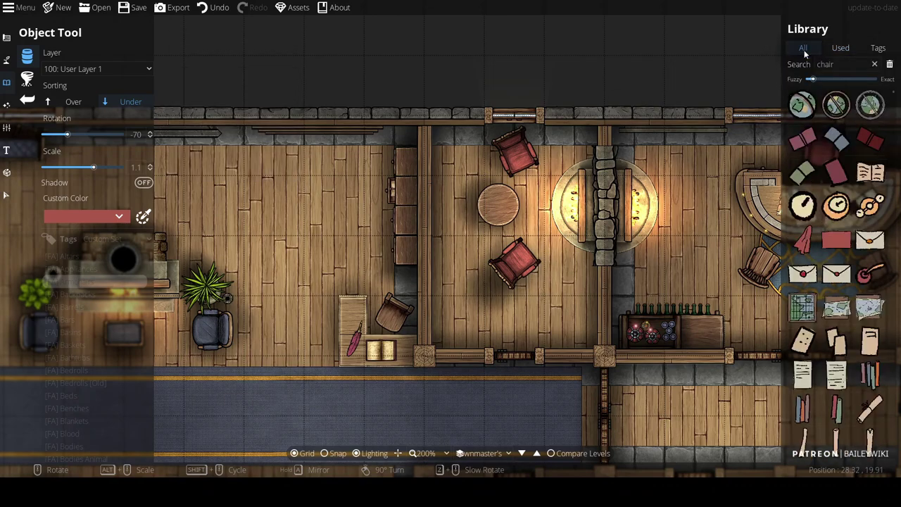
left_click(842, 47)
scroll(838, 352, "down", 5)
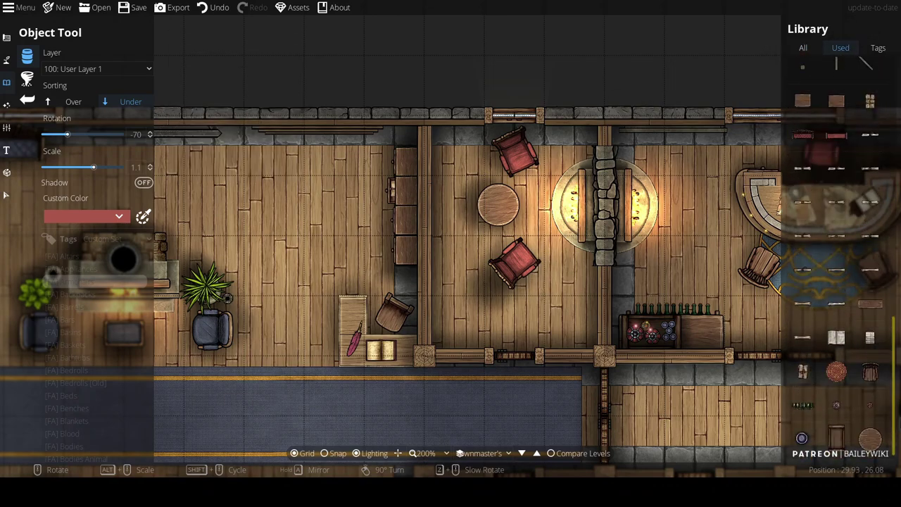
left_click(838, 408)
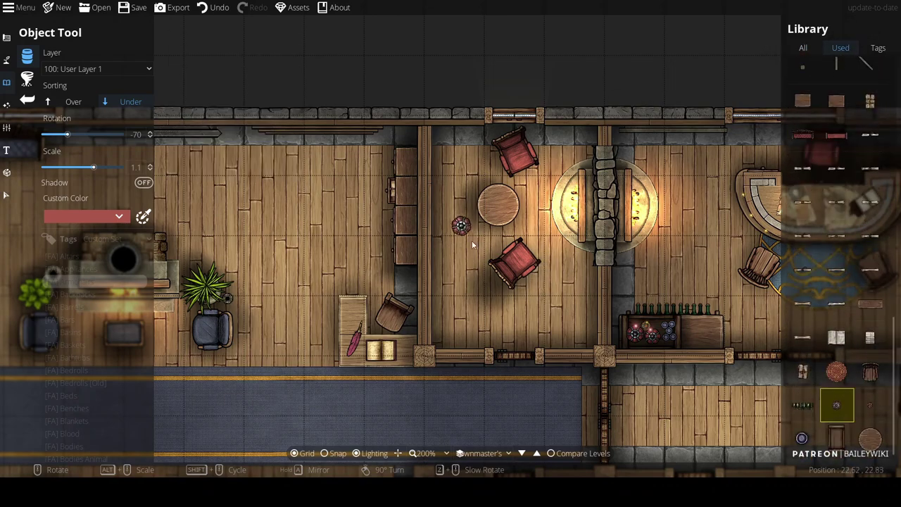
left_click(92, 68)
left_click(109, 189)
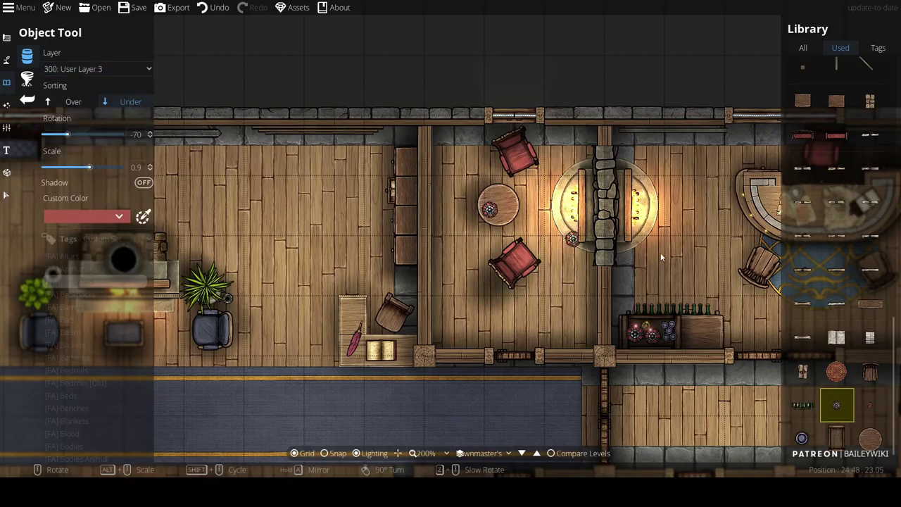
Place two Goblet Metal objects at scale 1 on the round table, one near each armchair
mouse_move(871, 402)
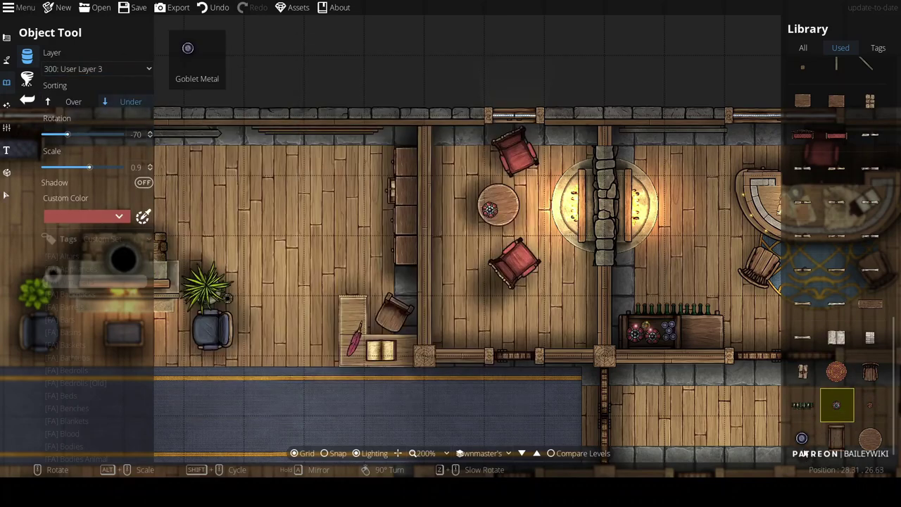
scroll(492, 192, "up", 2)
scroll(497, 195, "up", 2)
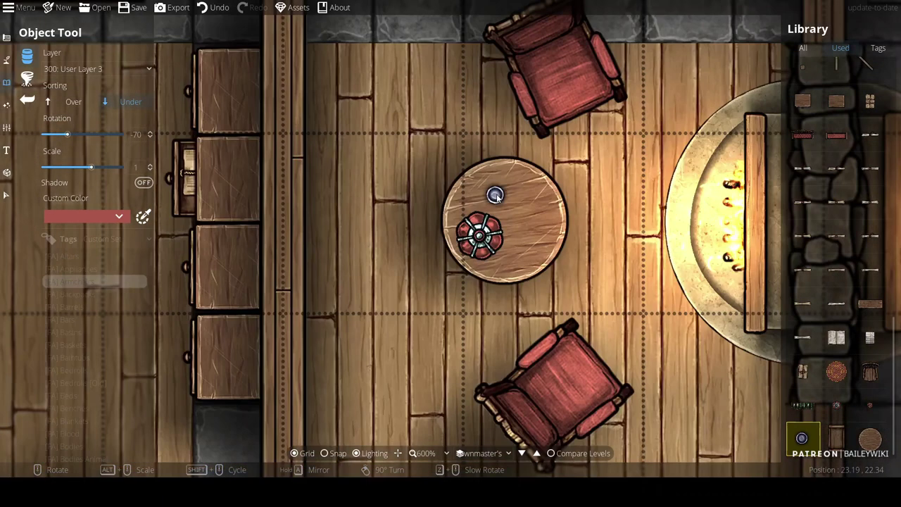
left_click(502, 176)
left_click(526, 256)
left_click(513, 251)
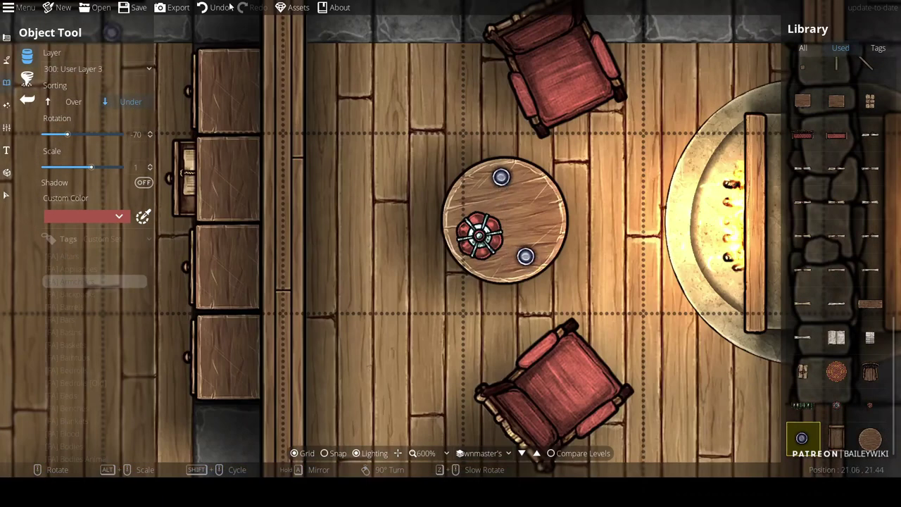
Shade the decanter and goblets on the round table with the soft shadow asset on User Layer 3, reducing the scale from 0.5 to 0.1
mouse_move(818, 108)
scroll(818, 102, "up", 8)
left_click(804, 84)
scroll(486, 236, "down", 3)
left_click(479, 237)
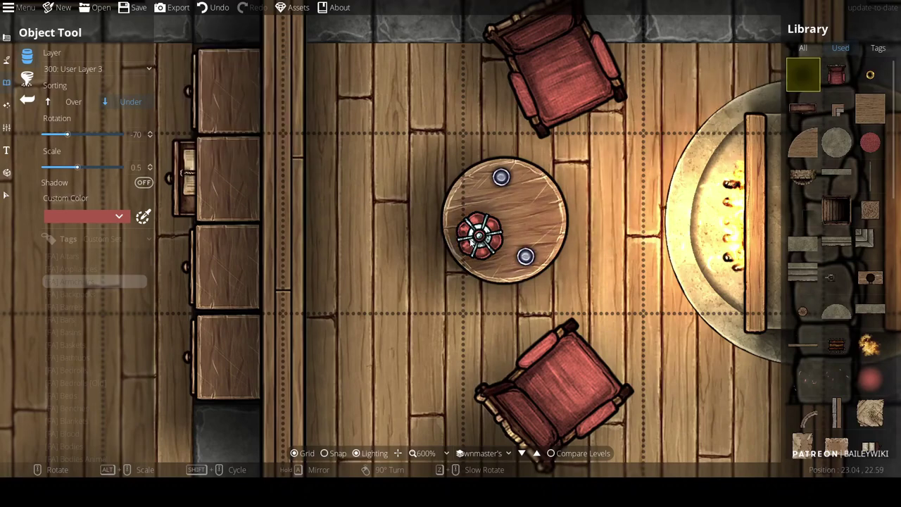
scroll(484, 190, "down", 3, "alt")
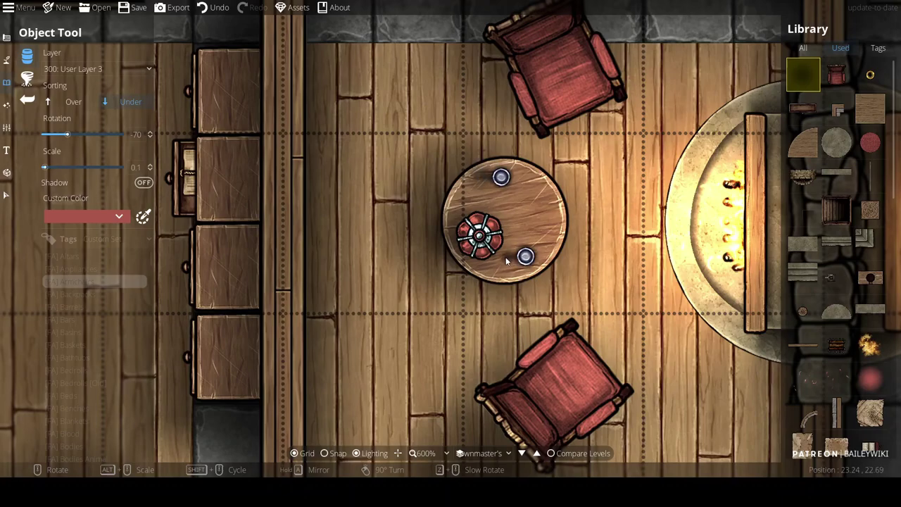
scroll(485, 266, "down", 3)
scroll(397, 278, "up", 1)
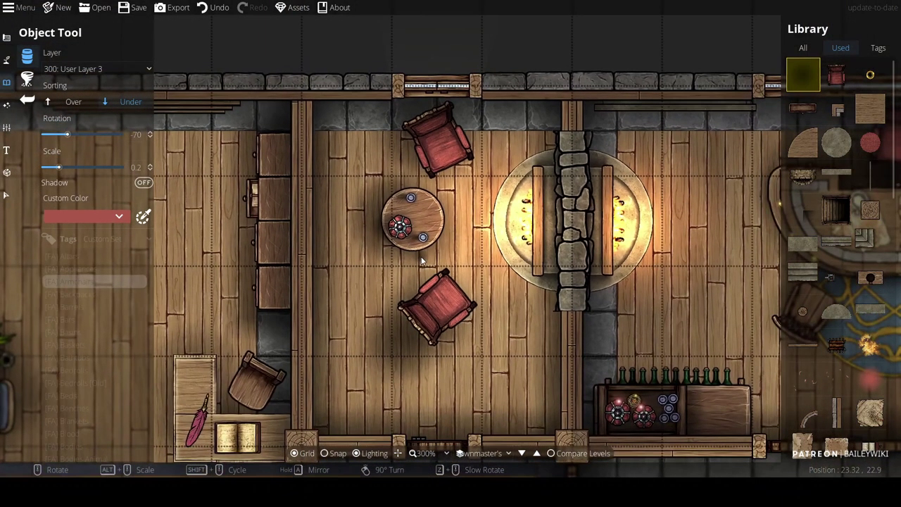
Light the seating area by the fireplace with orange lights in the small bright-centre style, intensity 0.8, reducing the range to 0.5
left_click(6, 105)
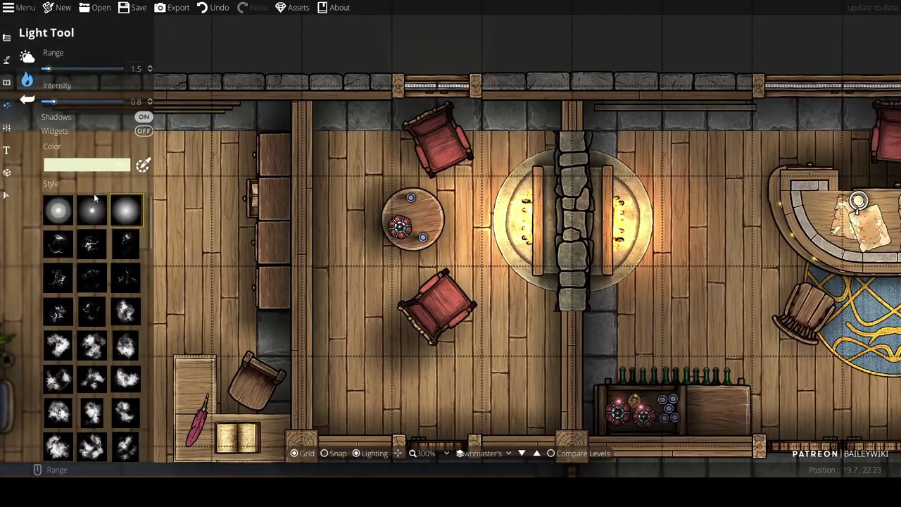
left_click(97, 167)
left_click(103, 183)
left_click(100, 214)
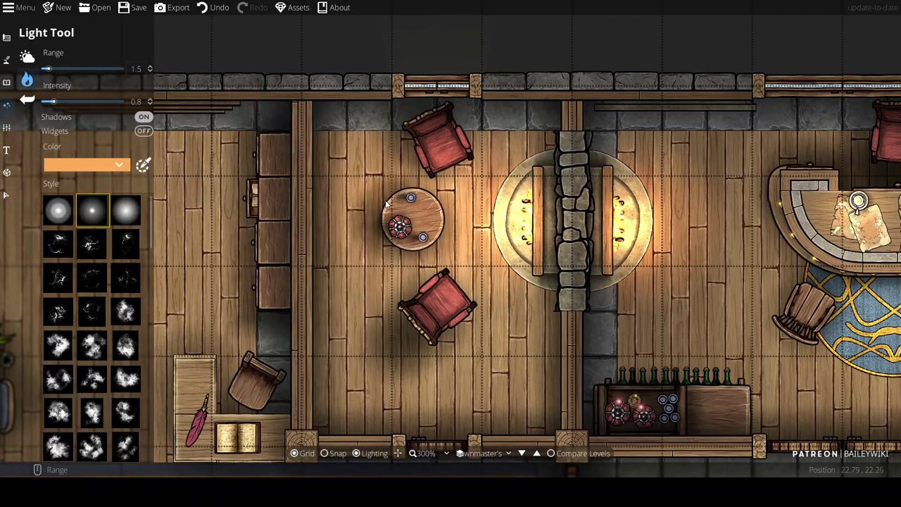
scroll(442, 211, "down", 4)
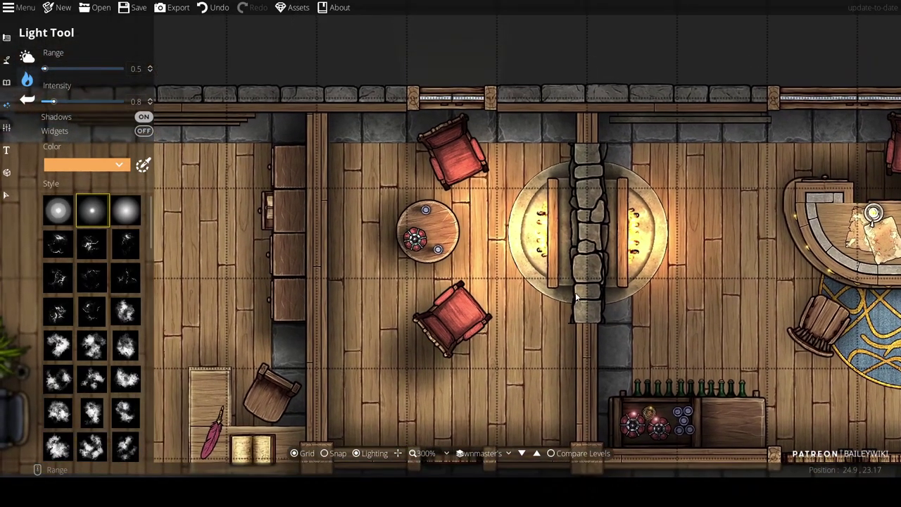
scroll(542, 317, "down", 2)
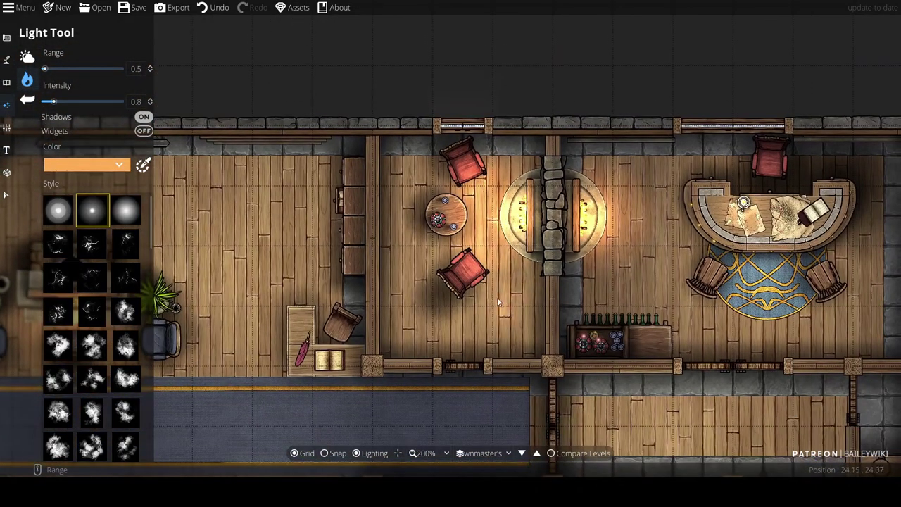
Move the fireside seating group of armchairs, round table, drinks, shadows and lights west against the room's west wall
scroll(491, 272, "up", 1)
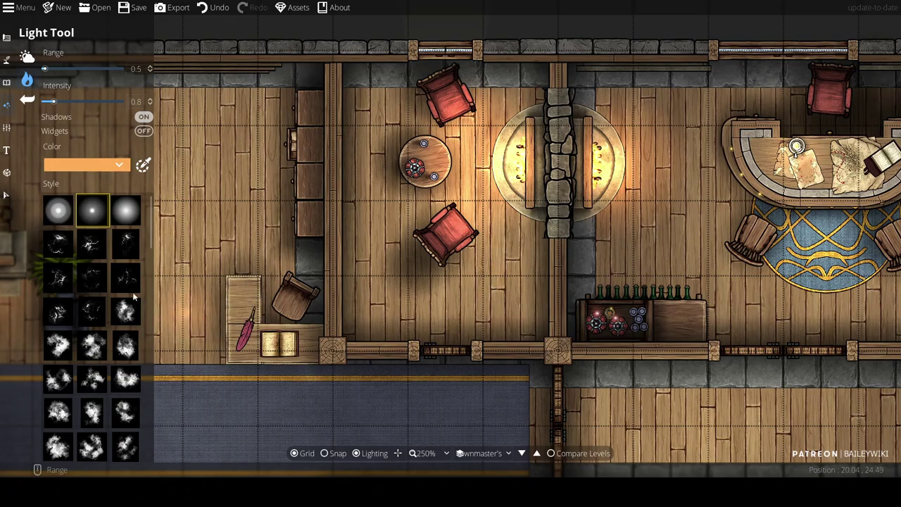
left_click(6, 195)
scroll(333, 153, "down", 2)
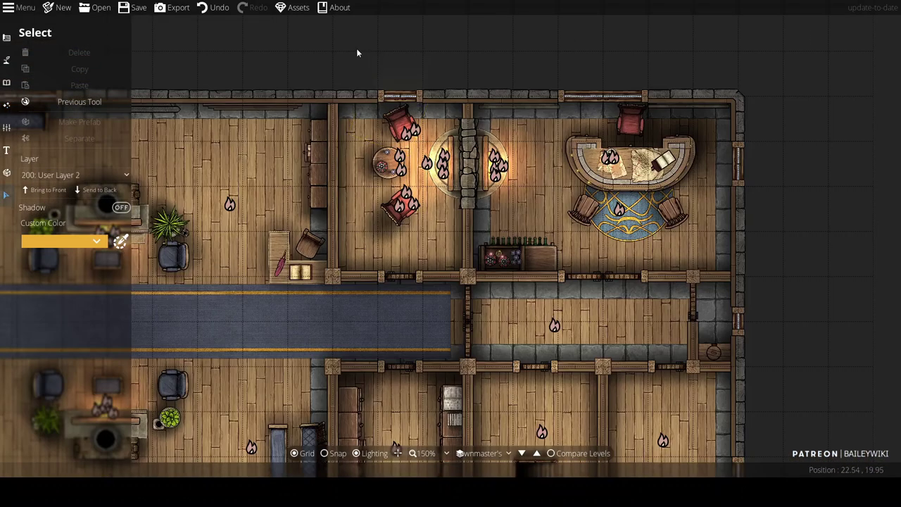
left_click_drag(353, 49, 431, 248)
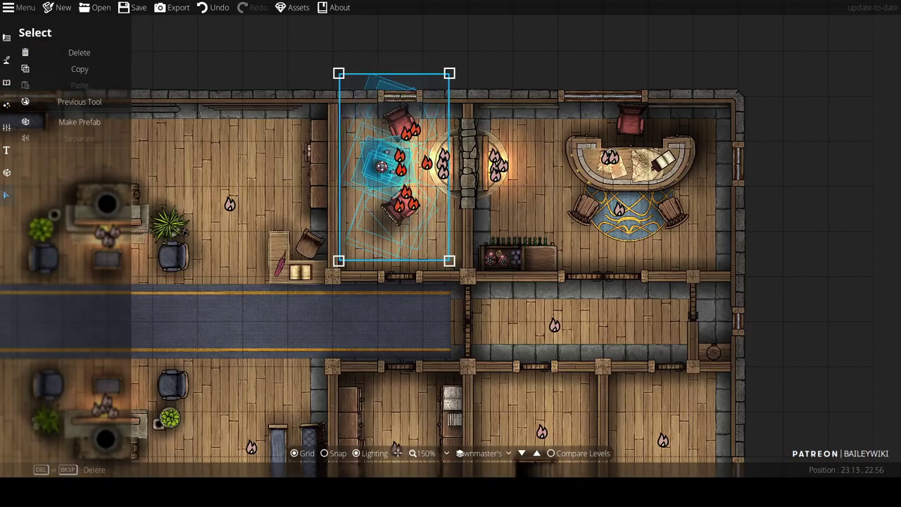
left_click_drag(381, 166, 346, 172)
left_click(375, 53)
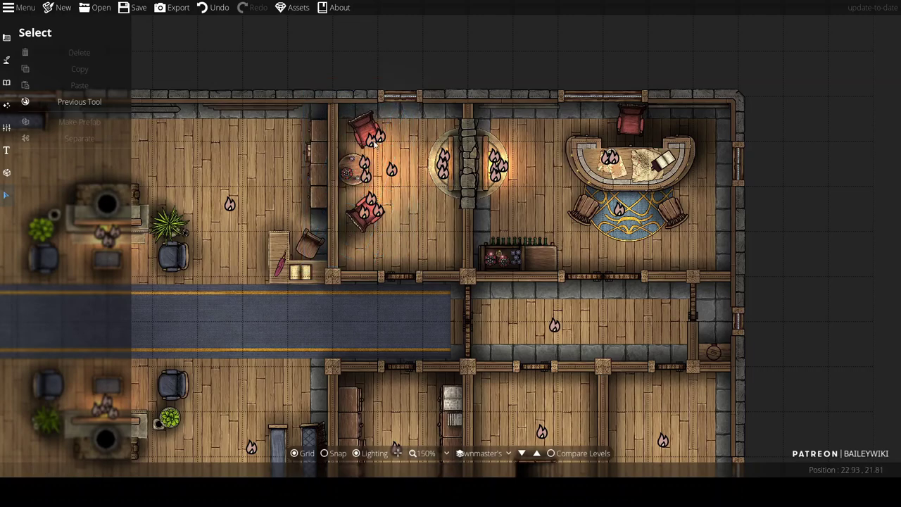
Move the north armchair and its two lights further northwest into the corner of the fireside room
scroll(375, 143, "up", 4)
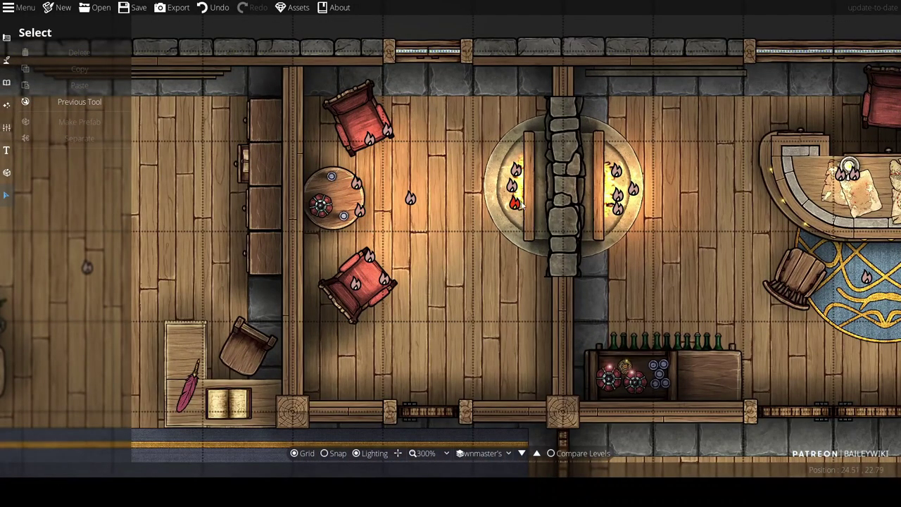
left_click(355, 108)
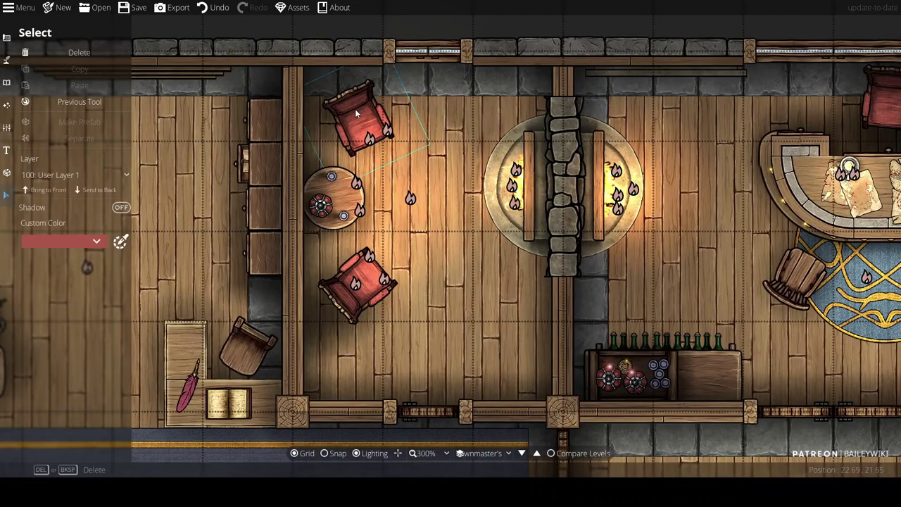
left_click_drag(355, 108, 335, 95)
left_click(374, 121)
left_click_drag(369, 138, 352, 131)
left_click(374, 122)
left_click(386, 131)
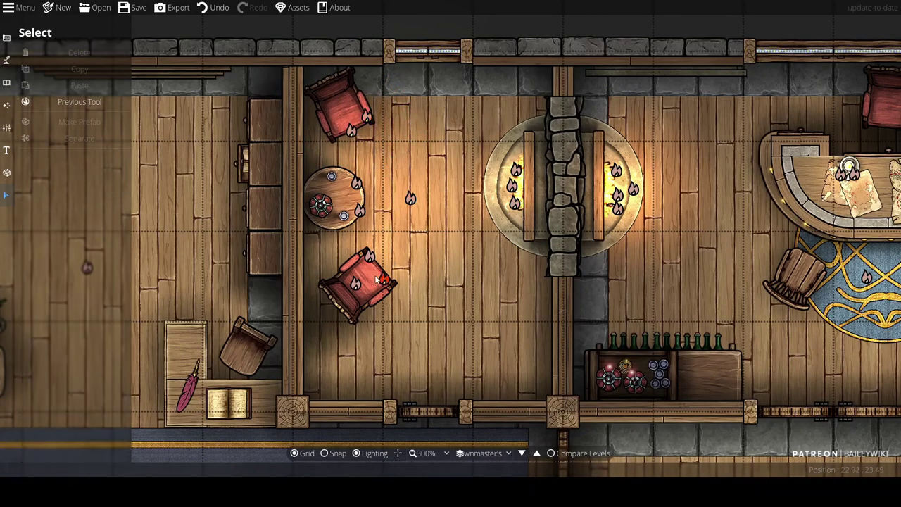
Shift the south armchair to the west wall, its lights north toward the table, and the mid-room light closer to the fireplace
left_click_drag(386, 280, 364, 252)
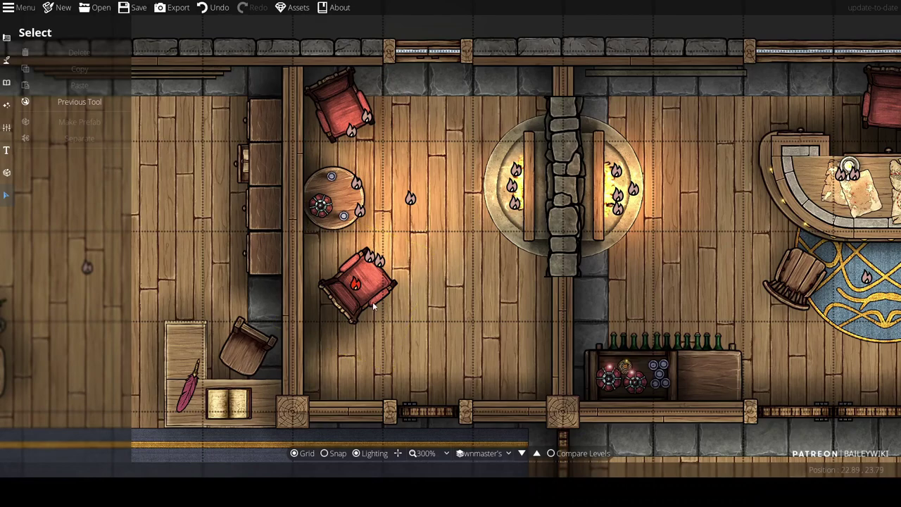
left_click_drag(356, 283, 373, 234)
left_click(355, 315)
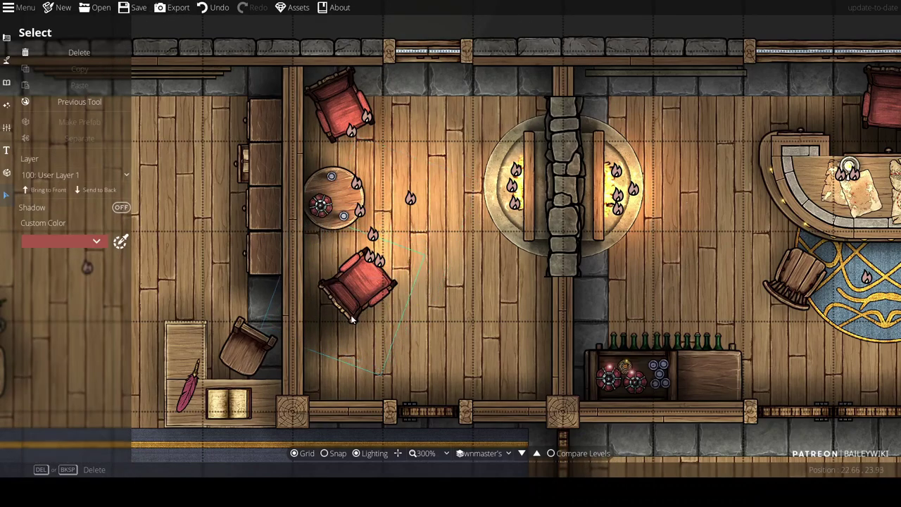
key("Escape")
left_click_drag(375, 295, 361, 298)
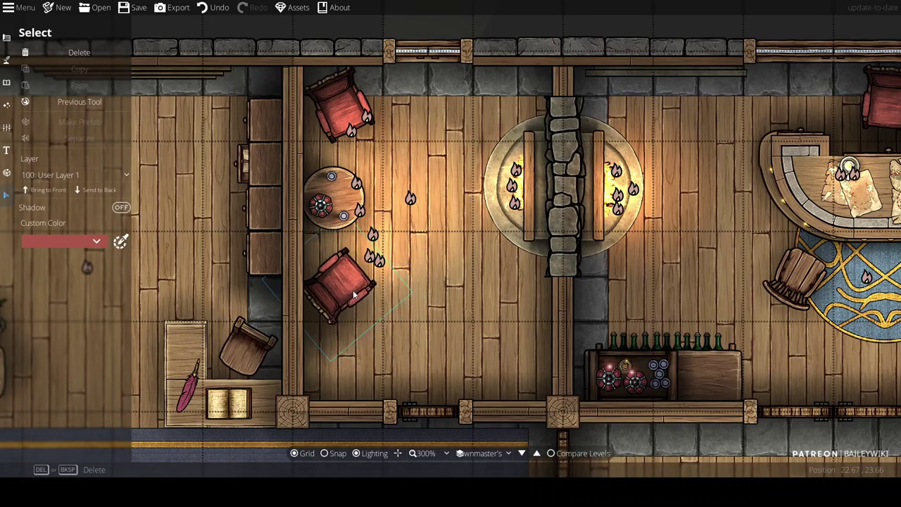
left_click(371, 263)
left_click_drag(411, 200, 454, 183)
left_click(475, 221)
Search all library objects for "rug" and choose the red rectangular rug with the gold swirl pattern
scroll(579, 260, "down", 1)
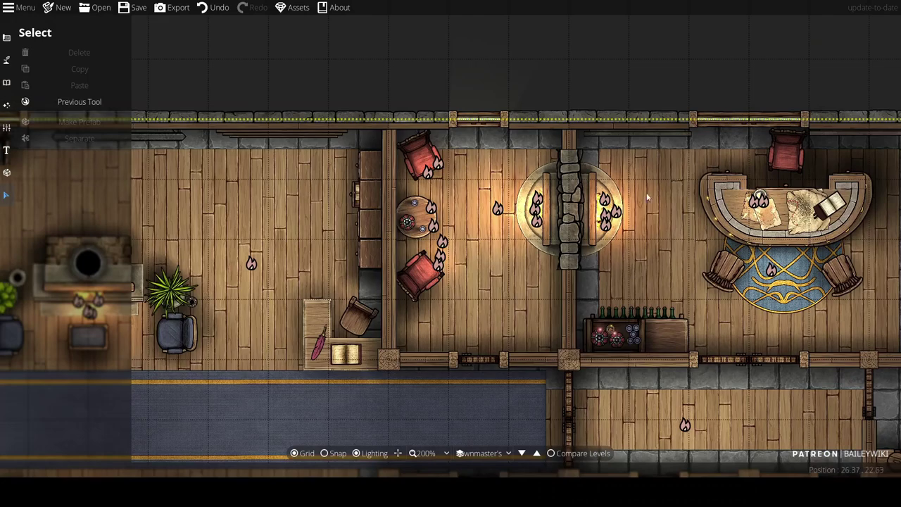
left_click_drag(637, 145, 590, 159)
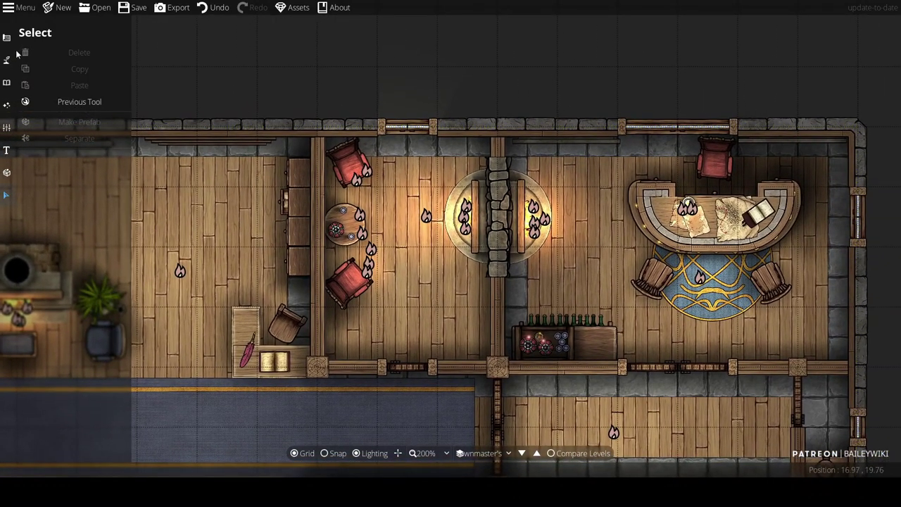
left_click(6, 59)
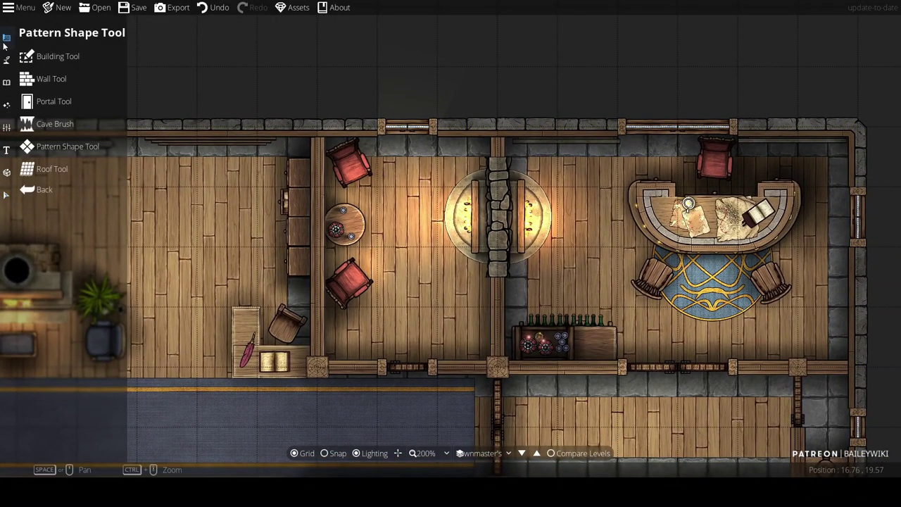
left_click(7, 82)
left_click(56, 59)
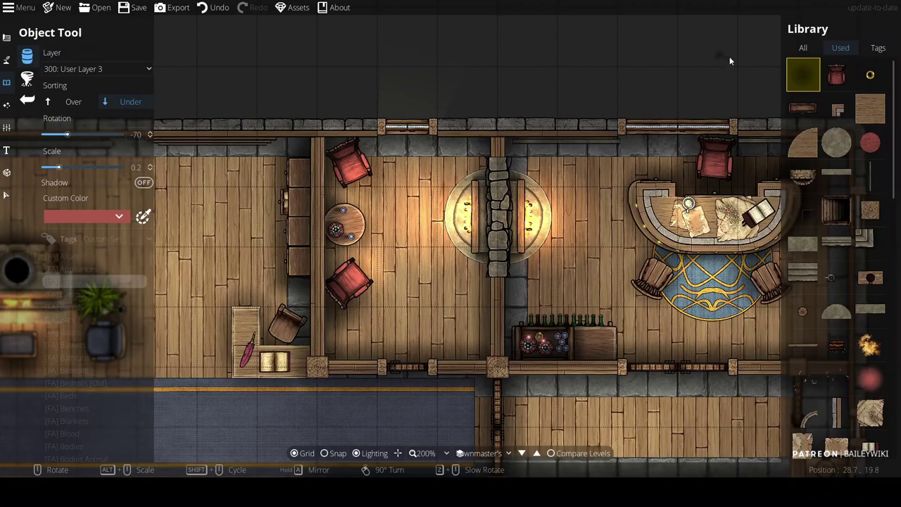
left_click(803, 47)
type("rug")
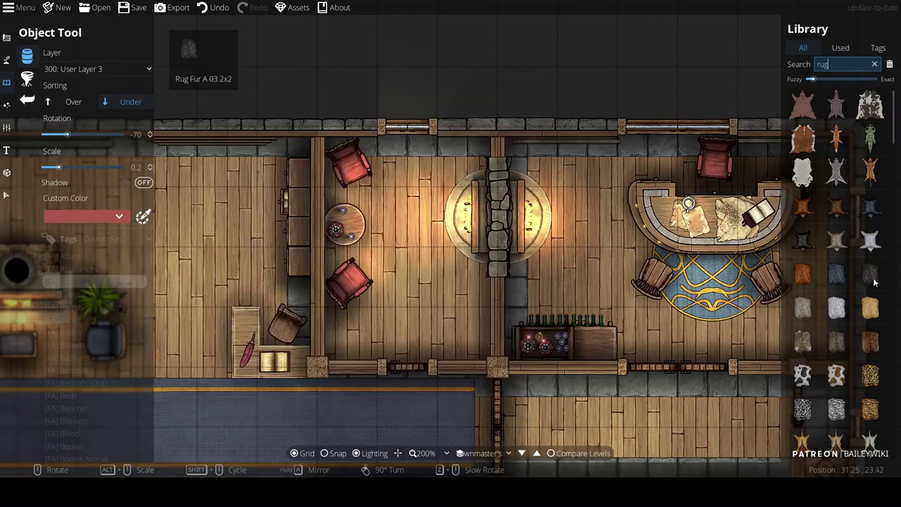
scroll(866, 338, "down", 5)
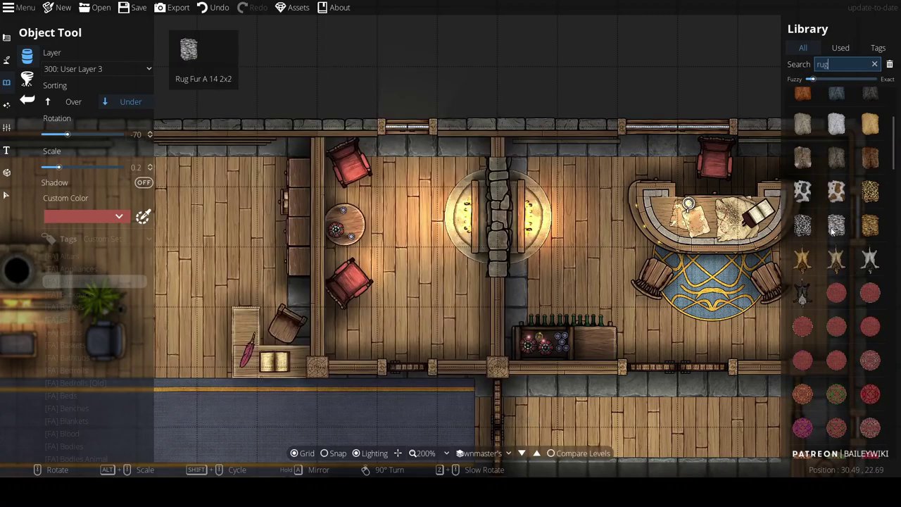
scroll(846, 235, "down", 5)
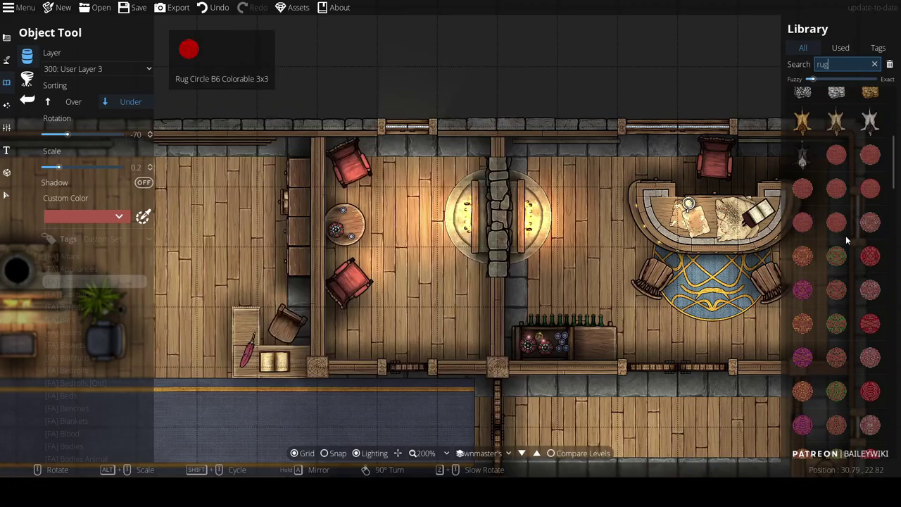
scroll(852, 254, "down", 3)
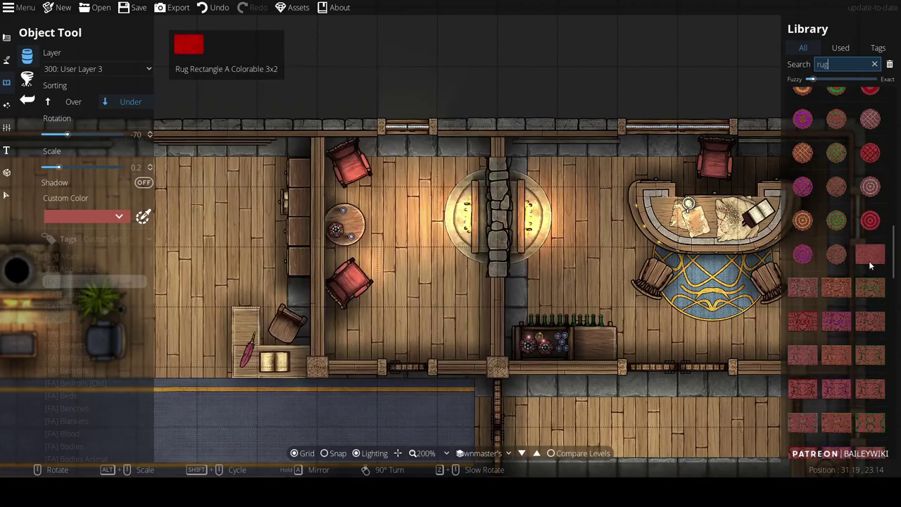
left_click(828, 291)
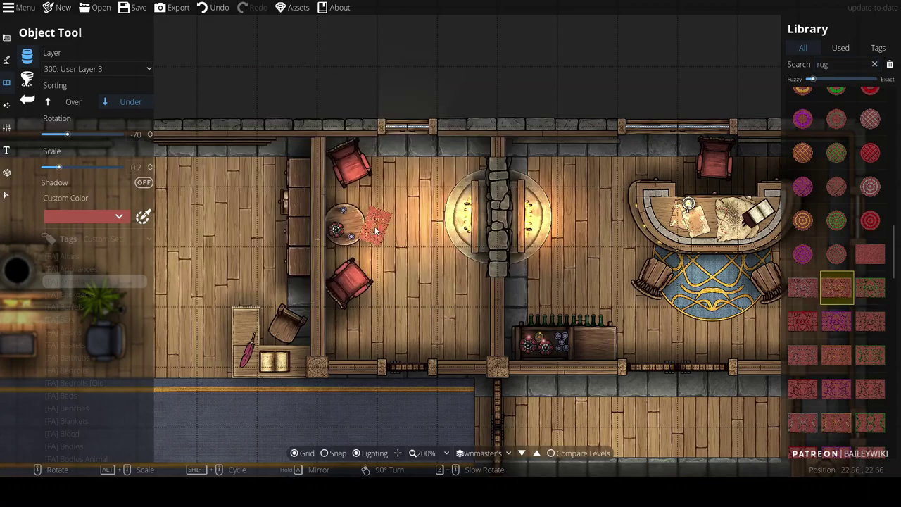
Place the rug on User Layer 1 under the seating in front of the fireplace, rotation 85, scale 0.6
left_click(68, 69)
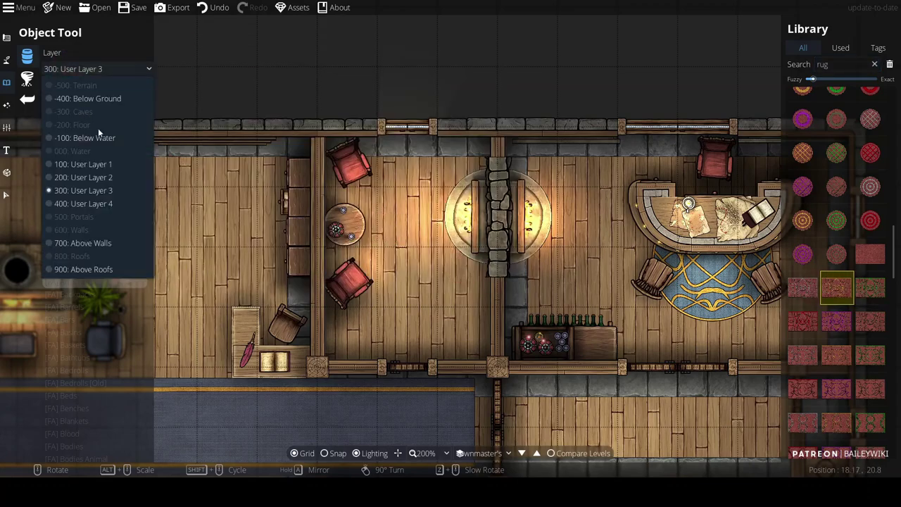
left_click(113, 164)
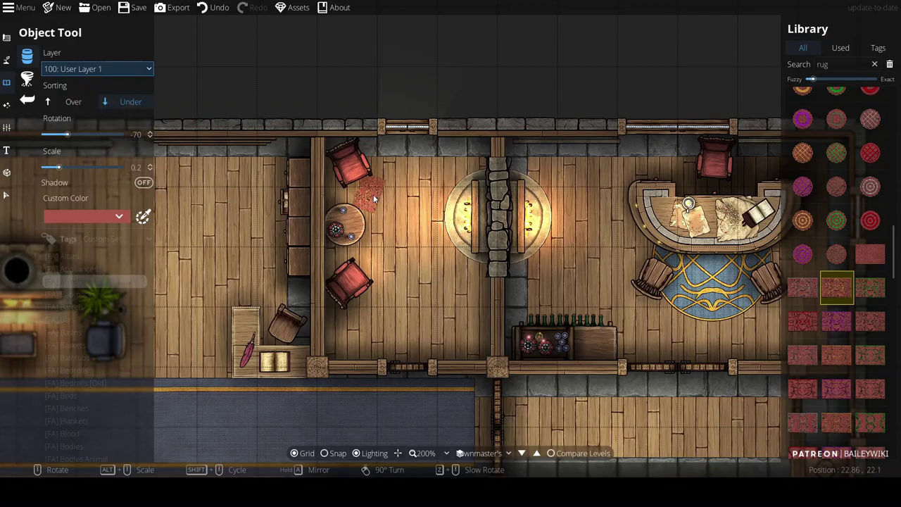
right_click(402, 226)
scroll(402, 226, "up", 6)
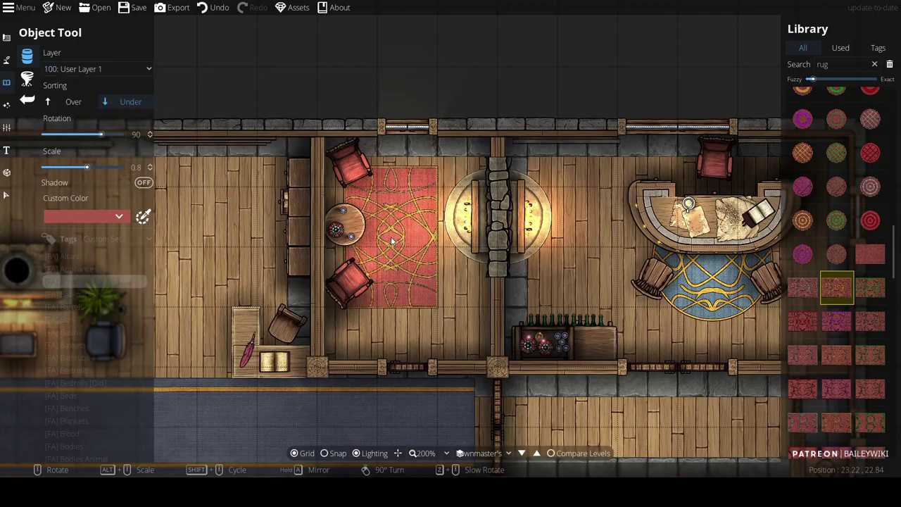
scroll(392, 241, "down", 2, "alt")
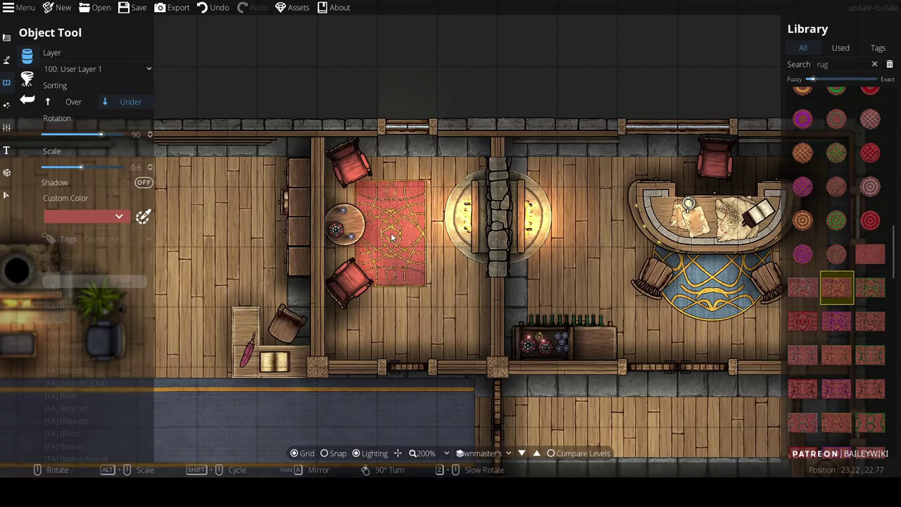
scroll(391, 232, "down", 1)
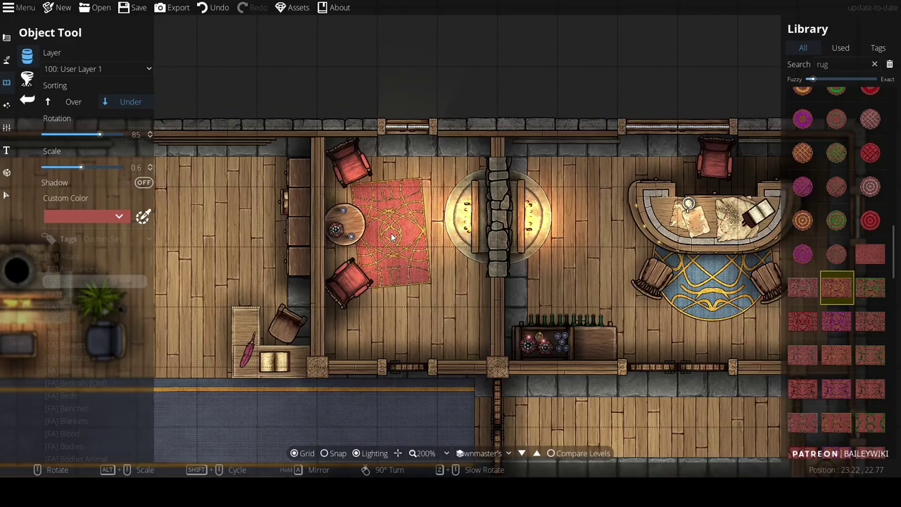
scroll(392, 234, "up", 1)
scroll(391, 234, "down", 1)
left_click(391, 233)
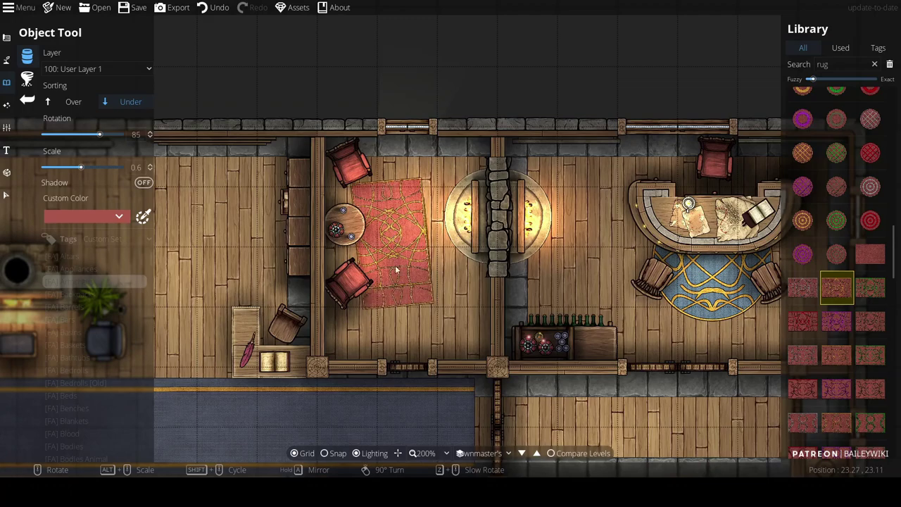
Bring up the library's used objects and browse back to the decorative pieces
double_click(842, 63)
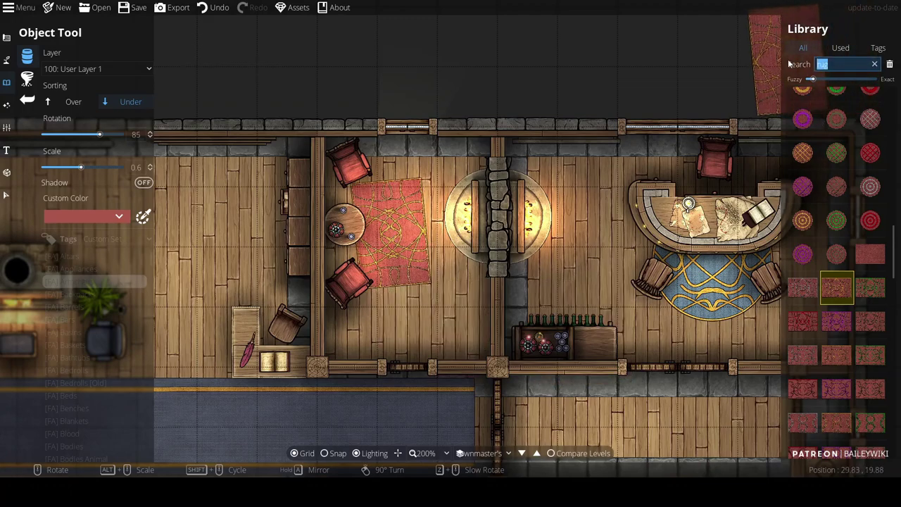
left_click(841, 47)
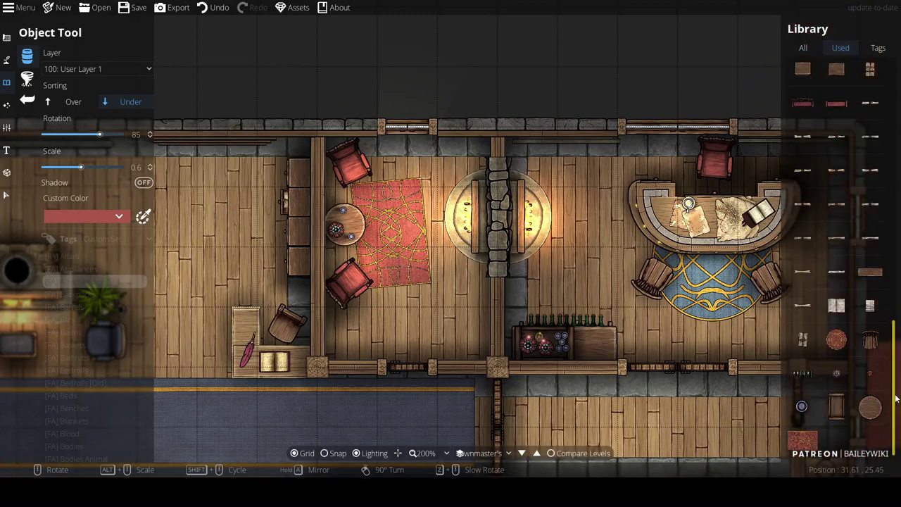
scroll(889, 283, "up", 2)
left_click(836, 388)
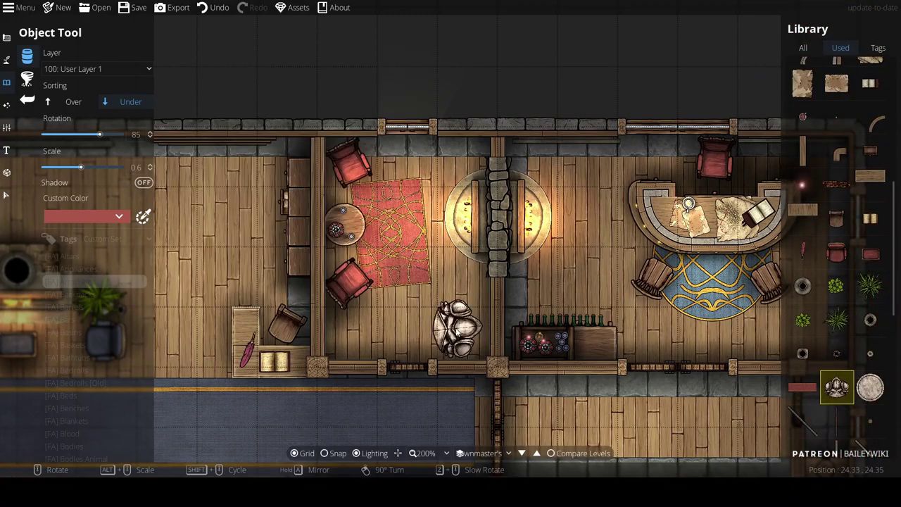
scroll(461, 327, "up", 3)
scroll(461, 327, "up", 1)
scroll(461, 327, "up", 1)
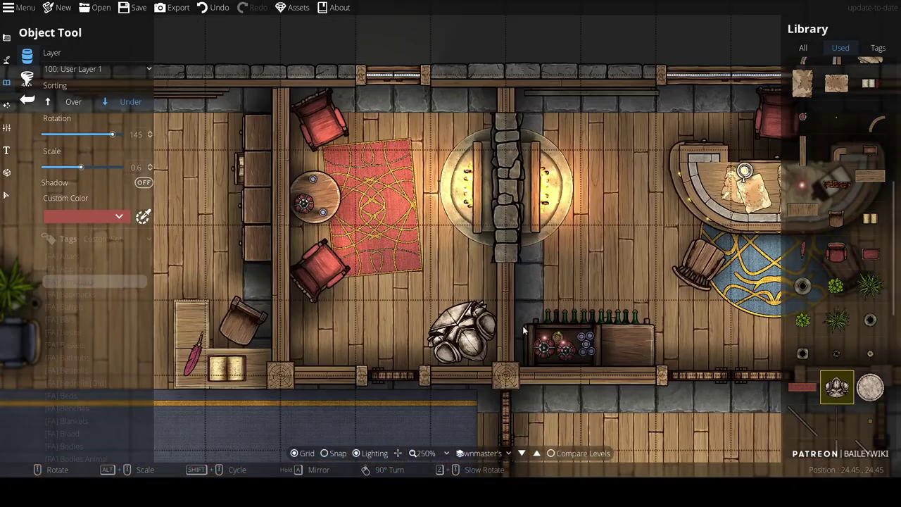
Place the used round pot at scale 0.6 in the fireside room's southeast corner, topped by the spiky plant at scale 1, sorted over
left_click(802, 285)
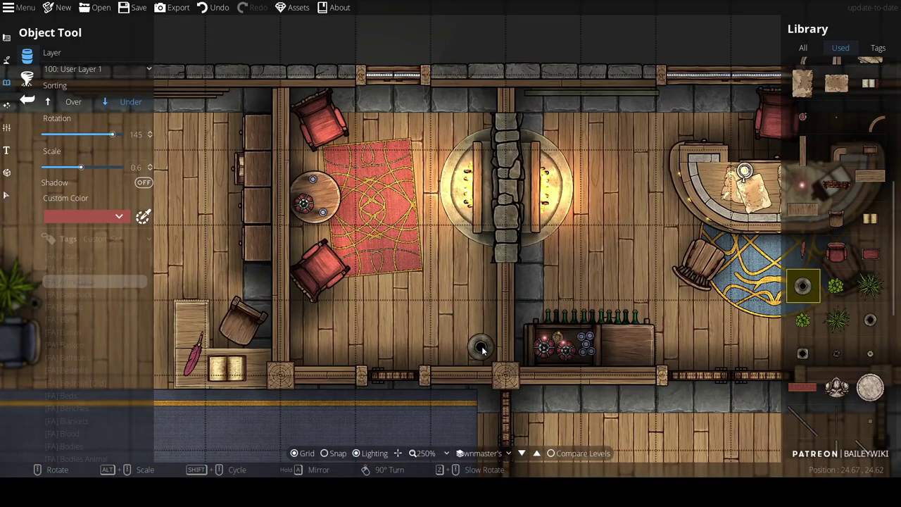
left_click(488, 323)
left_click(870, 285)
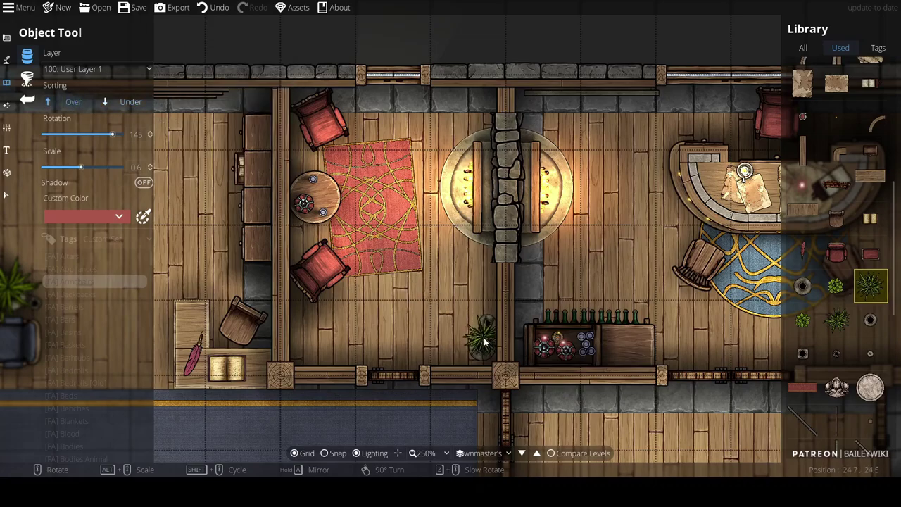
scroll(479, 338, "up", 6, "alt")
left_click(478, 339)
Replace the old term in the search of all library objects with "basin" for furnishing the southeast room
left_click_drag(418, 205, 470, 217)
scroll(490, 219, "down", 1, "ctrl")
scroll(496, 253, "up", 1, "ctrl")
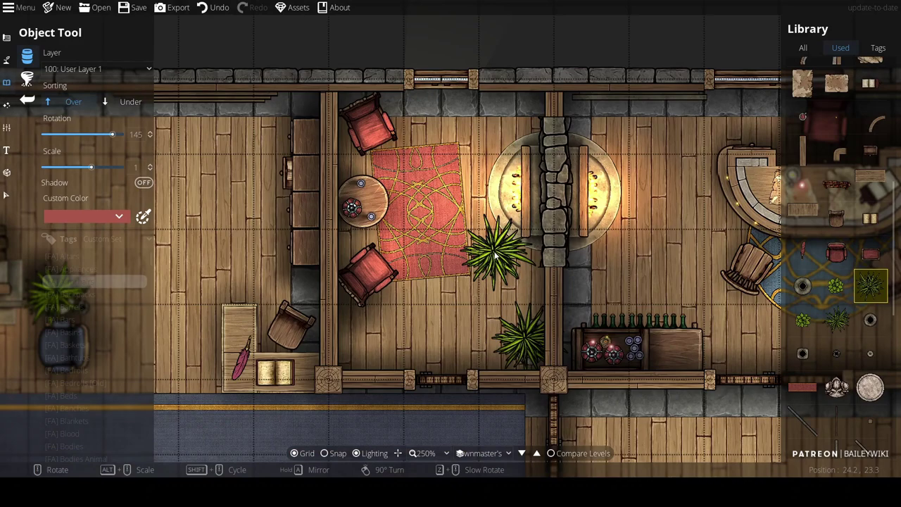
left_click(803, 48)
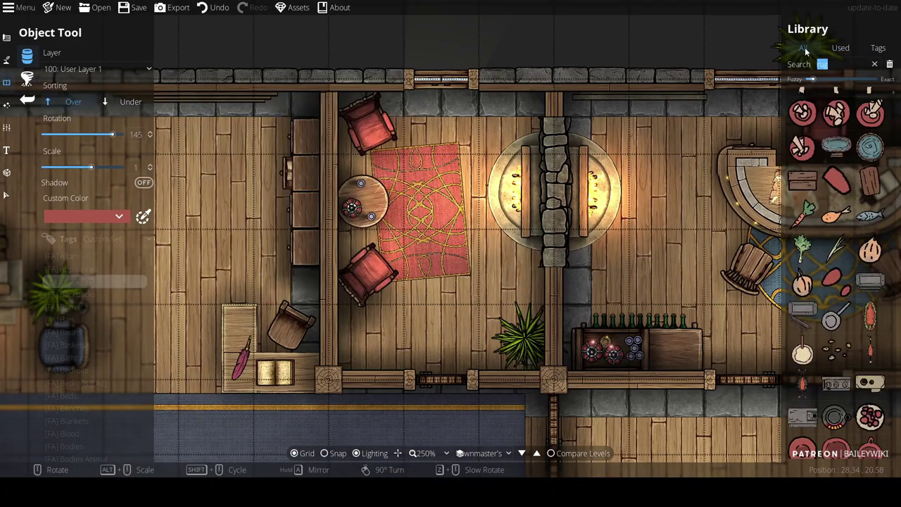
left_click(875, 65)
scroll(519, 188, "down", 5)
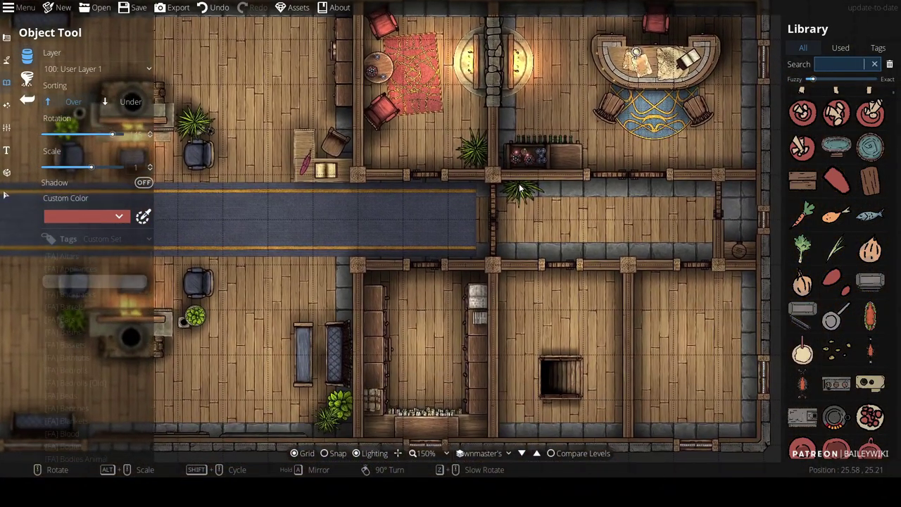
left_click_drag(520, 189, 516, 246)
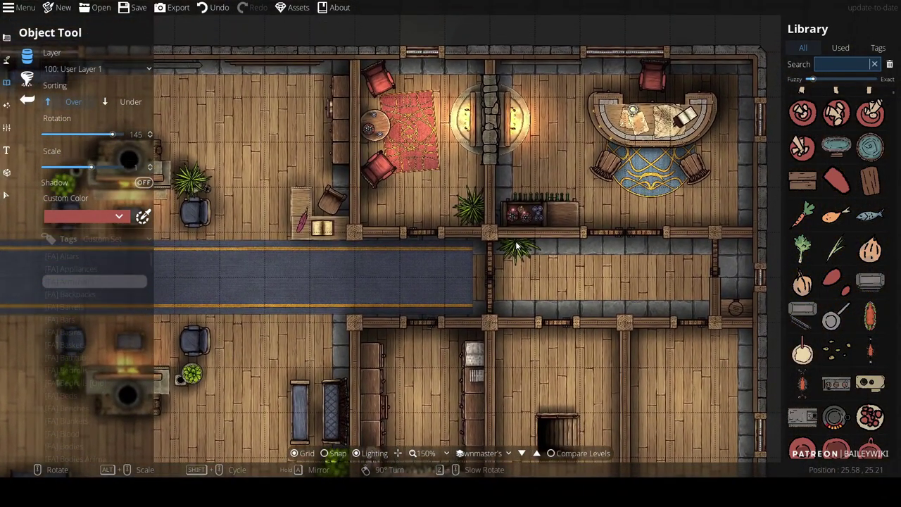
left_click_drag(505, 299, 483, 271)
left_click_drag(556, 302, 505, 209)
scroll(506, 210, "up", 2)
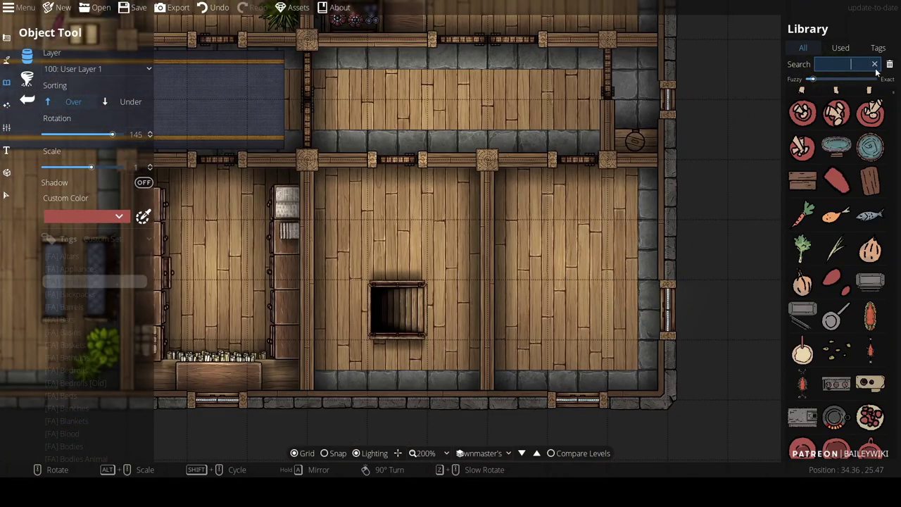
left_click(838, 64)
type("basin")
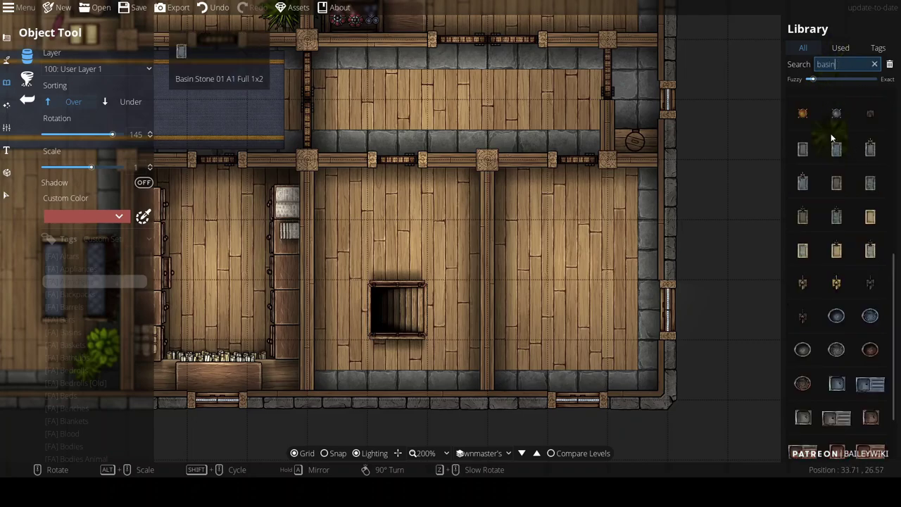
Compare the stone basins in the search results and choose the water-filled Basin Stone 01 A1 Full 1x2
mouse_move(870, 154)
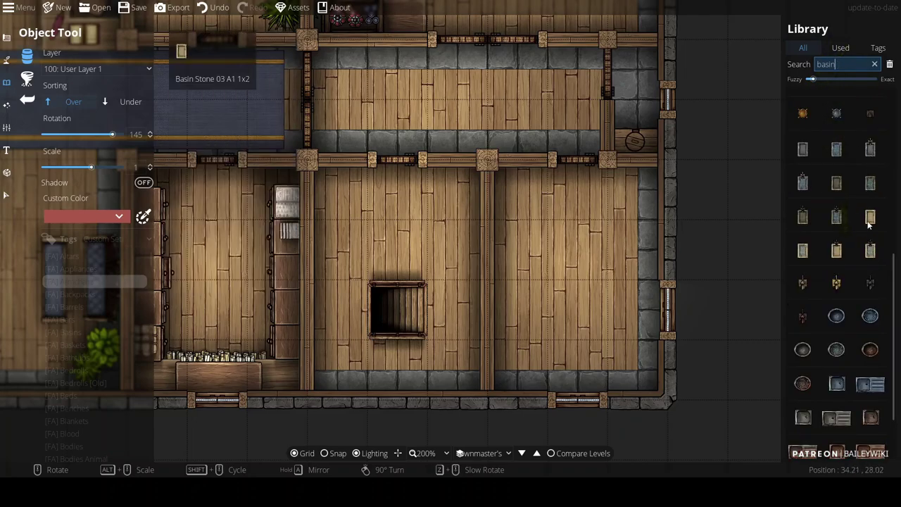
mouse_move(871, 255)
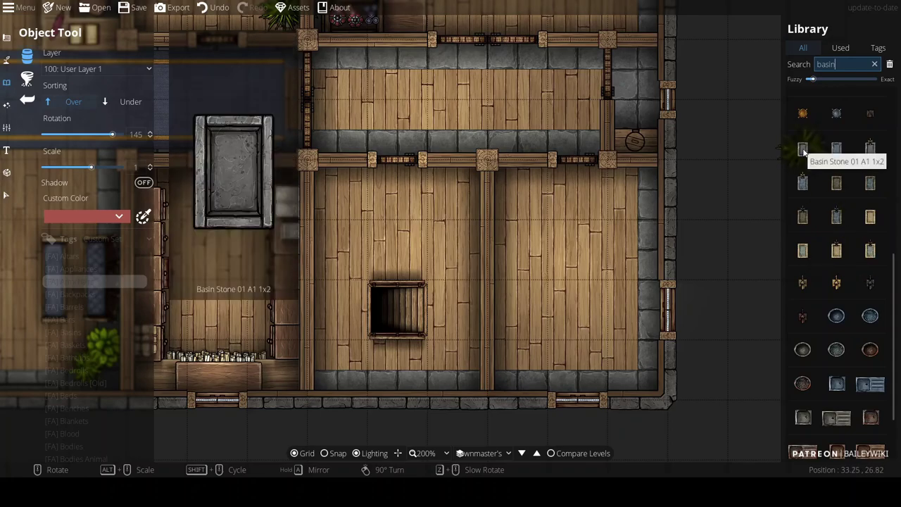
mouse_move(836, 284)
mouse_move(845, 195)
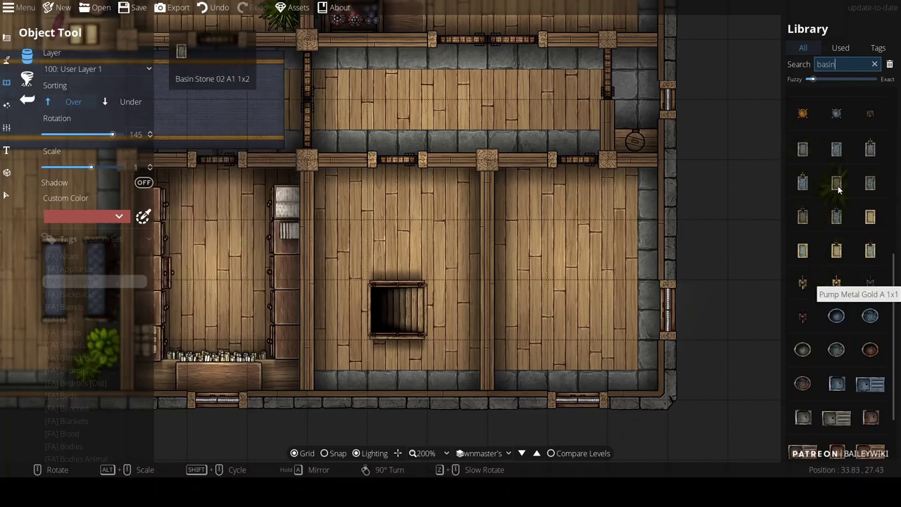
left_click(837, 148)
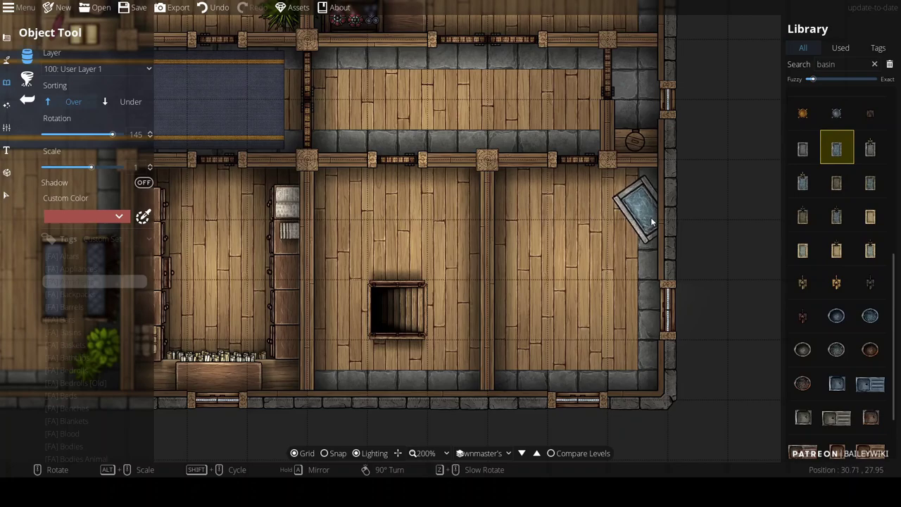
left_click(872, 218)
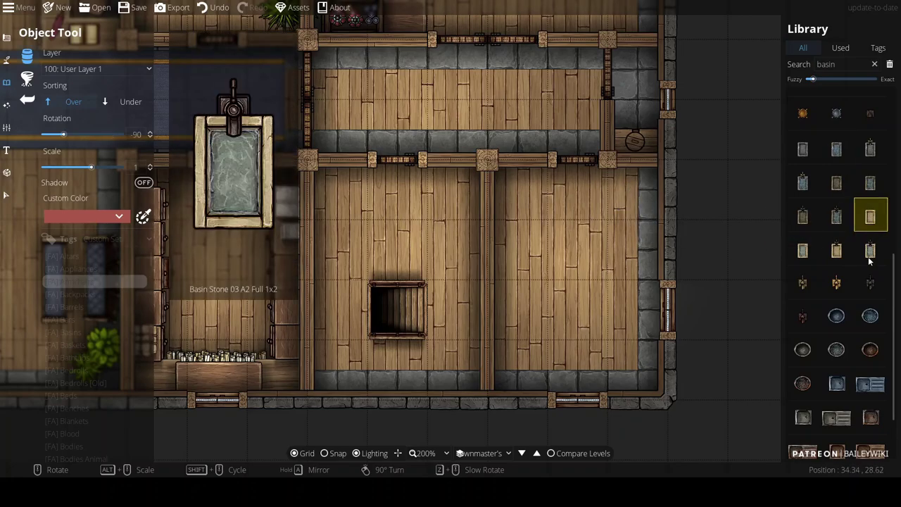
left_click(803, 250)
right_click(566, 219)
scroll(634, 223, "up", 2)
scroll(634, 215, "down", 1)
scroll(632, 201, "down", 3)
scroll(633, 205, "up", 1)
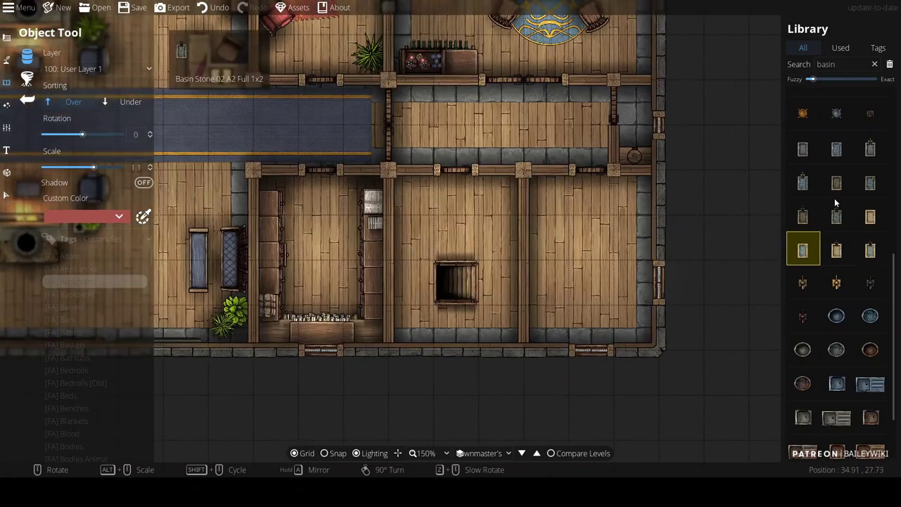
left_click(837, 181)
left_click(837, 148)
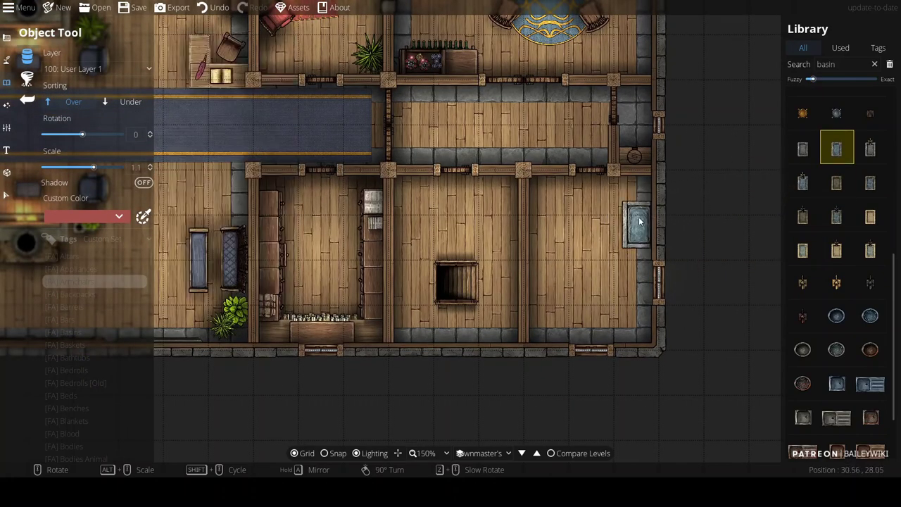
Place the basin on User Layer 2 at scale 1.2 beside the southeast room's east window, with the gold metal pump at its north end
left_click(98, 69)
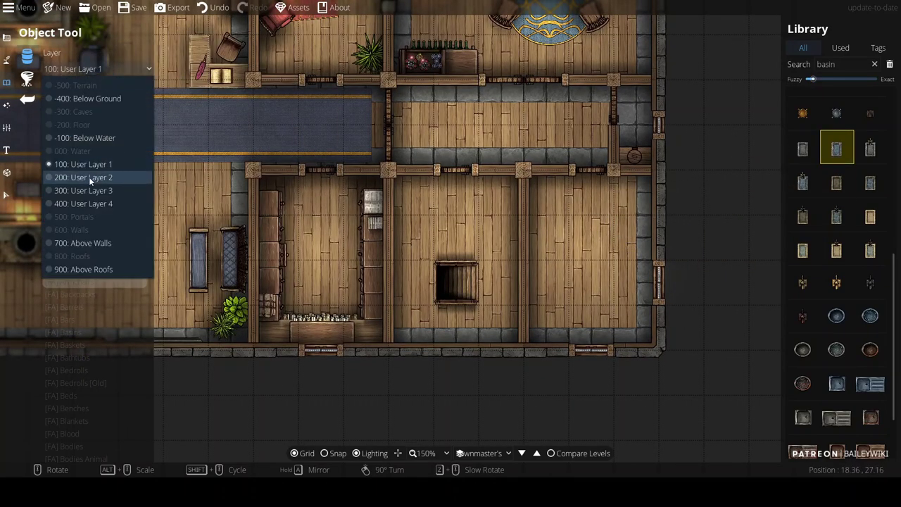
left_click(89, 177)
scroll(633, 209, "up", 1, "alt")
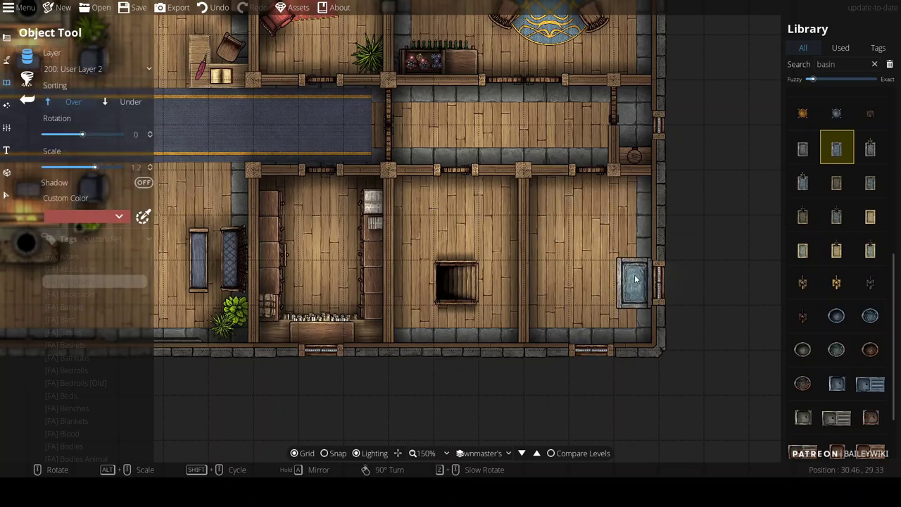
left_click(635, 279)
left_click(836, 282)
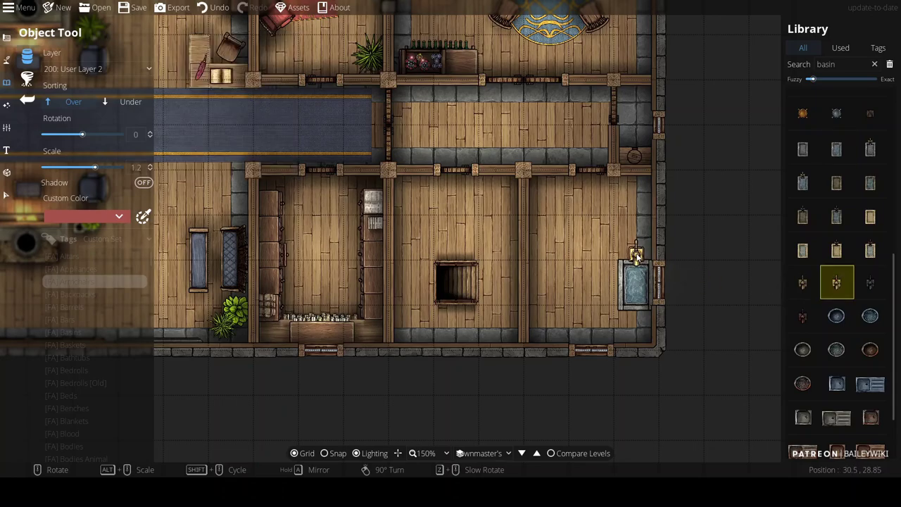
Place the used wooden tabletop beneath the pump on User Layer 1, sorted under, with rotation -90 and scale 1.9
double_click(848, 61)
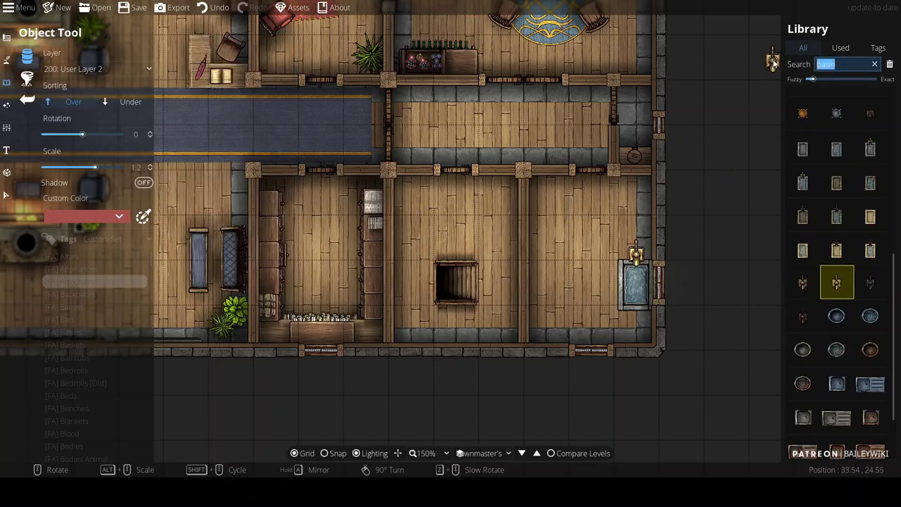
left_click(841, 48)
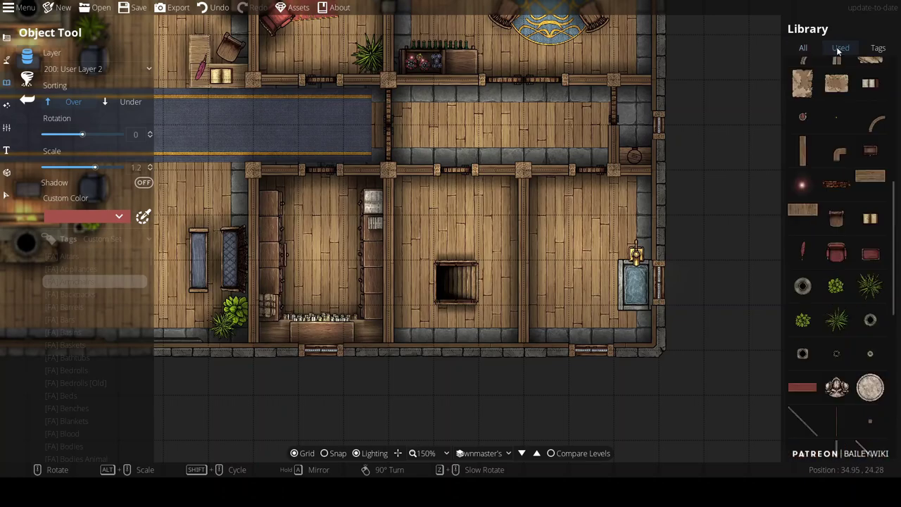
left_click(871, 184)
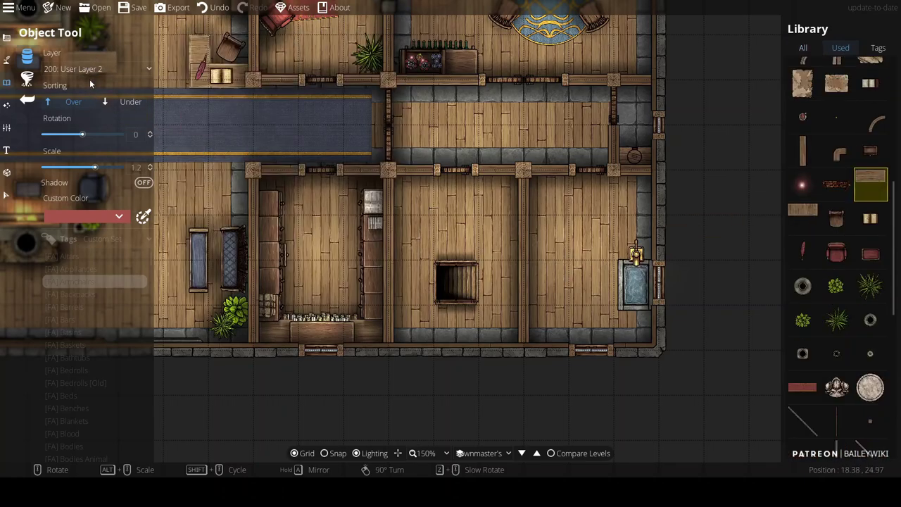
left_click(123, 68)
left_click(91, 163)
left_click(132, 103)
right_click(646, 261)
right_click(588, 260)
right_click(587, 260)
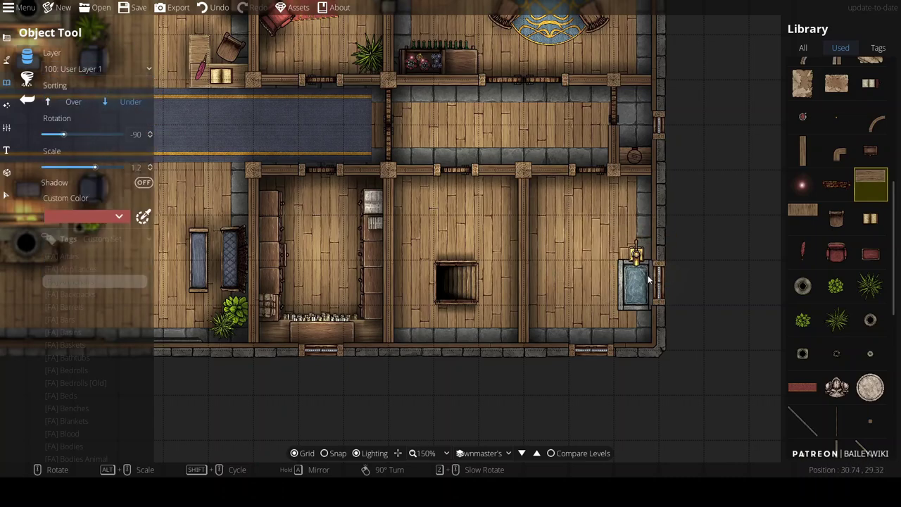
scroll(652, 289, "up", 6)
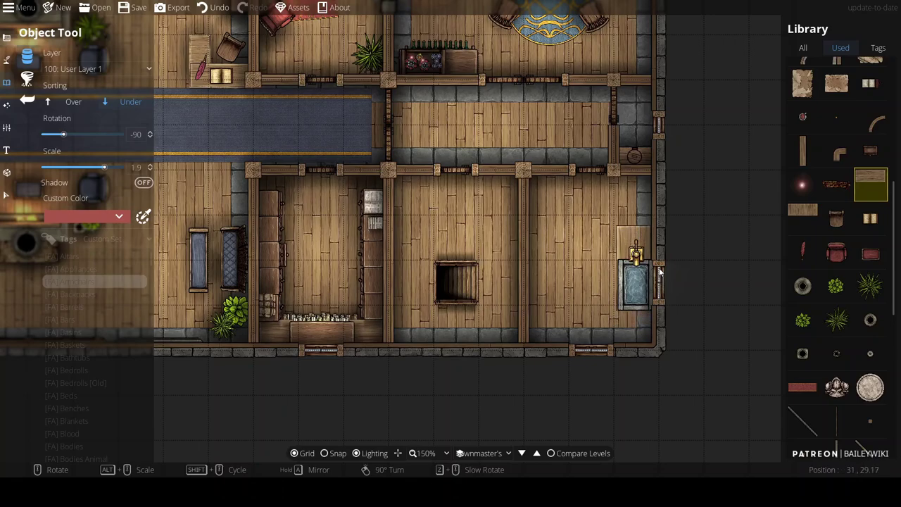
Add two more tabletops at scale 1.9: one along the south wall at rotation 0, one along the west wall at rotation 90
scroll(634, 310, "up", 6)
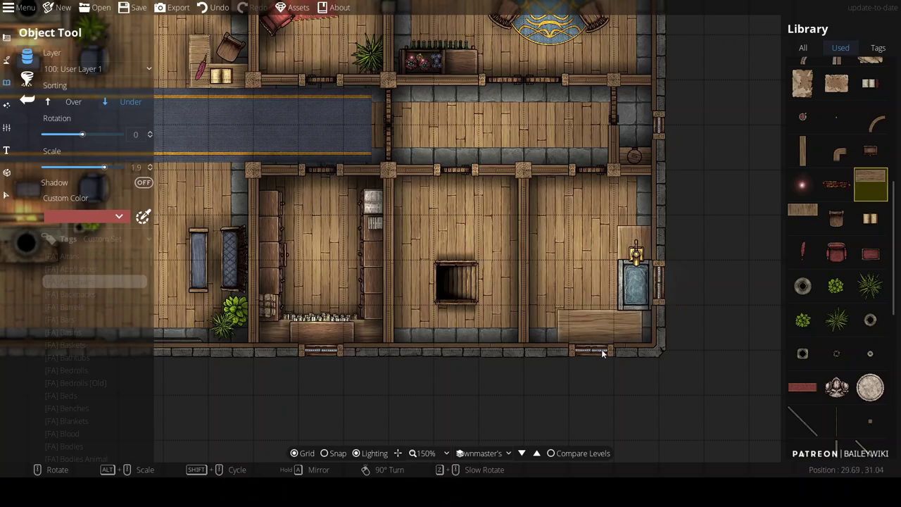
left_click(610, 350)
scroll(577, 331, "up", 6)
left_click(520, 298)
Delete the tabletop along the south wall and place a replacement there with rotation -180 and scale 2
left_click(6, 195)
left_click(575, 326)
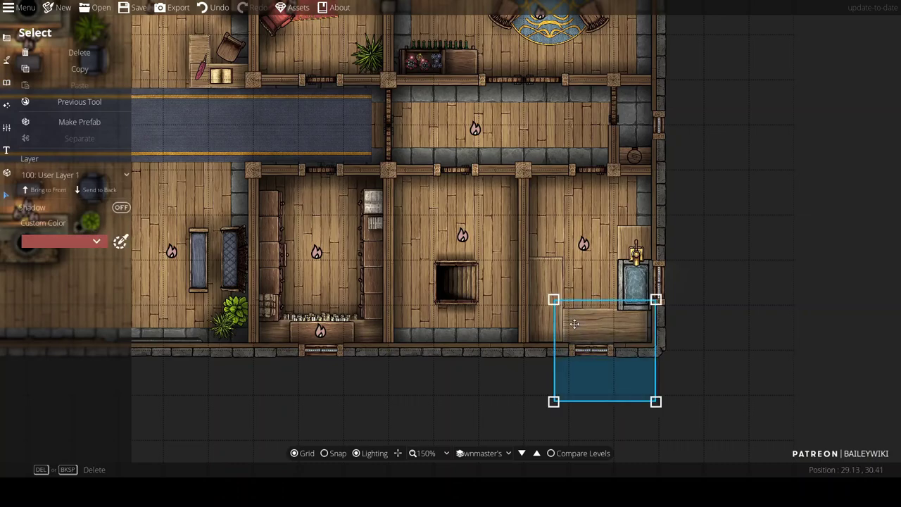
key("Delete")
left_click(7, 88)
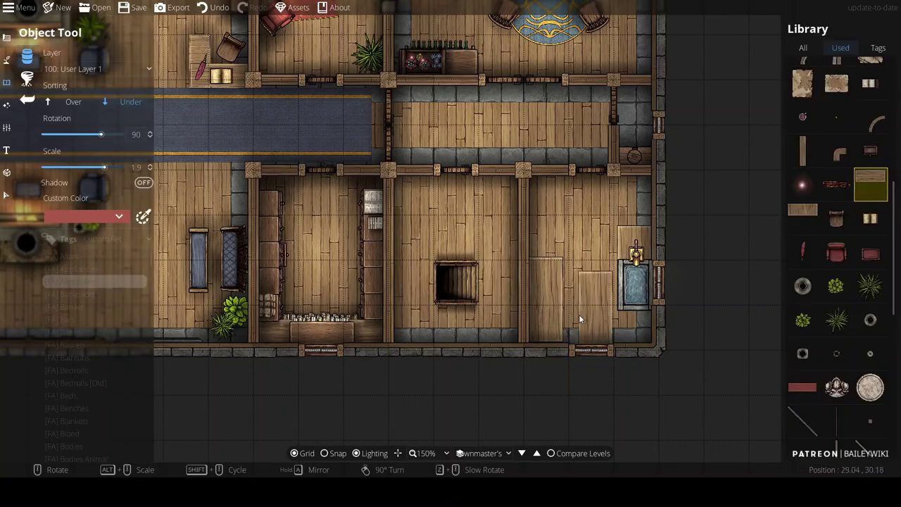
scroll(607, 302, "up", 1)
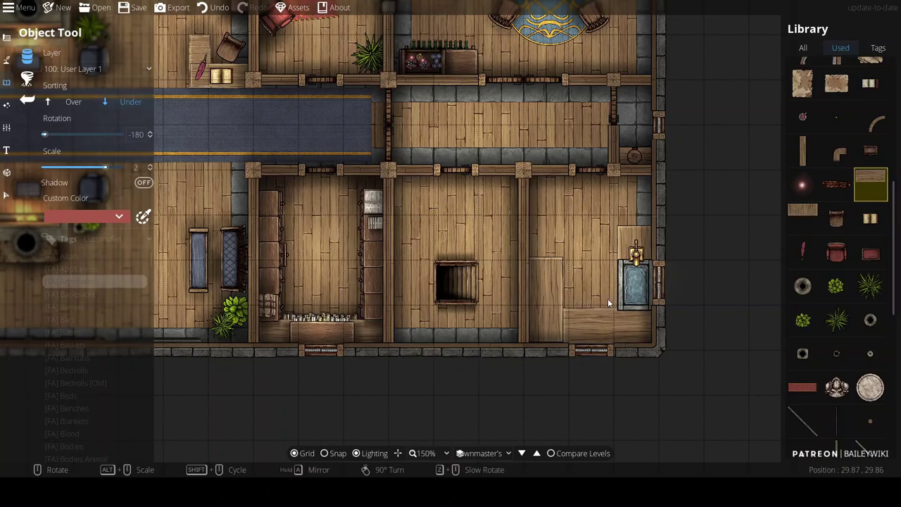
left_click(607, 300)
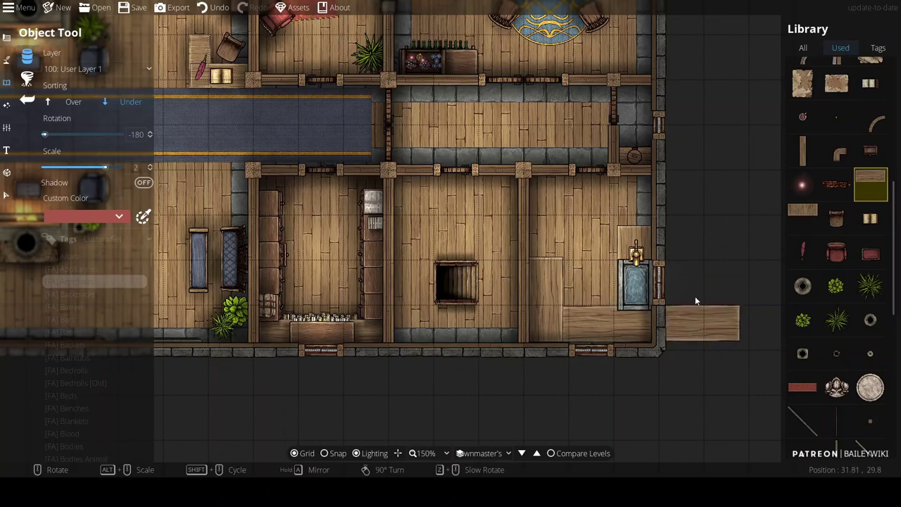
Extend the west wall counter up to the room's north wall with another tabletop at rotation -90, scale 2
scroll(708, 281, "up", 2)
scroll(704, 242, "down", 1)
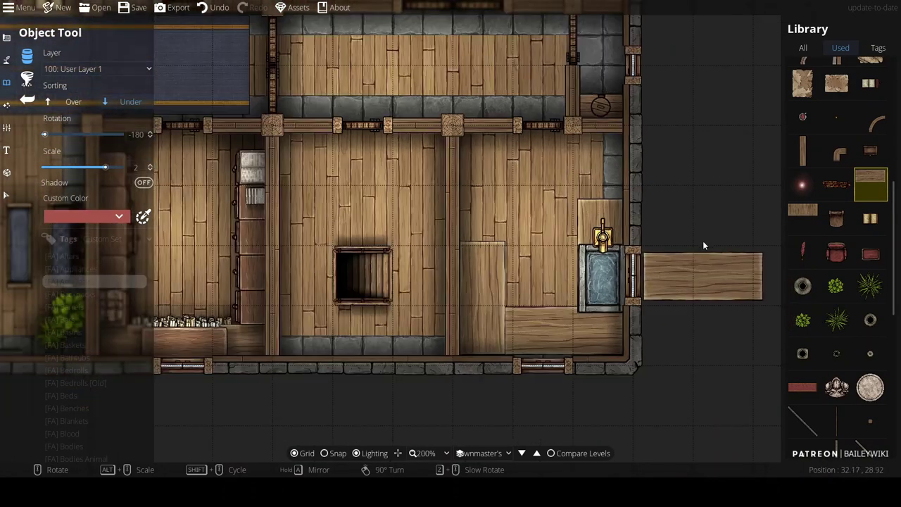
right_click(473, 193)
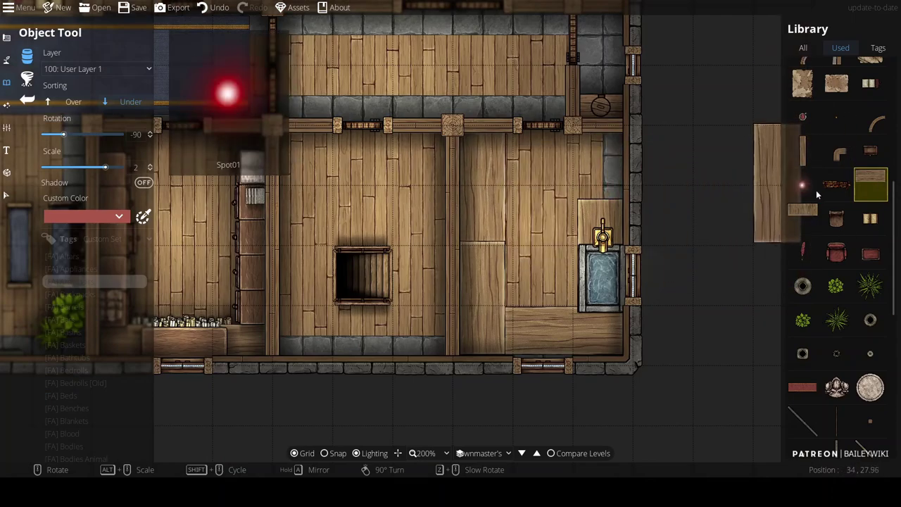
Tuck used drawer pieces at scale 1.6 under the west, south and east counters, and shade the floor between them with the used shadow object
left_click(870, 150)
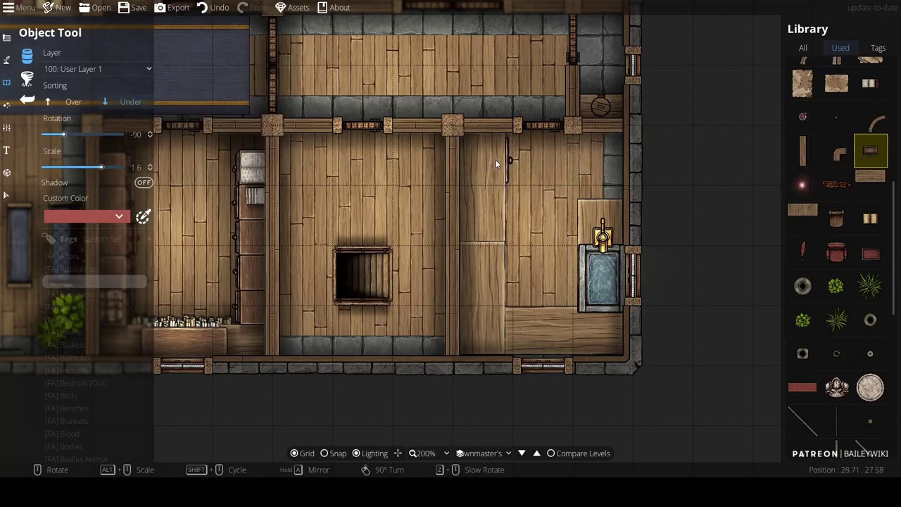
left_click(498, 274)
right_click(546, 282)
left_click(541, 316)
right_click(557, 239)
right_click(584, 233)
right_click(587, 231)
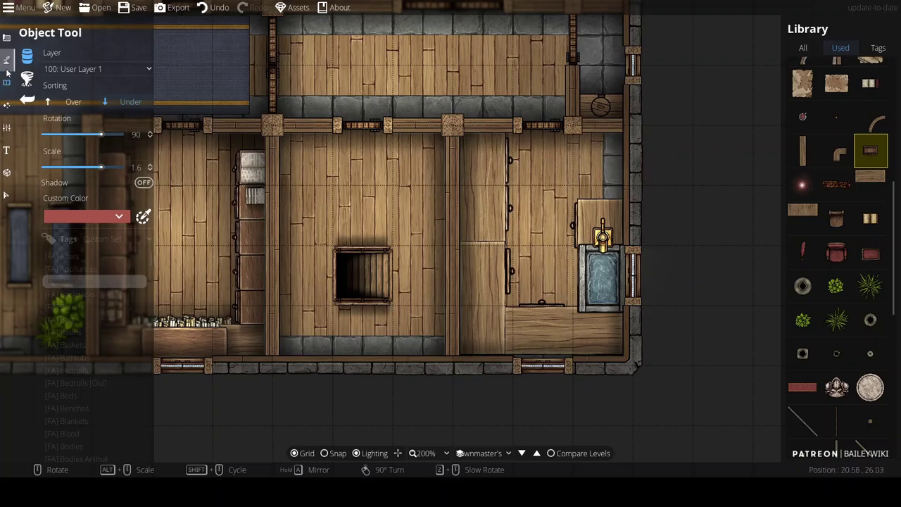
scroll(840, 151, "up", 5)
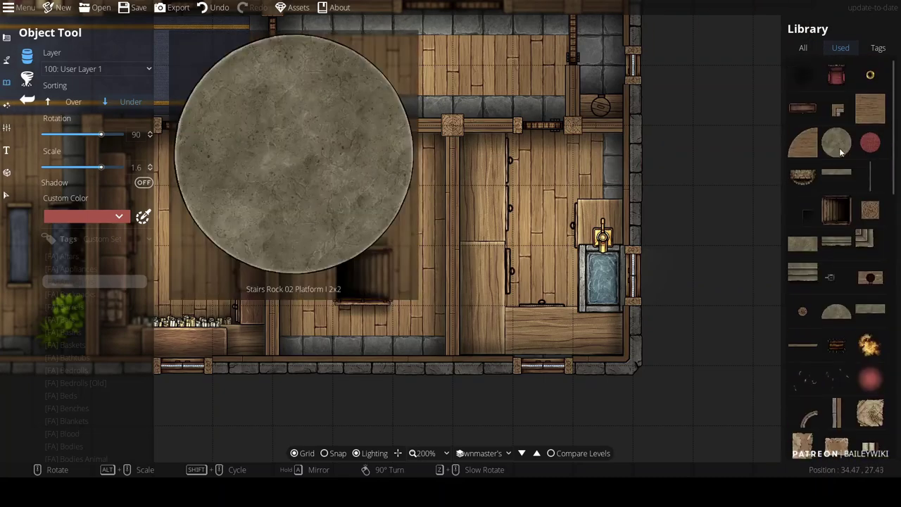
left_click(804, 75)
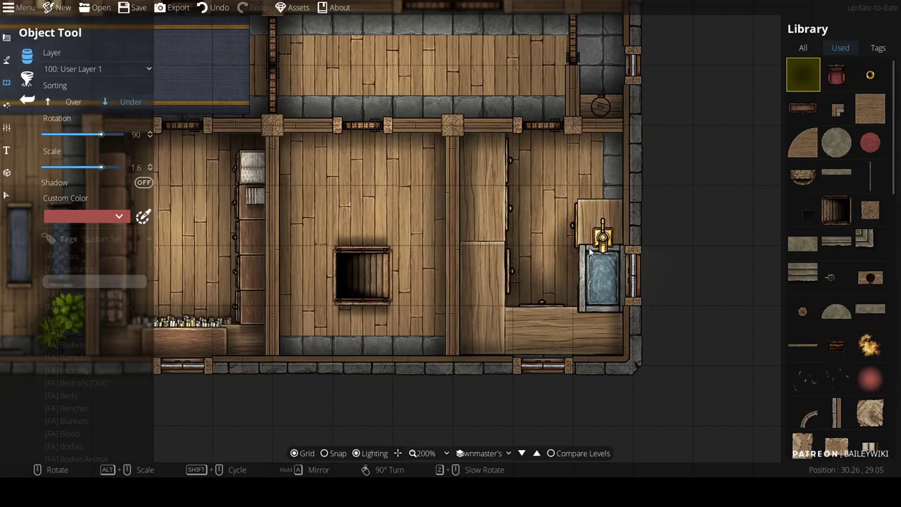
Search all library objects for "broom" and choose the short dark-bristled broom
left_click(804, 47)
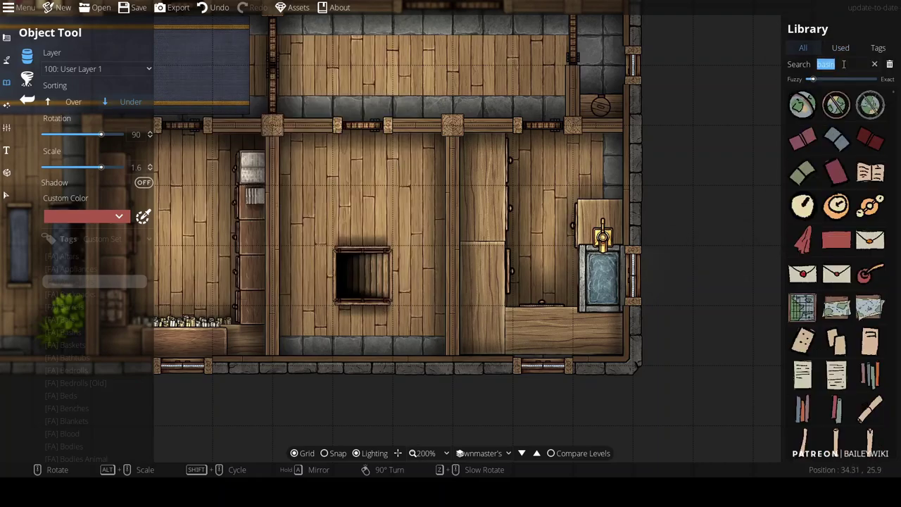
type("broom")
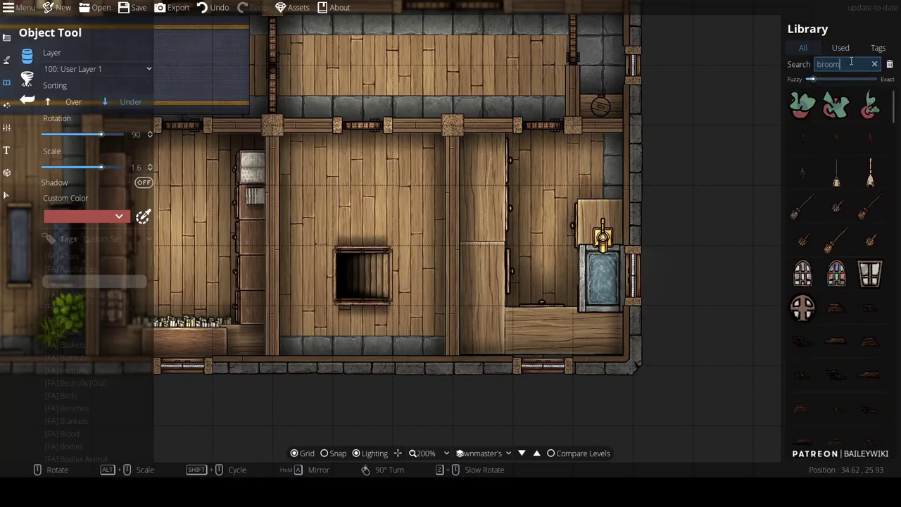
left_click(836, 206)
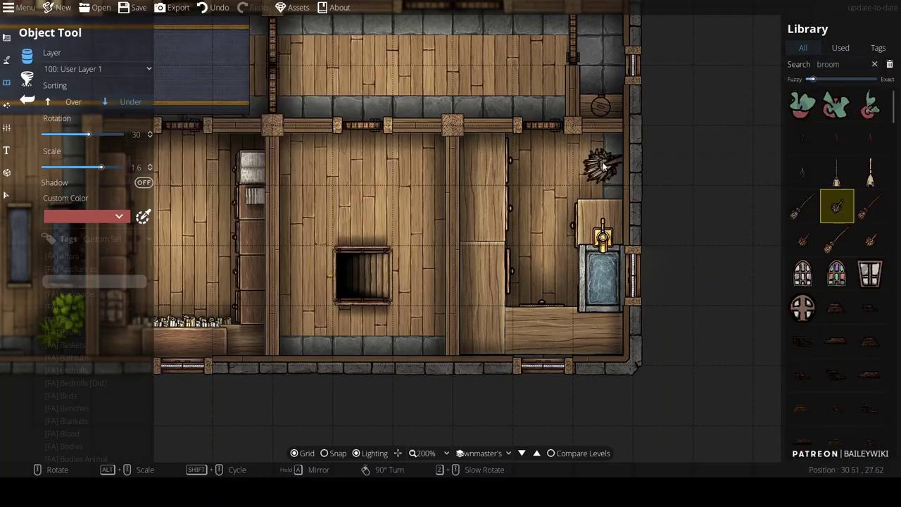
Place the broom in the utility room's northeast corner at rotation 0, scale 1.6, and set a dark empty bucket just below it at scale 1.4
scroll(598, 155, "up", 2)
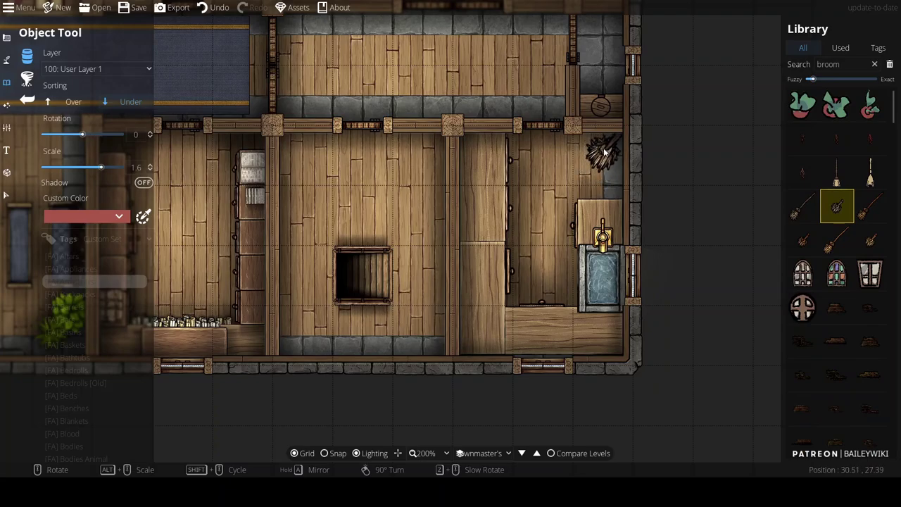
left_click(604, 152)
type("bucket")
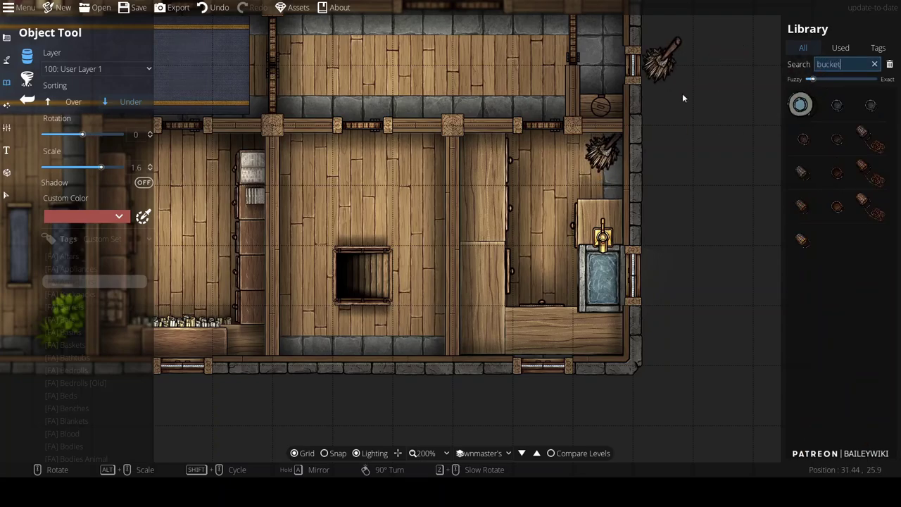
left_click(804, 140)
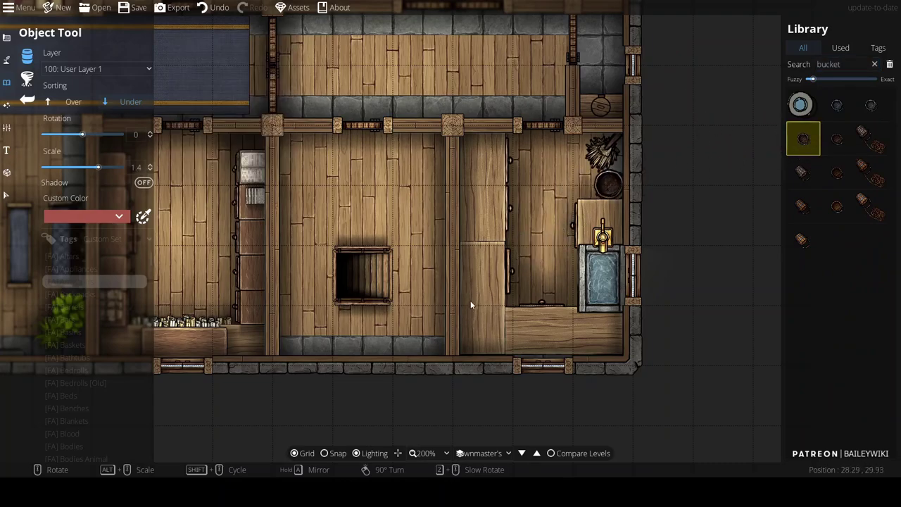
Search all library objects for "cupboard" and choose a long ashen wood cupboard
double_click(852, 62)
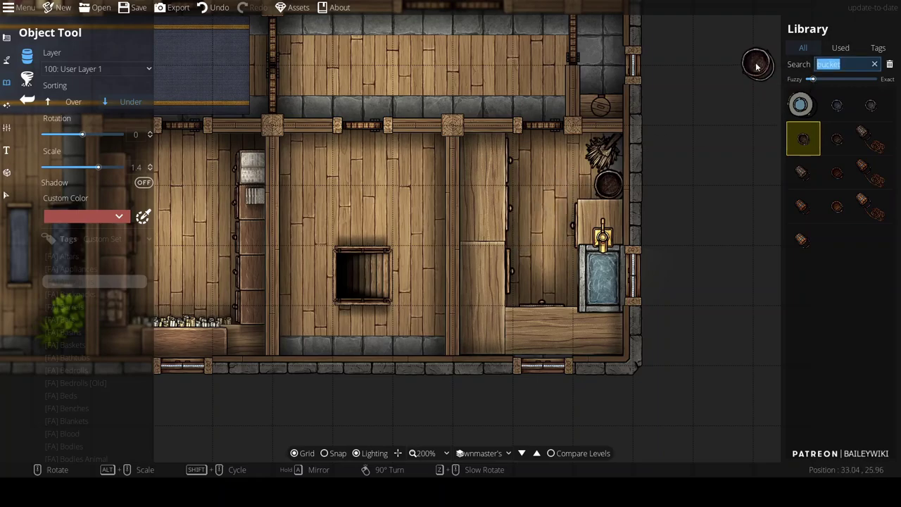
type("cupboard")
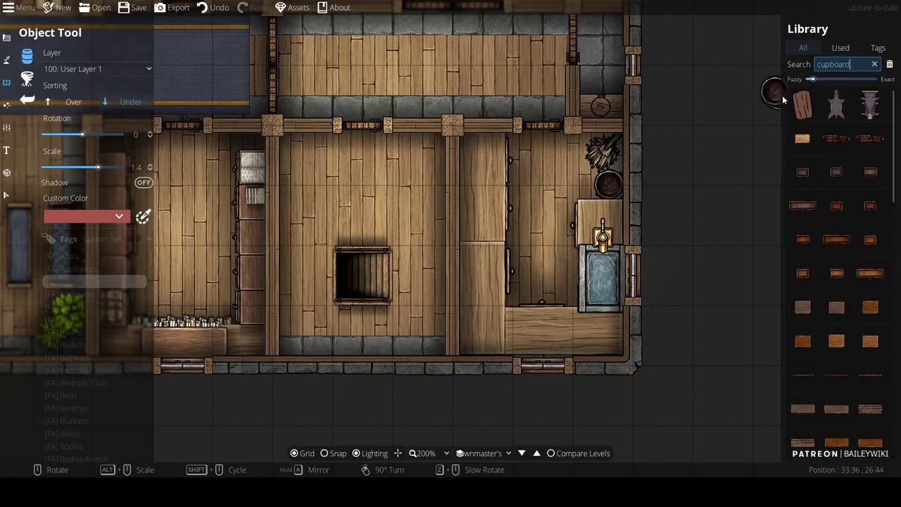
scroll(848, 341, "down", 5)
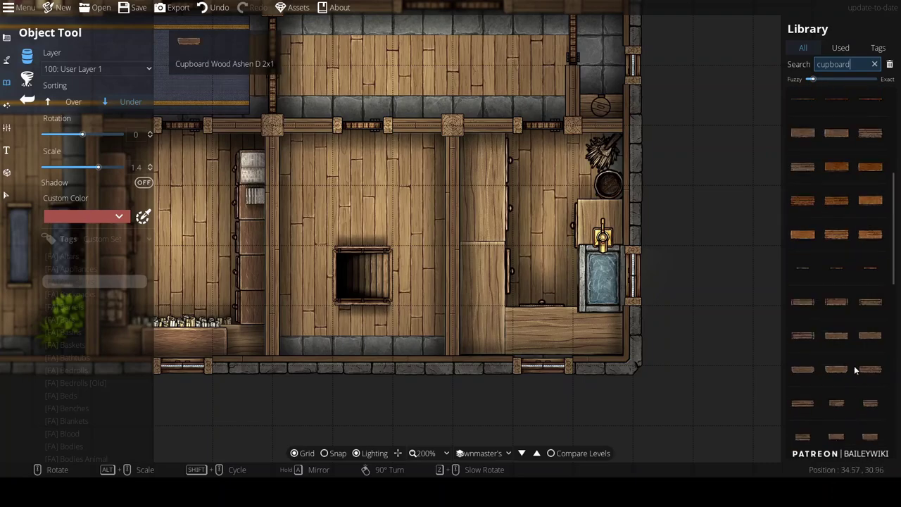
left_click(842, 305)
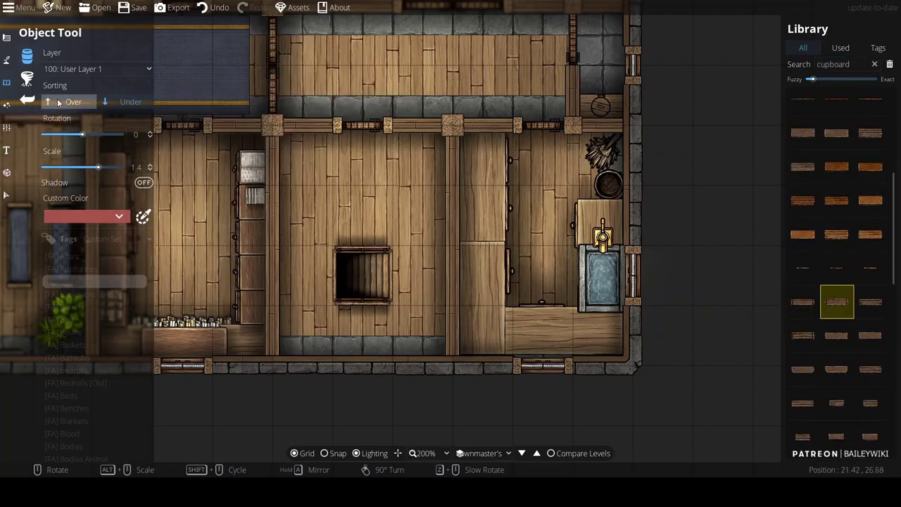
On 300: User Layer 3, place two cupboards end to end above the west wall counter at rotation -90, scale 1.2
left_click(71, 69)
left_click(95, 189)
right_click(486, 210)
scroll(482, 197, "down", 2, "alt")
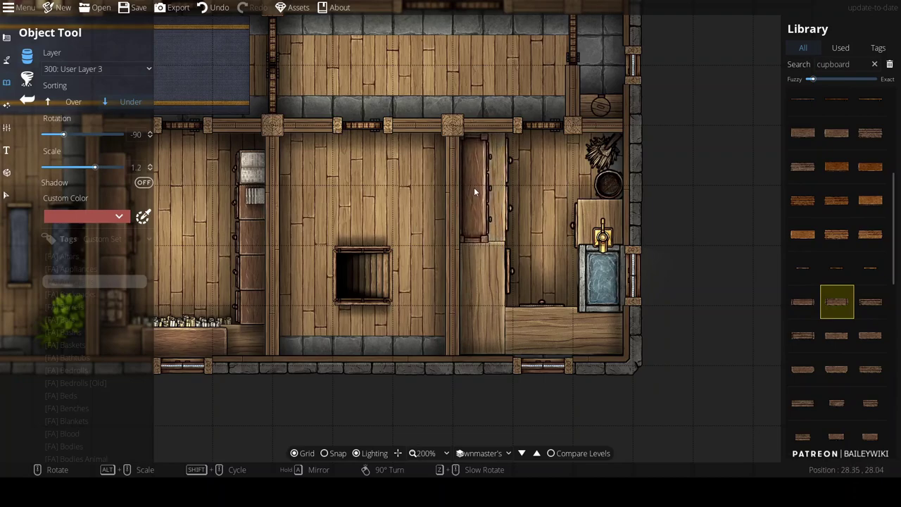
left_click(474, 189)
left_click(472, 285)
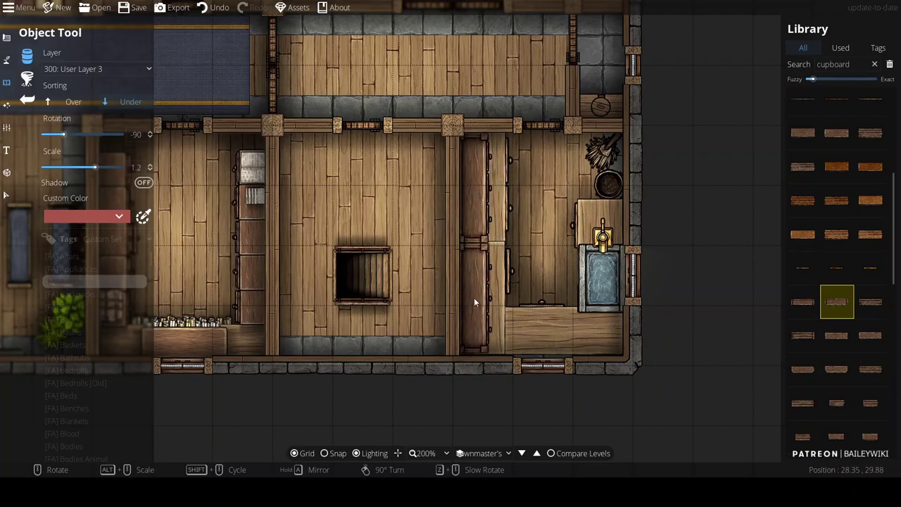
Choose the used soft shadow object and set the object layer to 200: User Layer 2
left_click(842, 47)
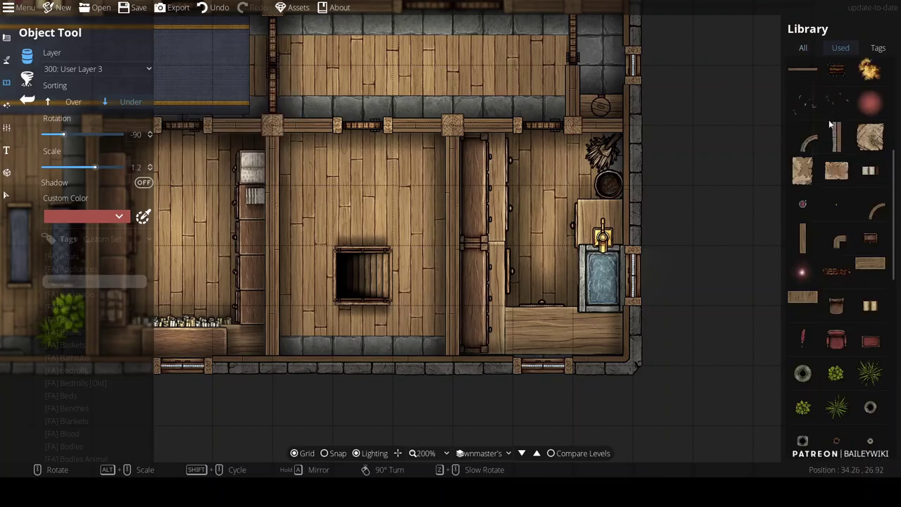
scroll(829, 120, "up", 5)
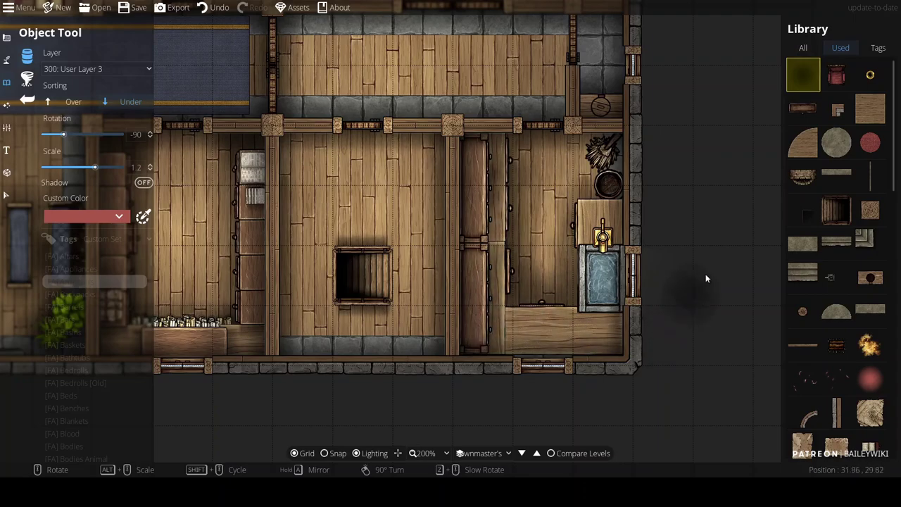
scroll(709, 266, "down", 2)
scroll(625, 230, "up", 4)
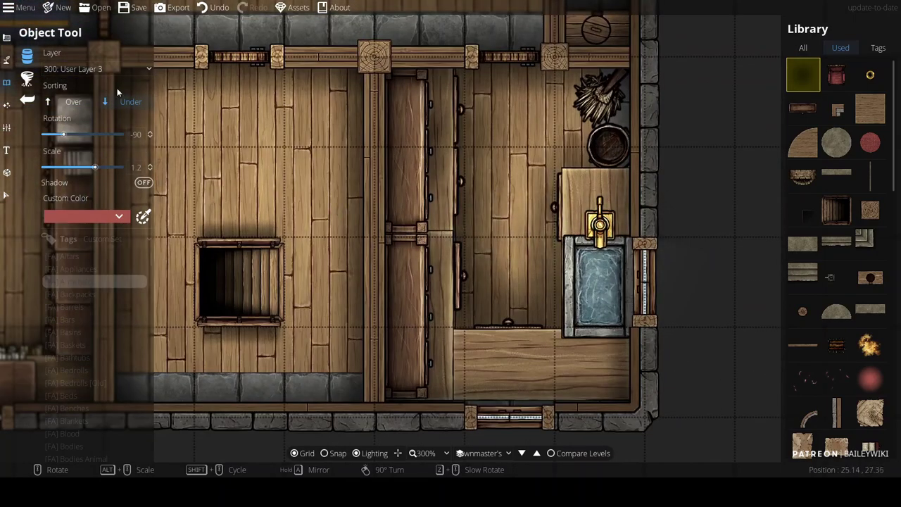
left_click(91, 69)
left_click(96, 177)
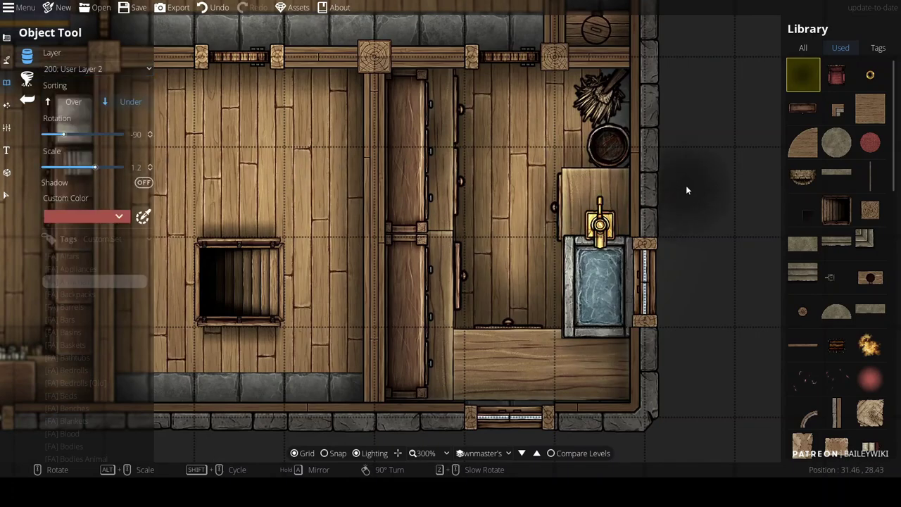
scroll(562, 155, "down", 1)
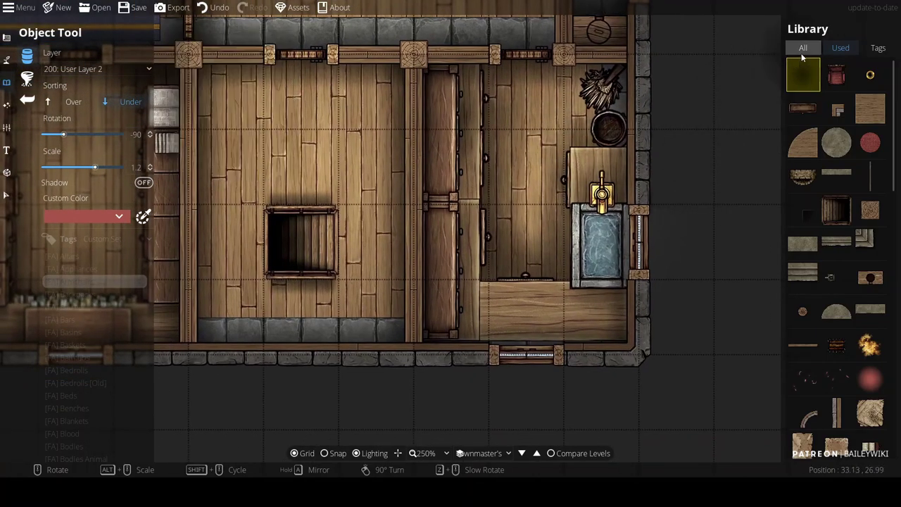
Search all library objects for "blanket"
left_click(801, 52)
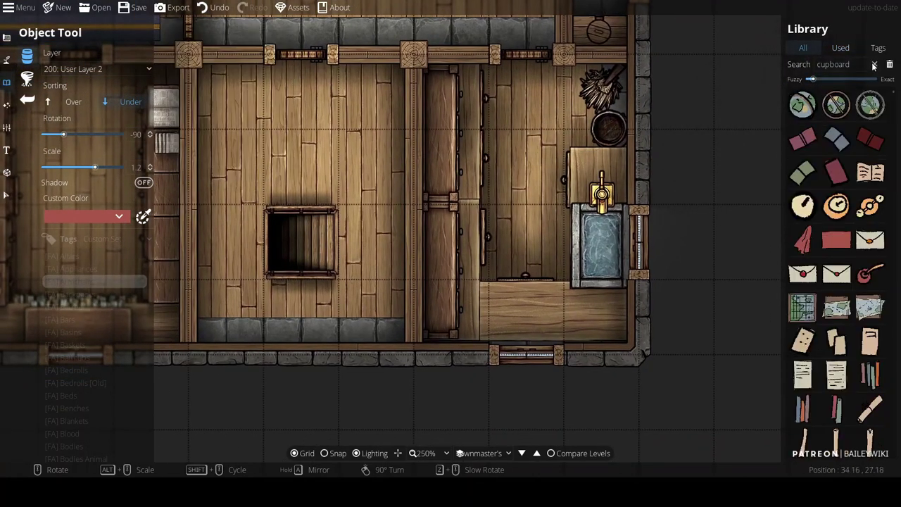
scroll(603, 156, "down", 2)
left_click_drag(567, 143, 621, 200)
scroll(642, 250, "up", 2)
scroll(579, 219, "down", 2)
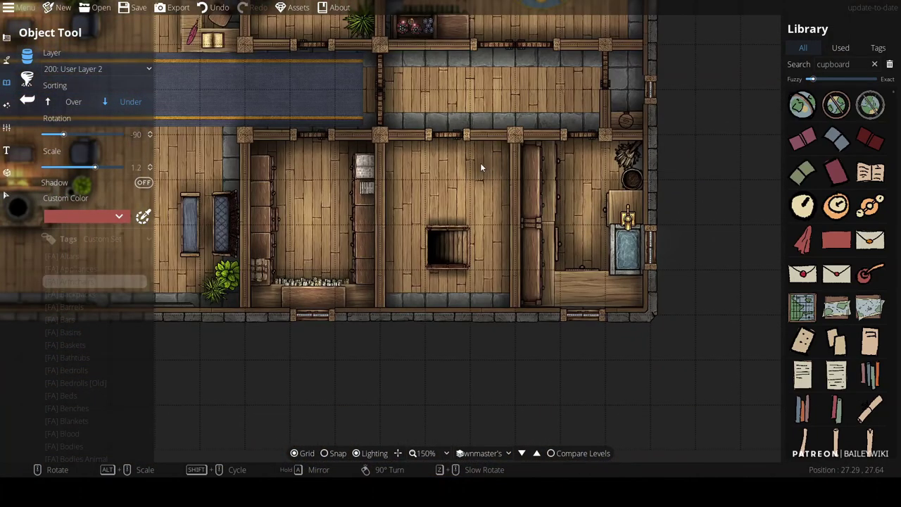
left_click_drag(851, 65, 746, 74)
type("blanket")
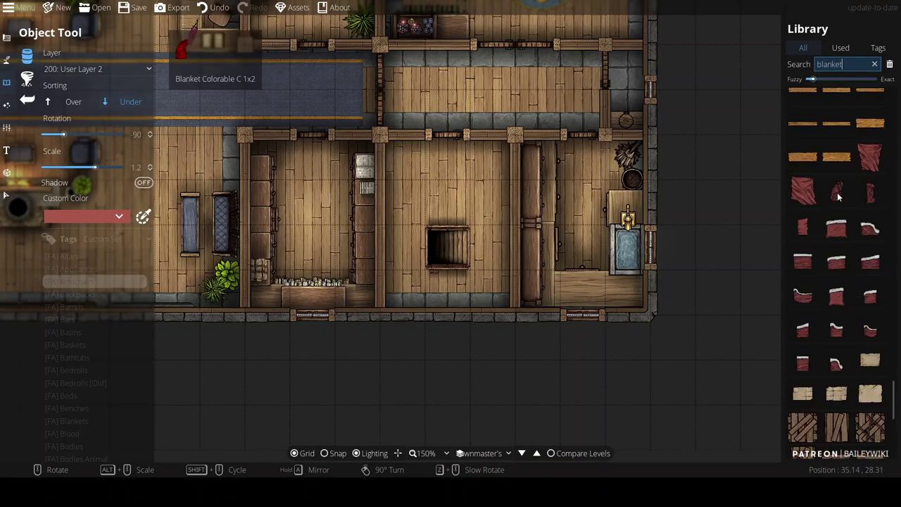
Choose Blanket Colorable C 1x2, recolour it pale cream and lay it as a cloth beside the pump at rotation 90, scale 0.4
left_click(836, 190)
left_click(95, 212)
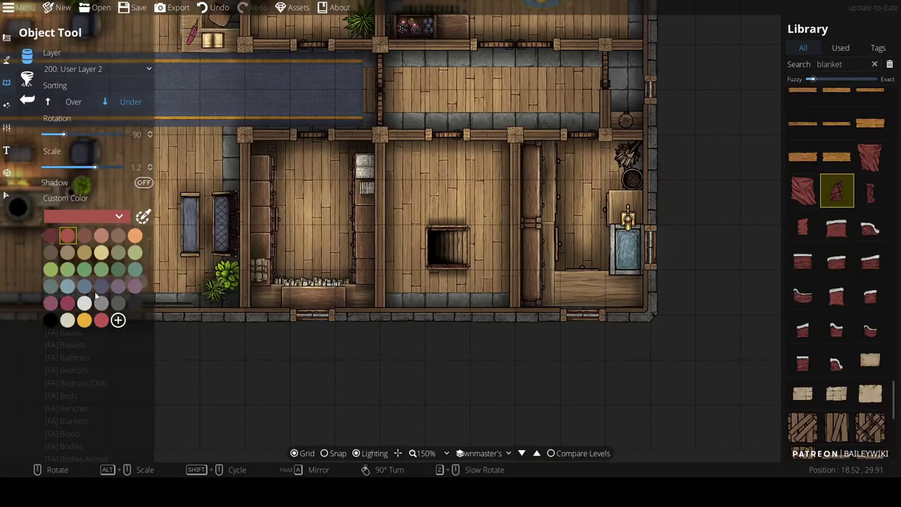
left_click(71, 321)
scroll(592, 222, "up", 2)
scroll(611, 210, "down", 7)
scroll(626, 205, "up", 12)
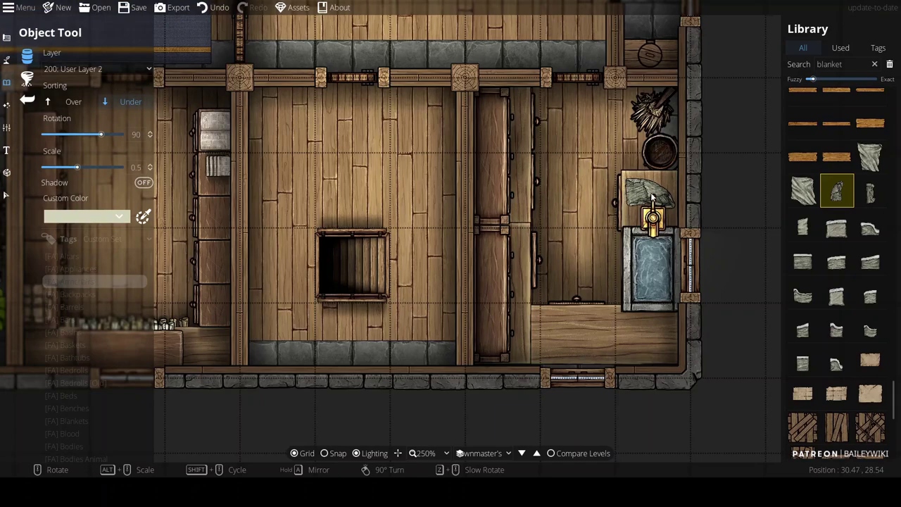
scroll(652, 198, "down", 1)
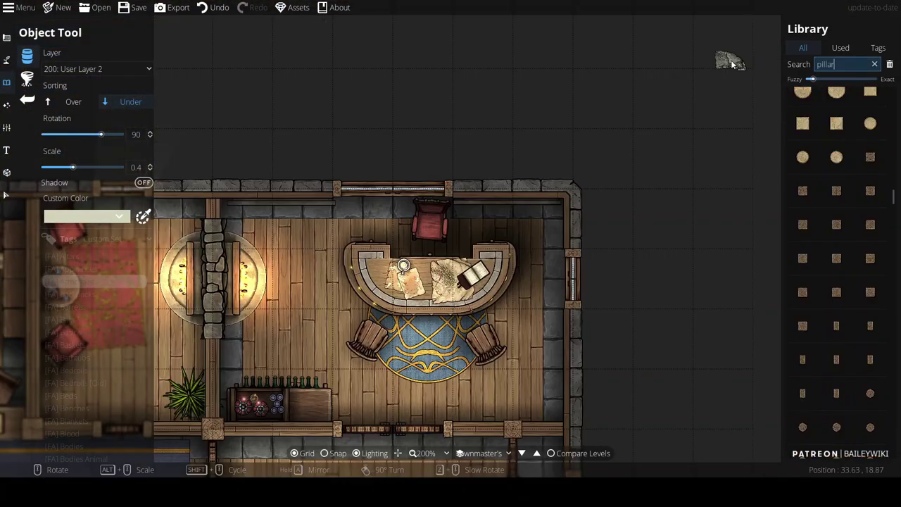
Search for "pillar" and place Pillar Stone 02 D1 in the northeast corner of the curved-desk office at rotation 90, scale 1.1
scroll(854, 239, "up", 4)
mouse_move(840, 201)
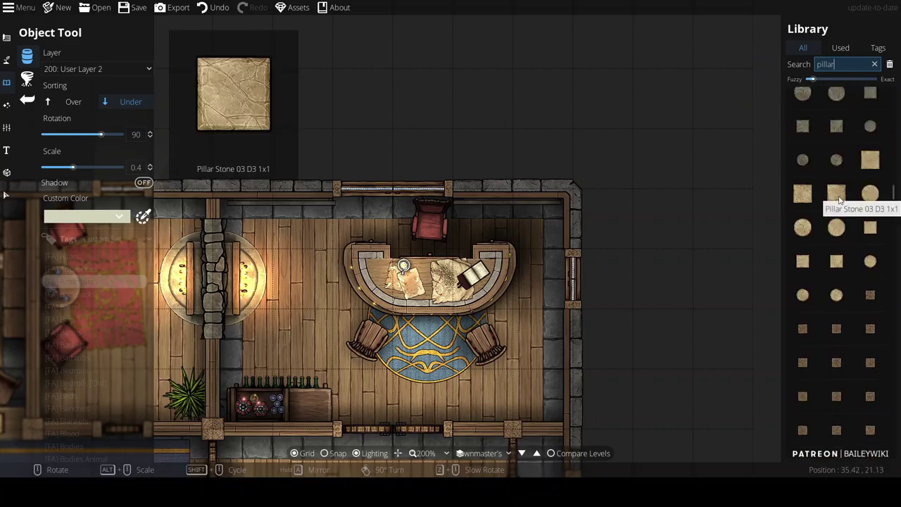
scroll(859, 157, "up", 4)
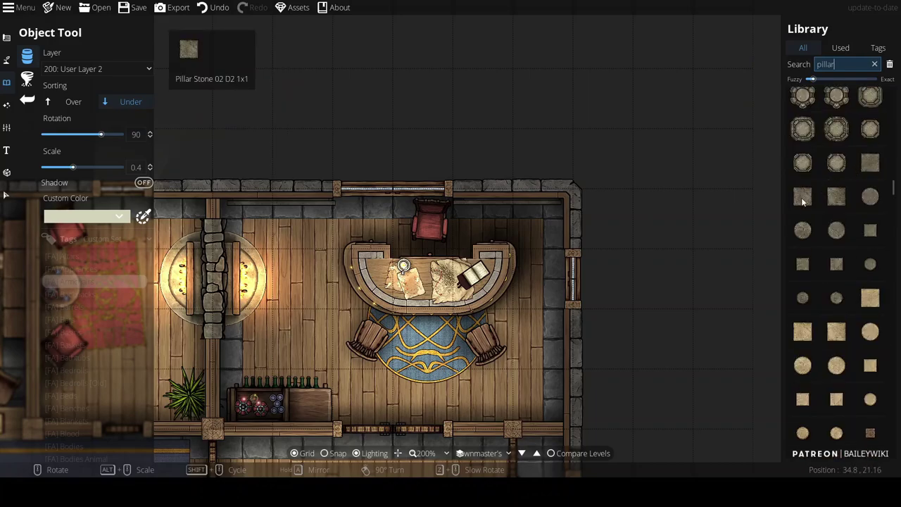
left_click(802, 198)
left_click(875, 163)
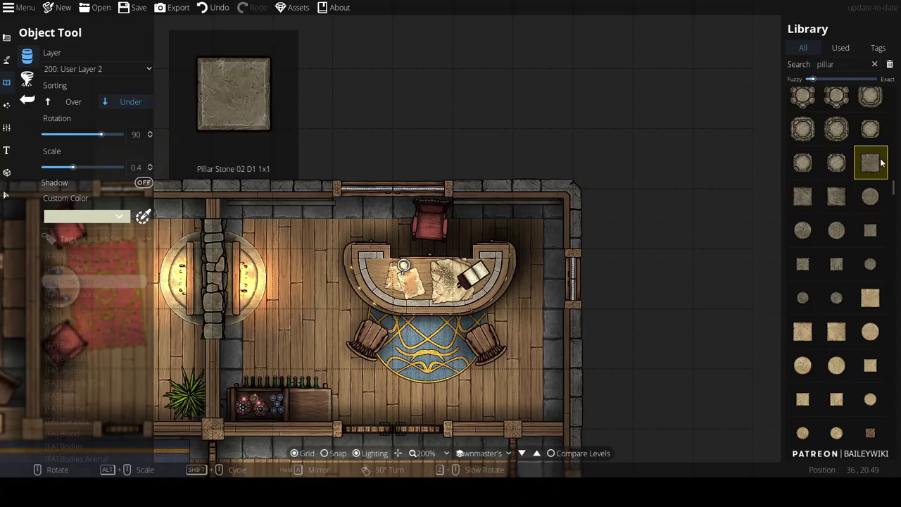
scroll(528, 226, "up", 2)
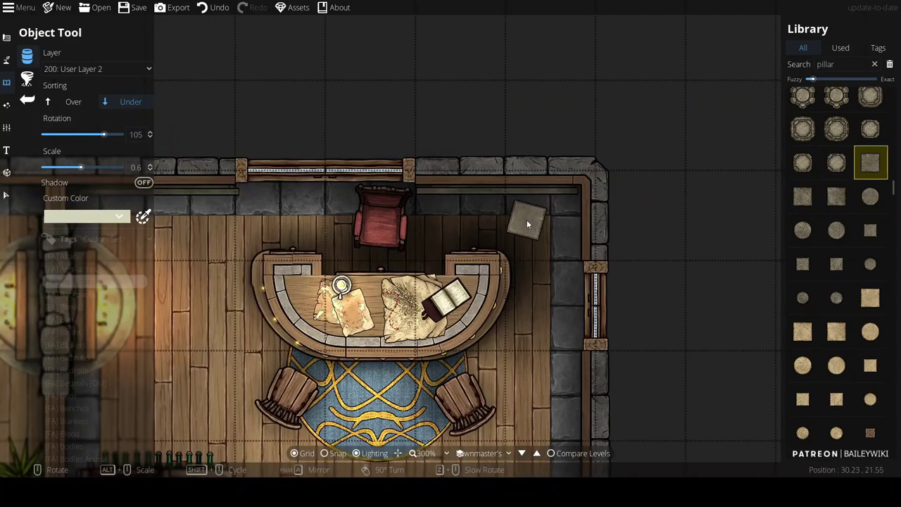
scroll(553, 220, "up", 3, "alt")
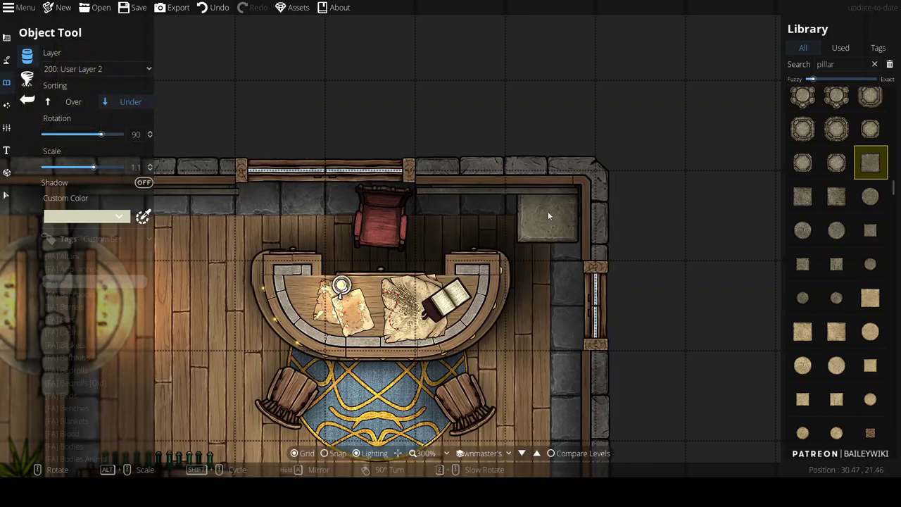
left_click(548, 215)
Search all library objects for "metal" and choose the dark metal bunch of keys
double_click(843, 64)
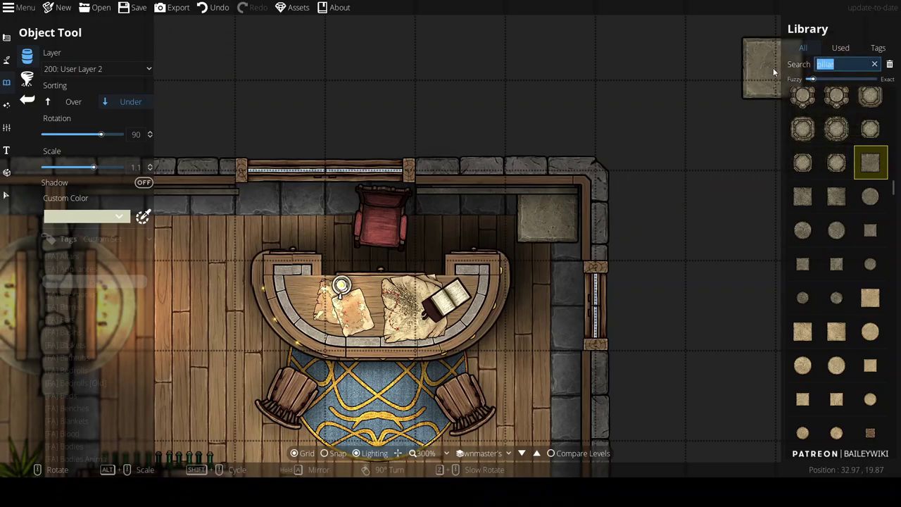
type("metal")
scroll(870, 296, "down", 5)
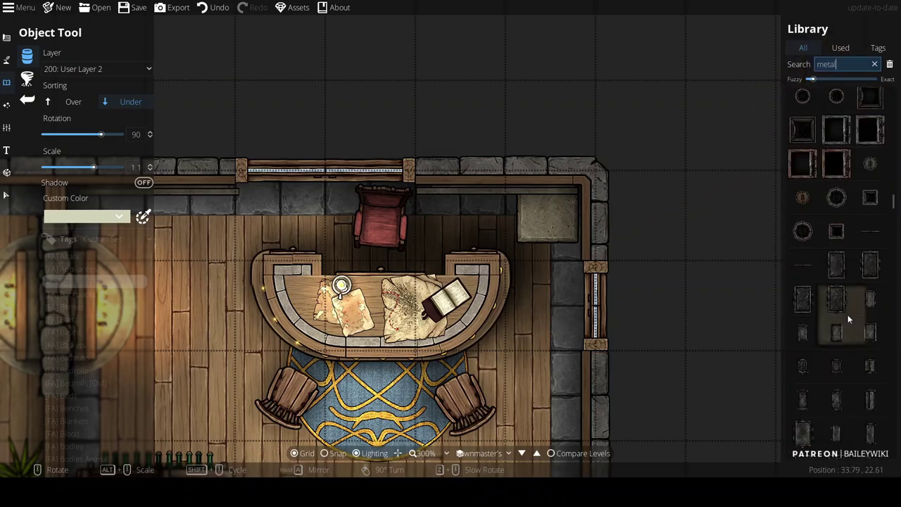
scroll(868, 342, "down", 8)
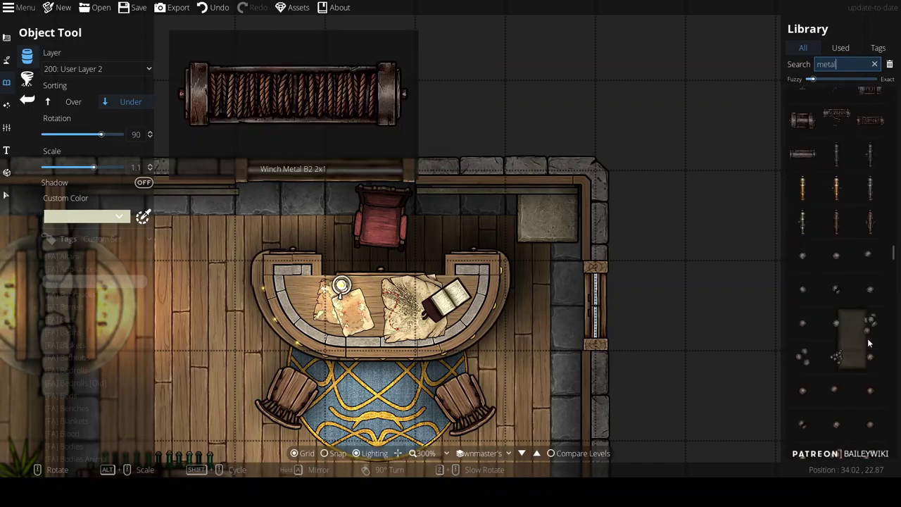
scroll(863, 332, "up", 4)
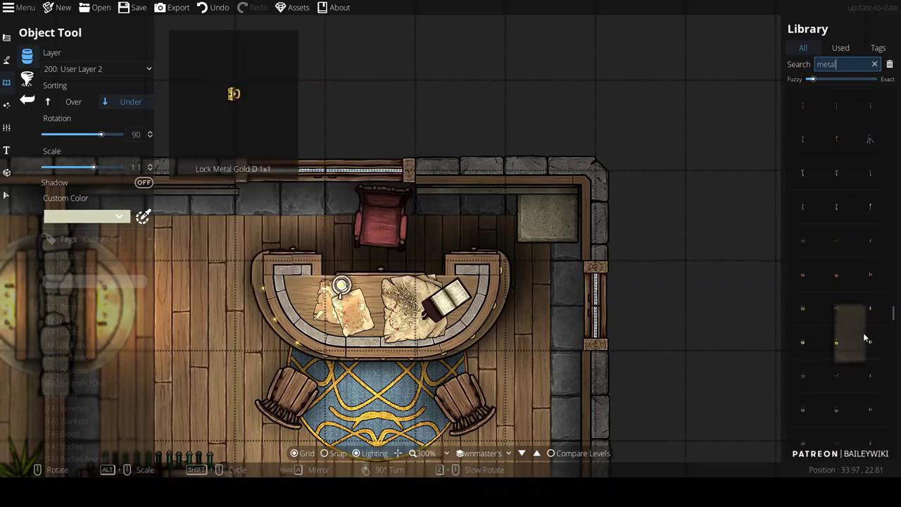
left_click(808, 320)
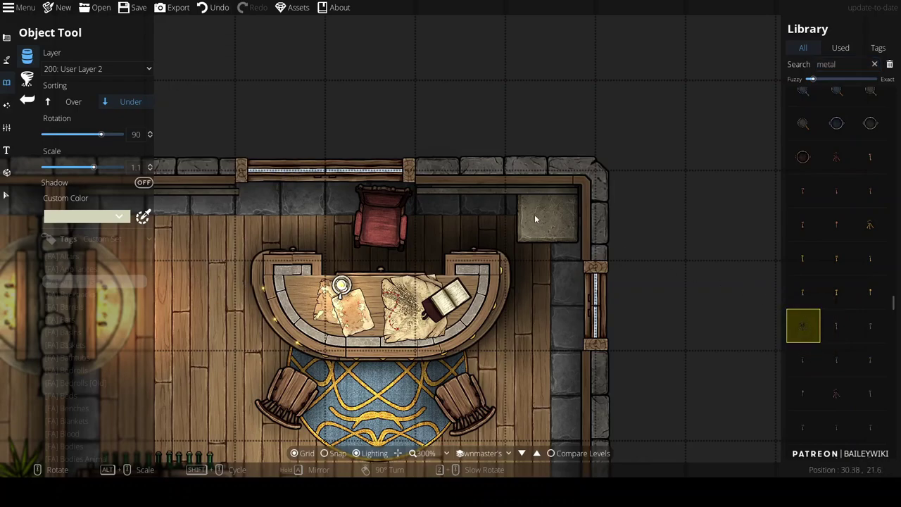
Set sorting to Over and place the keys on the stone block in the office corner at rotation 60, scale 1.1
left_click(74, 103)
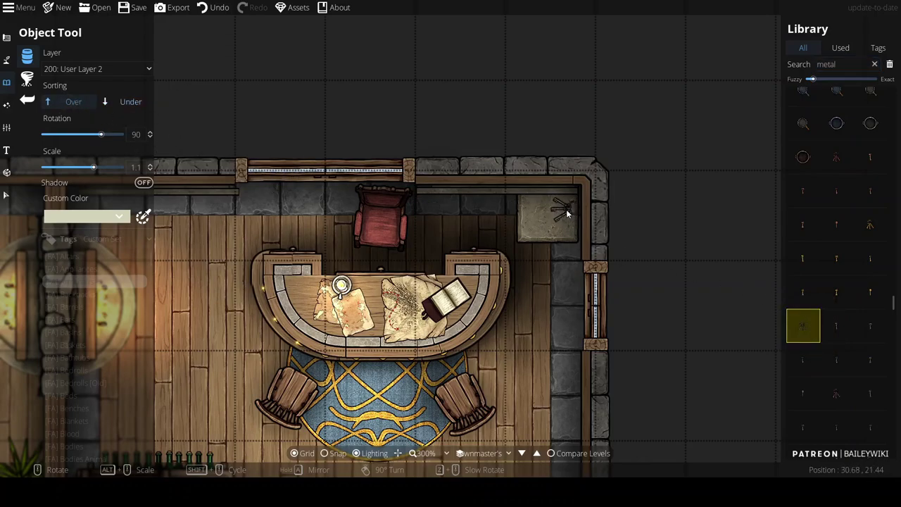
scroll(558, 211, "down", 2)
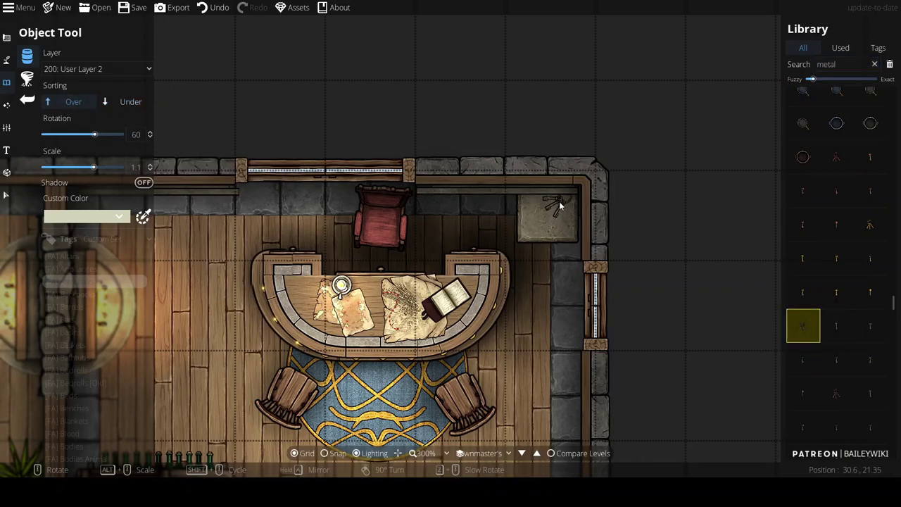
left_click(560, 204)
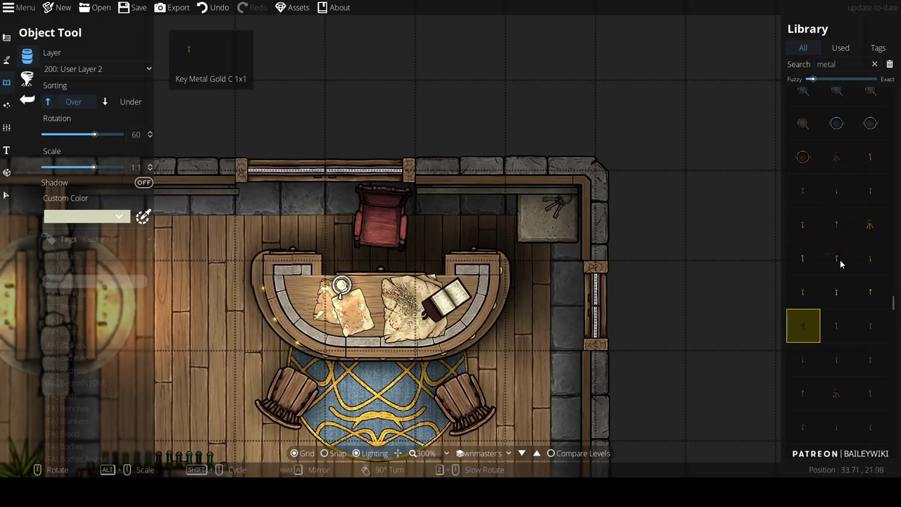
Choose Connector Metal 01 D7 1x1 and place it under the west edge of the stone block, sorting Under, rotation -180, scale 1.2
scroll(842, 268, "down", 5)
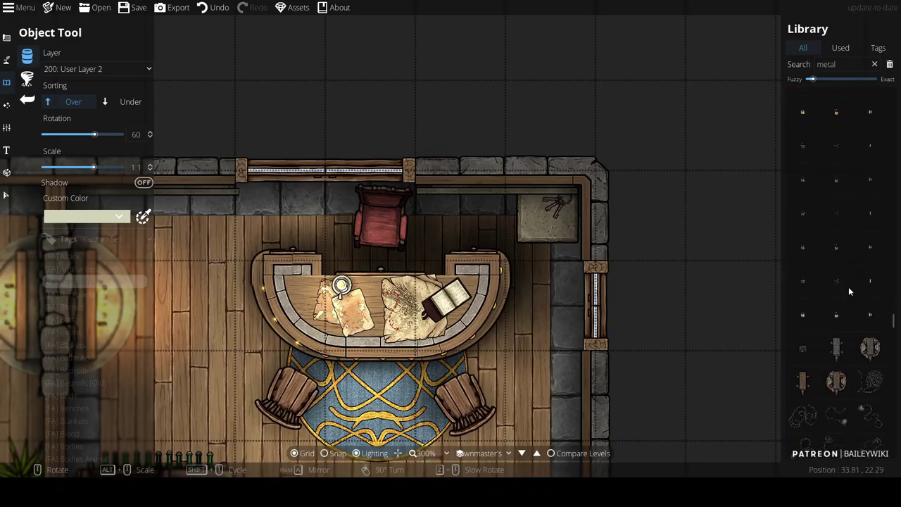
scroll(849, 289, "down", 3)
scroll(850, 297, "down", 4)
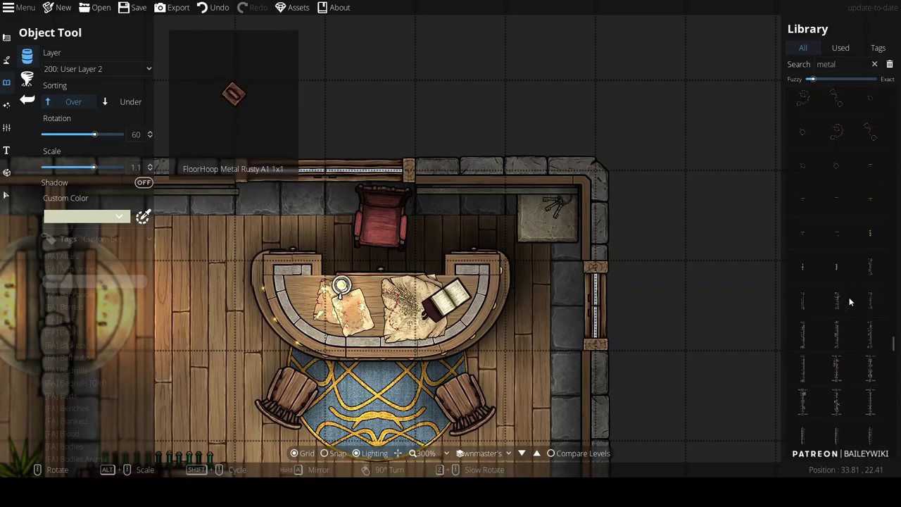
scroll(849, 297, "down", 5)
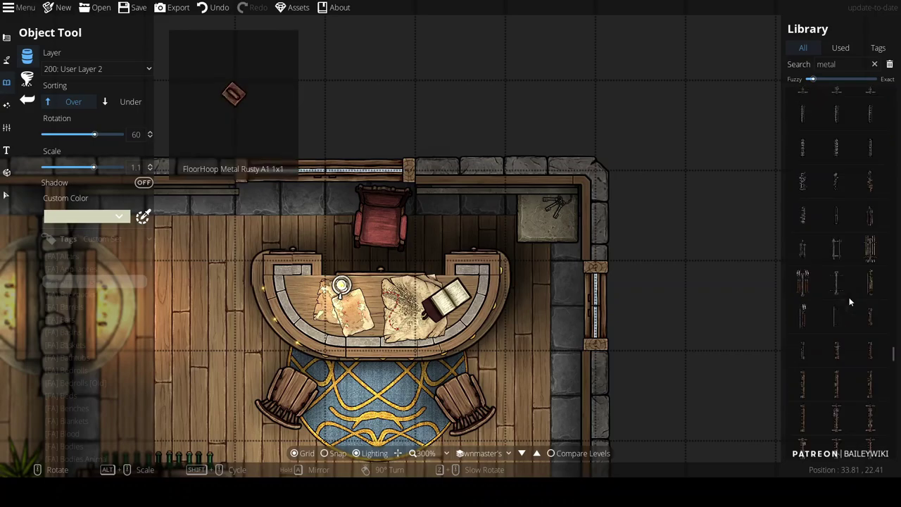
scroll(849, 302, "down", 6)
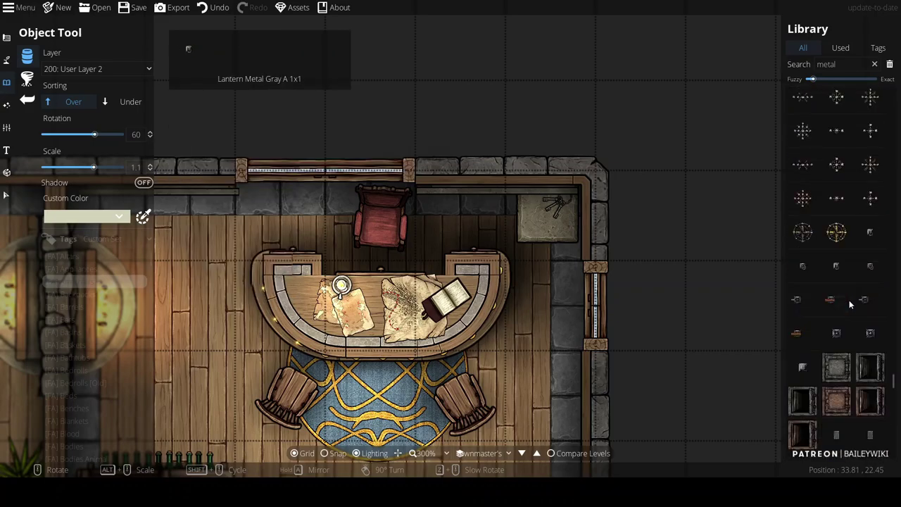
scroll(849, 303, "down", 5)
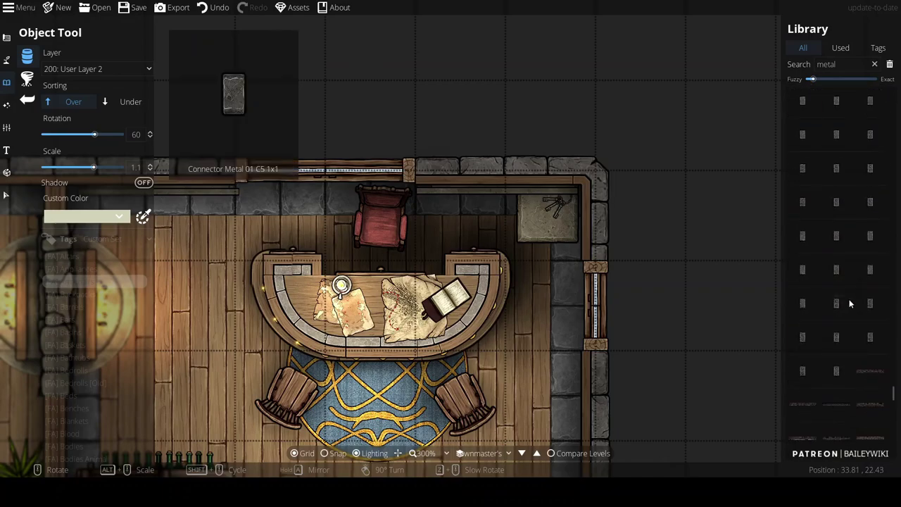
scroll(849, 300, "up", 6)
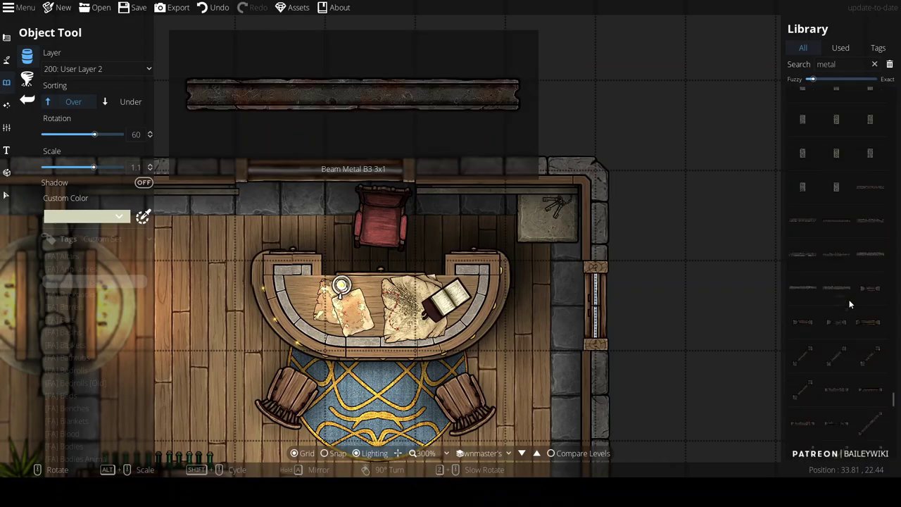
left_click(803, 144)
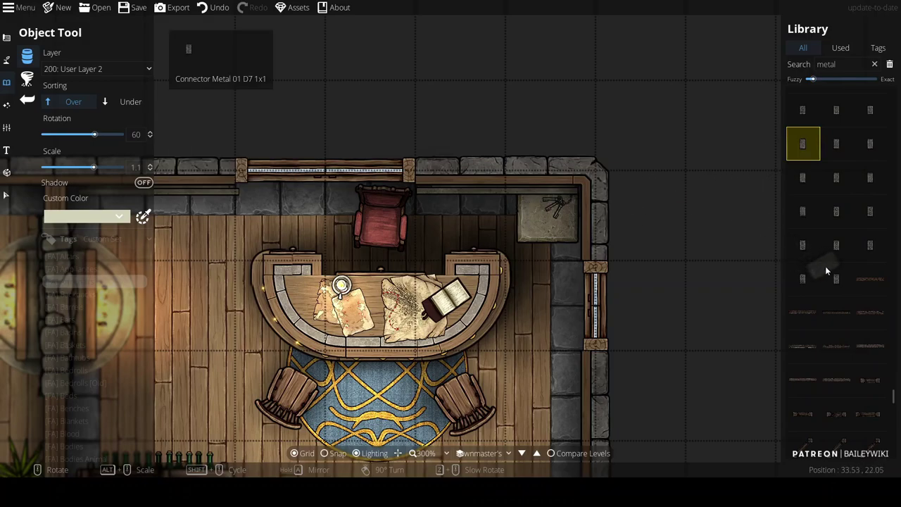
left_click(119, 105)
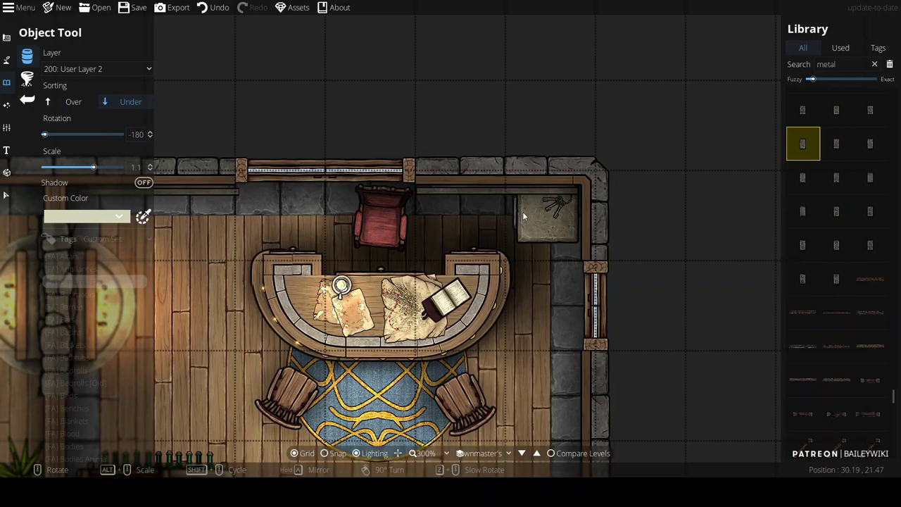
scroll(521, 214, "up", 3)
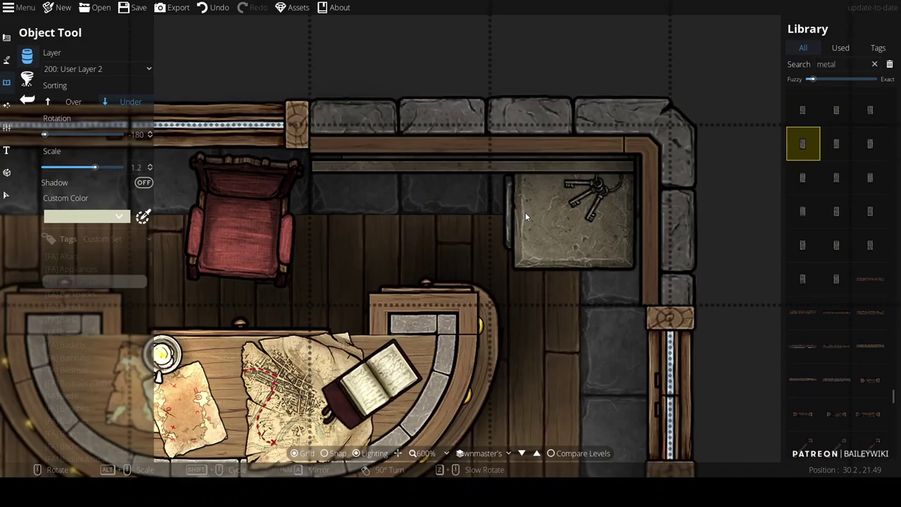
Choose Connector Metal 01 B6 1x1 and place it on User Layer 2 behind the first metal plate at rotation 90, scale 0.9
double_click(826, 64)
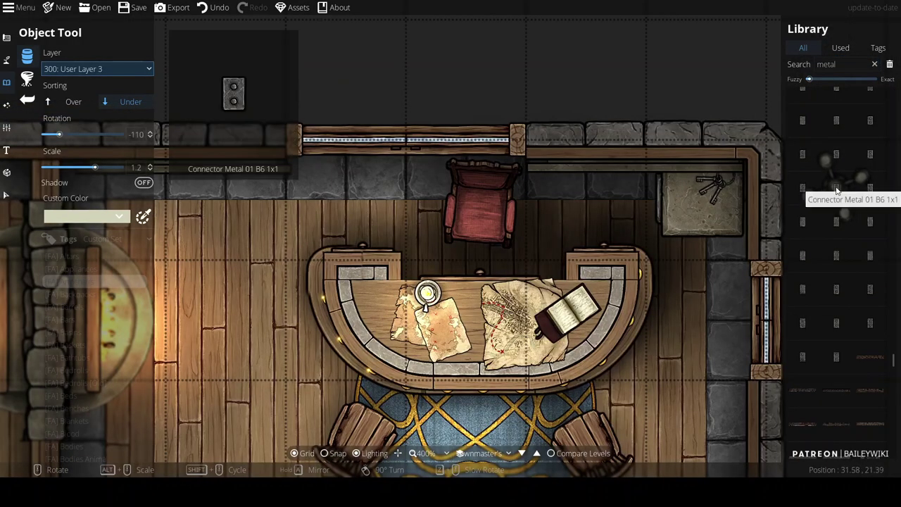
left_click(836, 187)
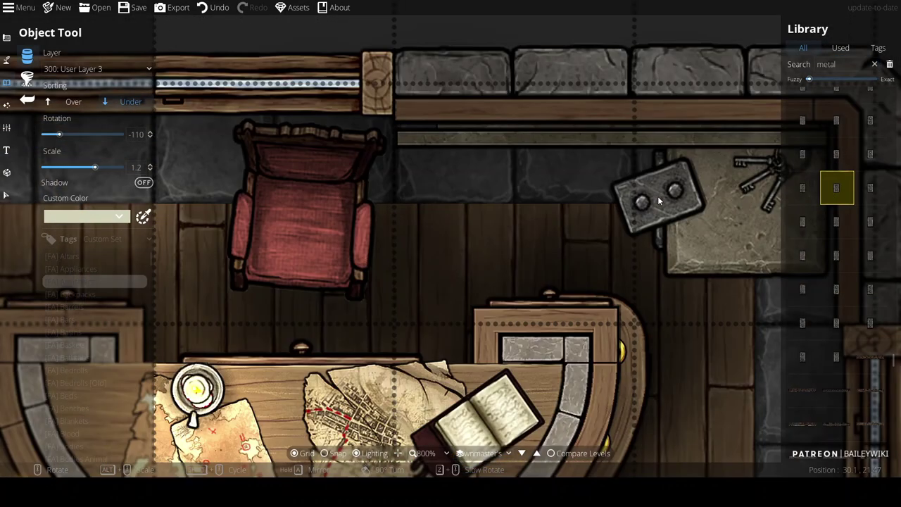
left_click(96, 69)
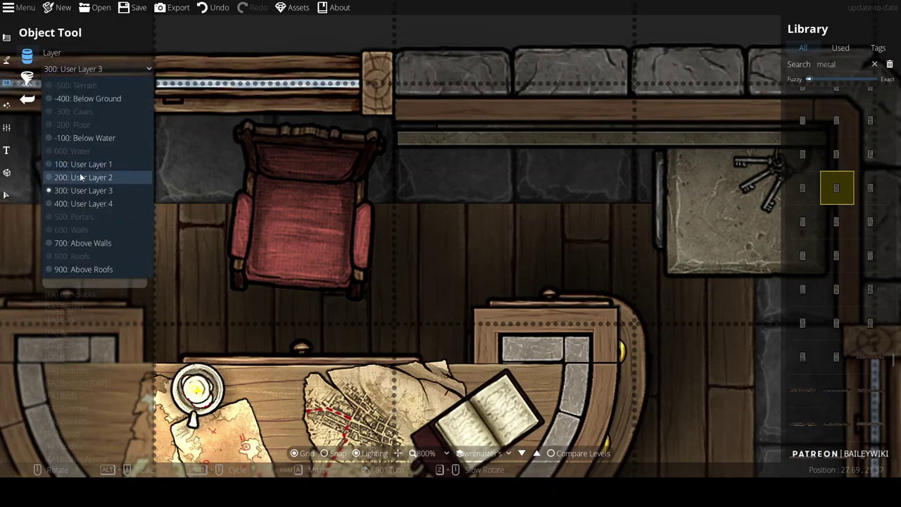
left_click(81, 177)
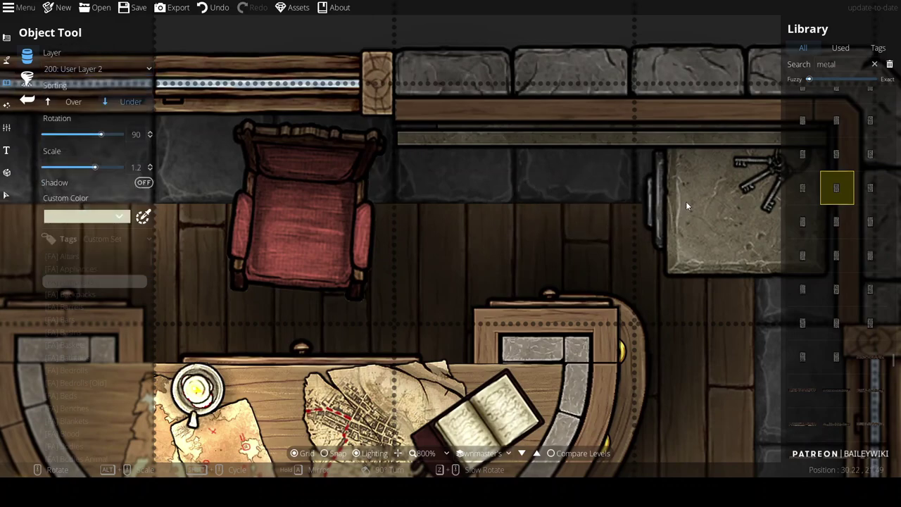
scroll(686, 201, "down", 3)
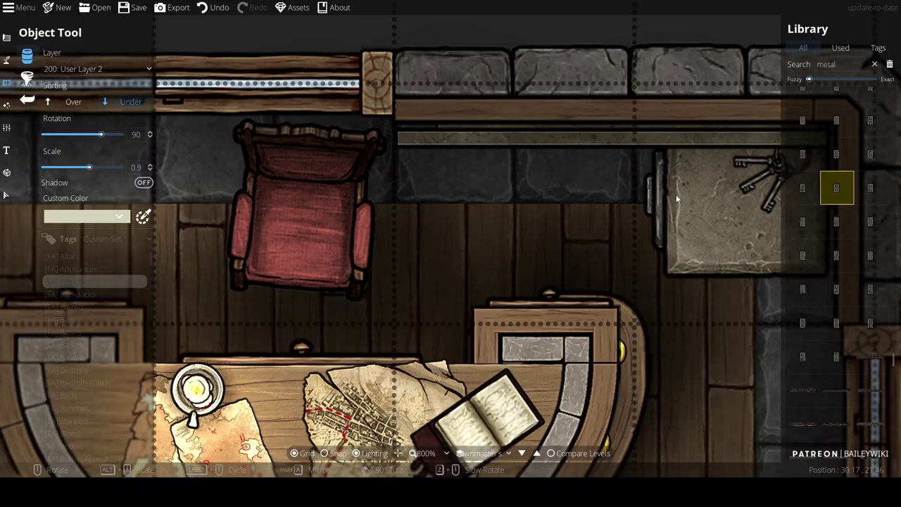
Add a small copy of the metal connector beside the plate on the stone block's west side at scale 0.2
scroll(673, 229, "down", 5)
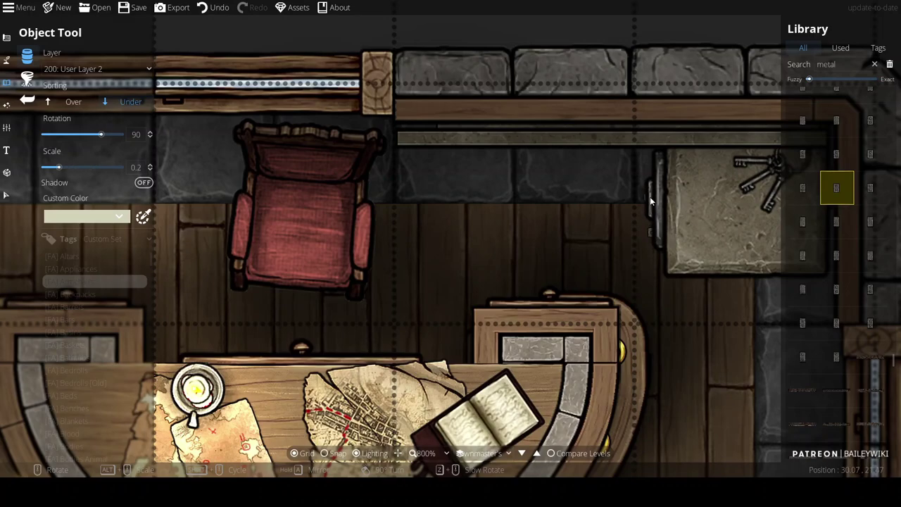
scroll(677, 231, "down", 2)
left_click_drag(642, 232, 437, 200)
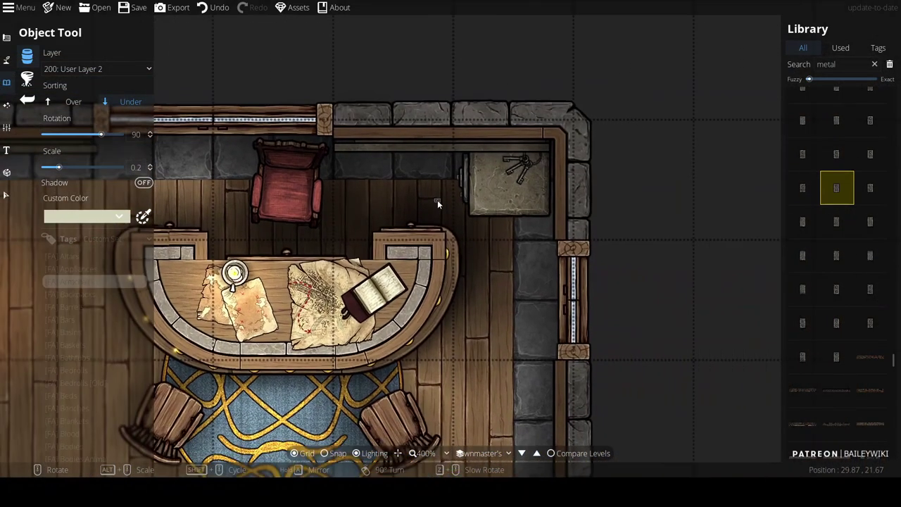
left_click_drag(449, 266, 462, 257)
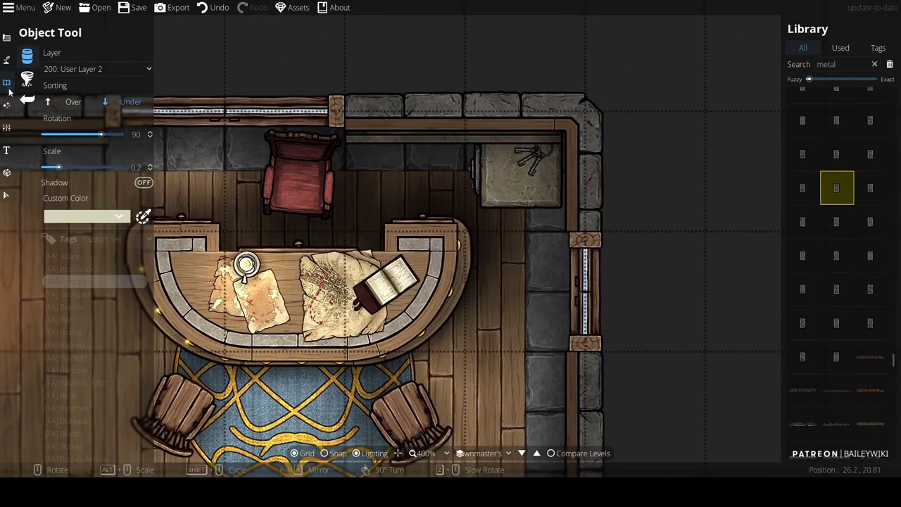
Choose the soft dark shadow from the used objects and place it over the stone block and keys, sorting Over, rotation 90, scale 1.1
left_click(840, 47)
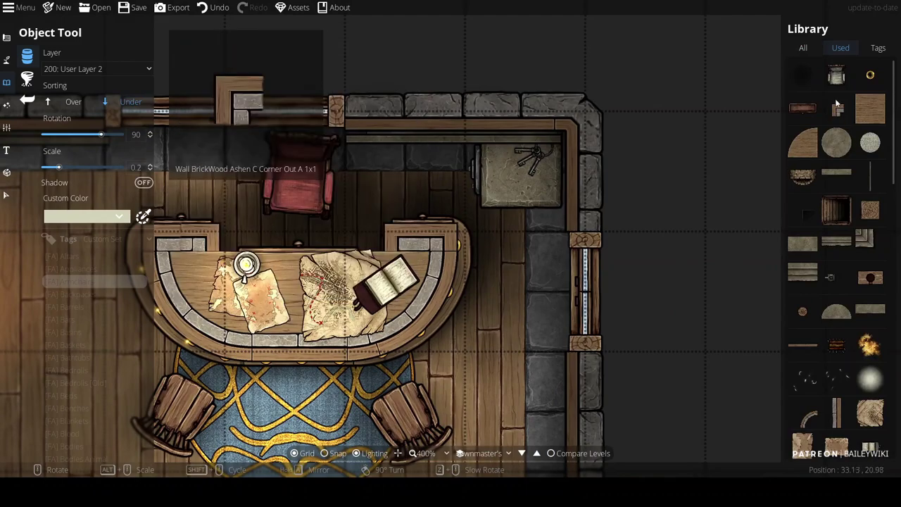
scroll(526, 232, "up", 11)
left_click(528, 199)
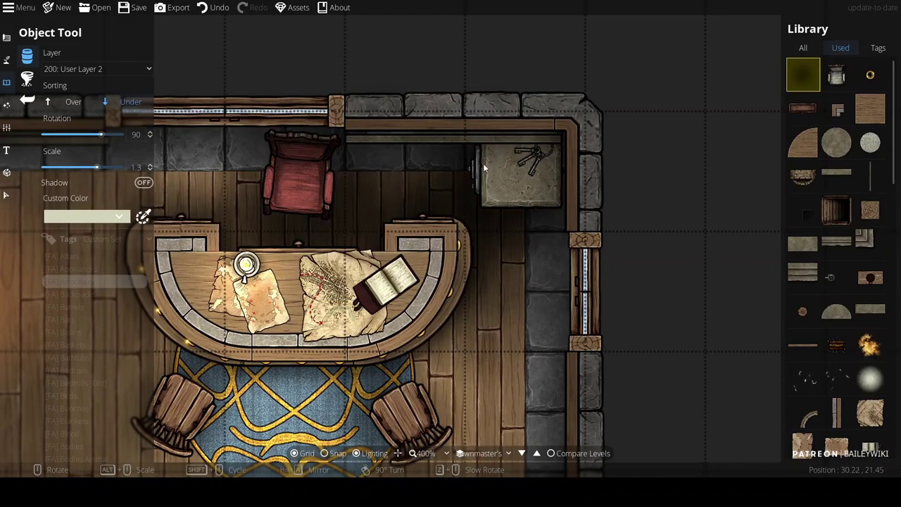
left_click(73, 101)
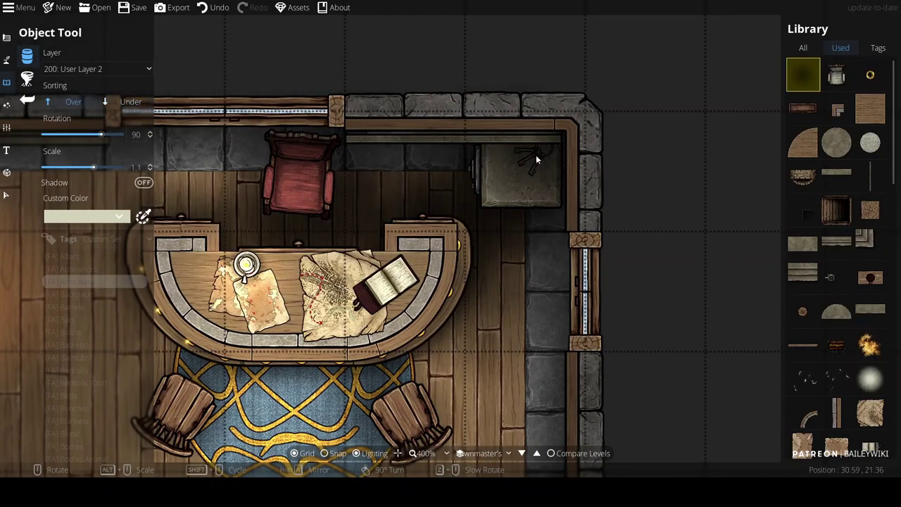
left_click(536, 155)
scroll(504, 292, "down", 3)
left_click_drag(588, 291, 633, 259)
Reuse the wooden cabinet to line the office's southeast wall with three units at rotation -180, scale 1.2, and set sorting to Under
left_click(804, 47)
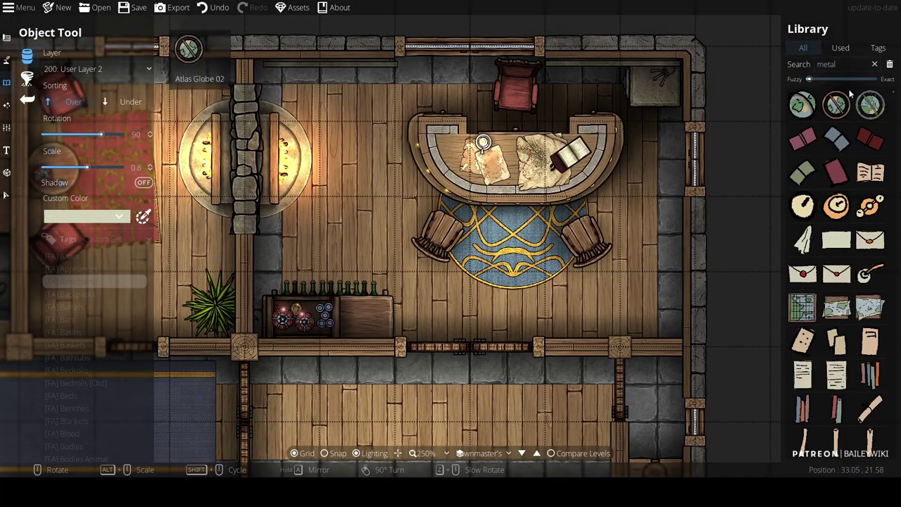
left_click(841, 47)
scroll(893, 123, "down", 2)
left_click_drag(893, 121, 900, 471)
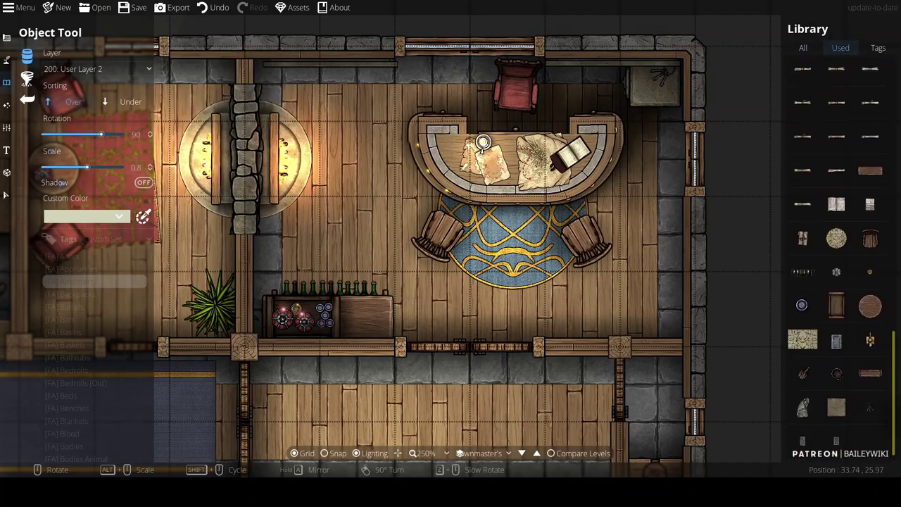
left_click_drag(898, 424, 889, 272)
left_click(804, 310)
right_click(630, 310)
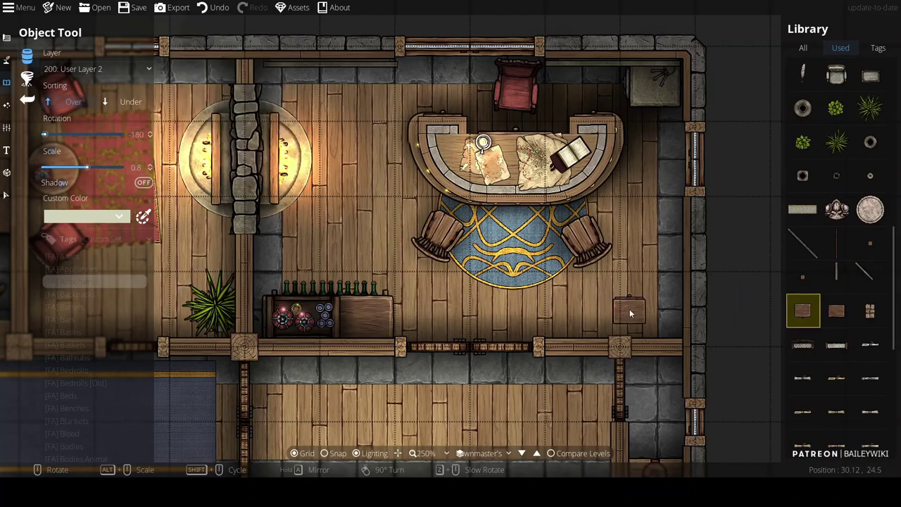
scroll(636, 313, "up", 1, "alt")
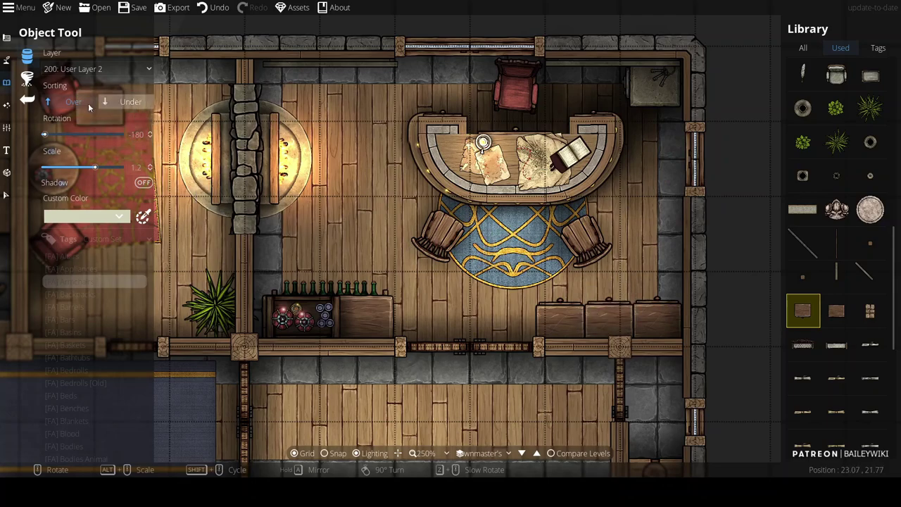
left_click(127, 102)
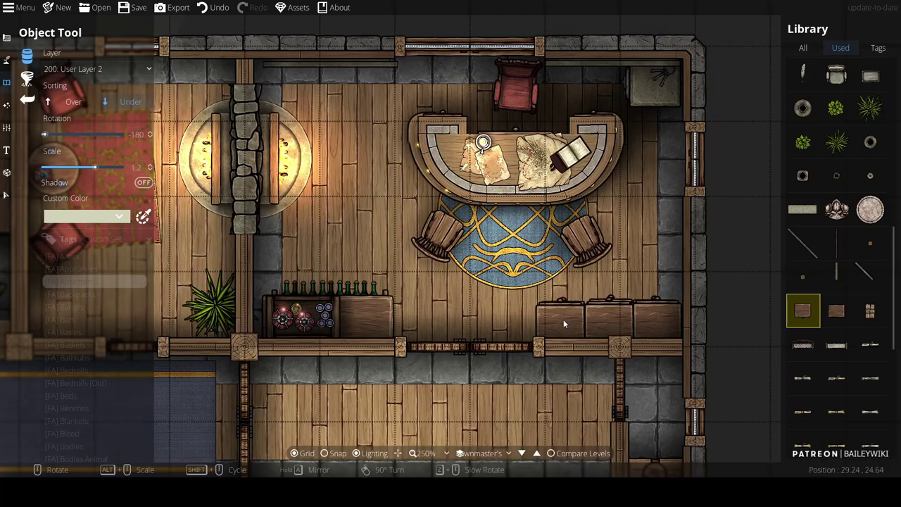
Go to the stairwell room in the building's south and search all library objects for "weapon"
scroll(563, 320, "down", 3)
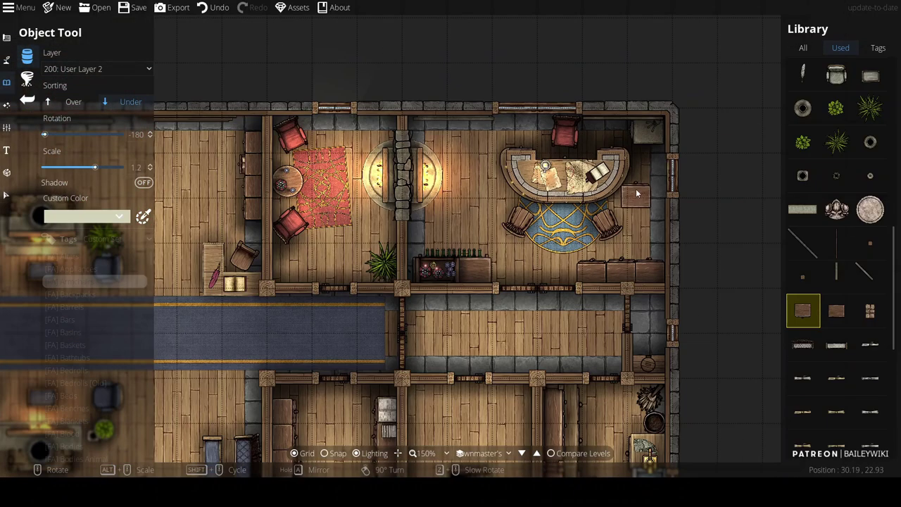
scroll(636, 189, "up", 2)
scroll(465, 183, "down", 3)
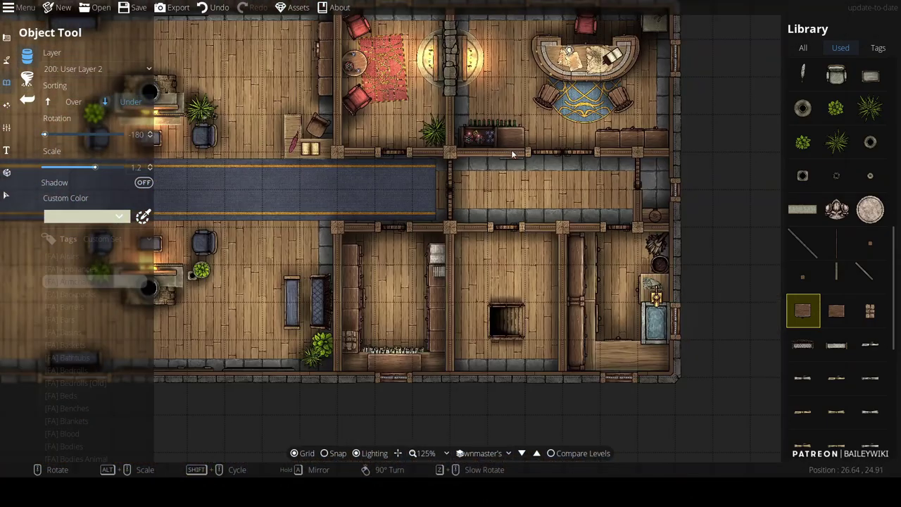
scroll(560, 245, "up", 2)
scroll(711, 258, "up", 3)
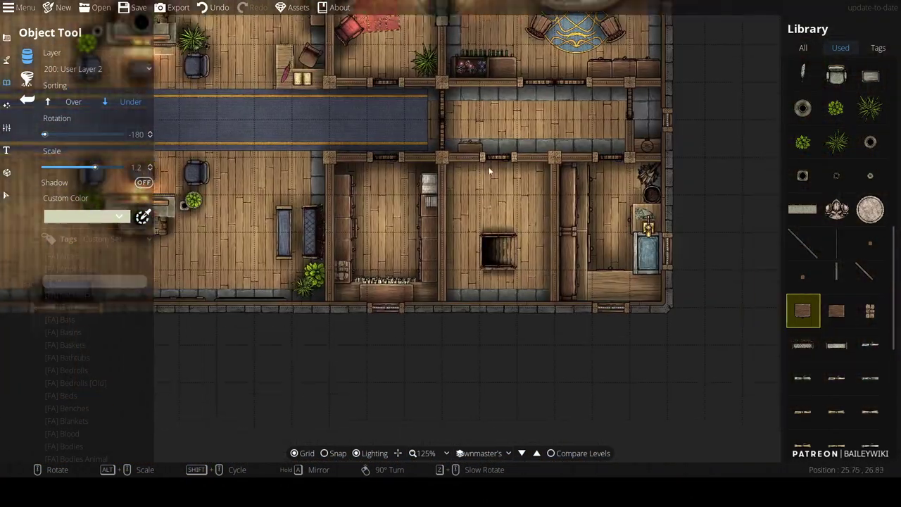
left_click(802, 47)
type("weapo")
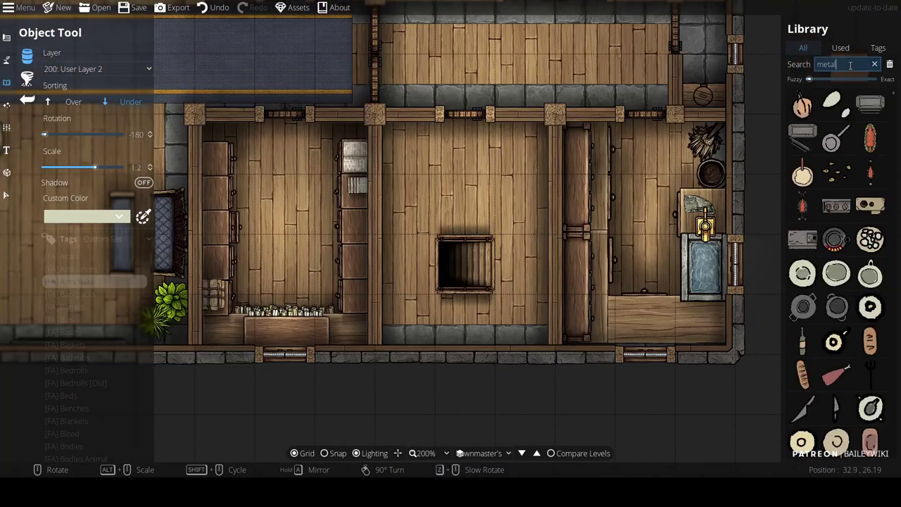
type("n")
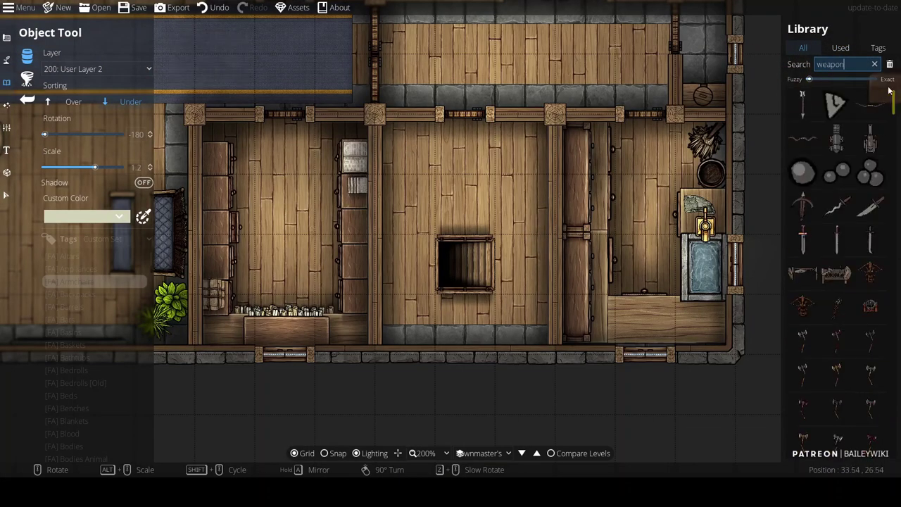
Choose a wooden weapon rack holding mixed weapons from the search results for the stairwell room
left_click_drag(899, 315, 897, 355)
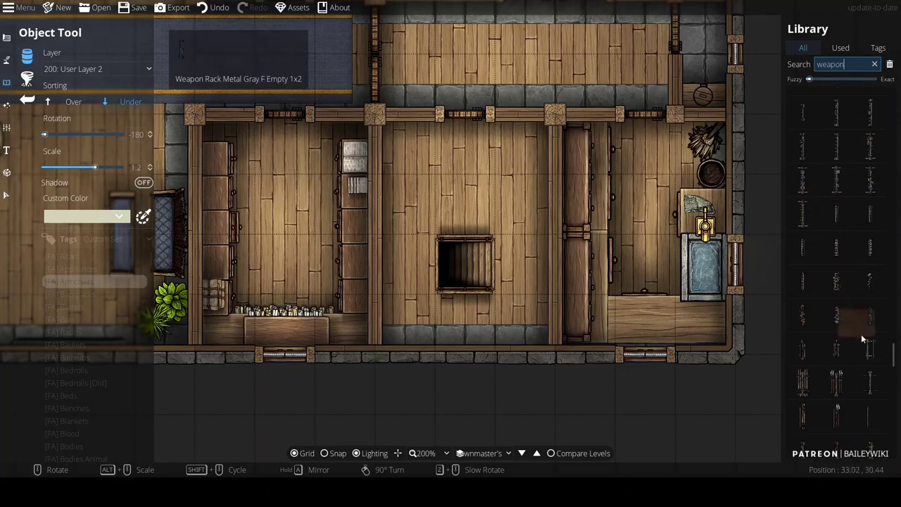
mouse_move(834, 307)
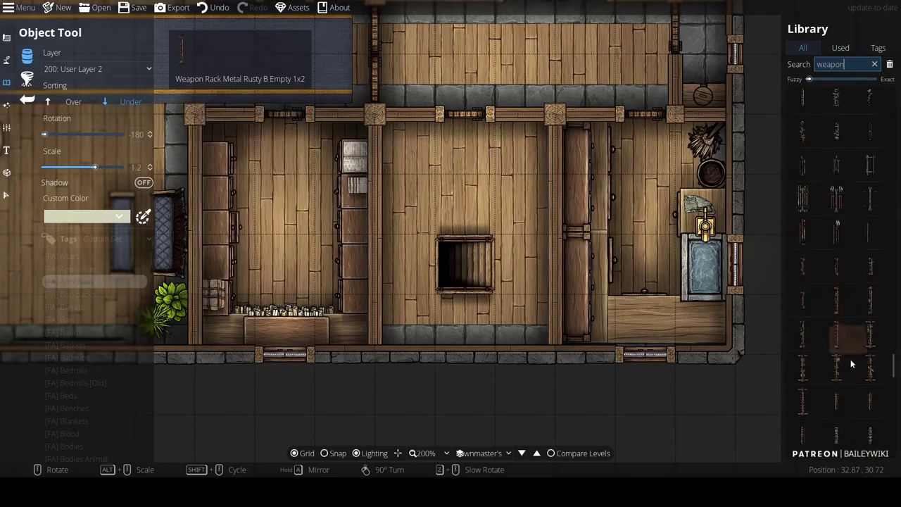
scroll(839, 403, "down", 2)
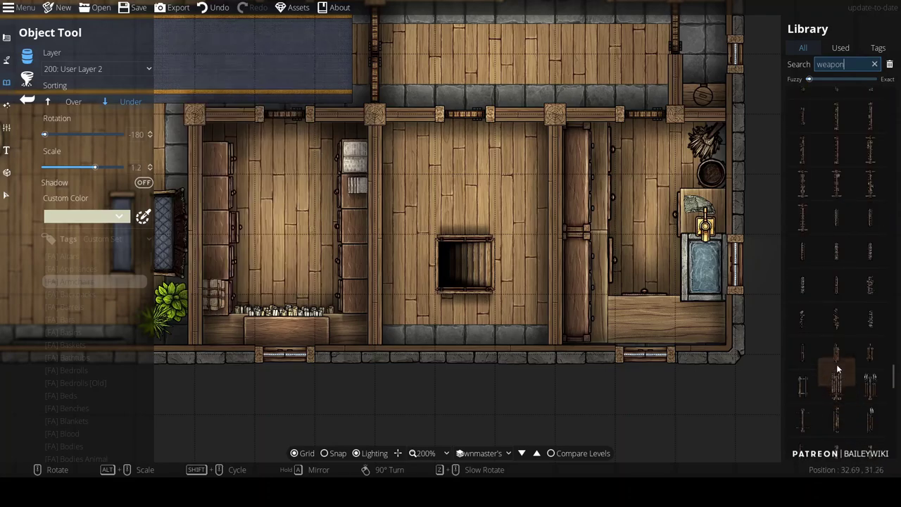
mouse_move(836, 362)
scroll(839, 360, "down", 3)
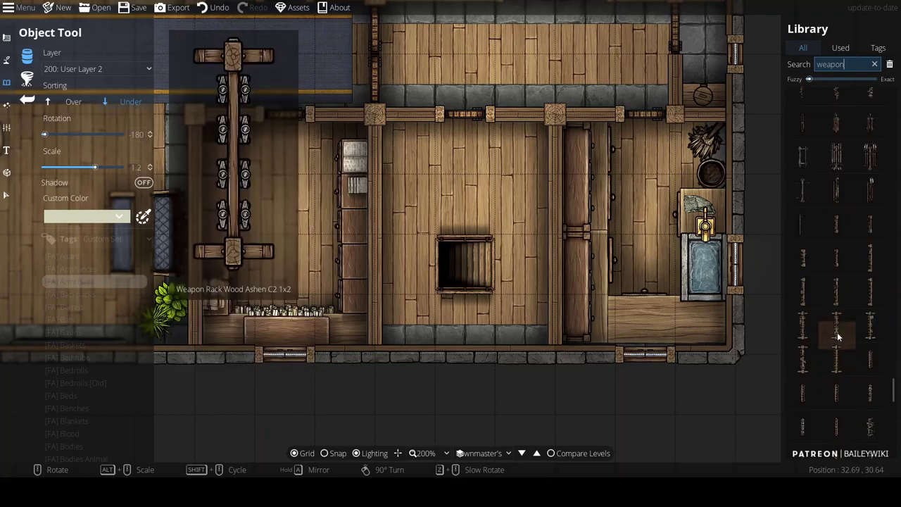
left_click(837, 291)
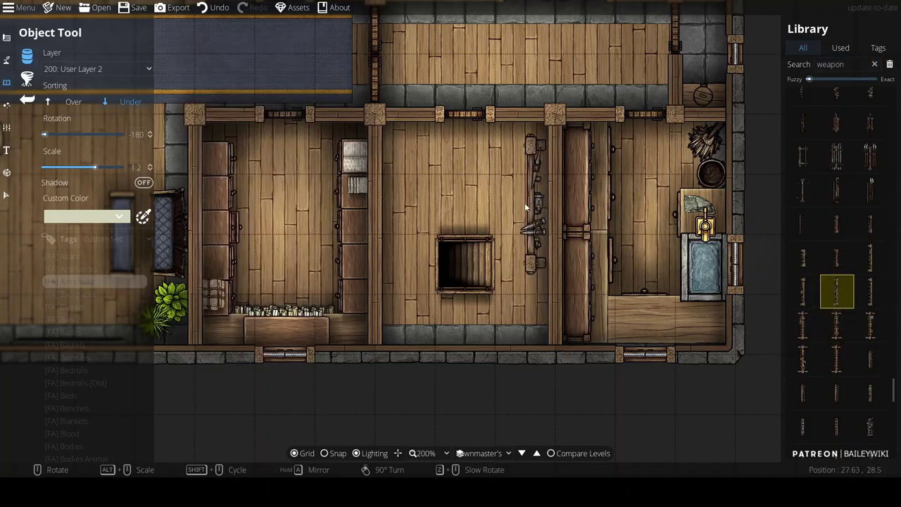
Choose another mixed weapon rack from the search results and place it along the stairwell room's south wall at rotation 90, scale 1.2
left_click(802, 291)
right_click(508, 217)
right_click(514, 214)
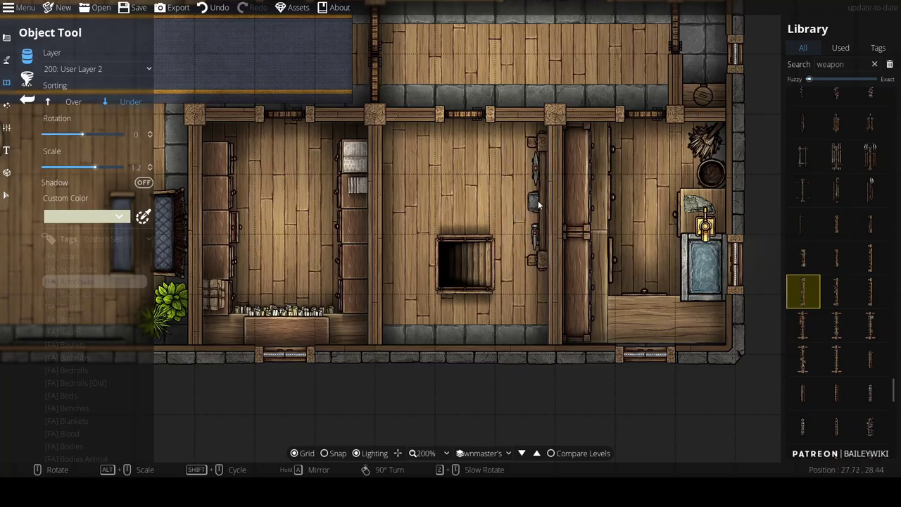
scroll(486, 302, "up", 3)
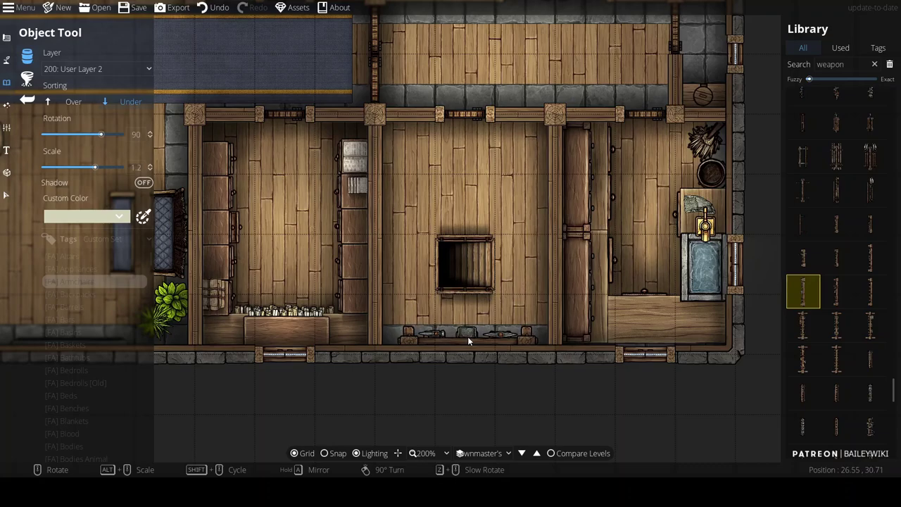
left_click(467, 341)
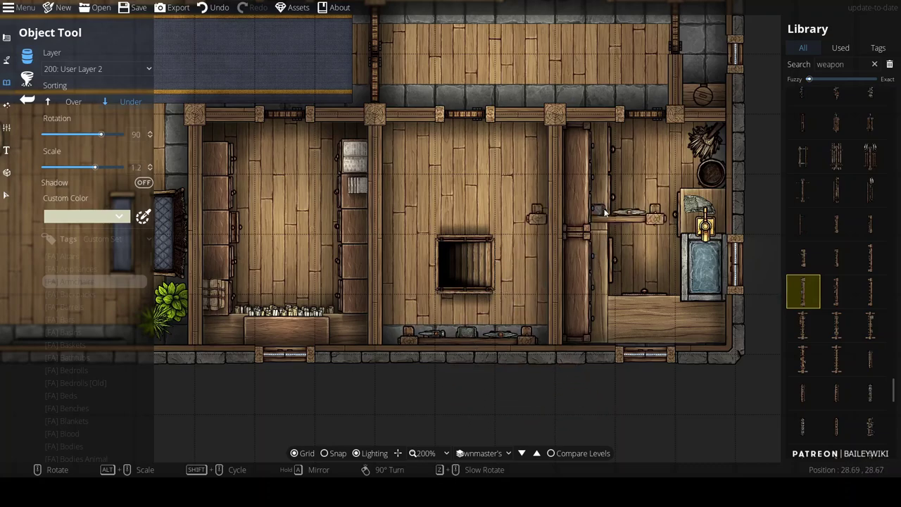
Reuse the long thin stone strip from the used objects along the stairwell room's west and east walls at rotation -180, scale 1.2
left_click(840, 47)
scroll(890, 204, "down", 5)
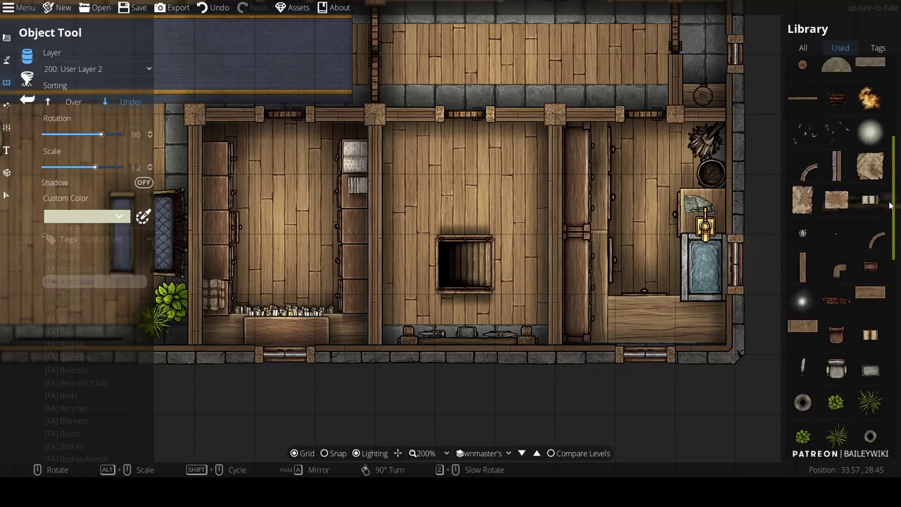
scroll(891, 204, "up", 5)
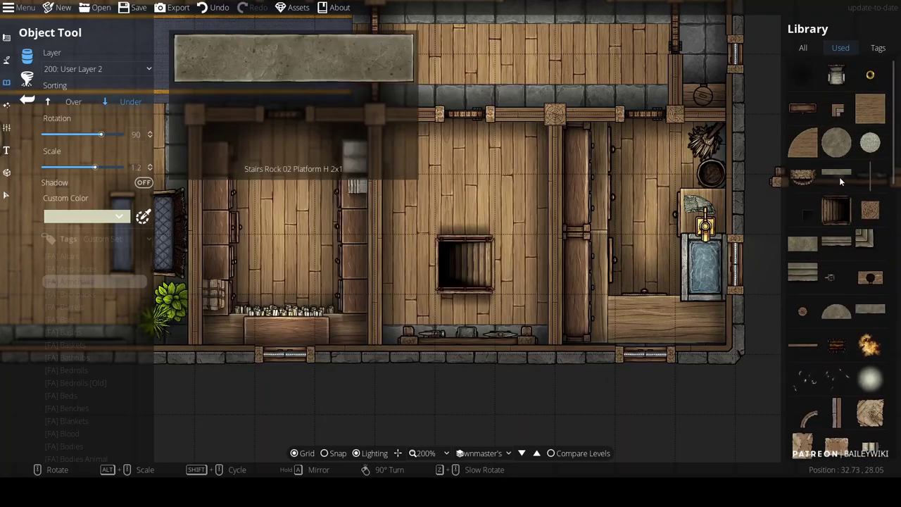
left_click(871, 176)
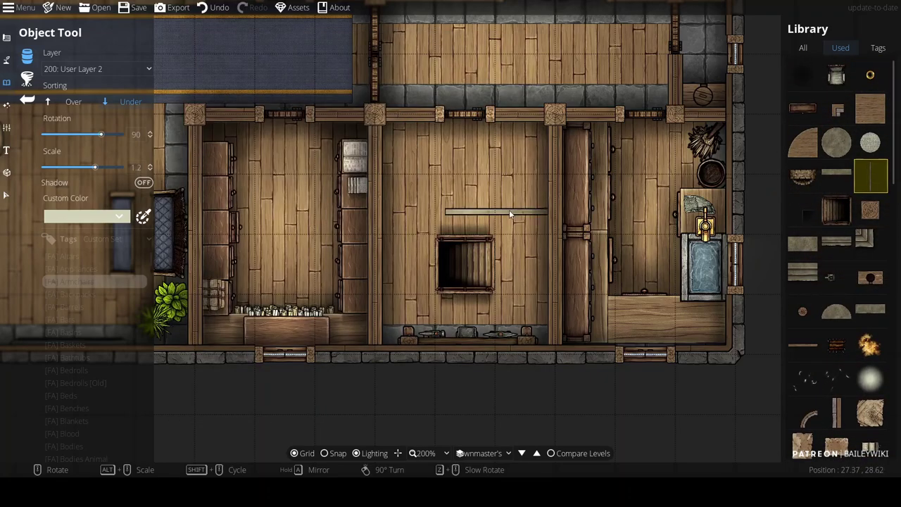
scroll(509, 210, "up", 6)
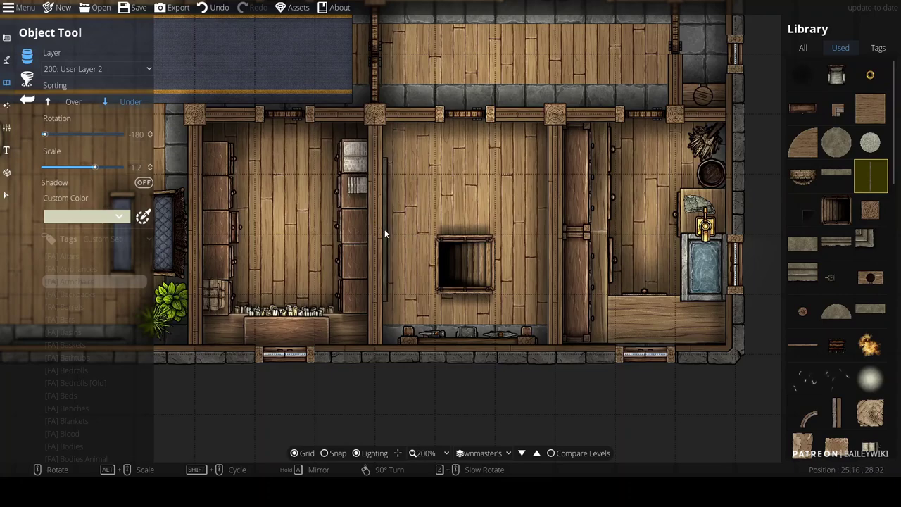
left_click(385, 229)
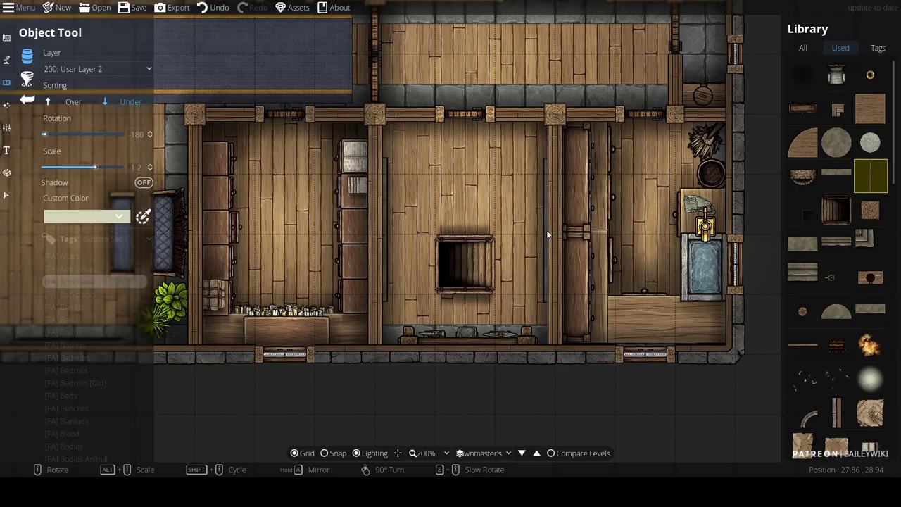
scroll(556, 198, "down", 5)
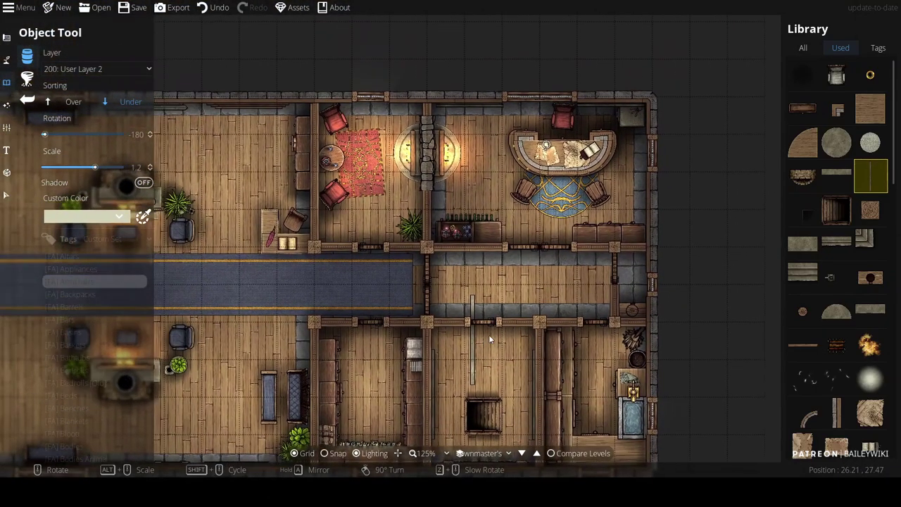
left_click_drag(417, 392, 559, 251)
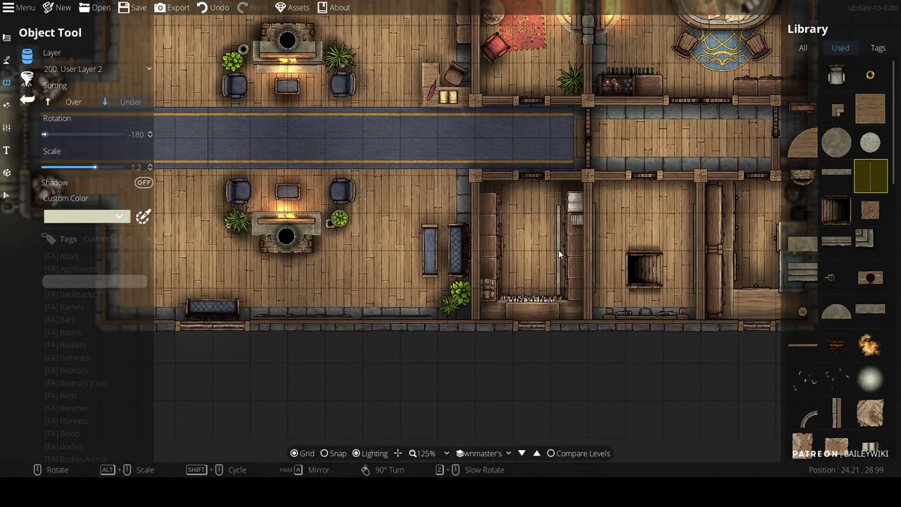
left_click_drag(432, 168, 496, 203)
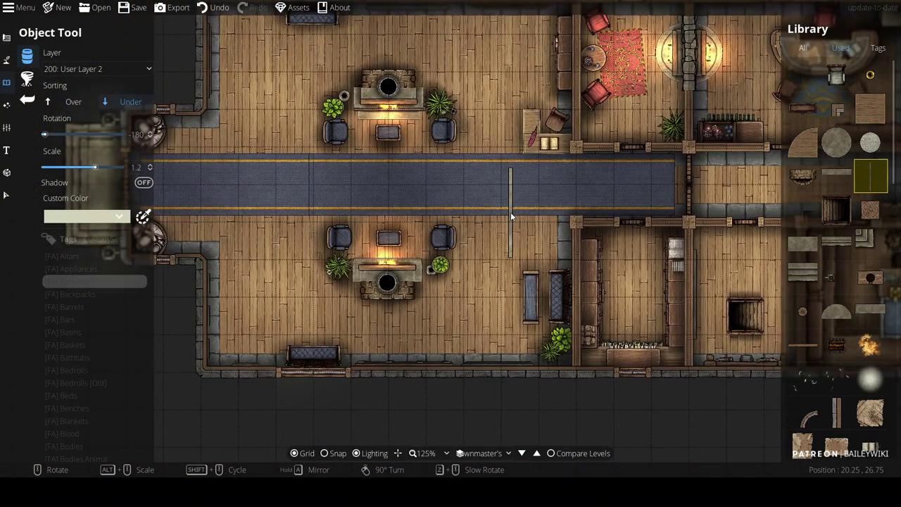